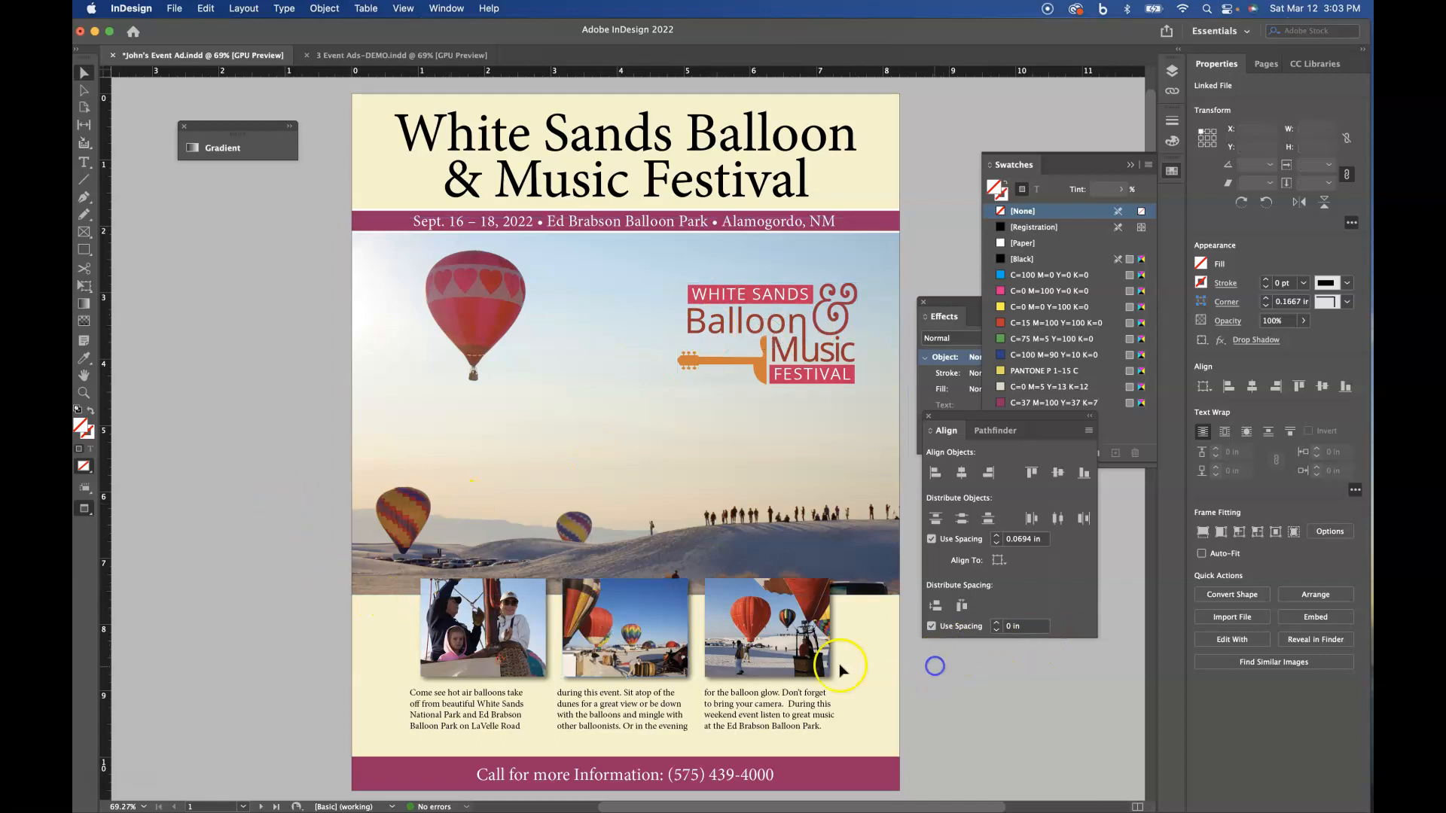
- Replace the middle photo in the bottom row with Country-Music-Festival-1.jpg after previewing the four pictures in the MUSIC PHOTOS folder
left_click(938, 663)
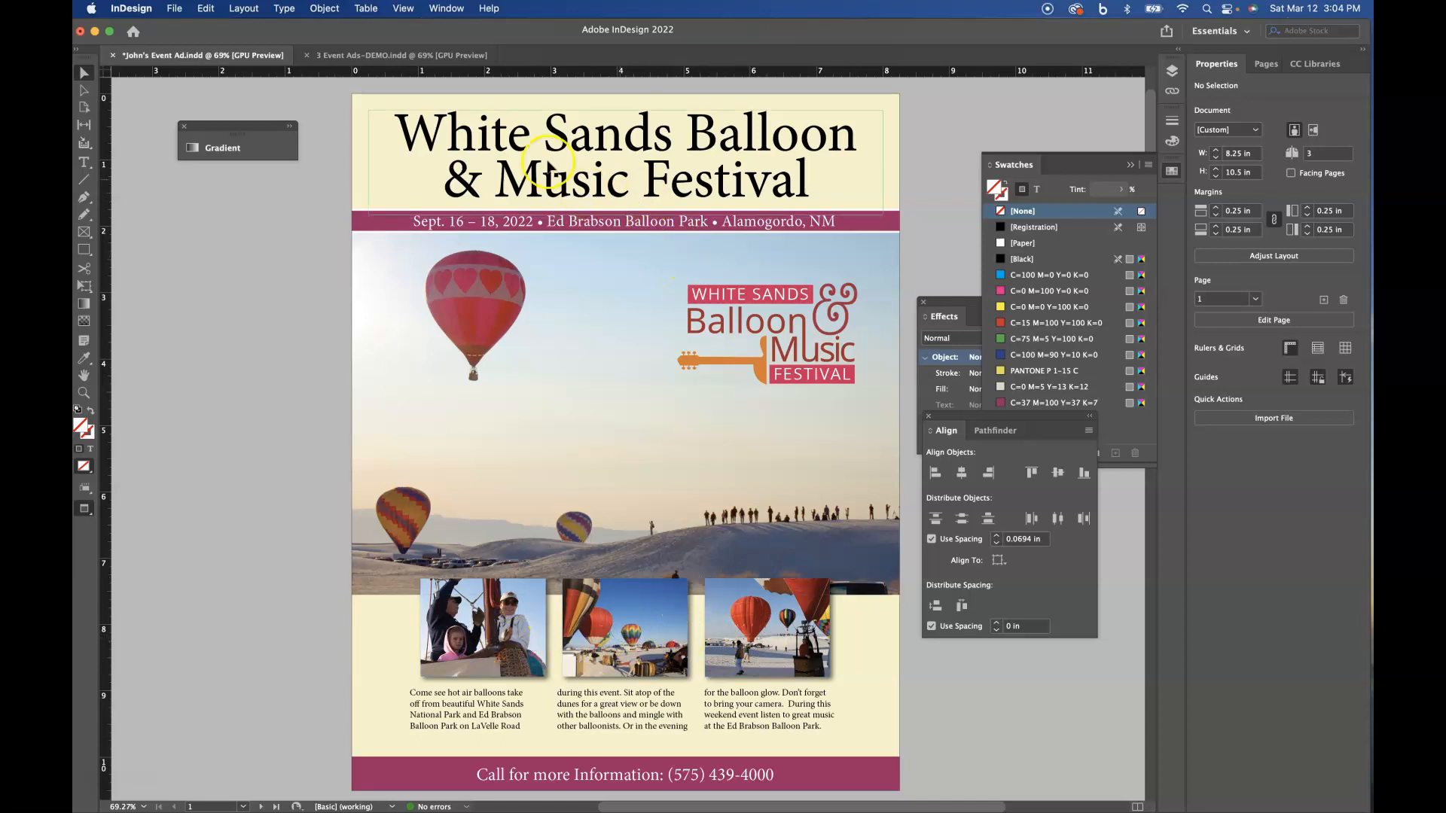
left_click(664, 610)
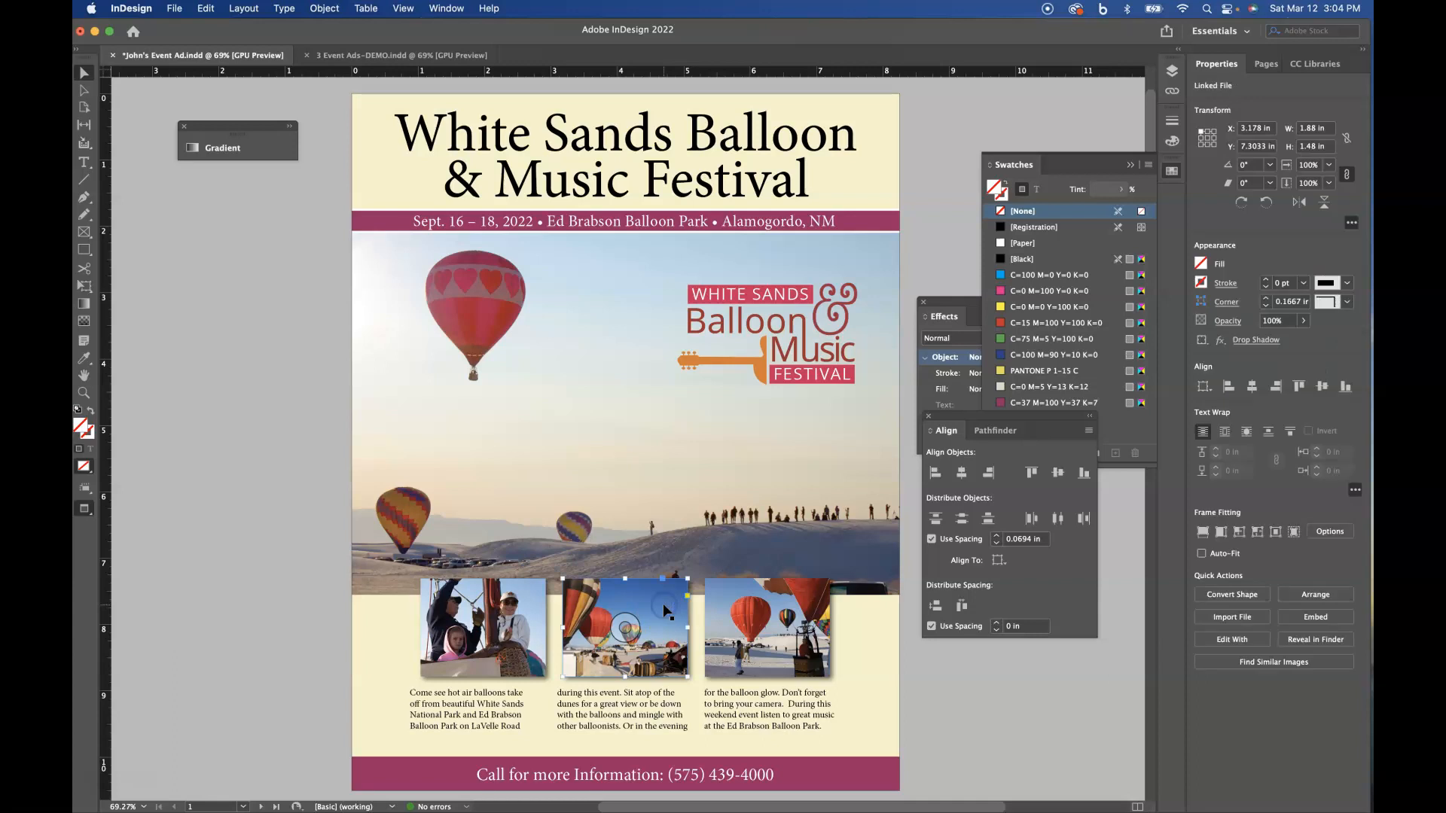
left_click(174, 8)
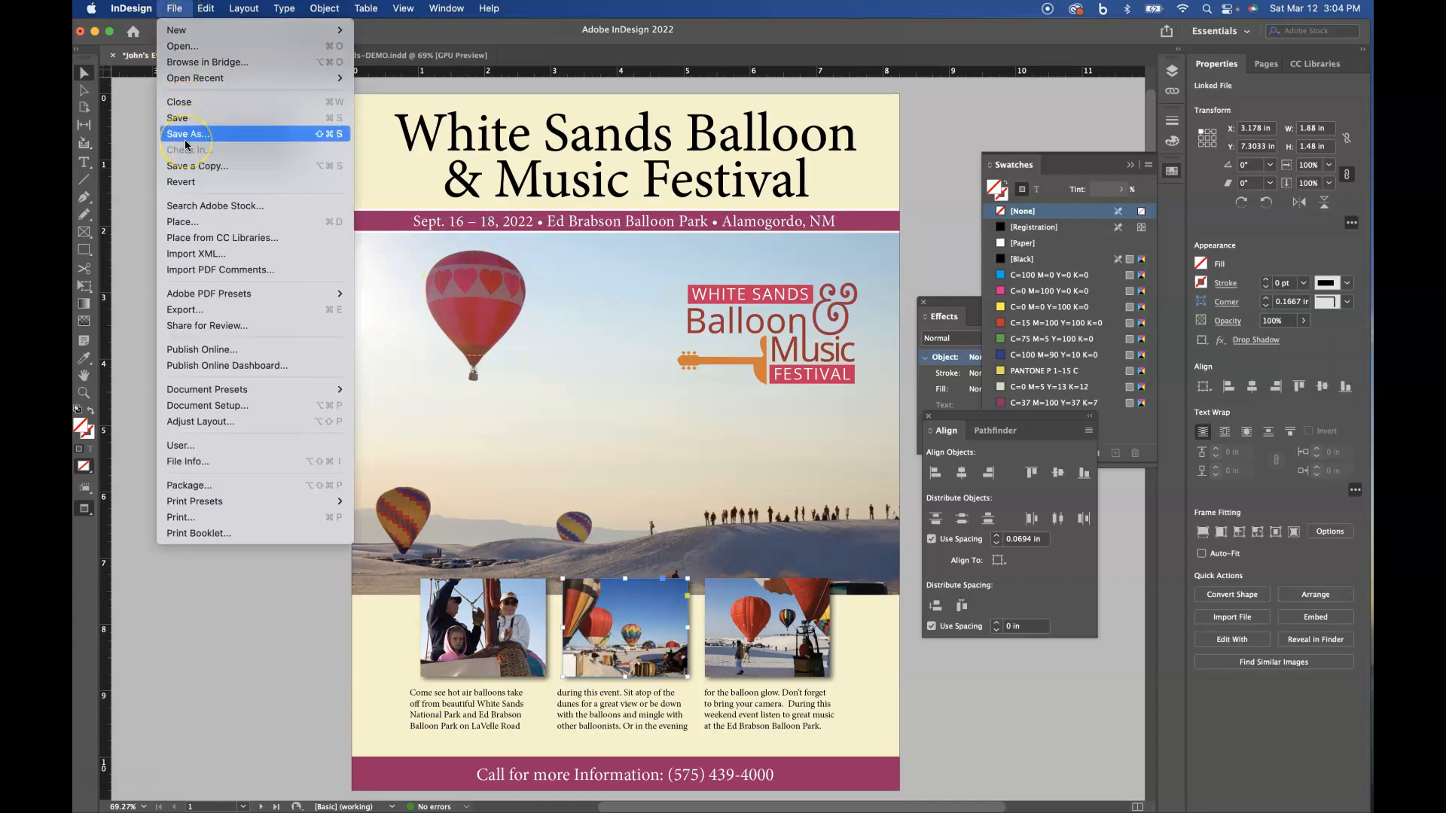
left_click(181, 221)
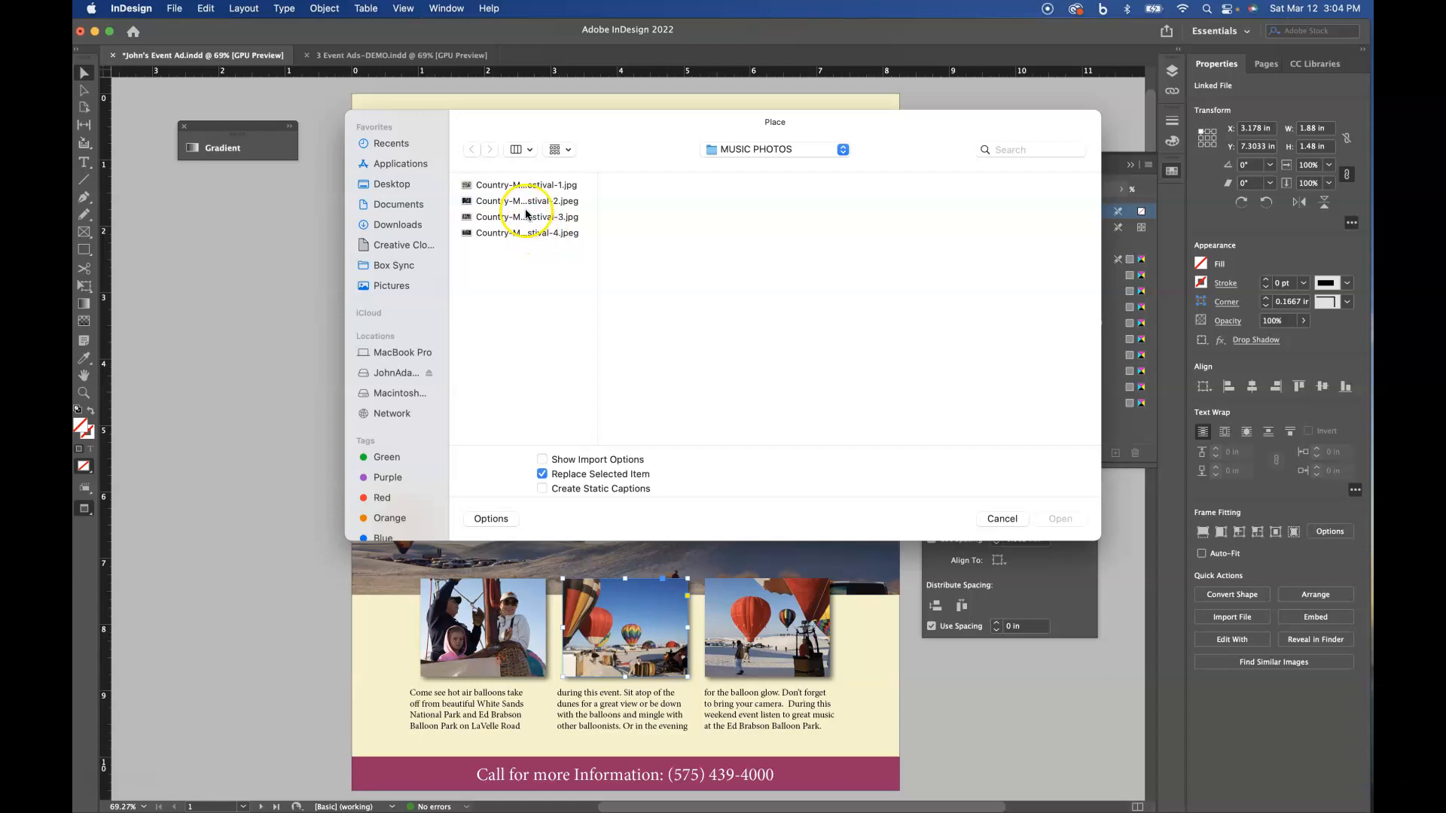
left_click(516, 185)
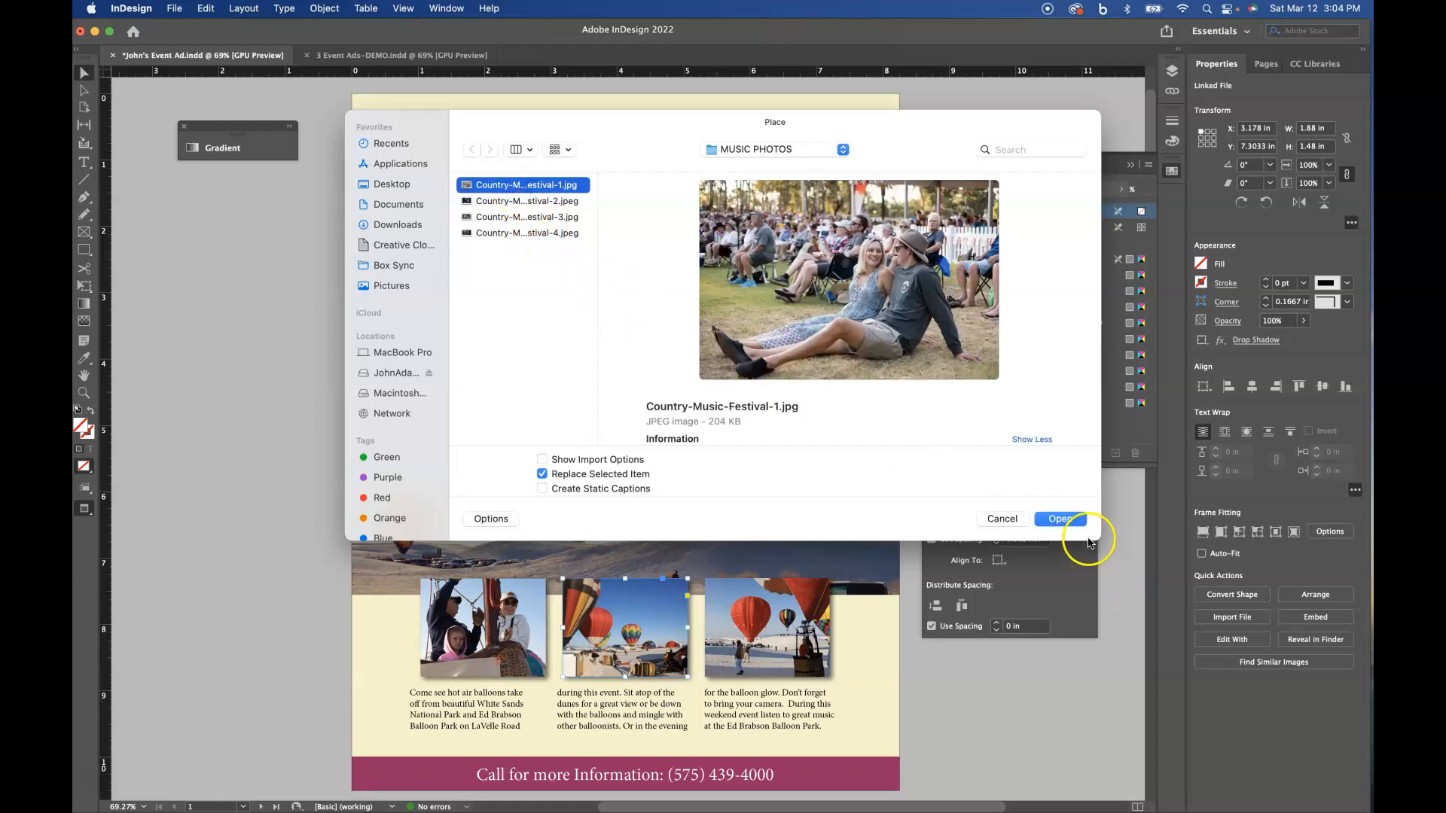
left_click_drag(1100, 540, 1127, 652)
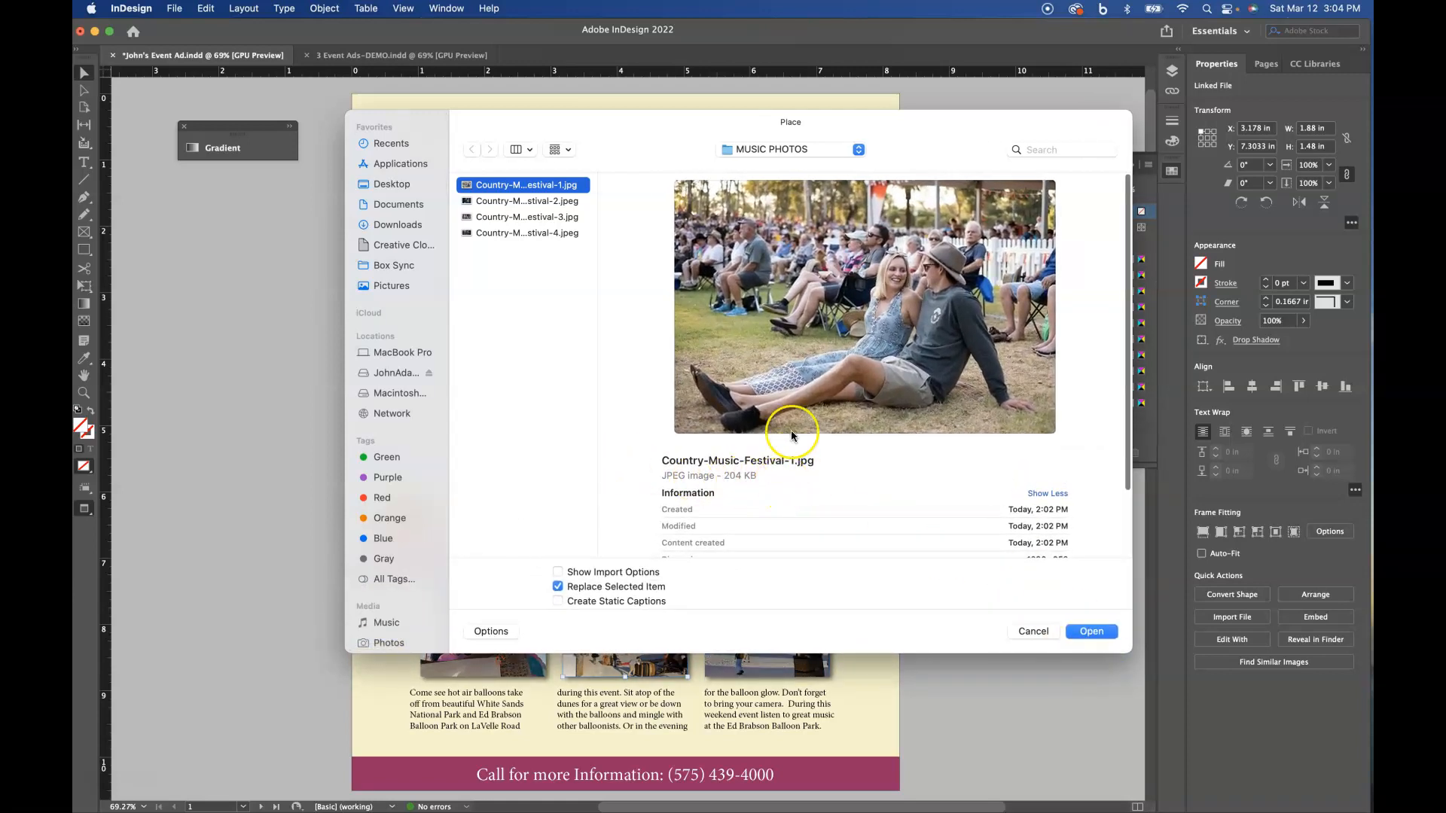
left_click(505, 203)
left_click(506, 218)
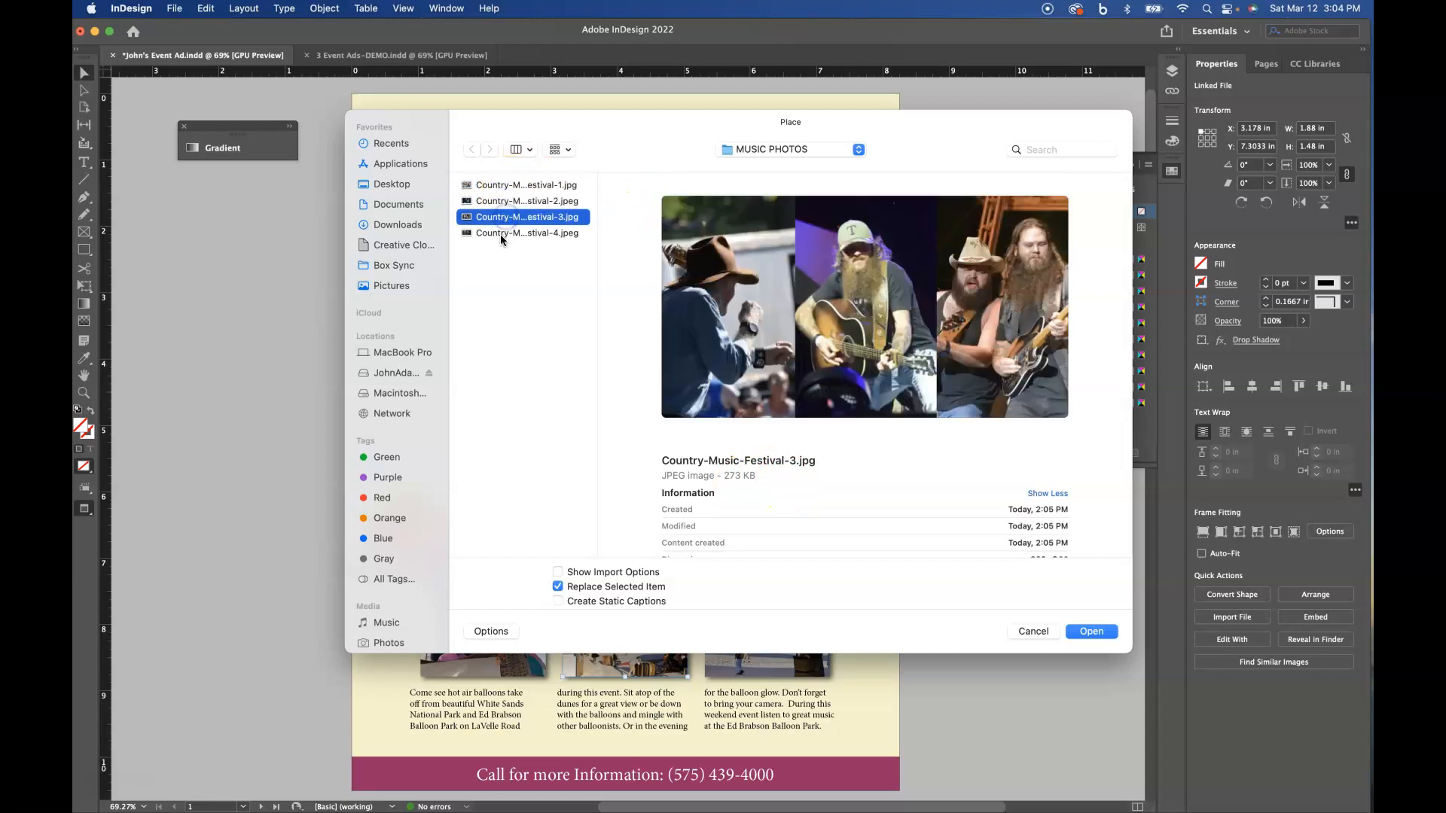
left_click(501, 234)
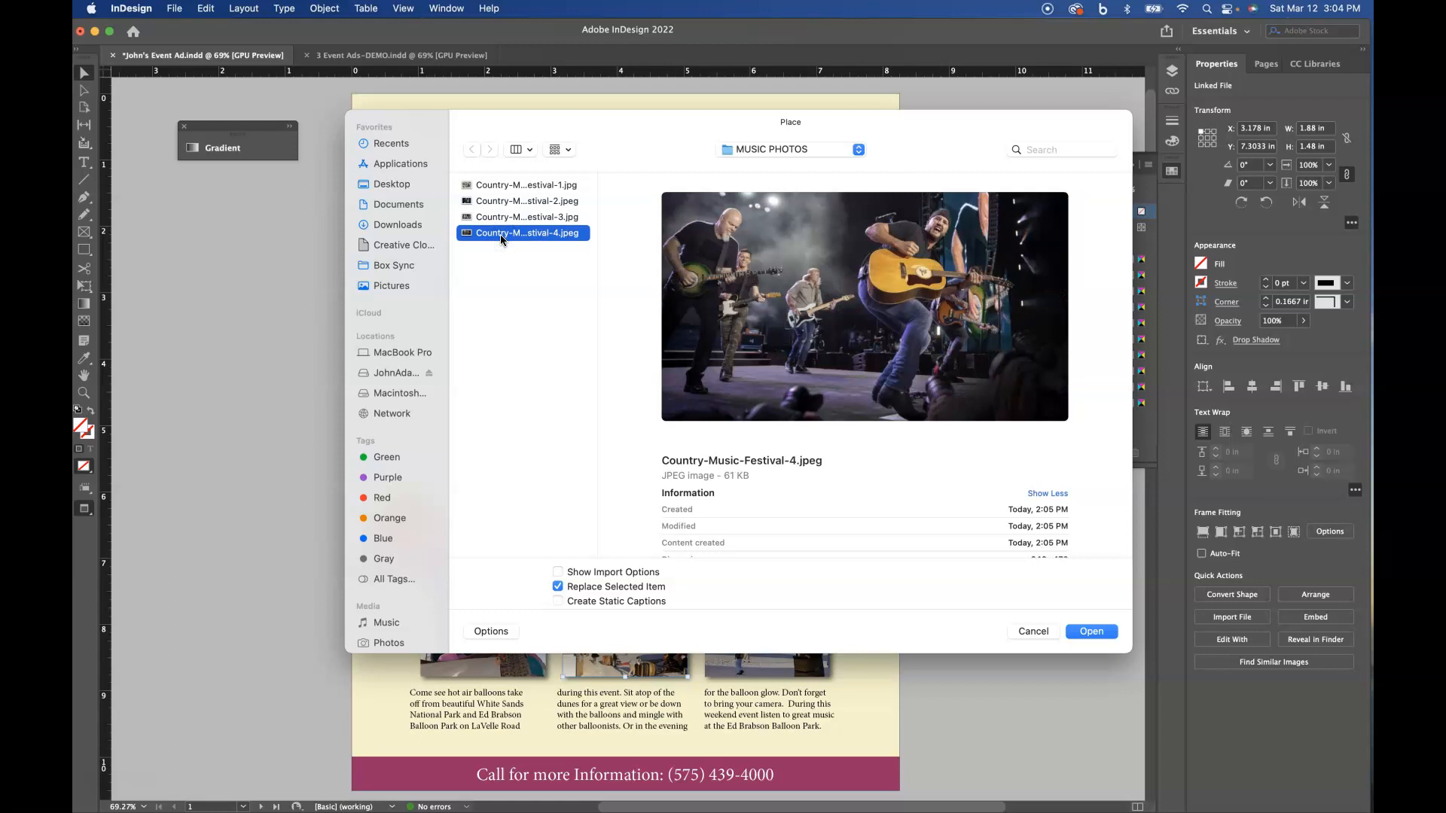
left_click(501, 185)
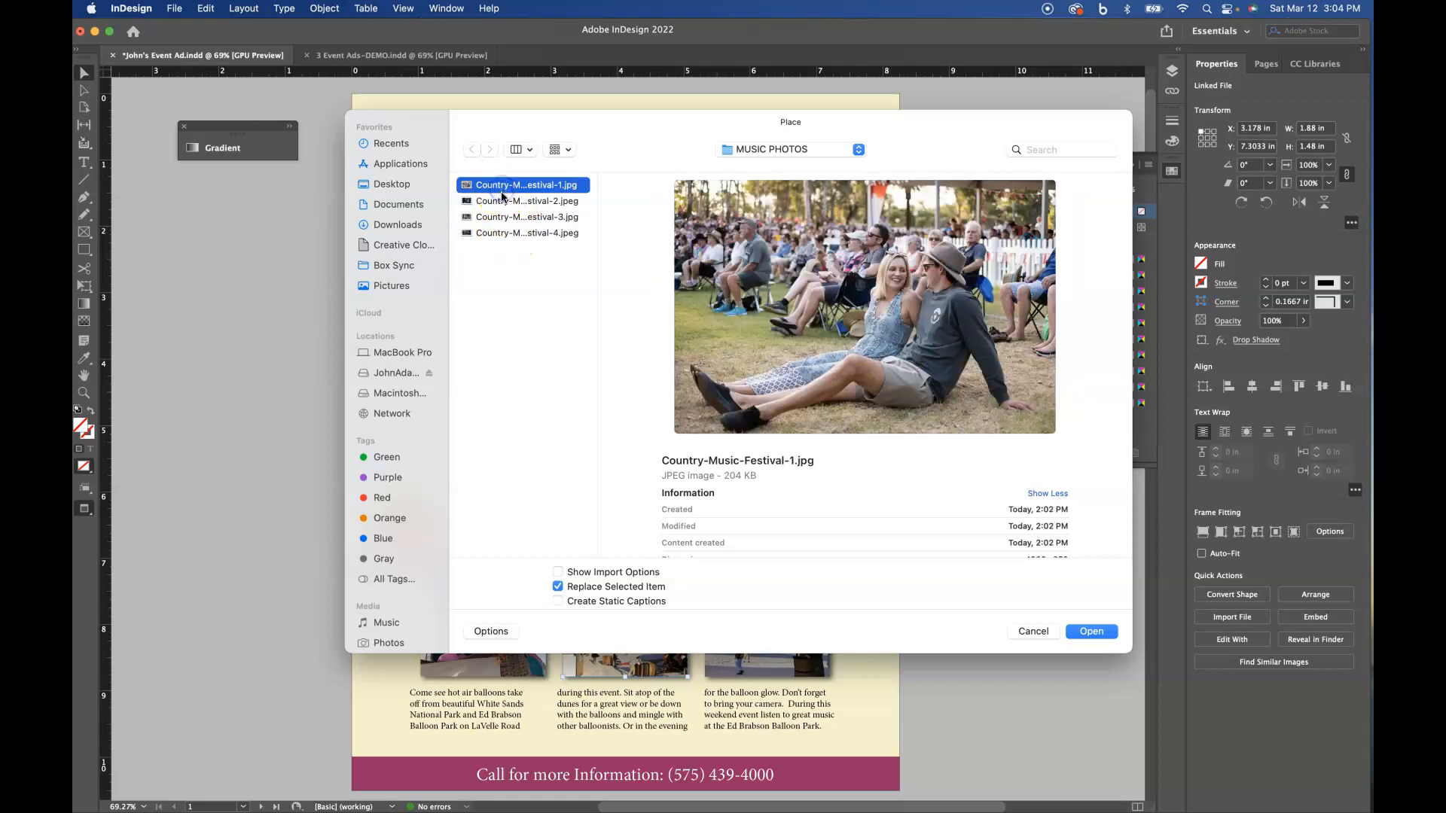
left_click(1089, 631)
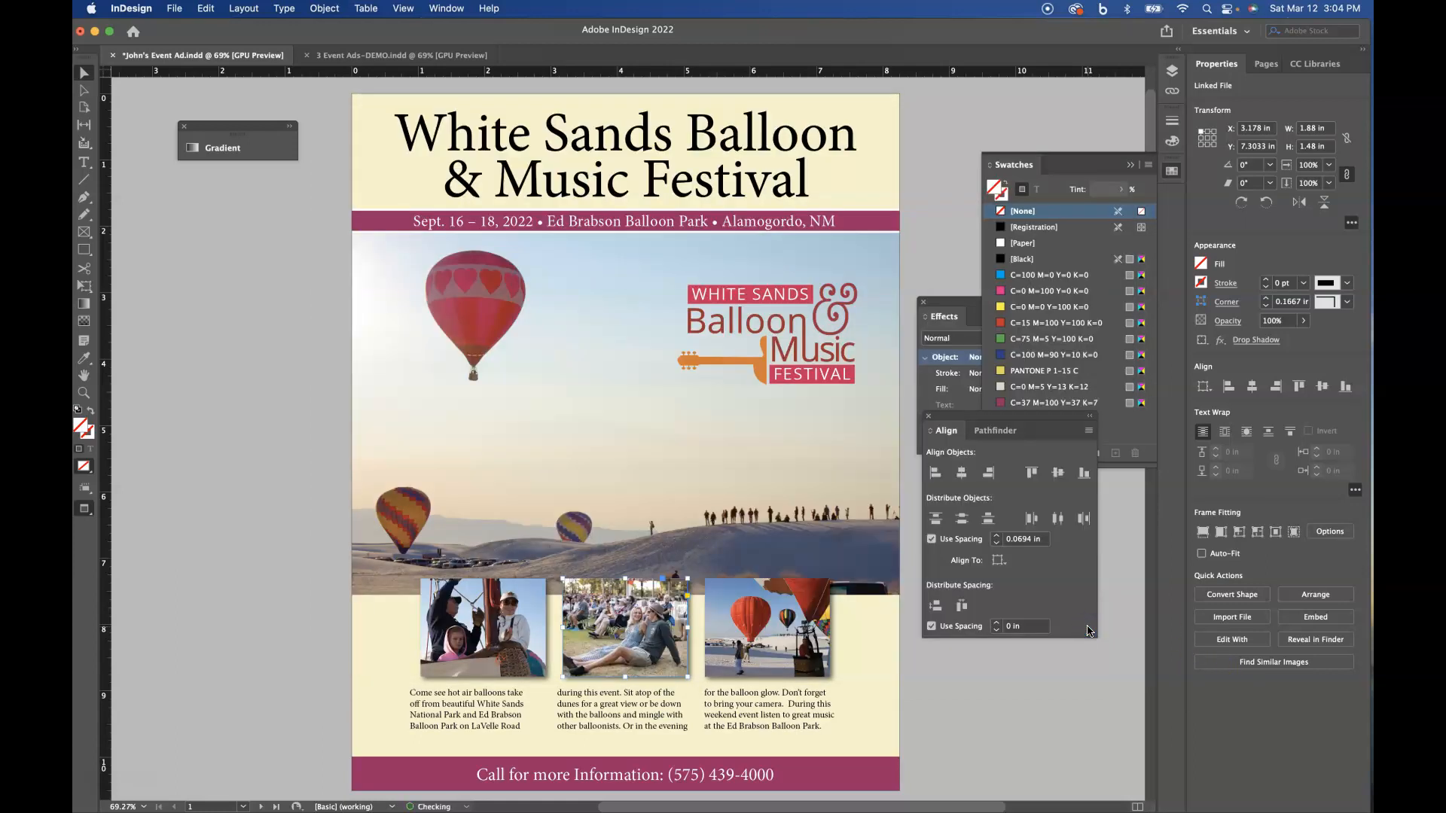
- Replace the third photo in the bottom row with Country-Music-Festival-2.jpeg from the MUSIC PHOTOS folder
left_click(798, 622)
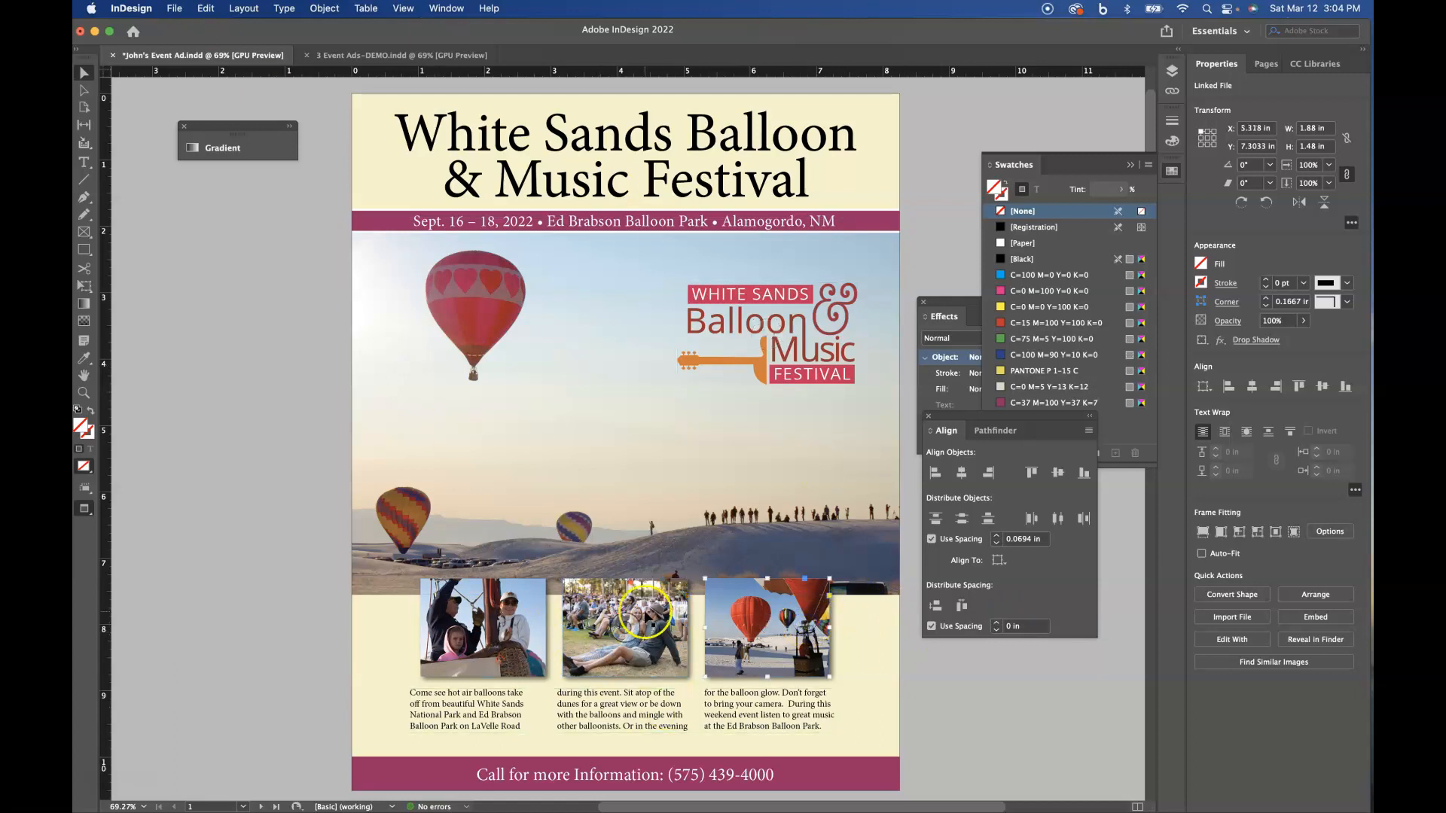
left_click(206, 10)
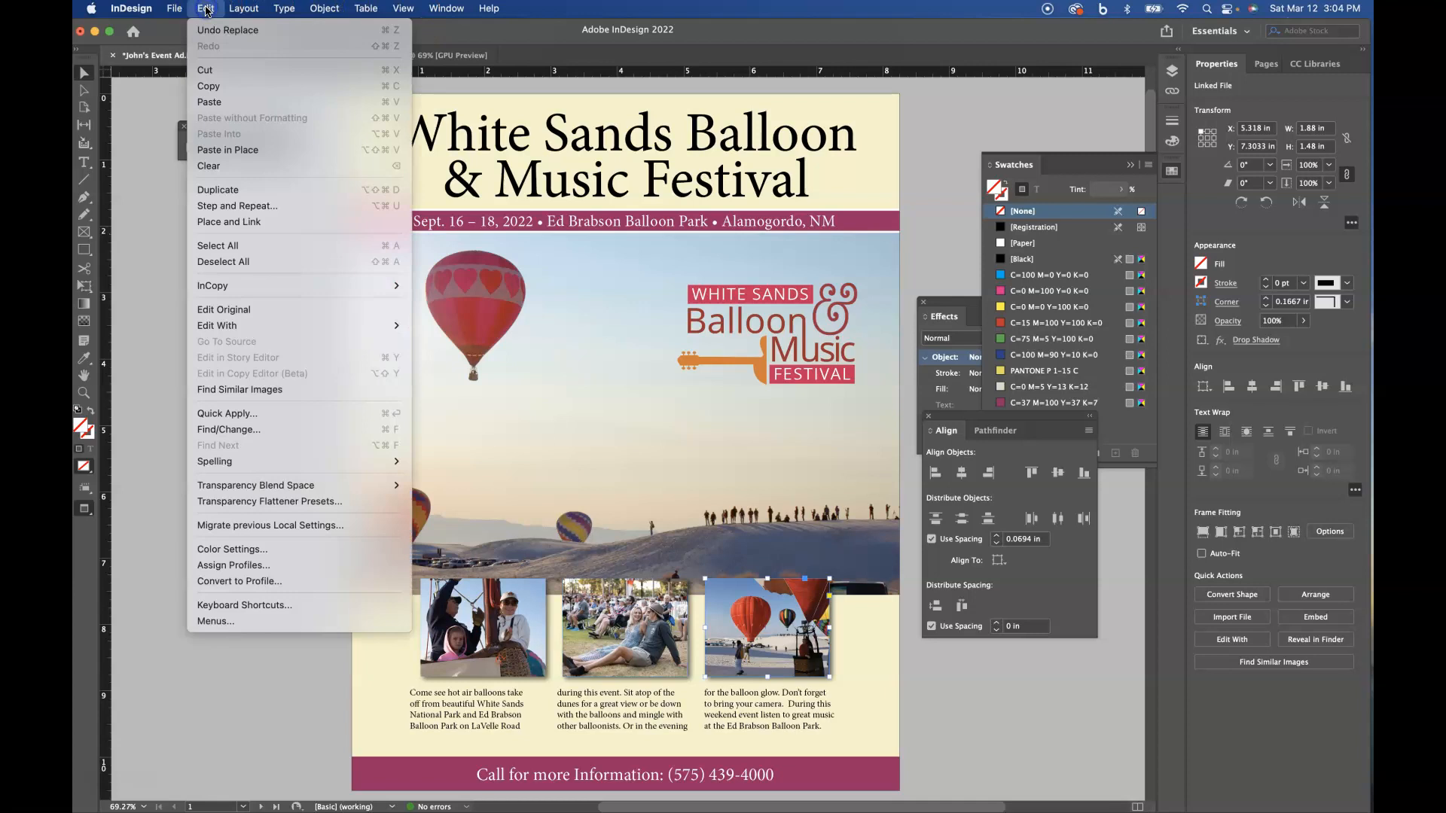
mouse_move(174, 9)
left_click(178, 223)
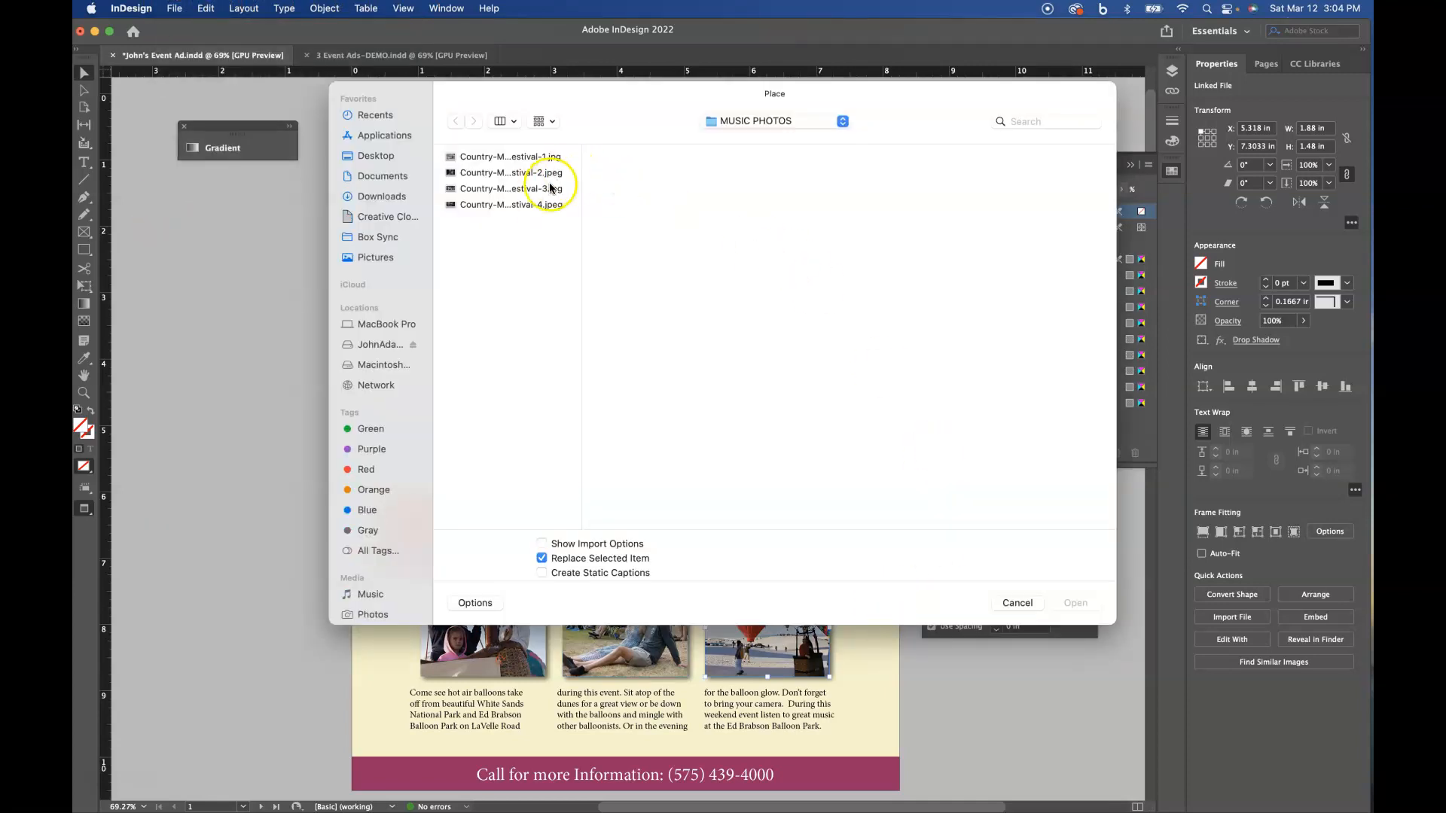
left_click(512, 175)
left_click(1077, 603)
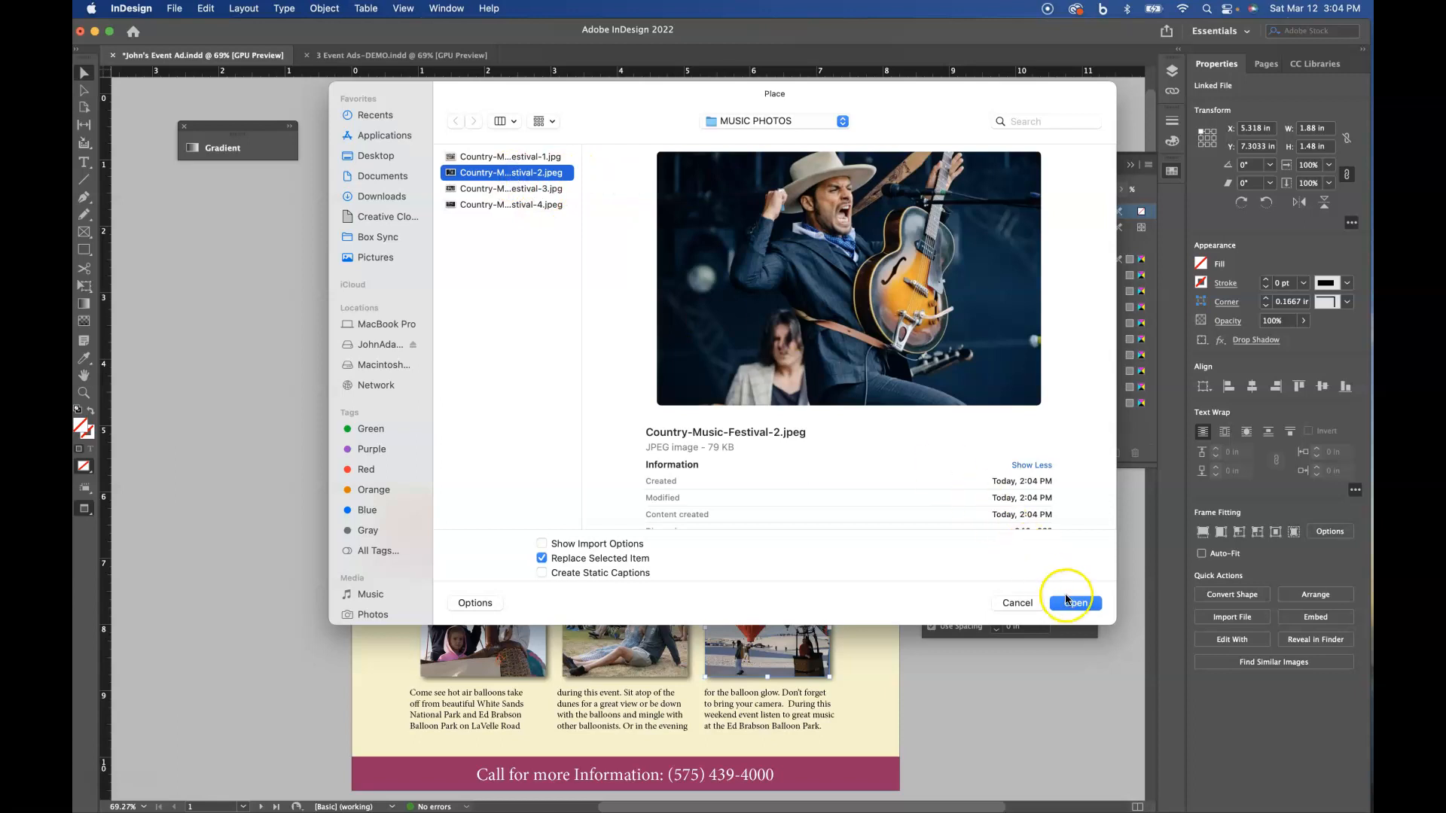
left_click(1077, 603)
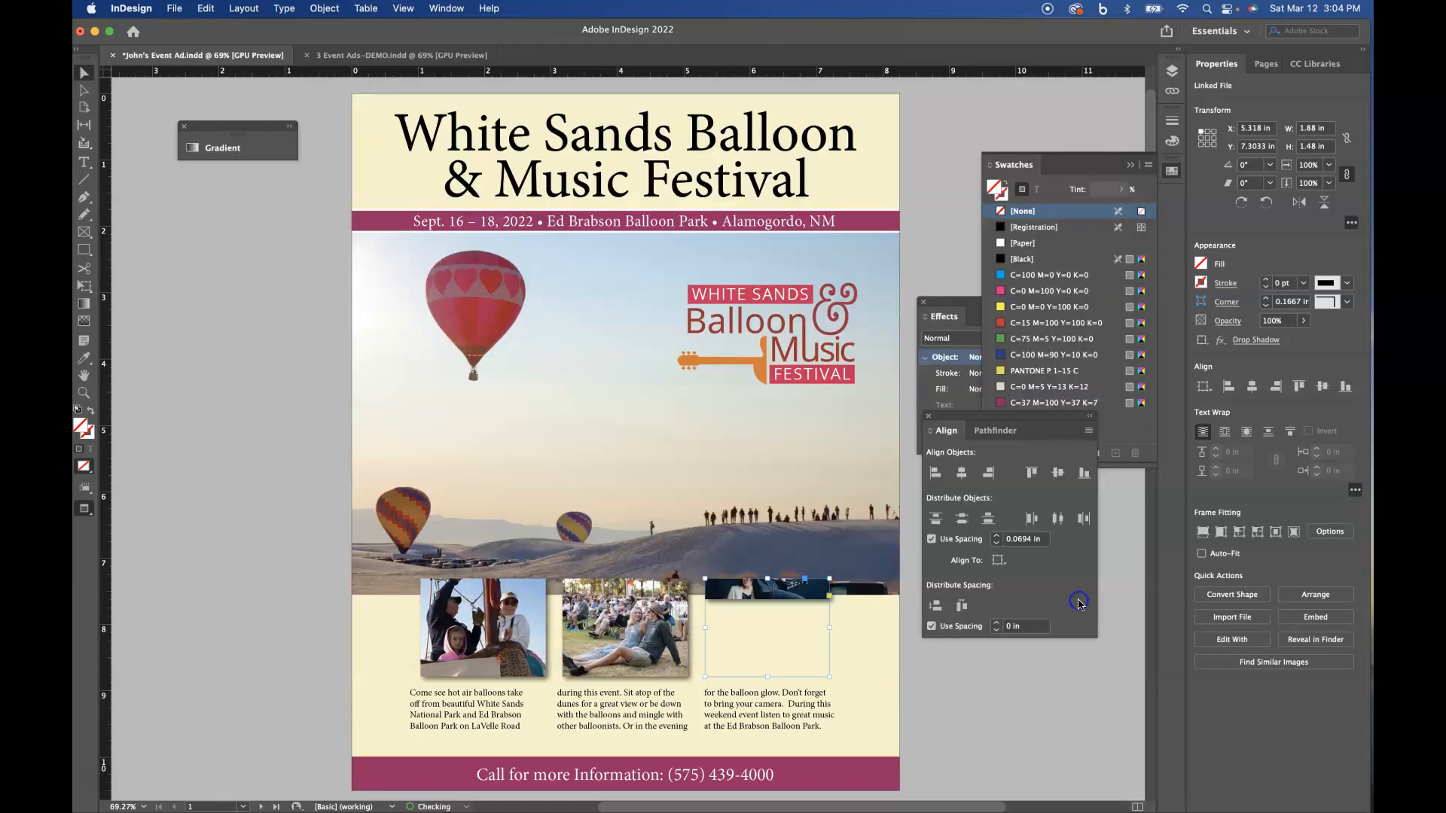
- Fit the newly placed guitarist picture with Fill Frame Proportionally
mouse_move(754, 605)
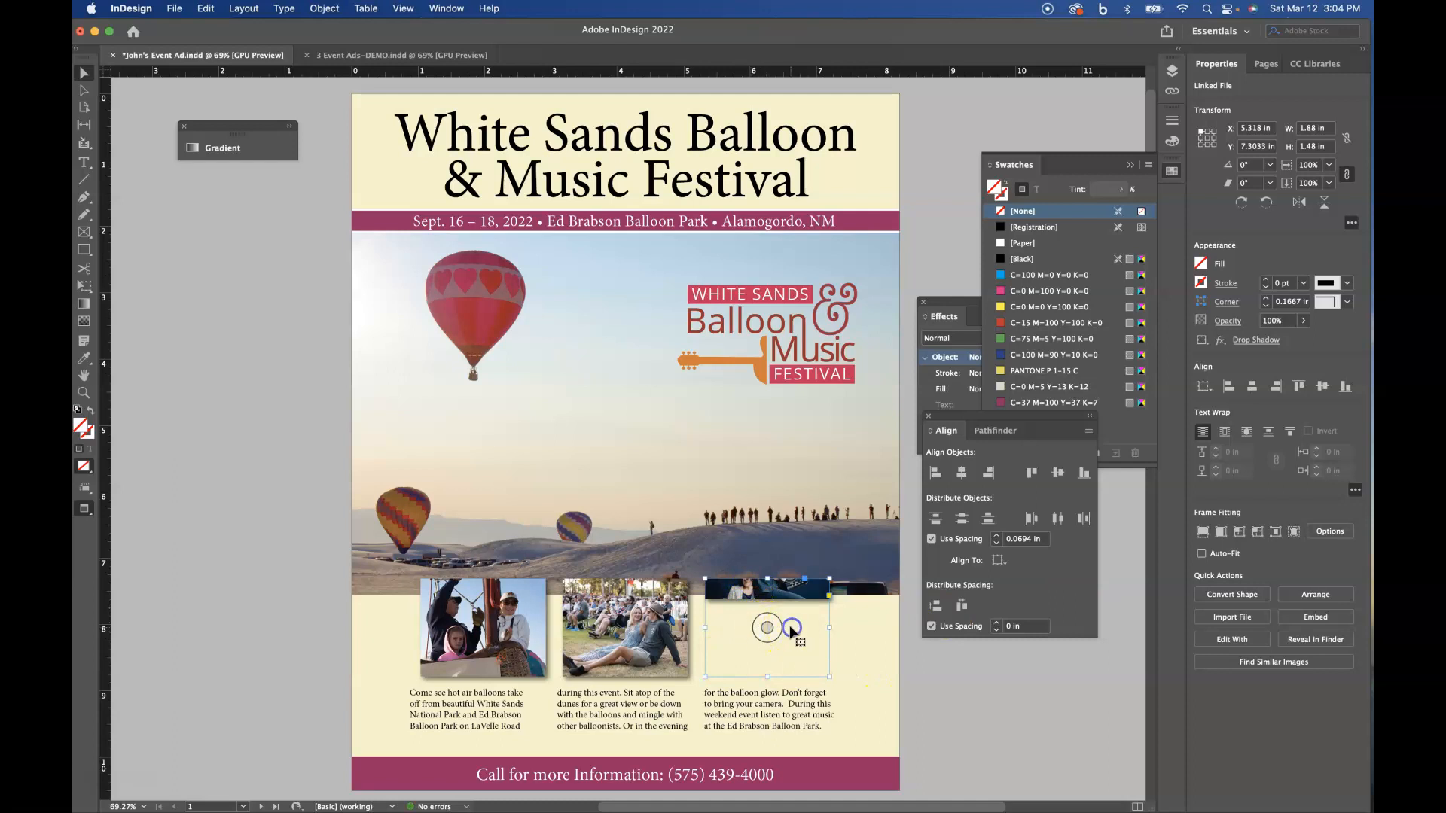
left_click(319, 8)
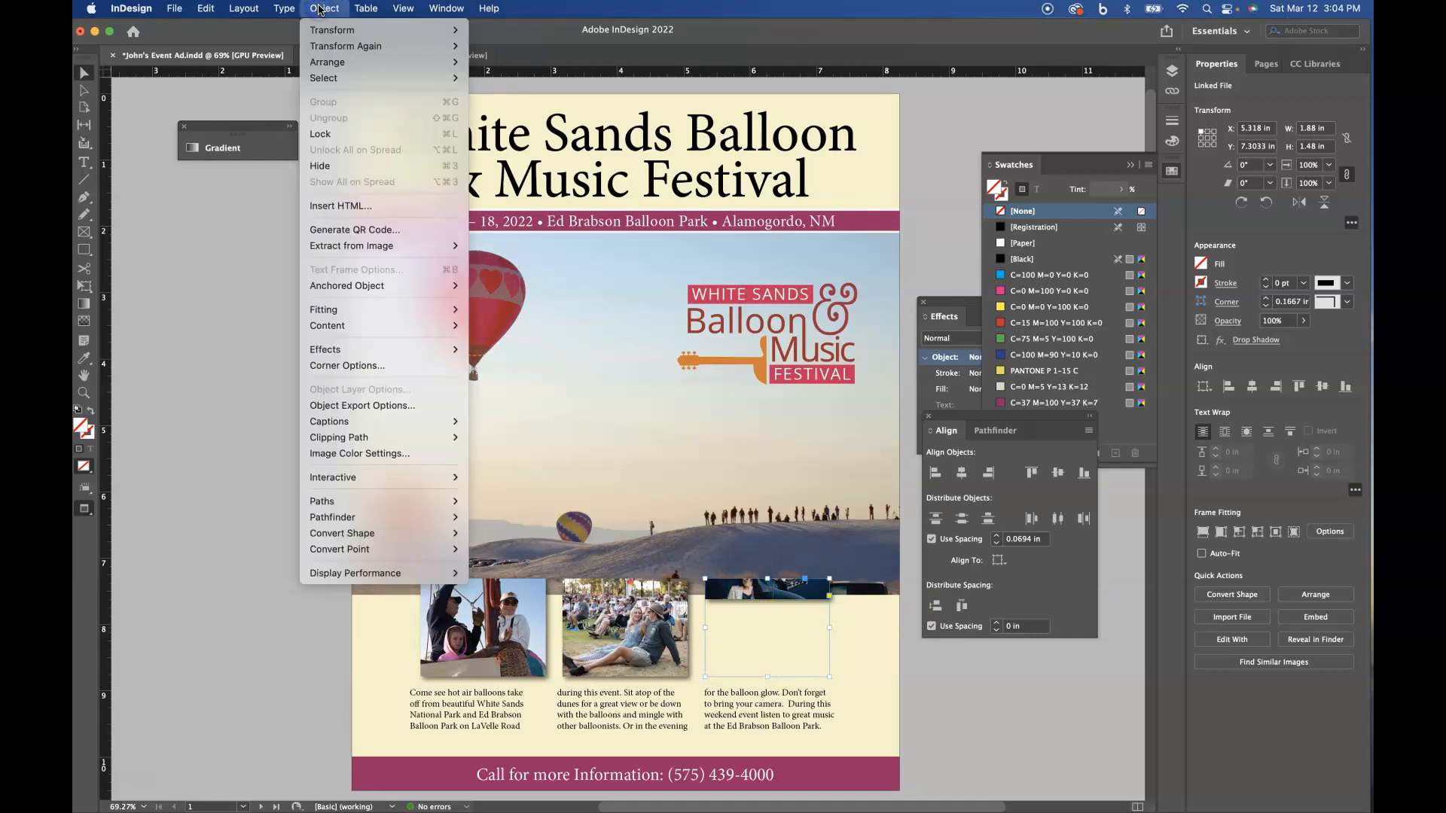
mouse_move(330, 313)
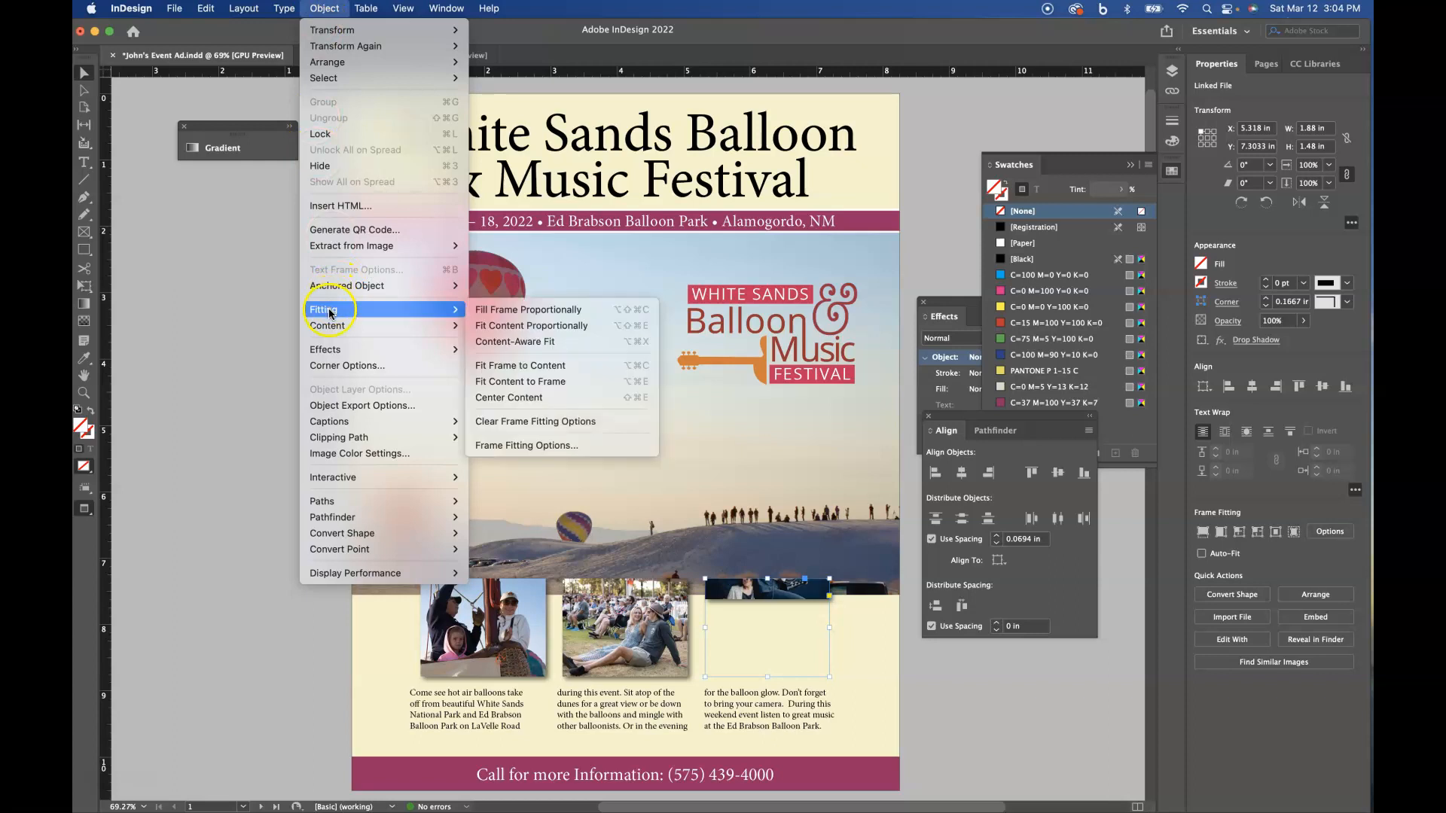
left_click(544, 326)
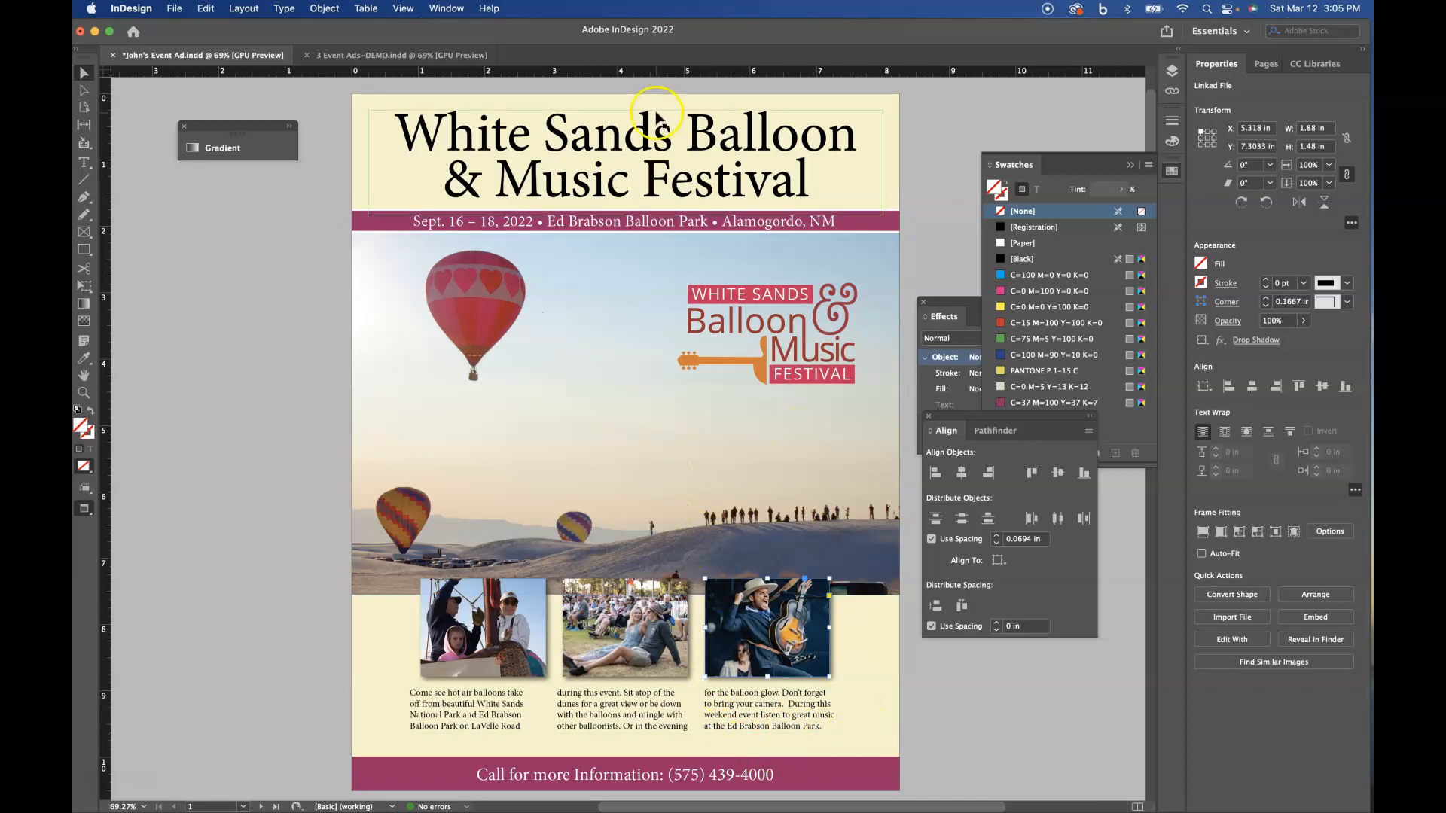
- Try to flip the guitarist photo's whole frame horizontally and undo the flip
left_click(324, 9)
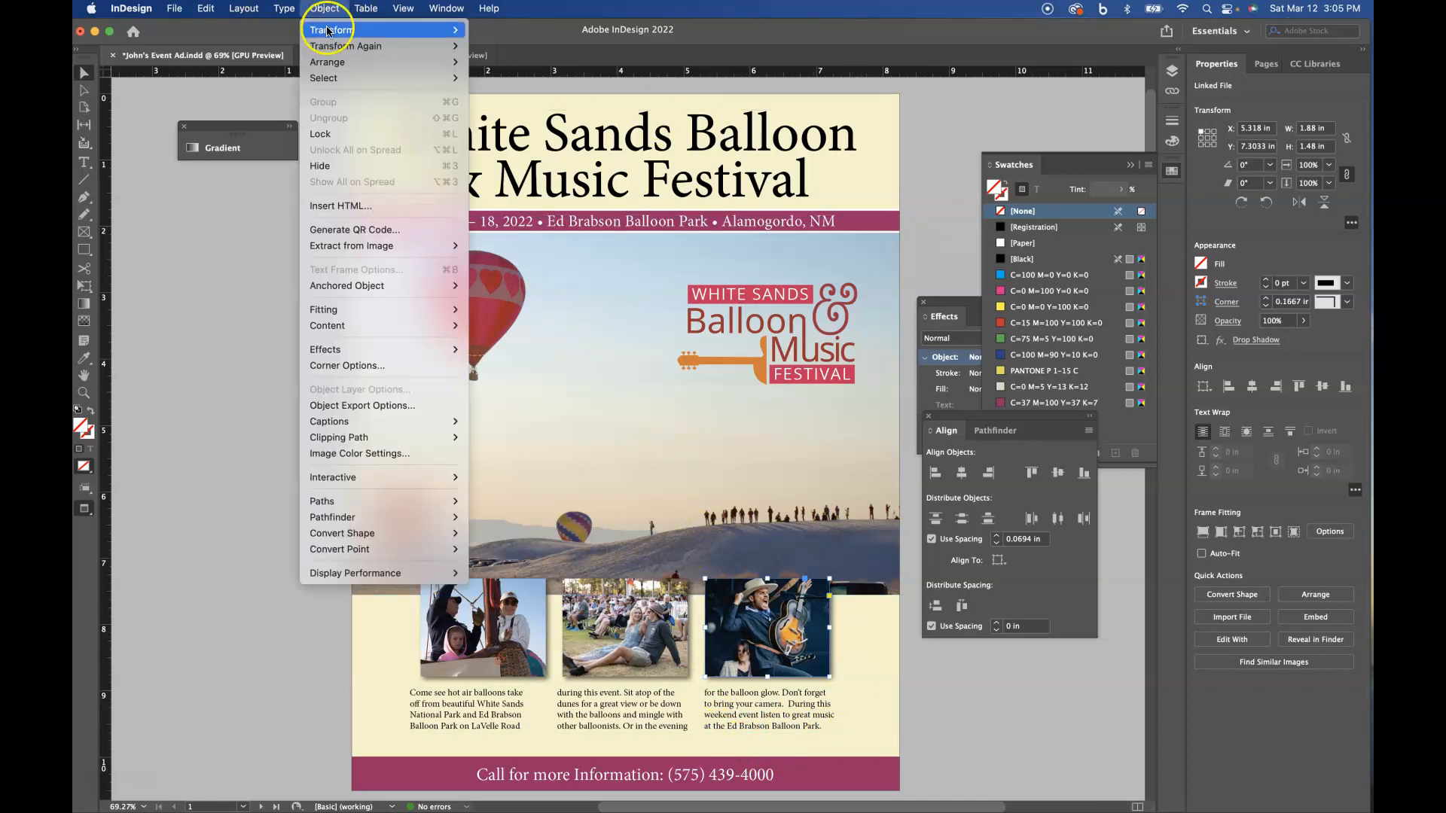
mouse_move(325, 30)
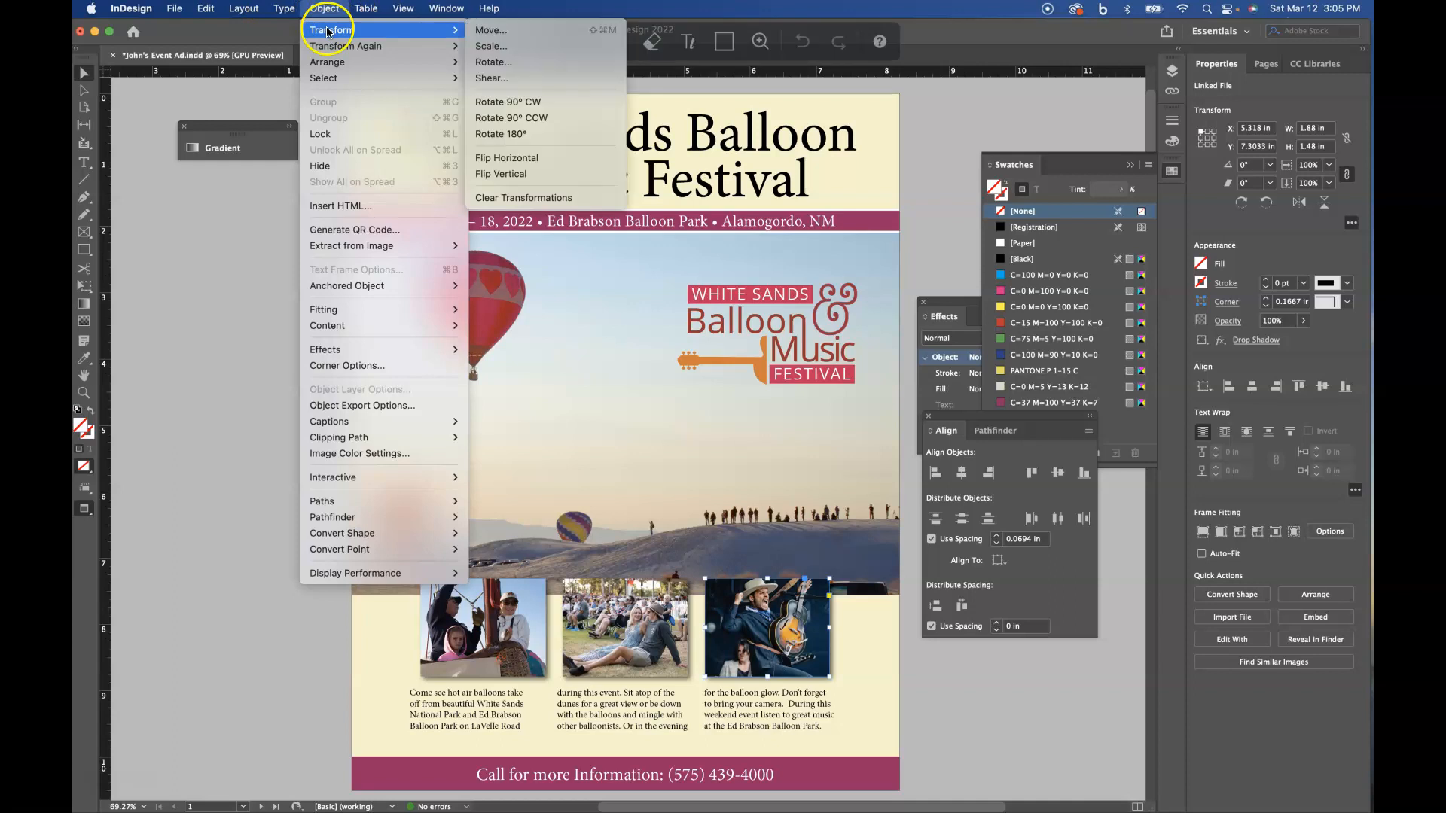
left_click(509, 157)
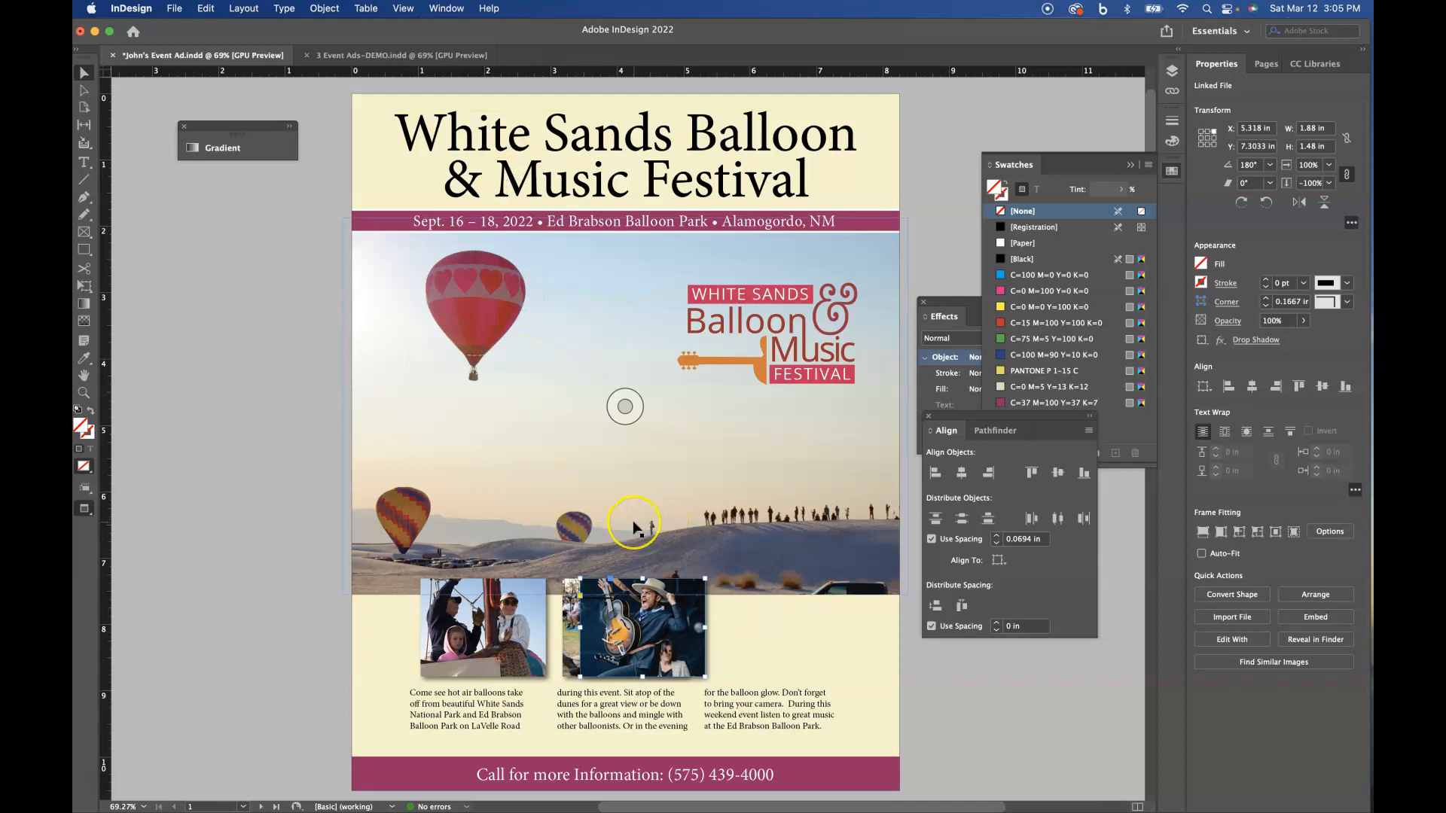
key("super+z")
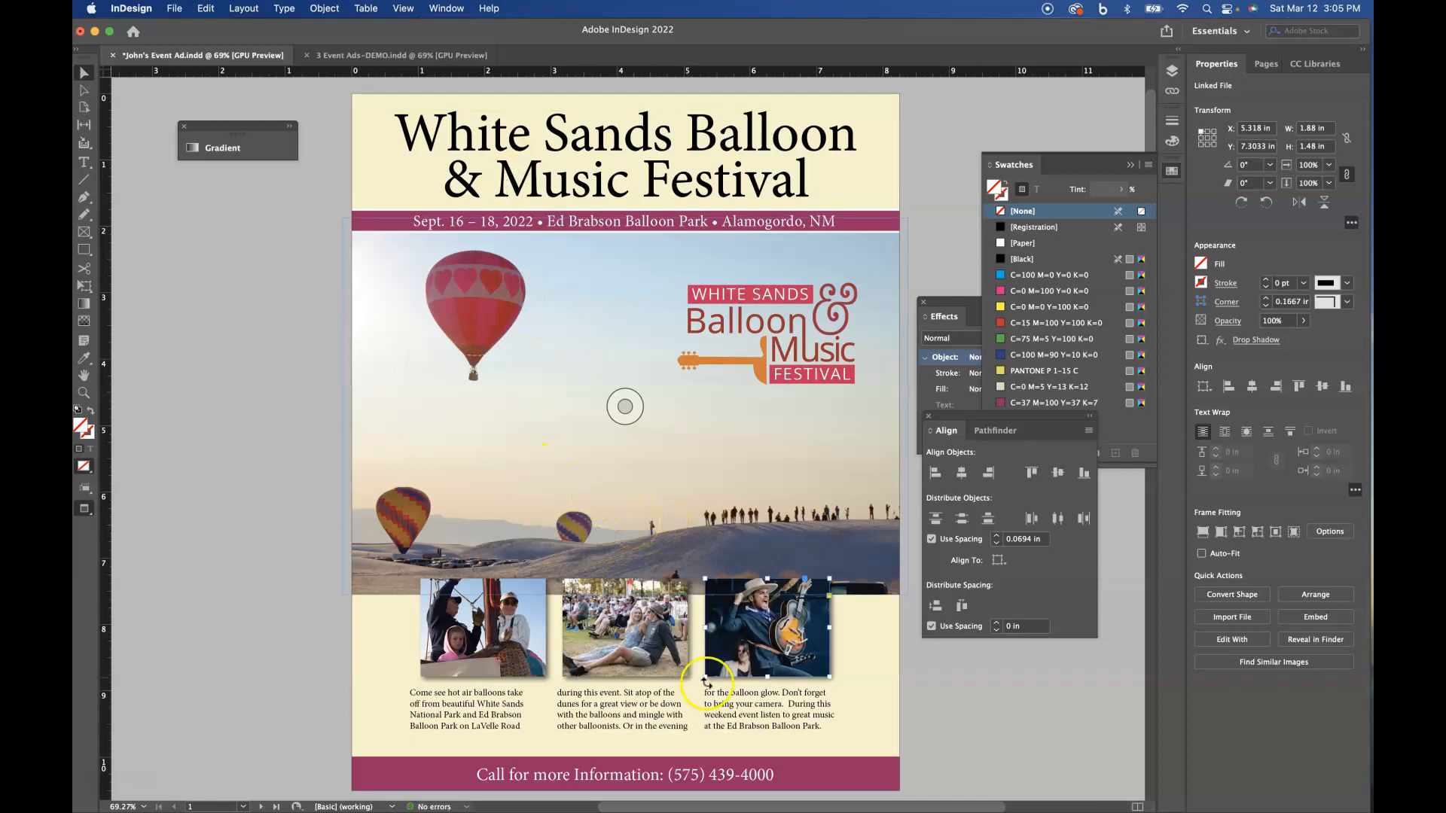
- Select only the guitarist image inside its frame and flip it horizontally
left_click(779, 627)
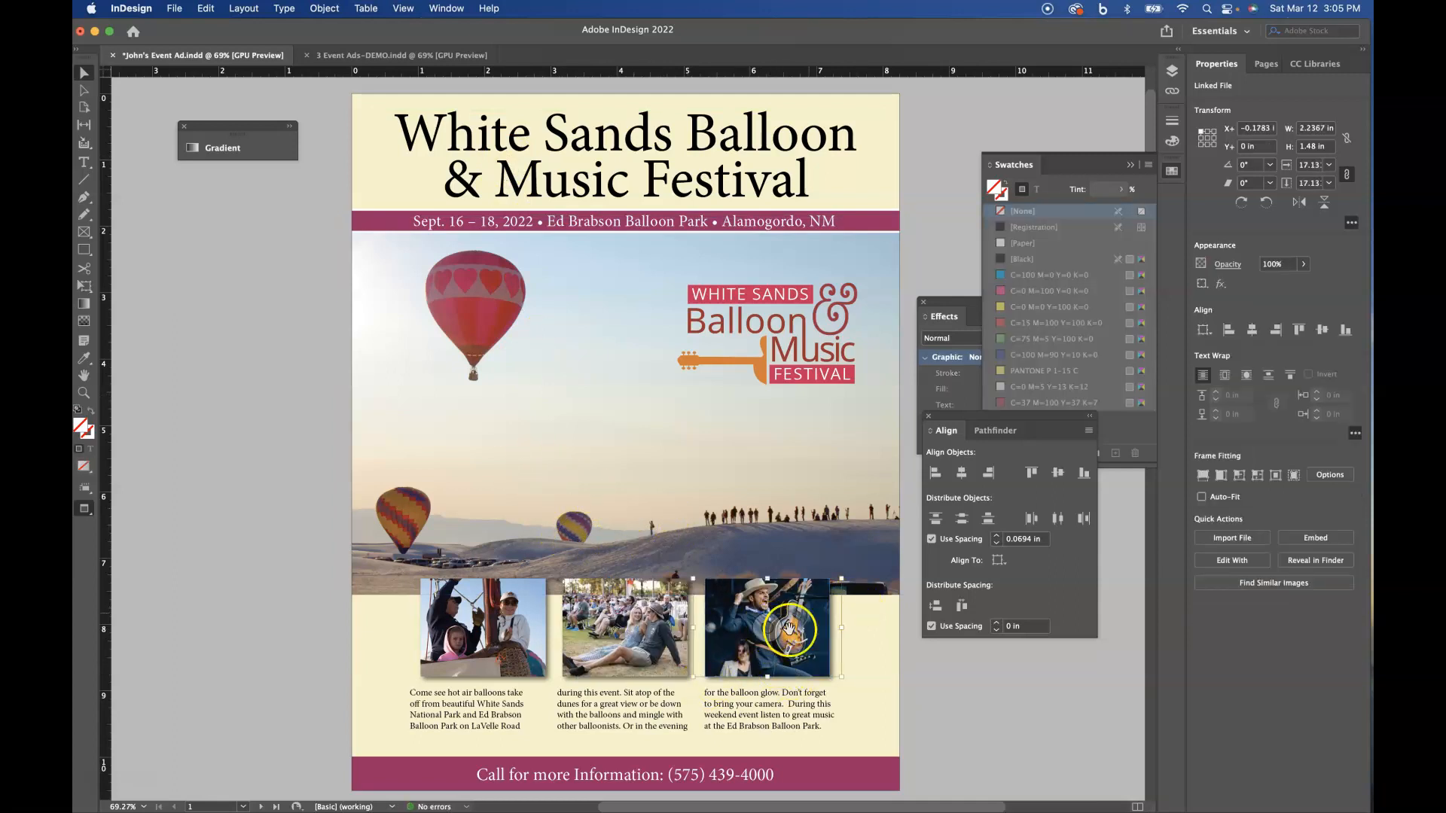
key("Escape")
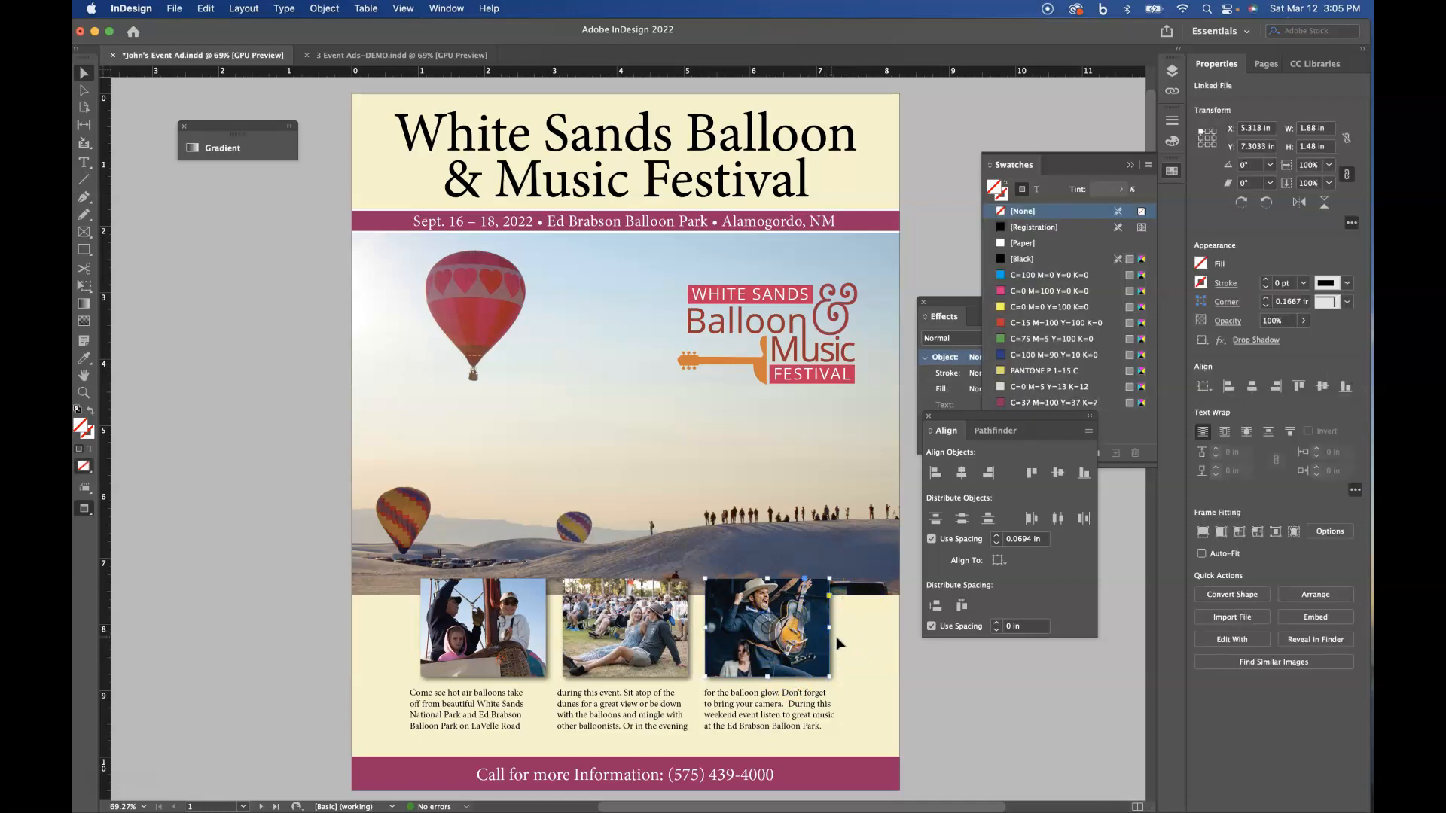
left_click(766, 627)
left_click(324, 9)
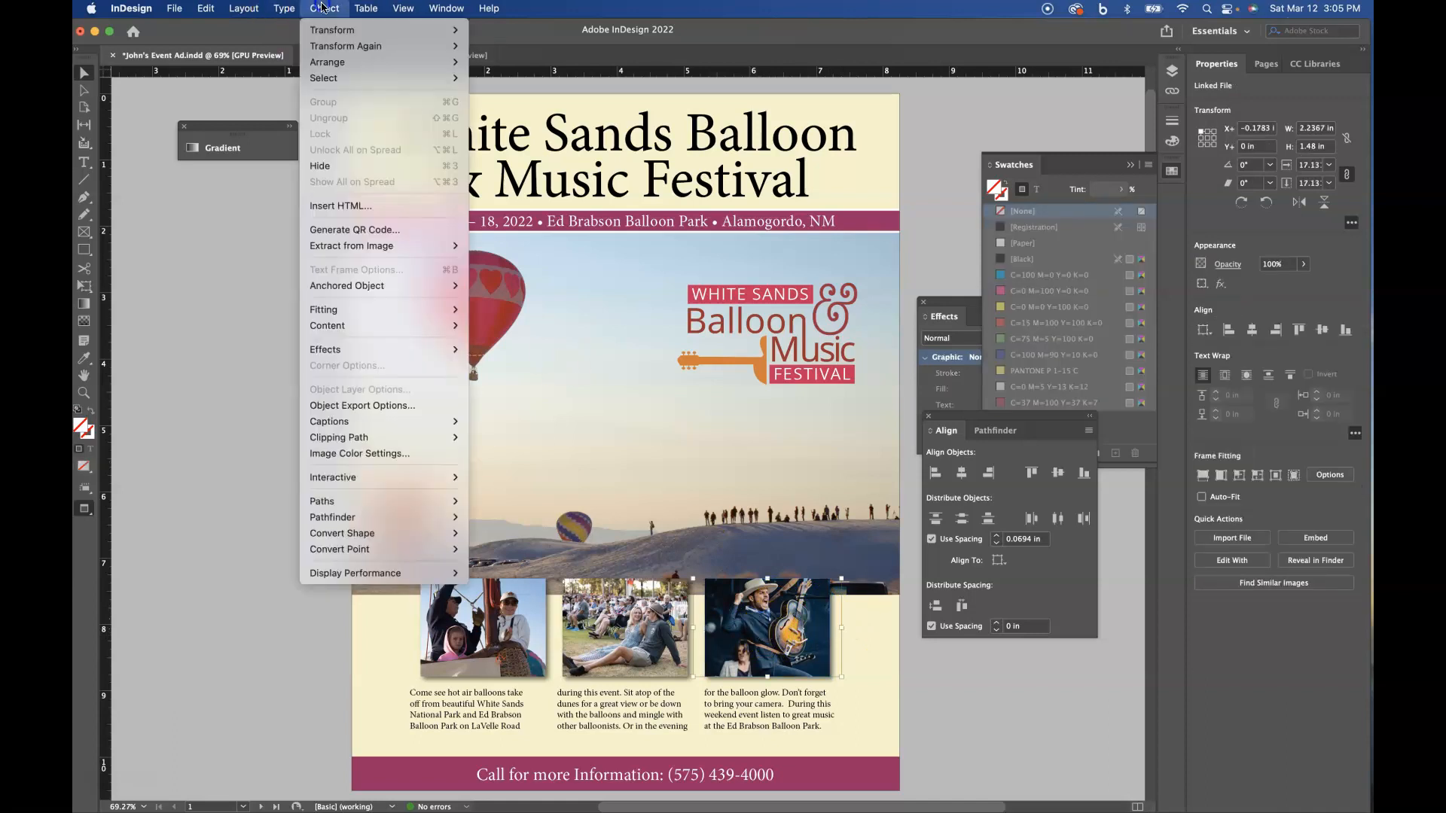
mouse_move(354, 31)
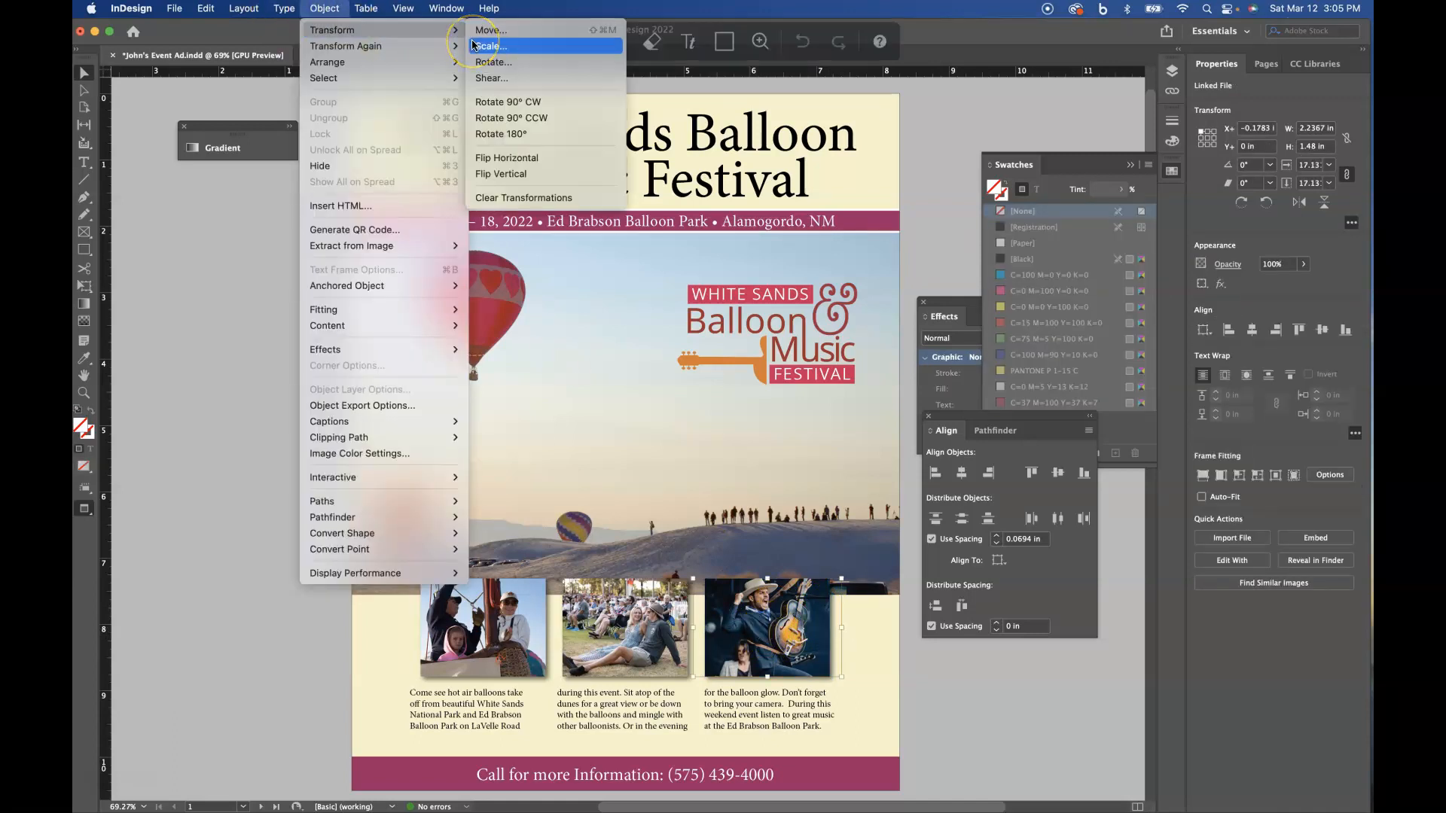
left_click(519, 158)
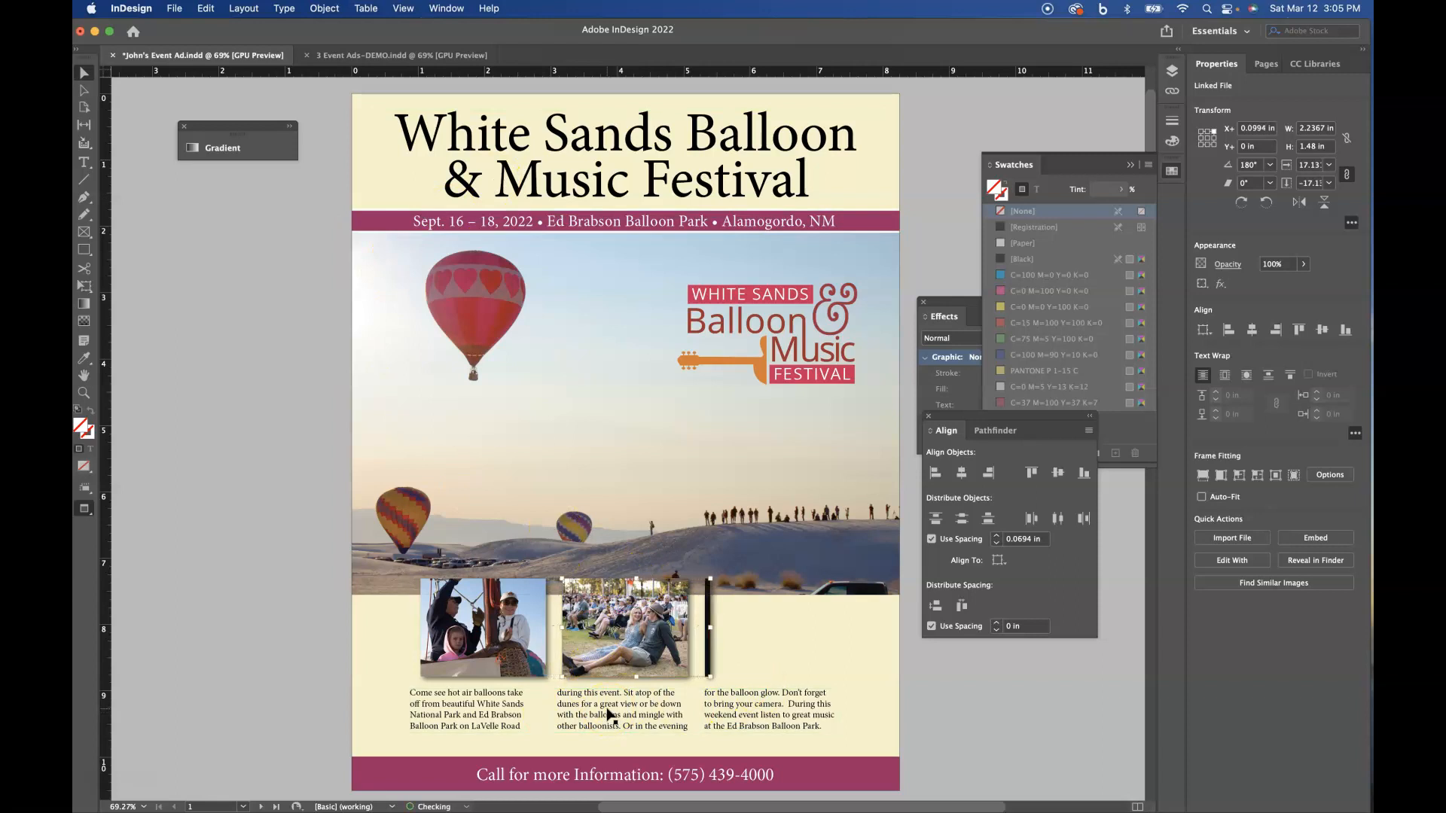
- Nudge the flipped guitarist image to the right within its frame to an X offset of about 2.17 in, covering the frame
key("Right")
key("Right")
key("Right")
key("Right")
key("Right")
key("Right")
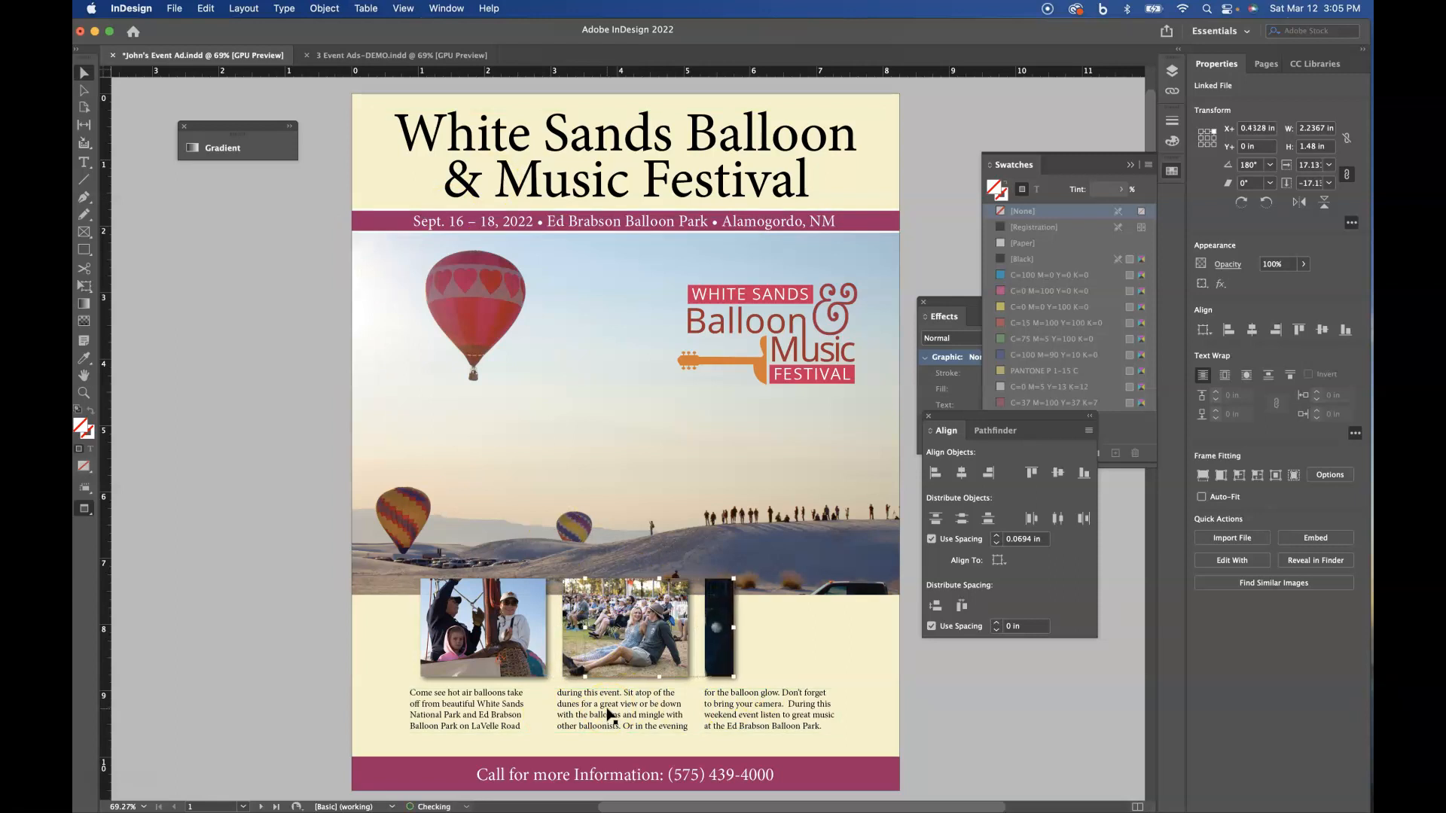
key("Right")
key("Right")
key("Right")
key("Right")
key("Right")
key("Right")
key("Right")
key("Right")
key("Right")
key("Right")
key("Right")
key("Right")
key("Right")
key("Right")
key("Right")
key("Right")
key("Right")
key("Right")
key("Right")
key("Right")
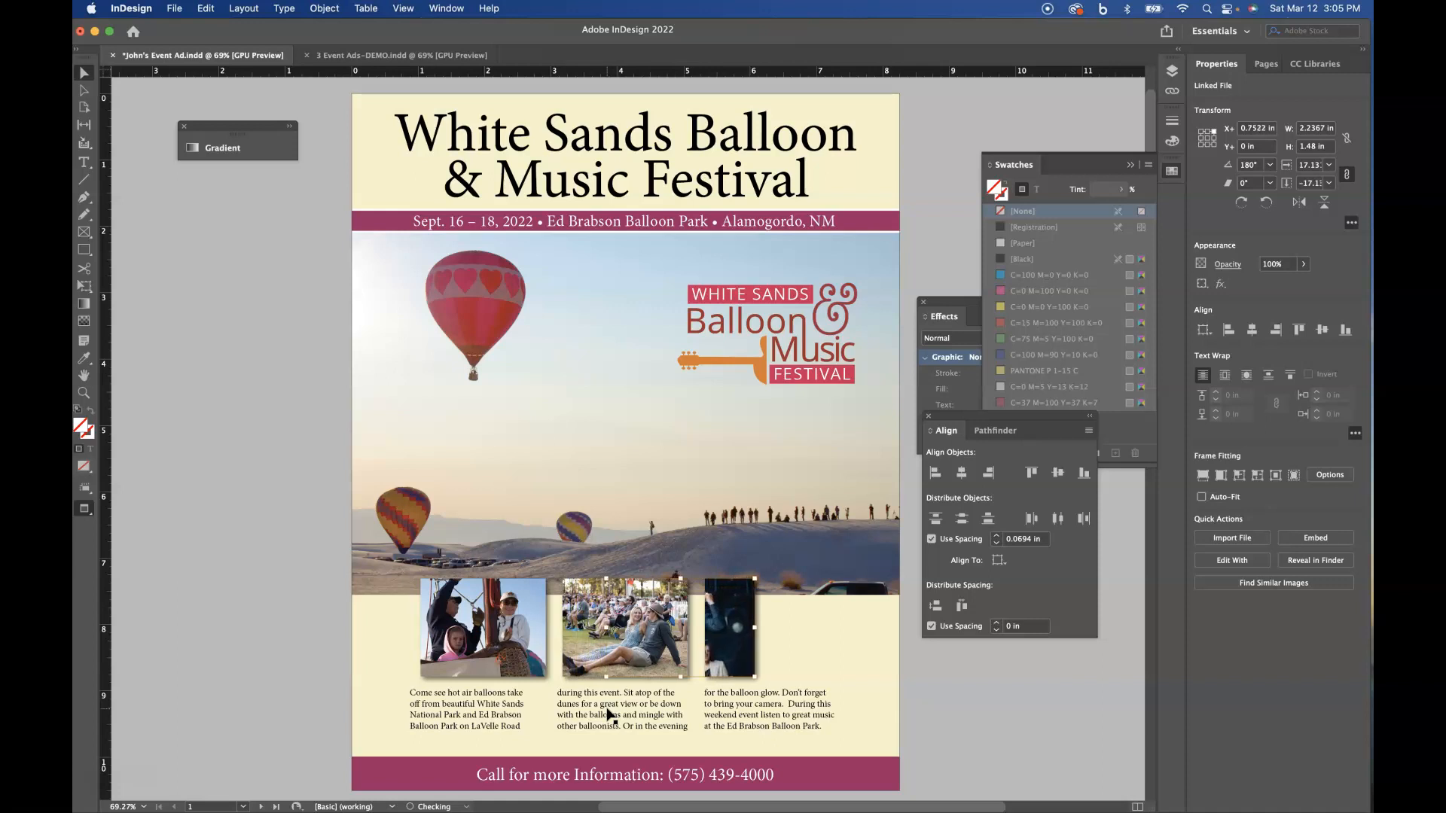
key("Right")
key("Right")
key("Right")
key("Right")
key("Right")
key("Right")
key("Right")
key("Right")
key("Right")
key("Right")
key("Right")
key("Right")
key("Right")
key("Right")
key("Right")
key("Right")
key("Right")
key("Right")
key("Right")
key("Right")
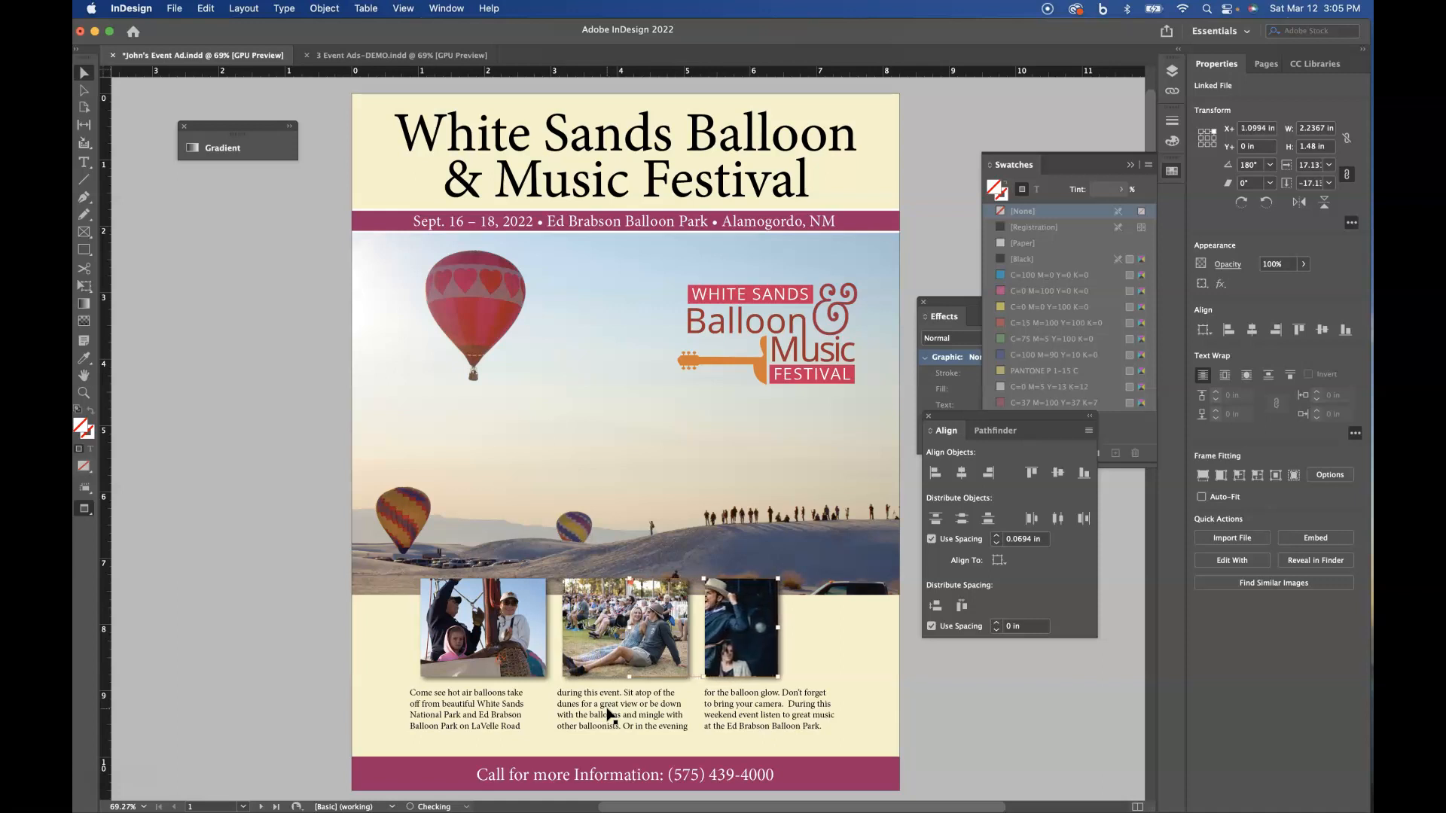
key("Right")
key("Right")
key("Right")
key("Right")
key("Right")
key("Right")
key("Right")
key("Right")
key("Right")
key("Right")
key("Right")
key("Right")
key("Right")
key("Right")
key("Right")
key("Right")
key("Right")
key("Right")
key("Right")
key("Right")
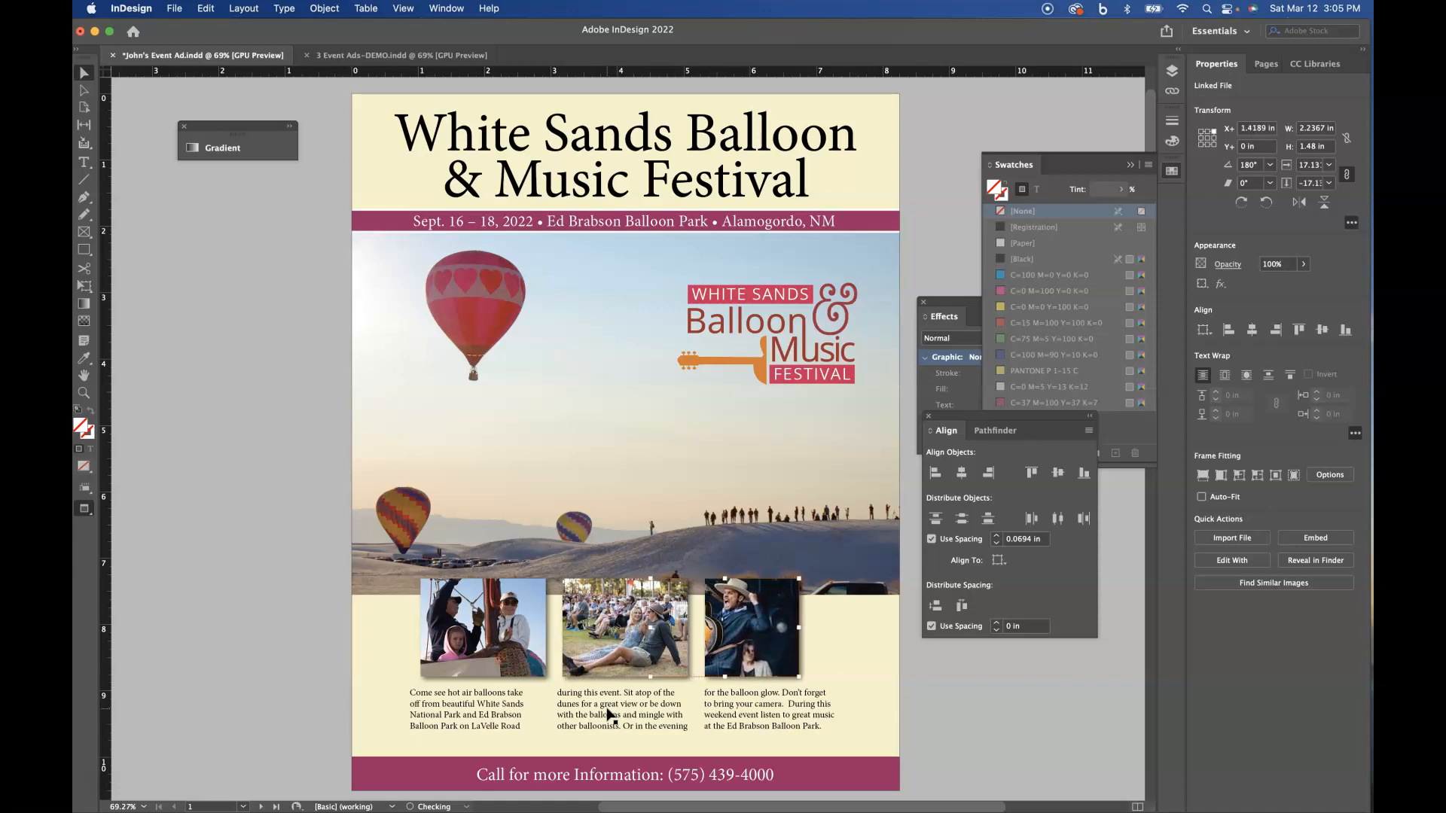
key("Right")
key("Right")
key("Right")
key("Right")
key("Right")
key("Right")
key("Right")
key("Right")
key("Right")
key("Right")
key("Right")
key("Right")
key("Right")
key("Right")
key("Right")
key("Right")
key("Right")
key("Right")
key("Right")
key("Right")
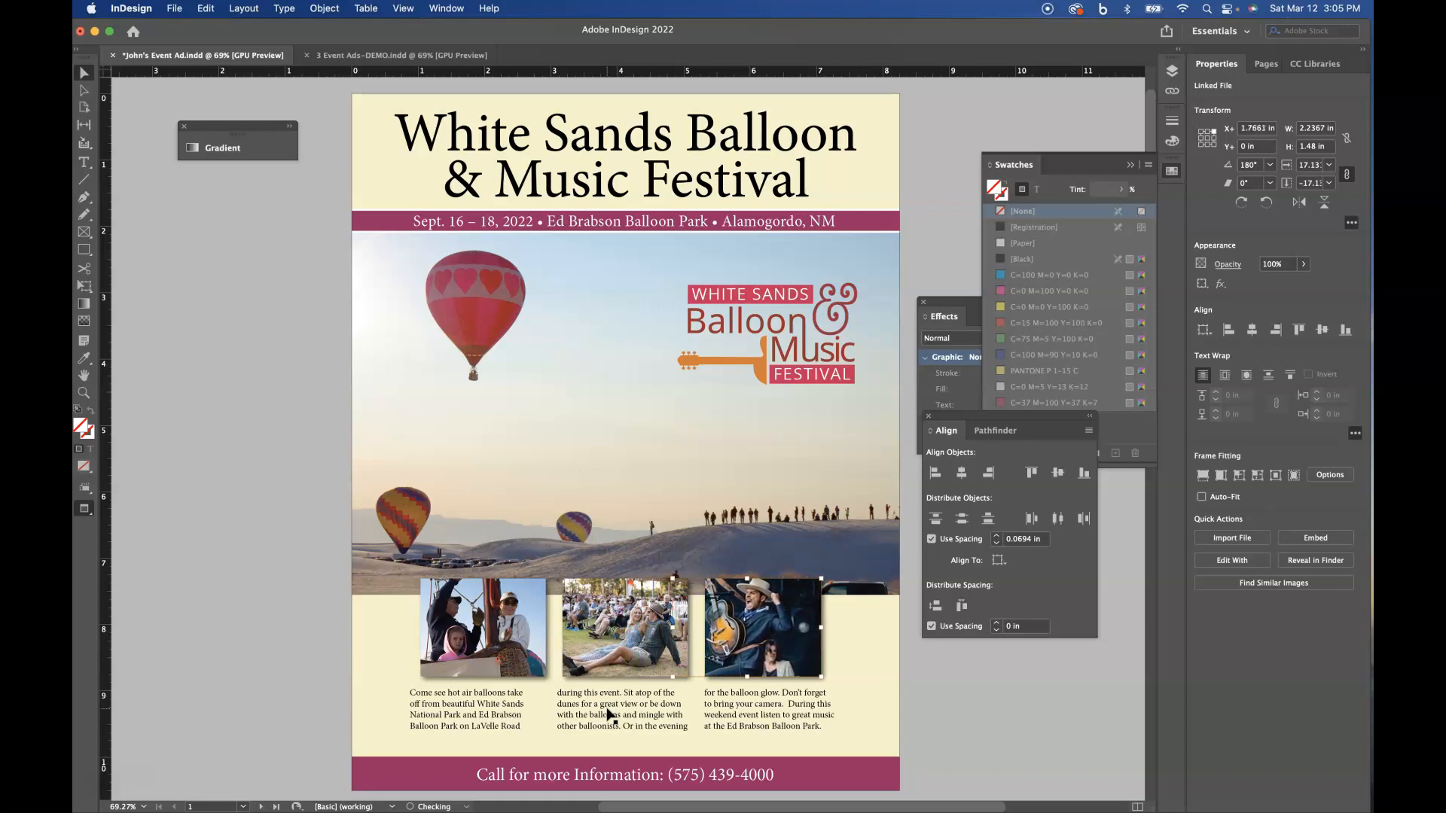
key("Right")
key("Right")
key("Right")
key("Right")
key("Right")
key("Right")
key("Right")
key("Right")
key("Right")
key("Right")
key("Right")
key("Right")
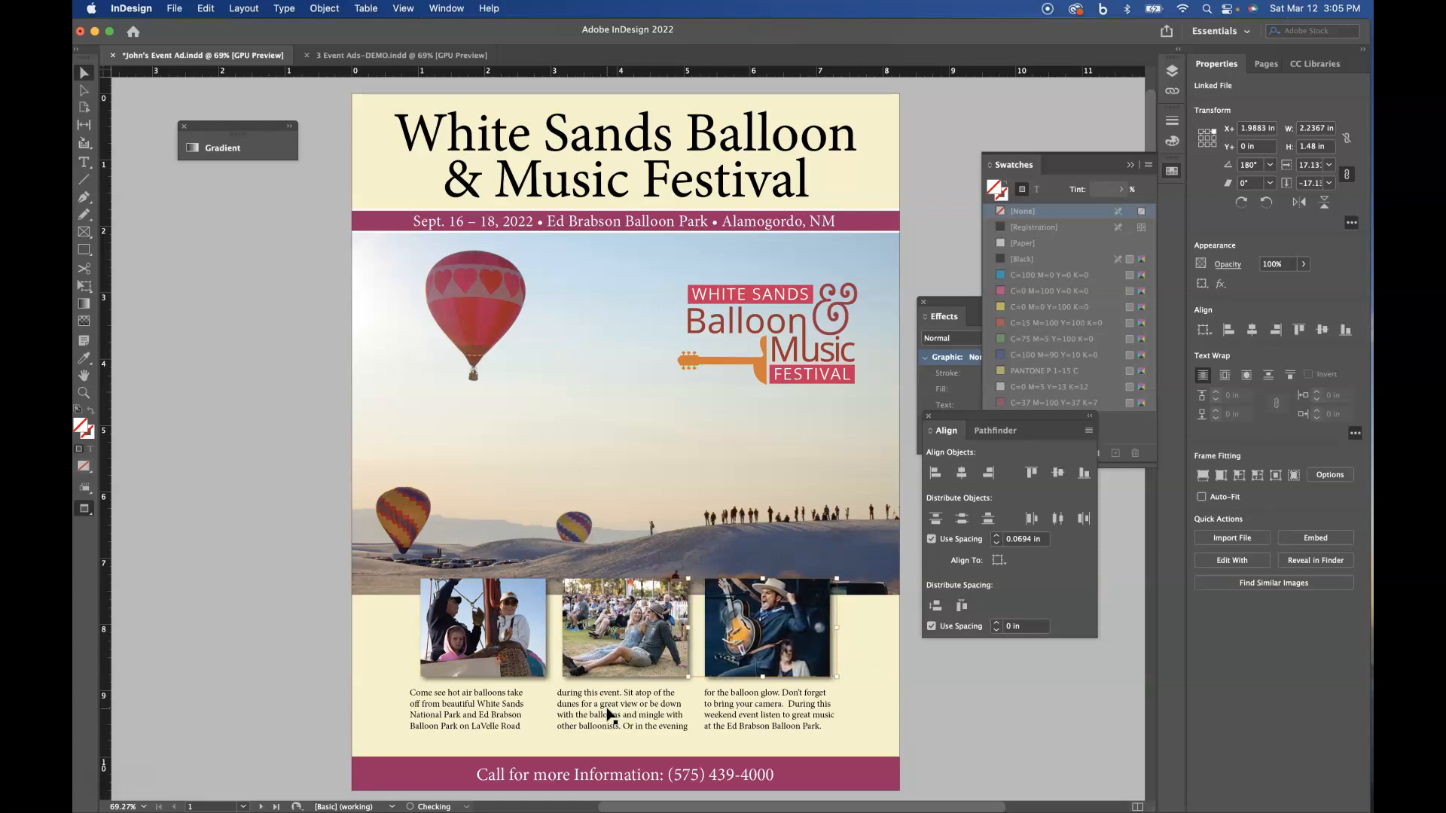
key("Right")
key("Right")
key("Right")
key("Right")
key("Right")
key("Right")
key("Right")
key("Right")
key("Right")
key("Right")
key("Right")
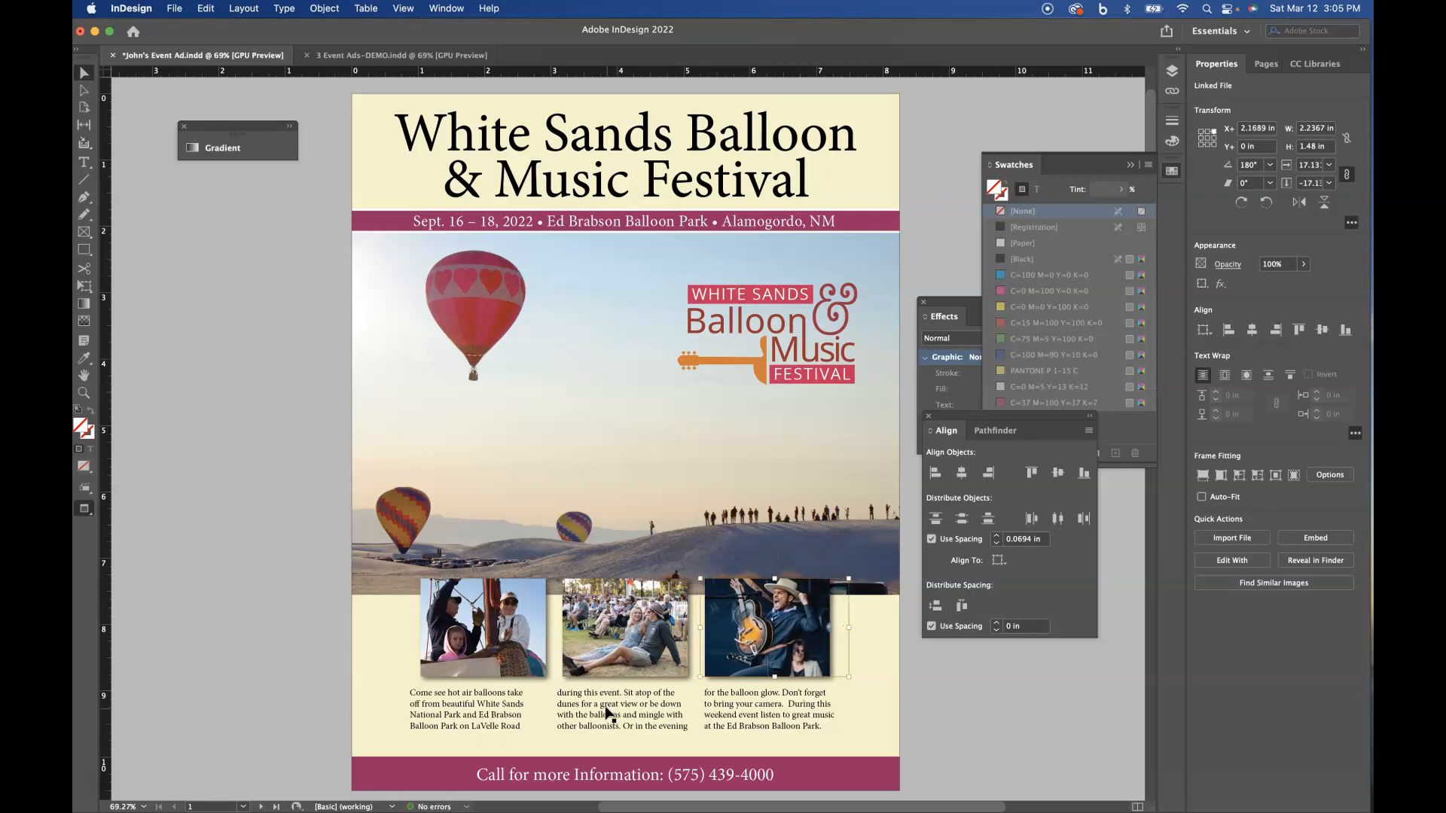
- Select and copy all unlocked objects of the balloon festival ad on page 1
left_click(254, 579)
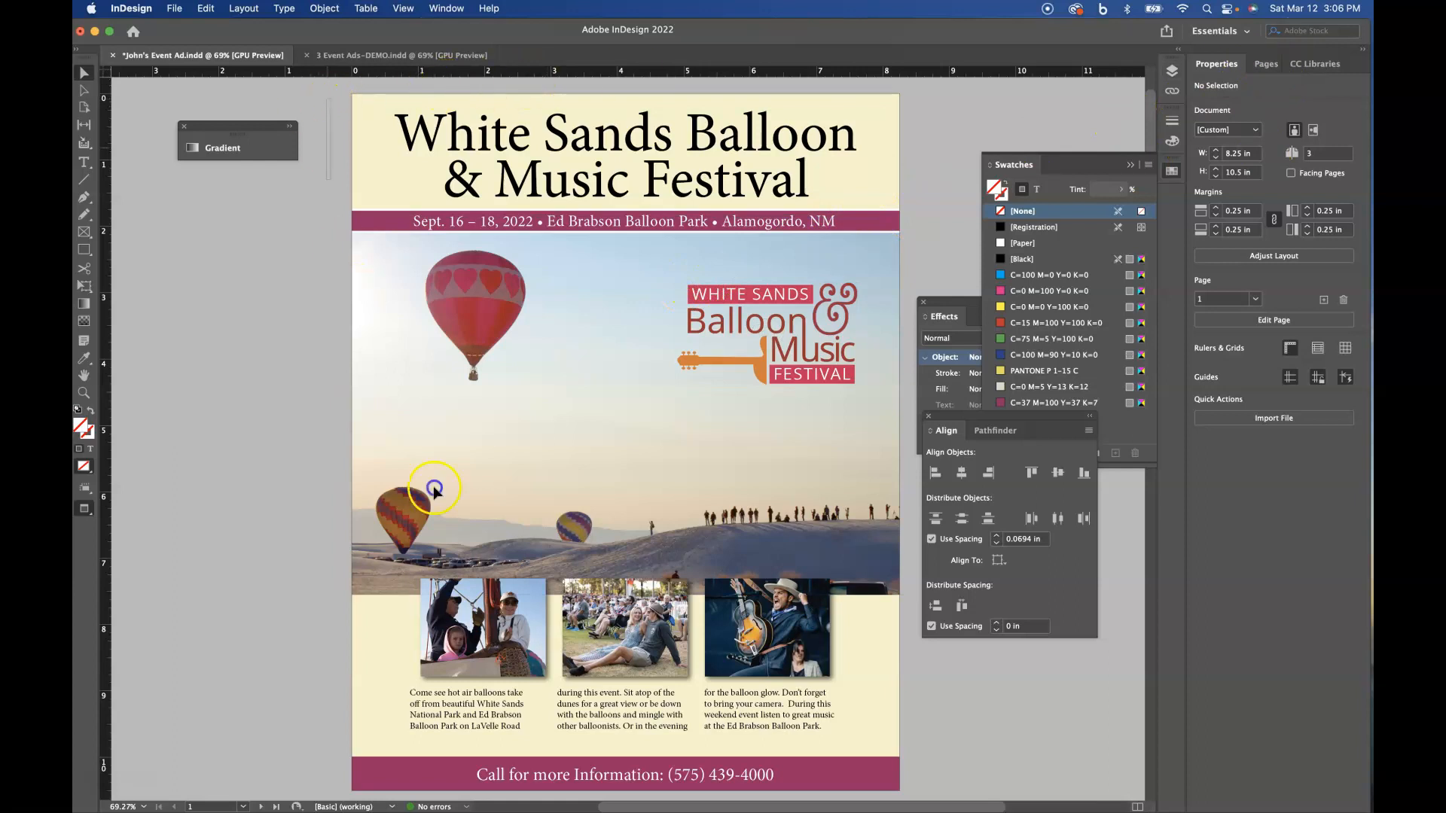
scroll(358, 293, "down", 5)
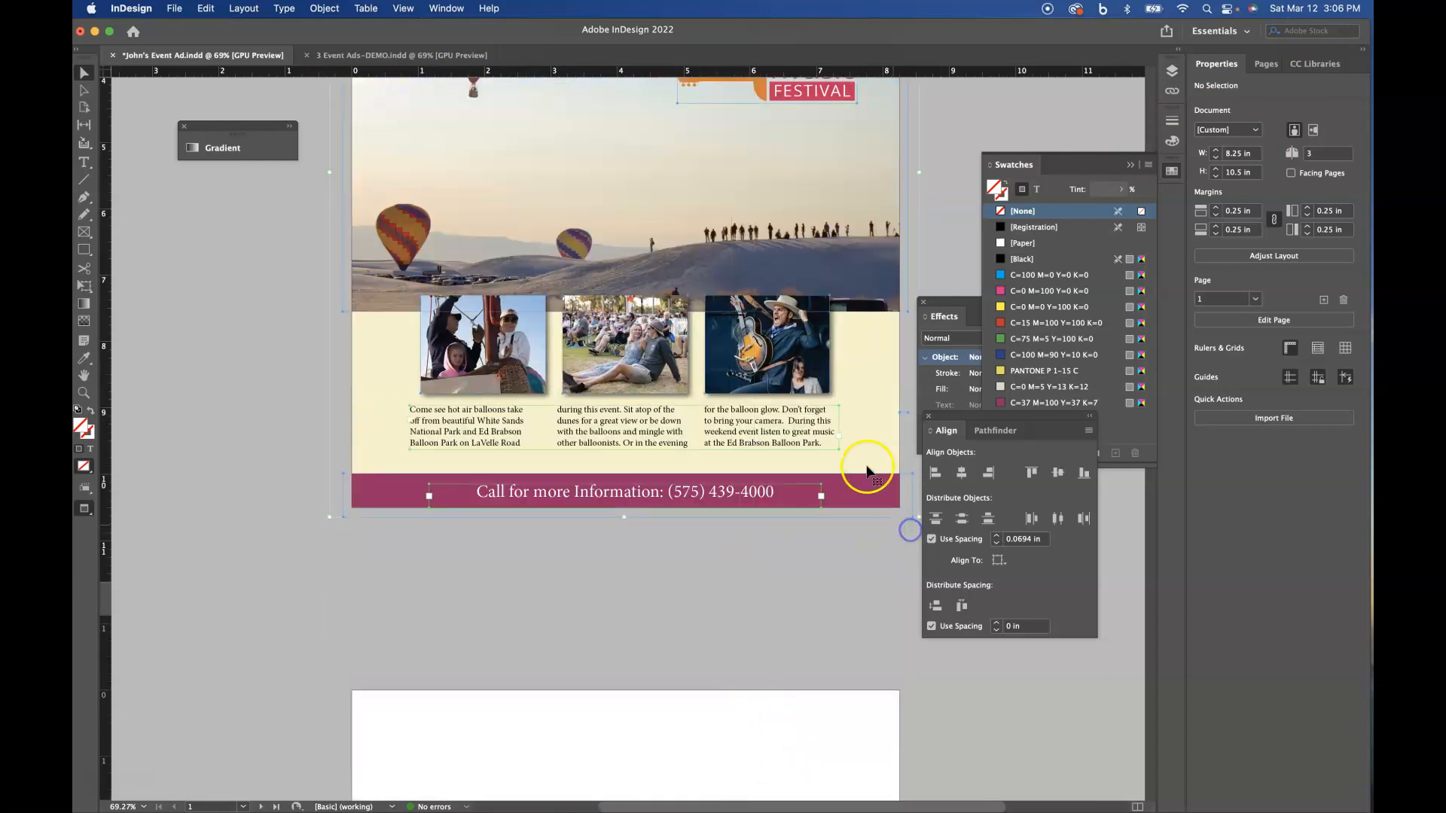
scroll(854, 470, "up", 3)
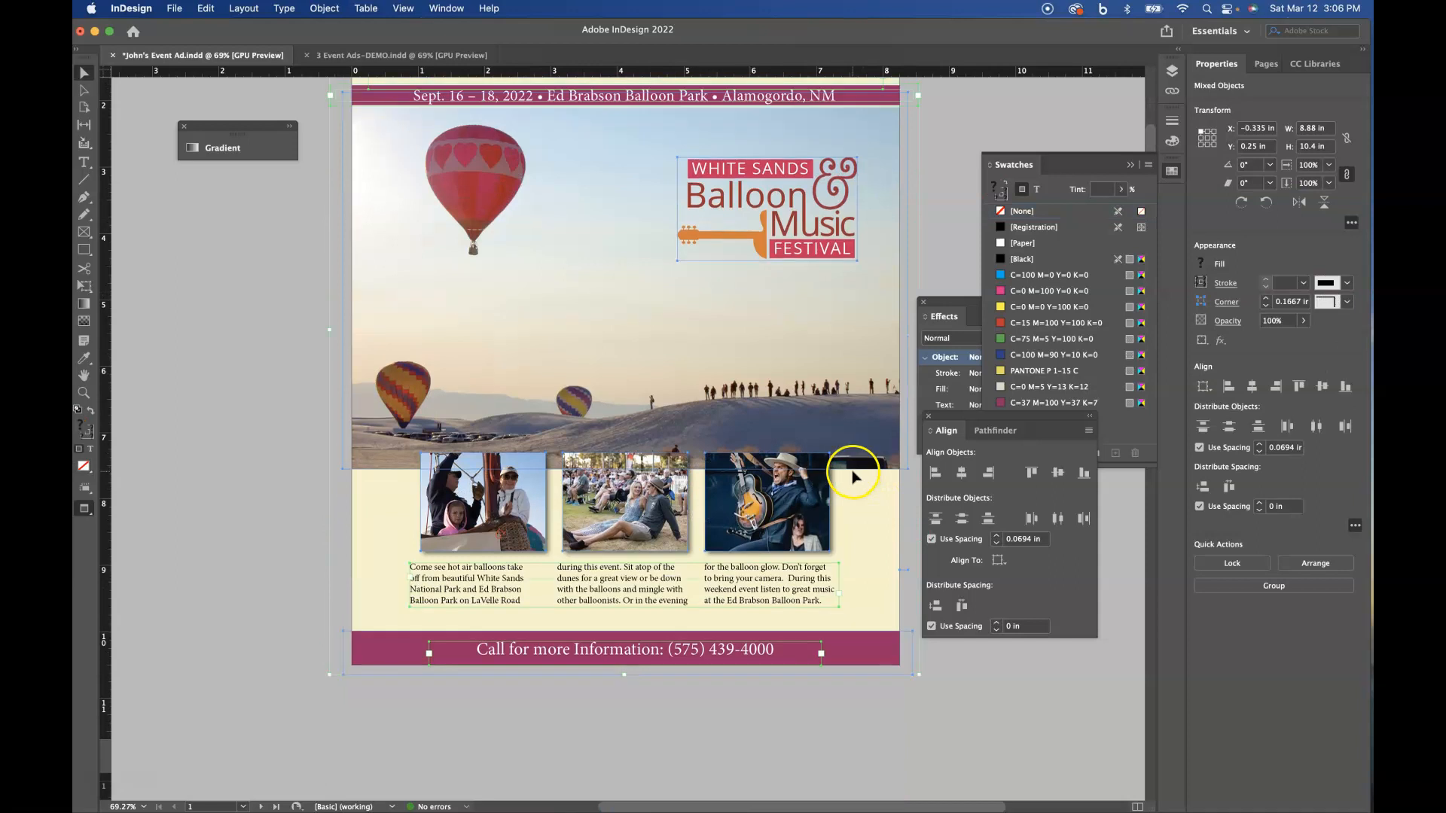
scroll(852, 470, "up", 3)
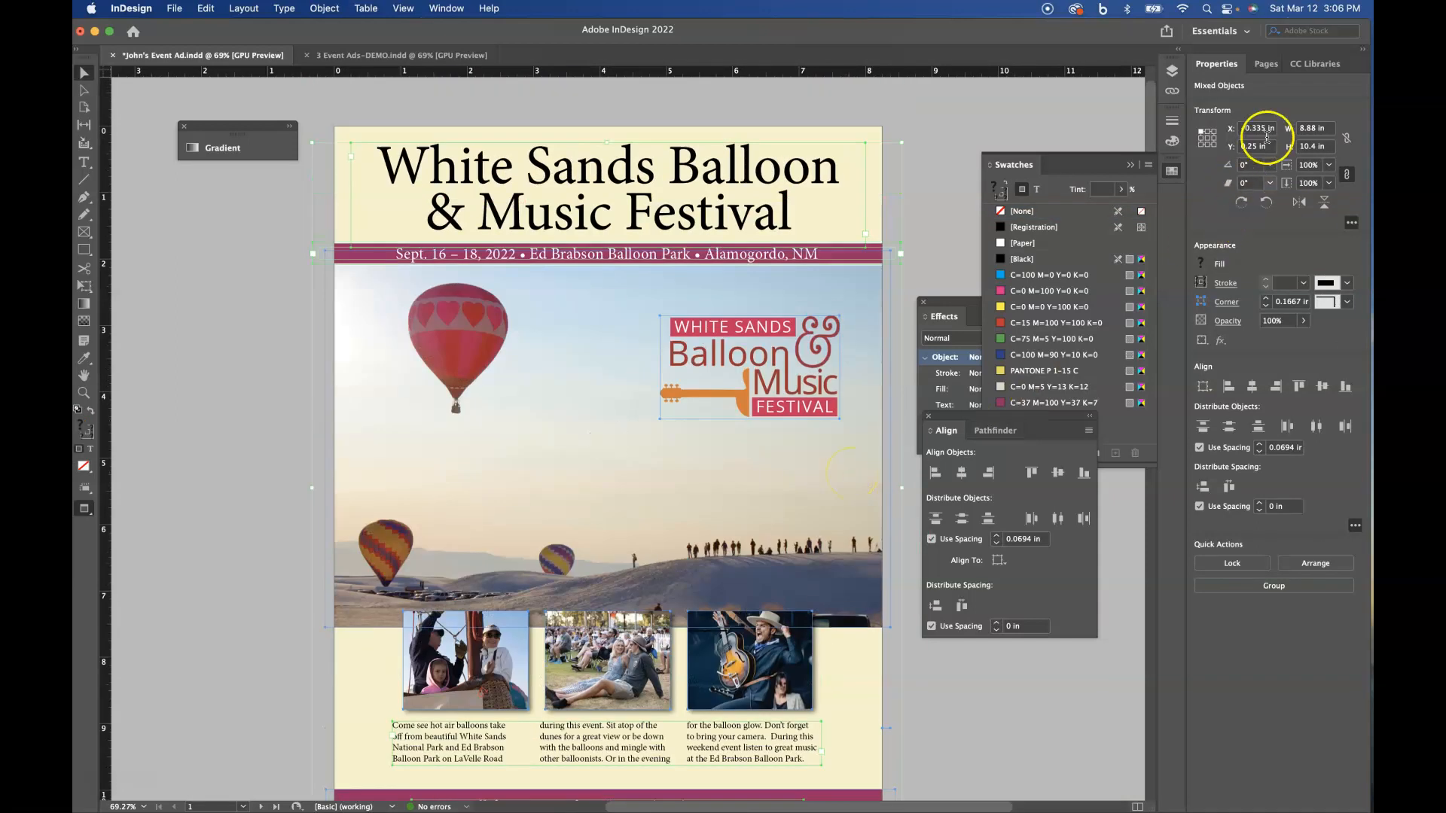
- Go to blank page 2 and paste the copied ad objects in place
left_click(1264, 66)
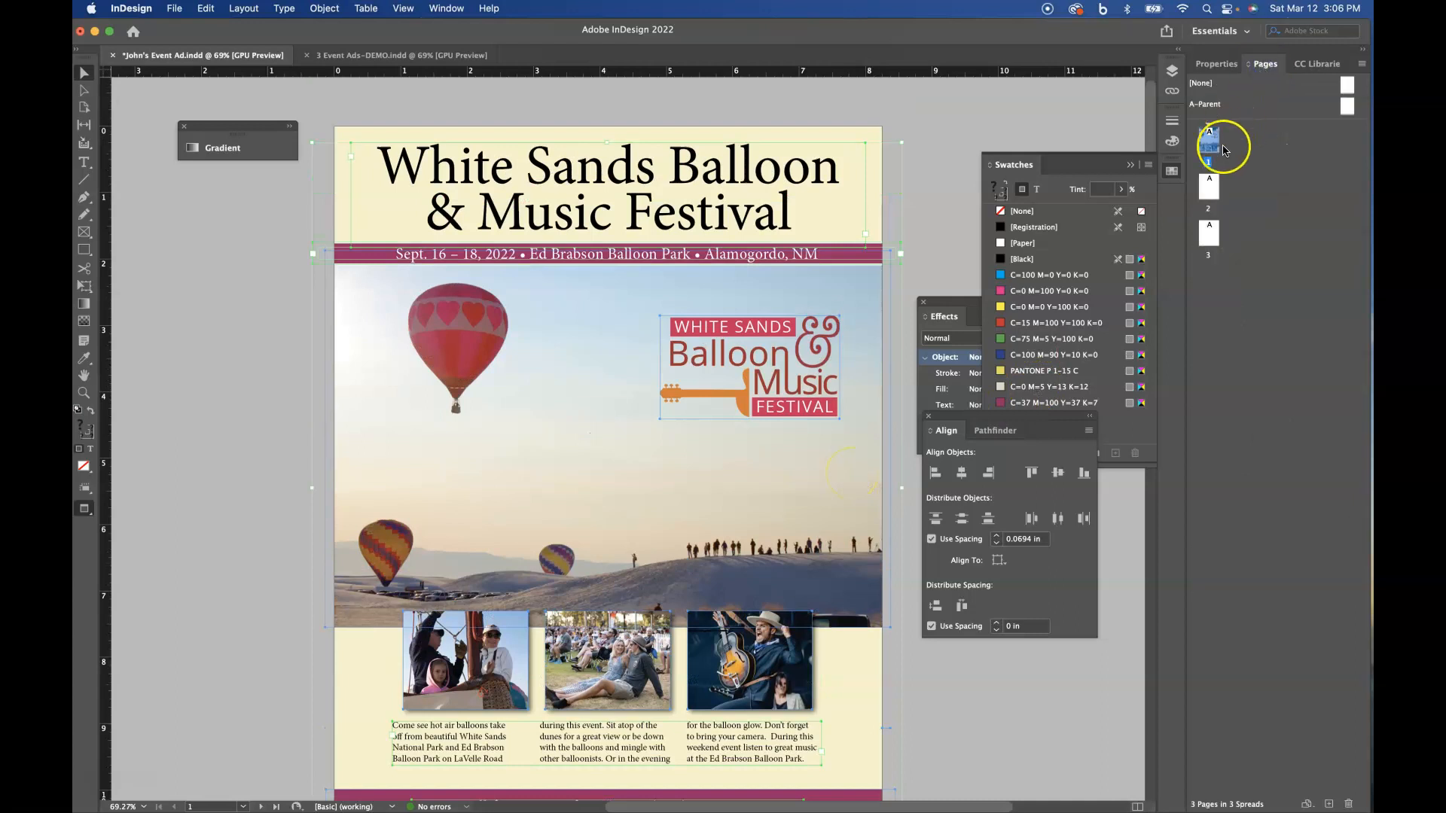
double_click(1207, 185)
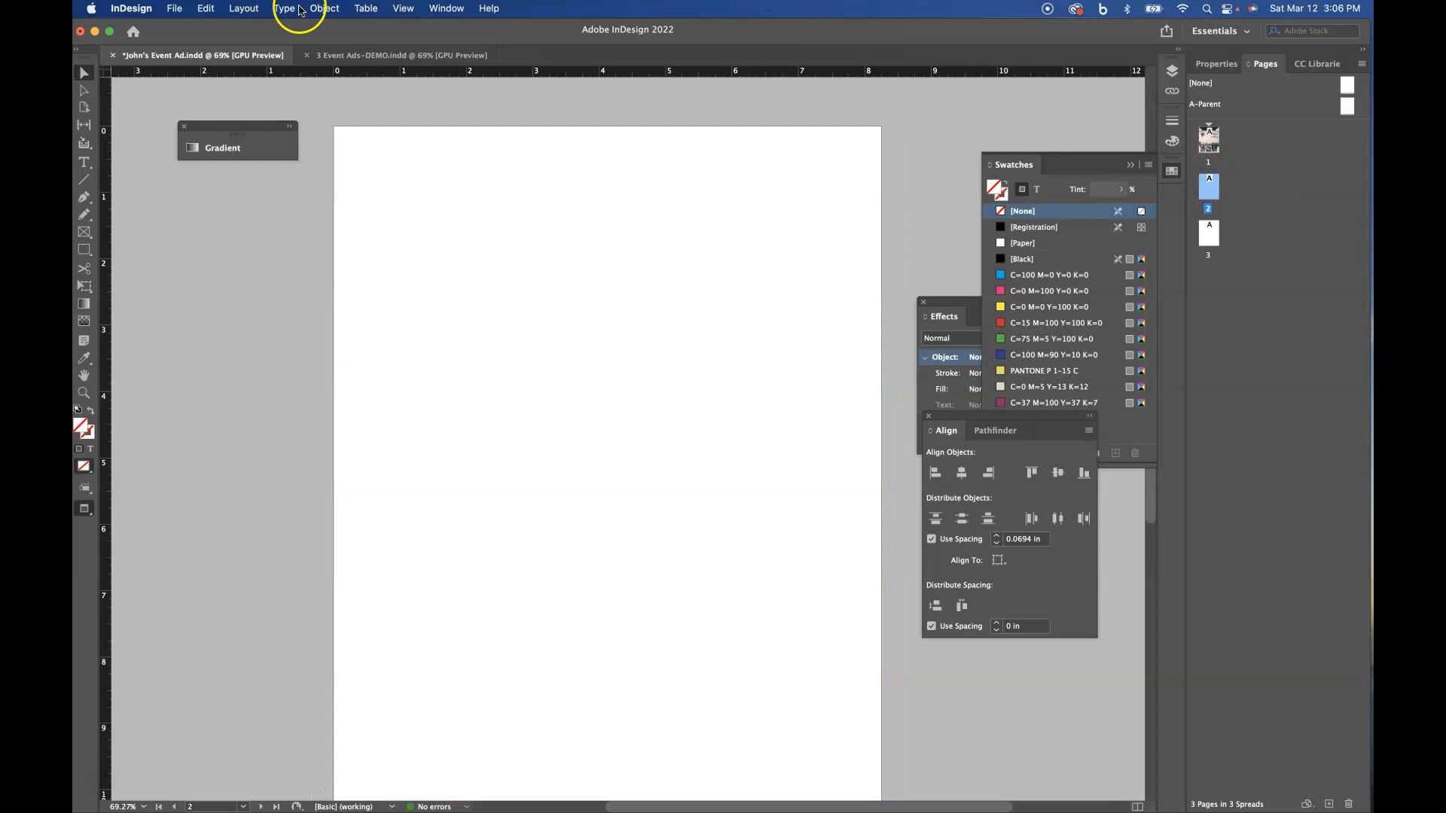
left_click(205, 8)
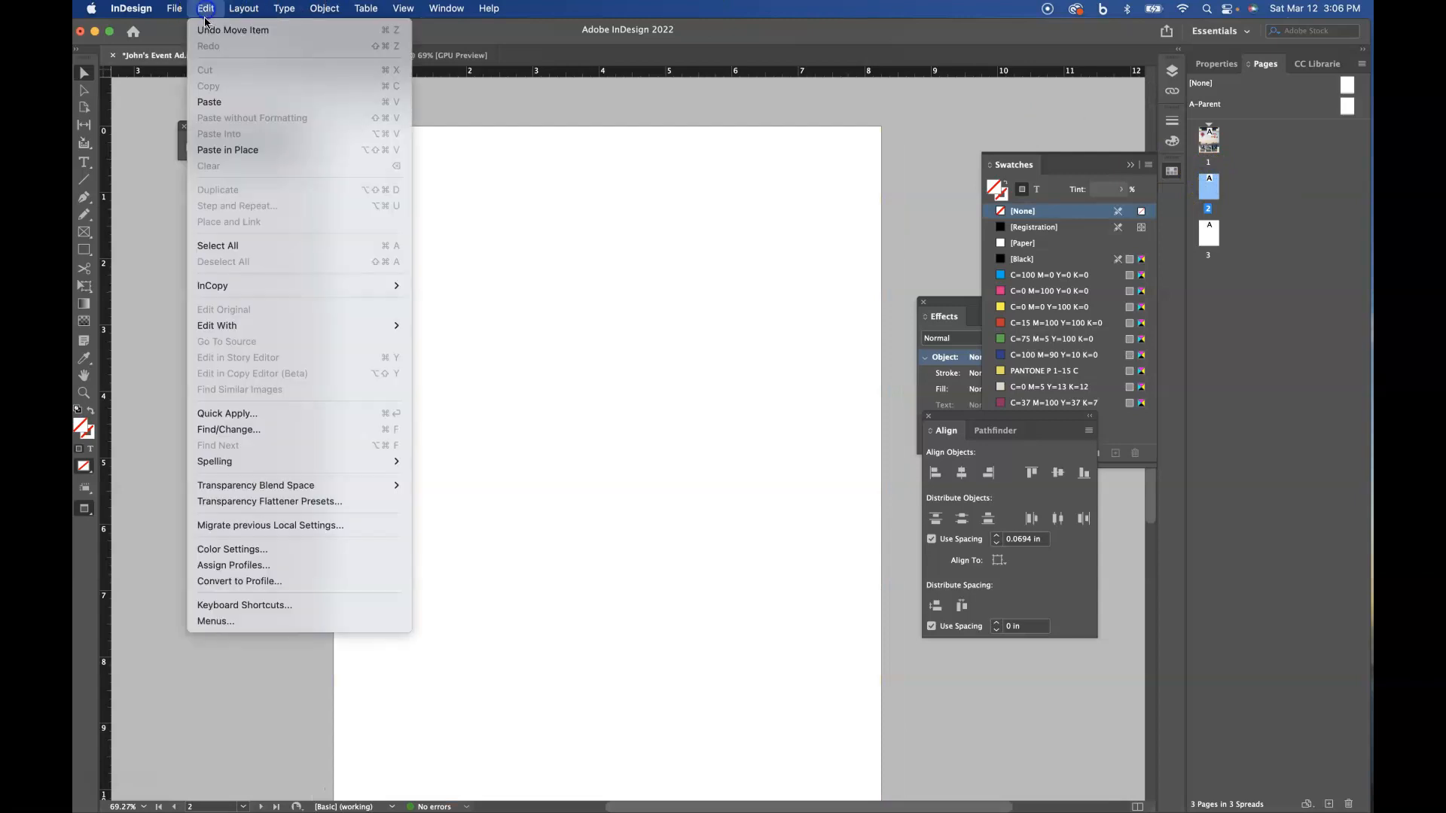
left_click(201, 149)
scroll(586, 487, "down", 1)
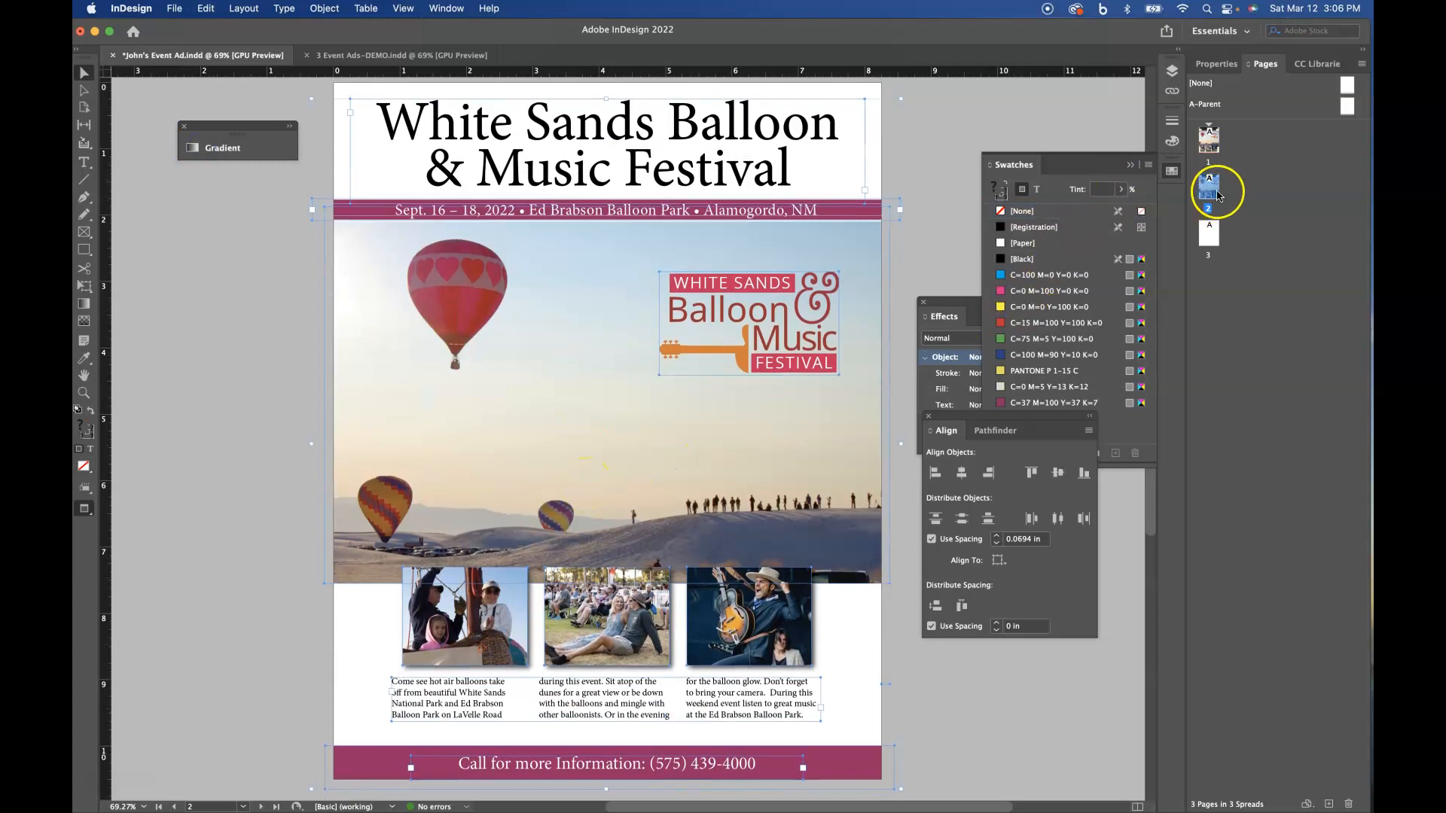
- Compare the ads on pages 1 and 2, and unlock the Background layer
double_click(1206, 150)
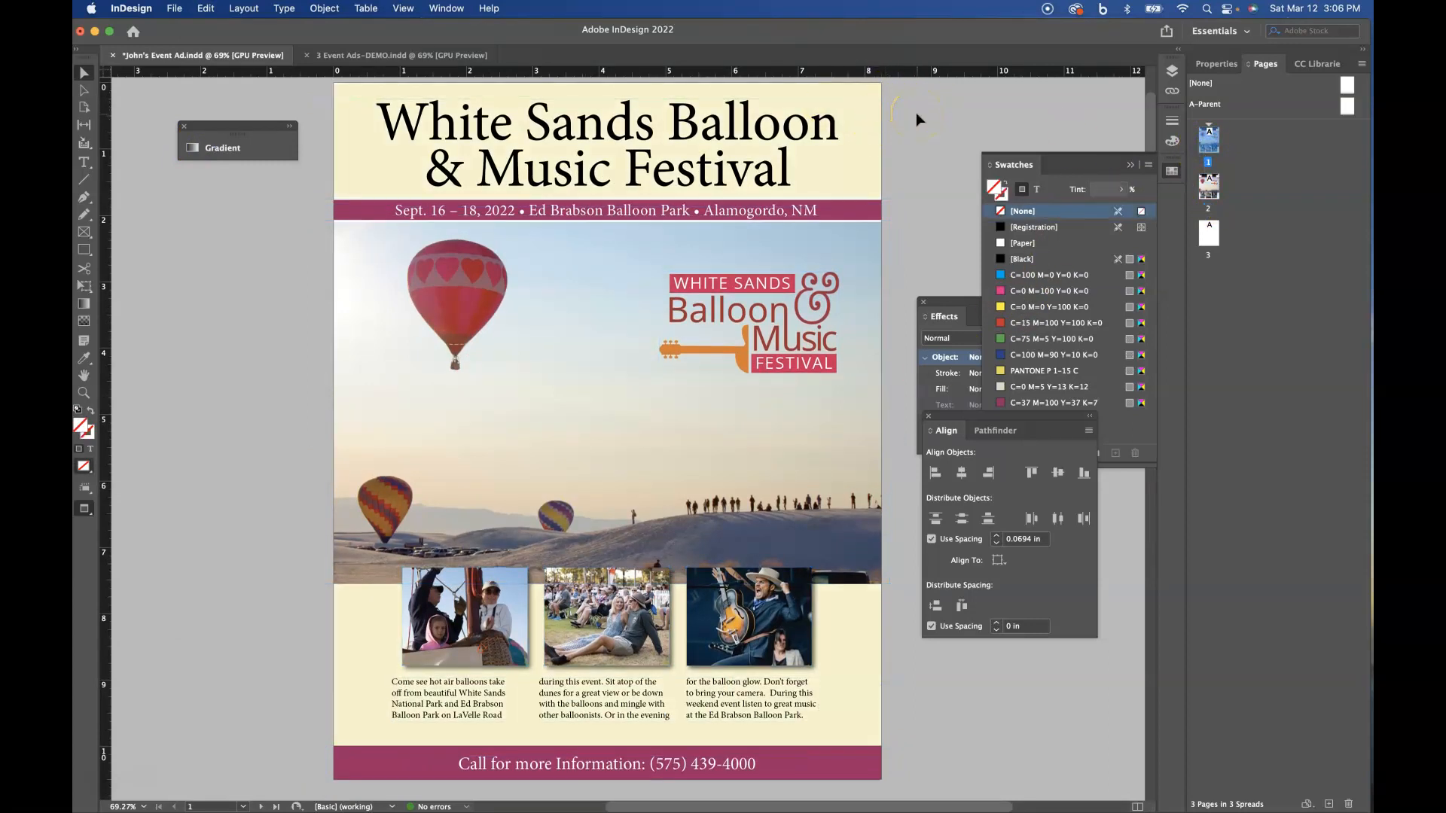
scroll(855, 270, "down", 10)
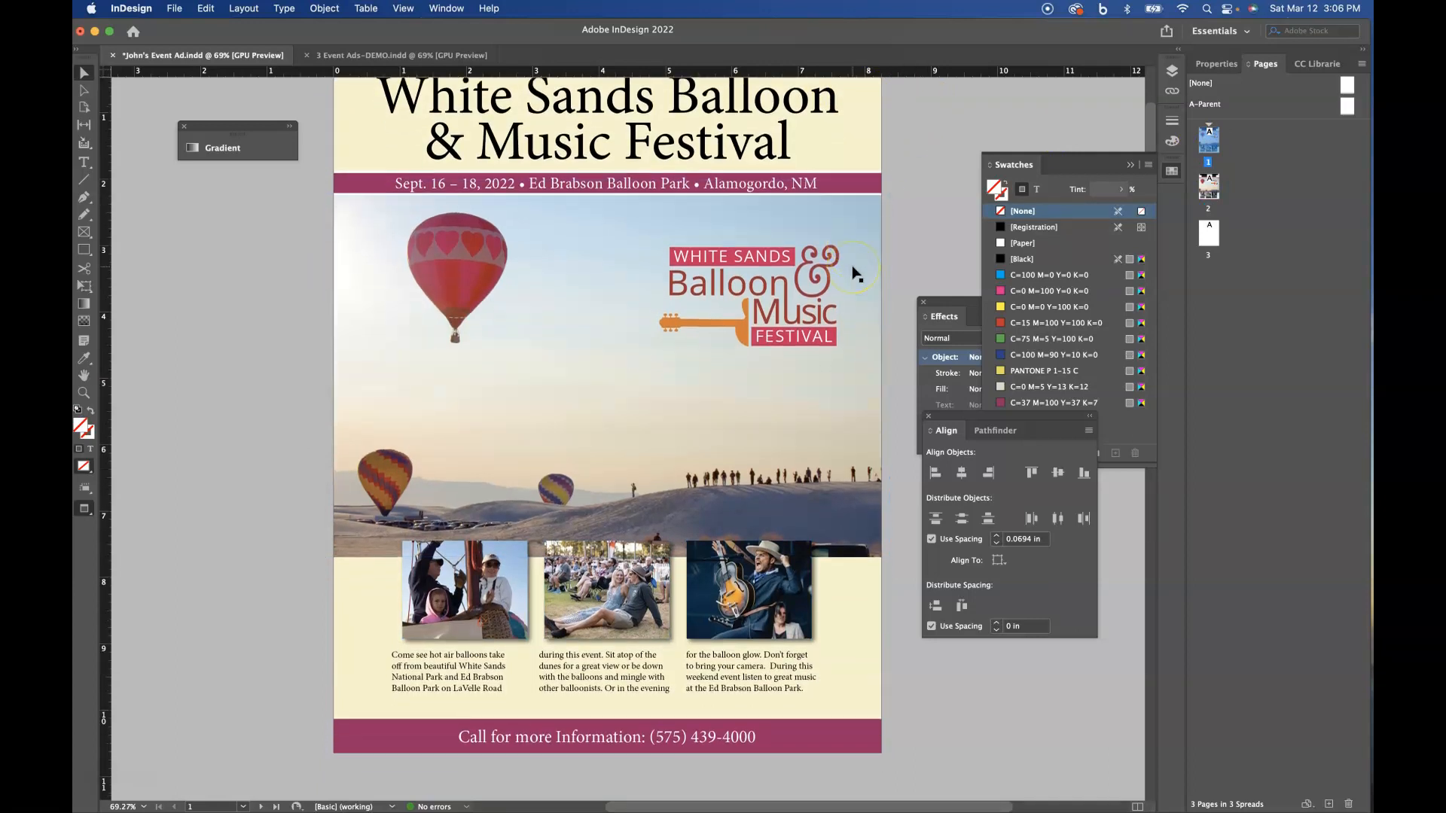
scroll(854, 272, "down", 8)
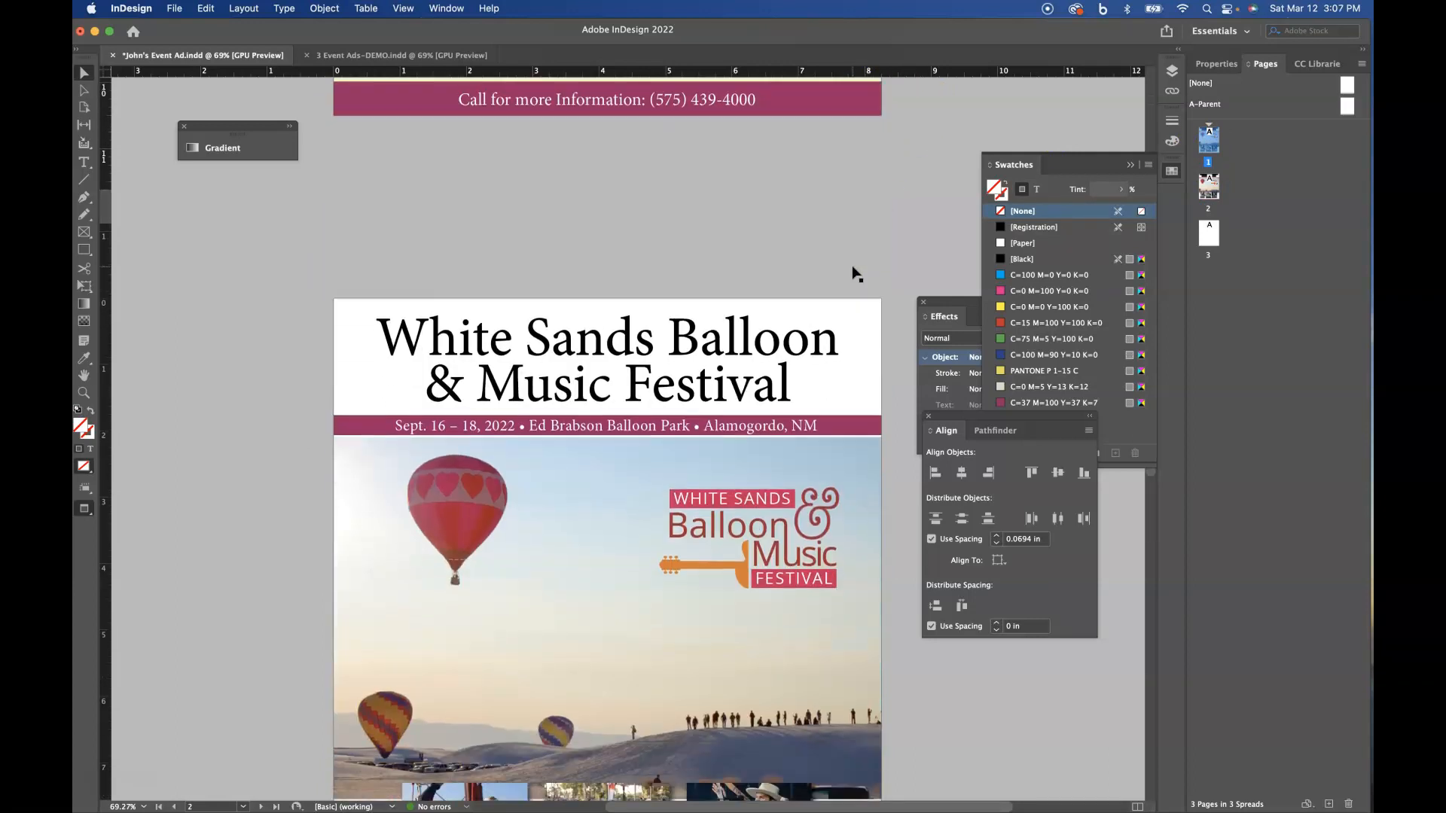
scroll(856, 273, "down", 2)
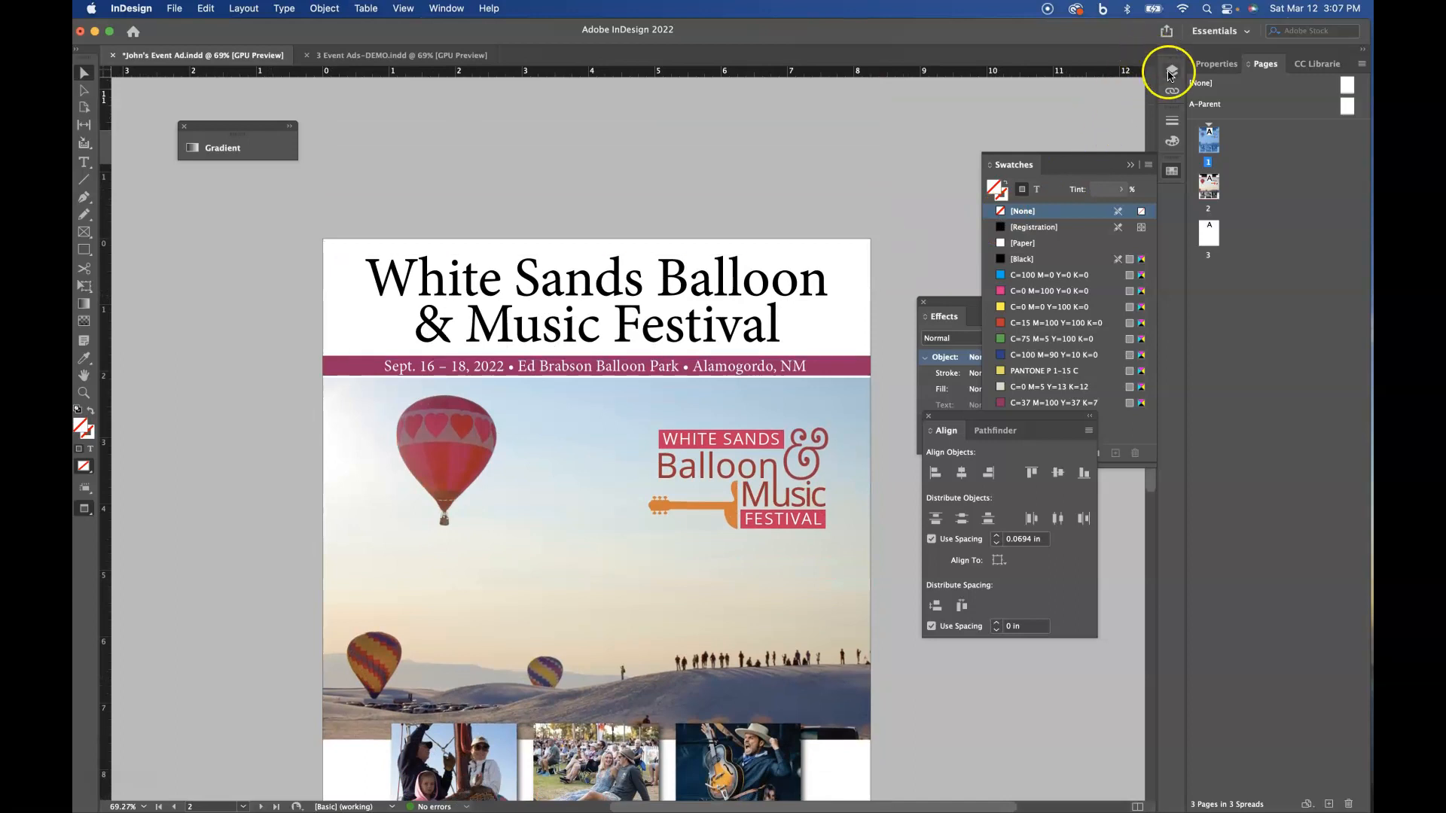
left_click(1170, 72)
left_click(997, 117)
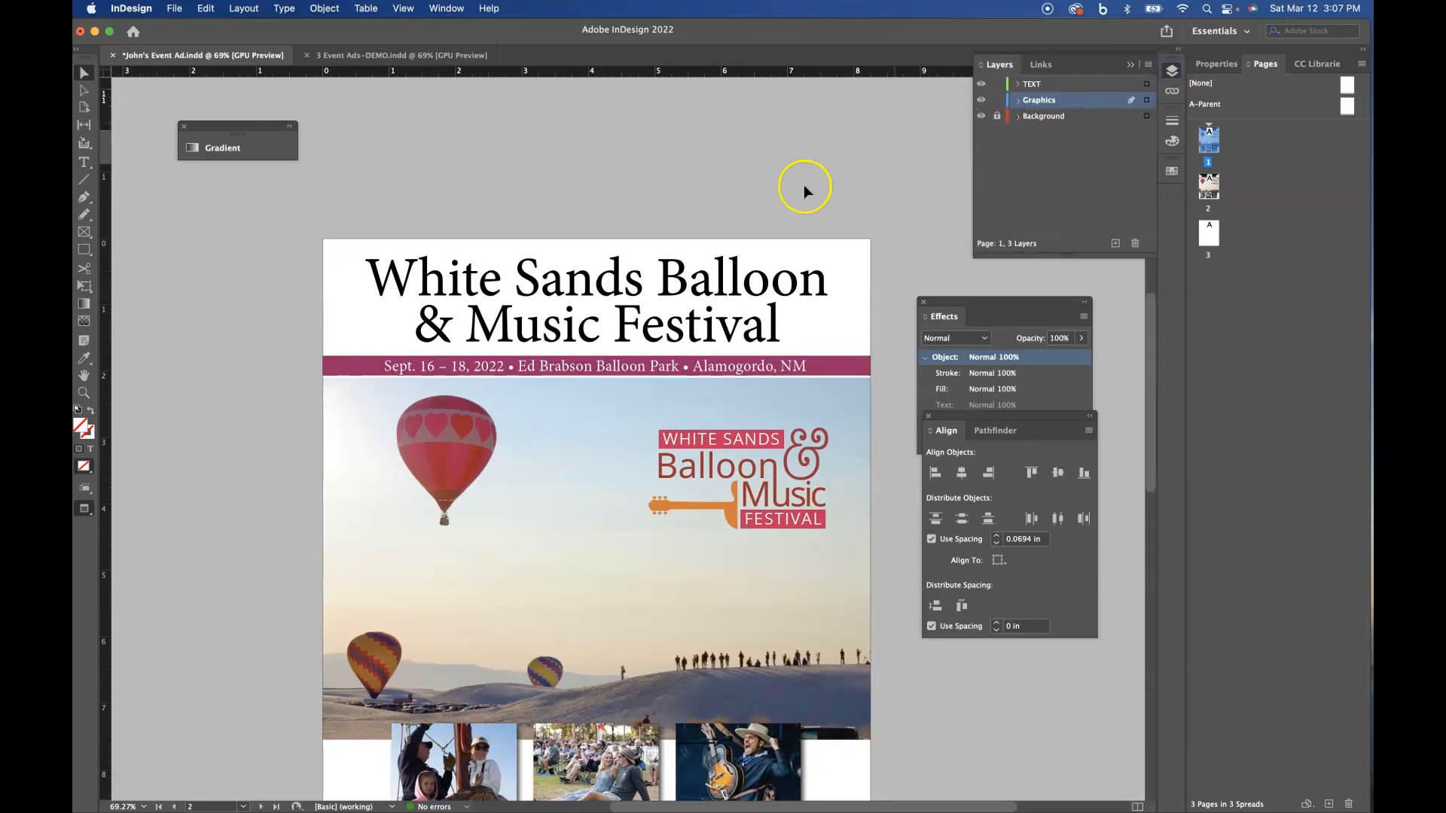
scroll(803, 184, "up", 10)
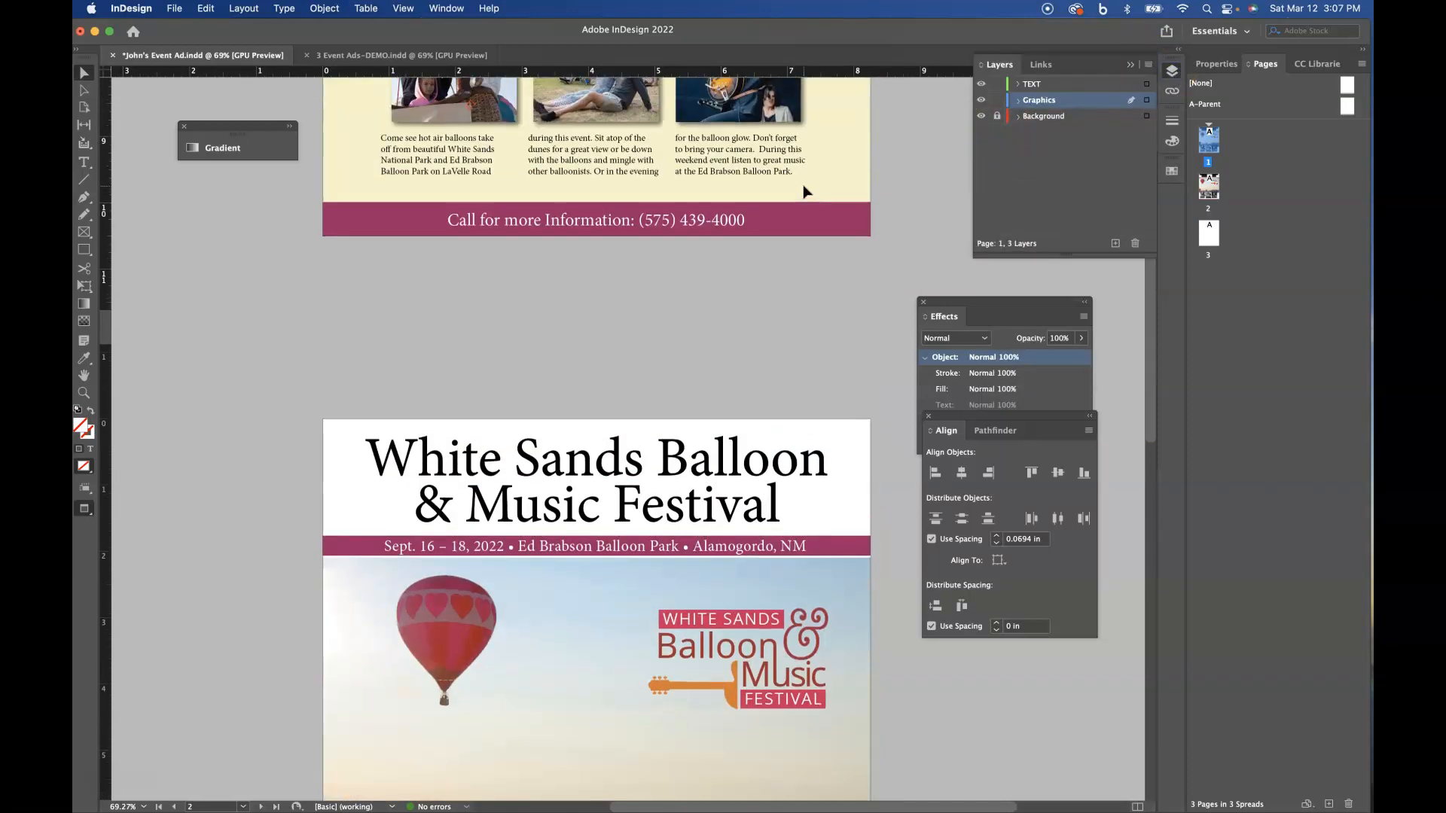
left_click(995, 117)
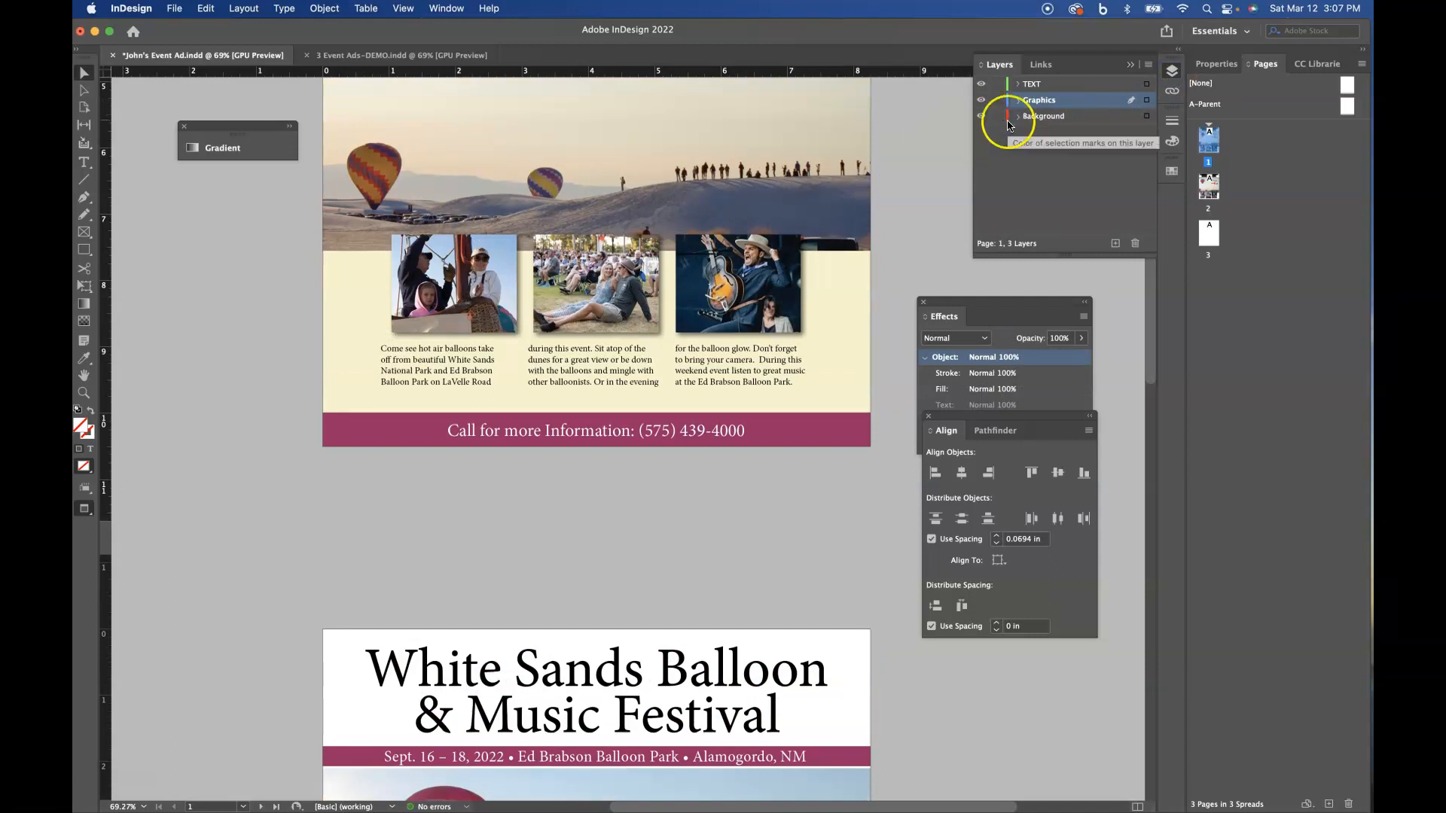
scroll(892, 206, "up", 3)
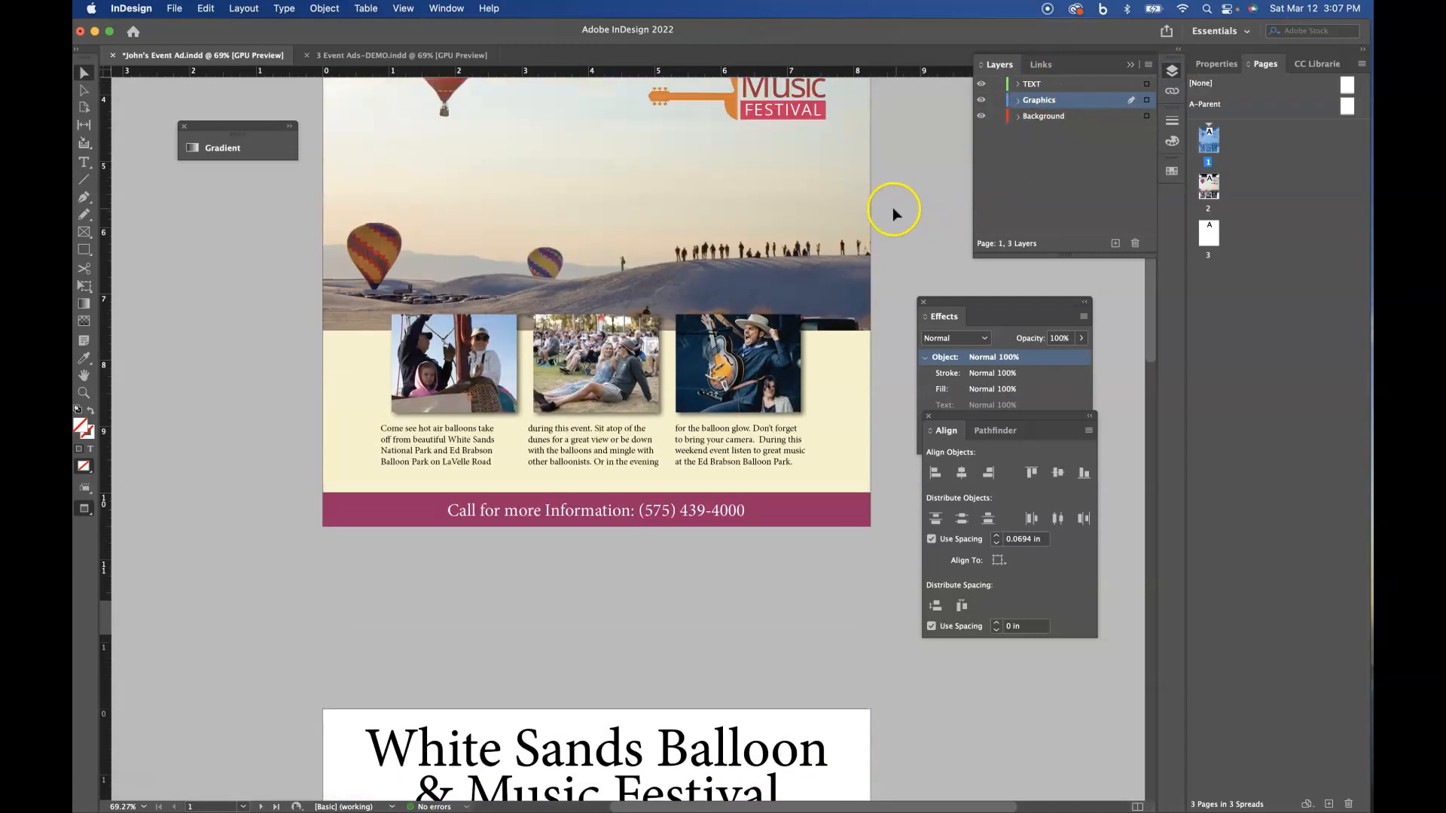
- Copy the cream background rectangle from page 1, paste it in place on page 2 and deselect it
left_click(860, 391)
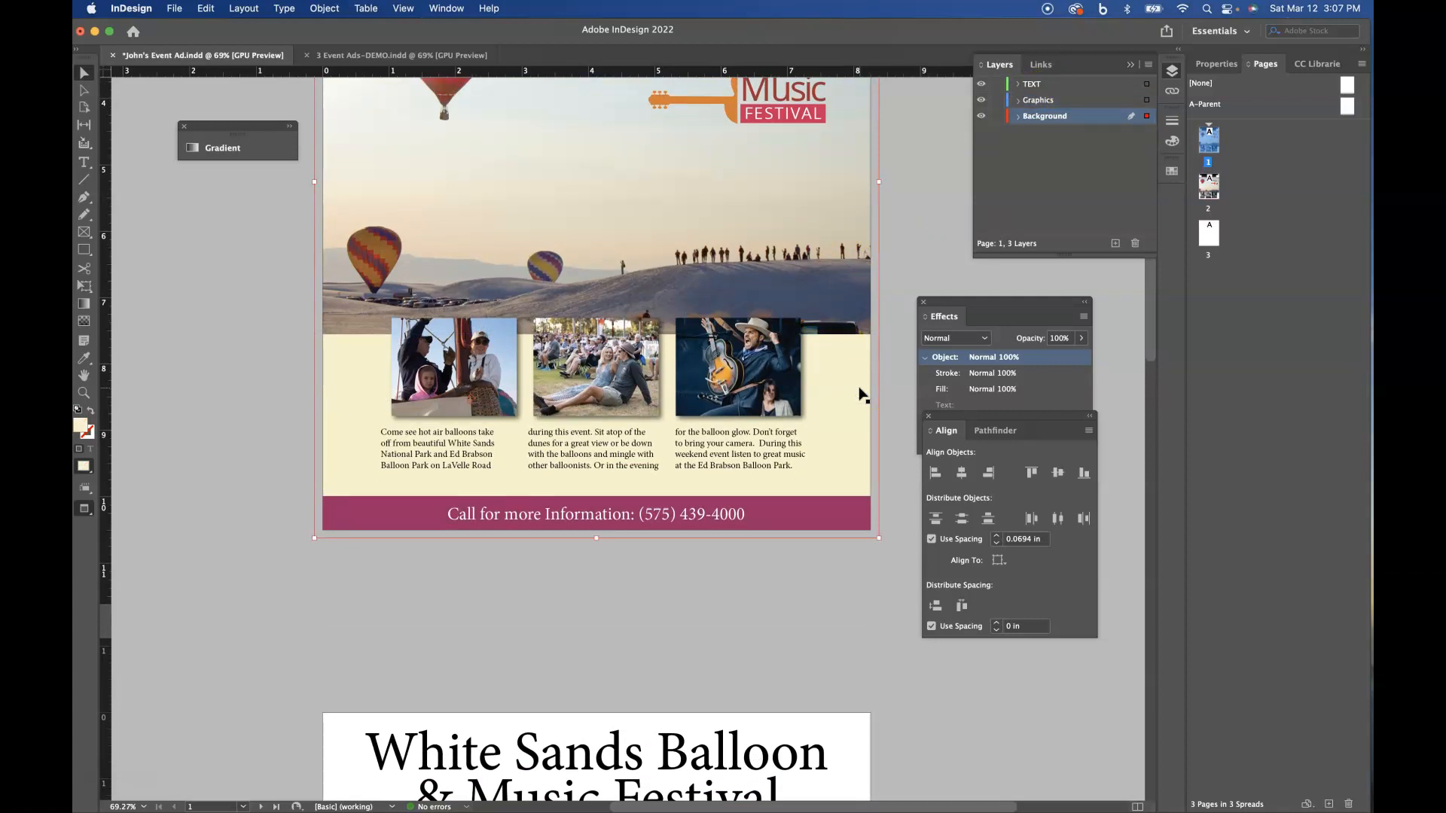
scroll(832, 413, "down", 10)
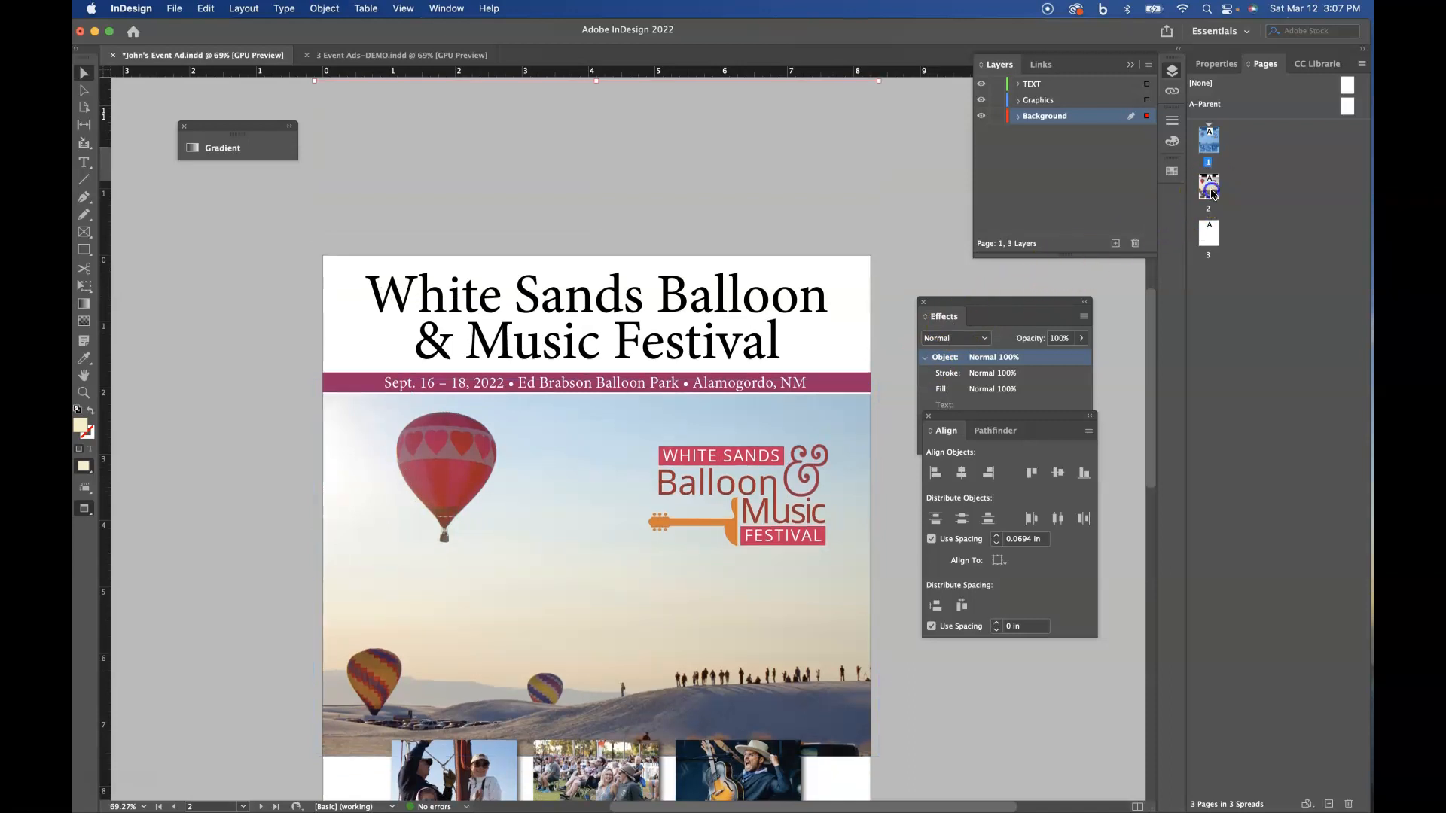
double_click(1211, 190)
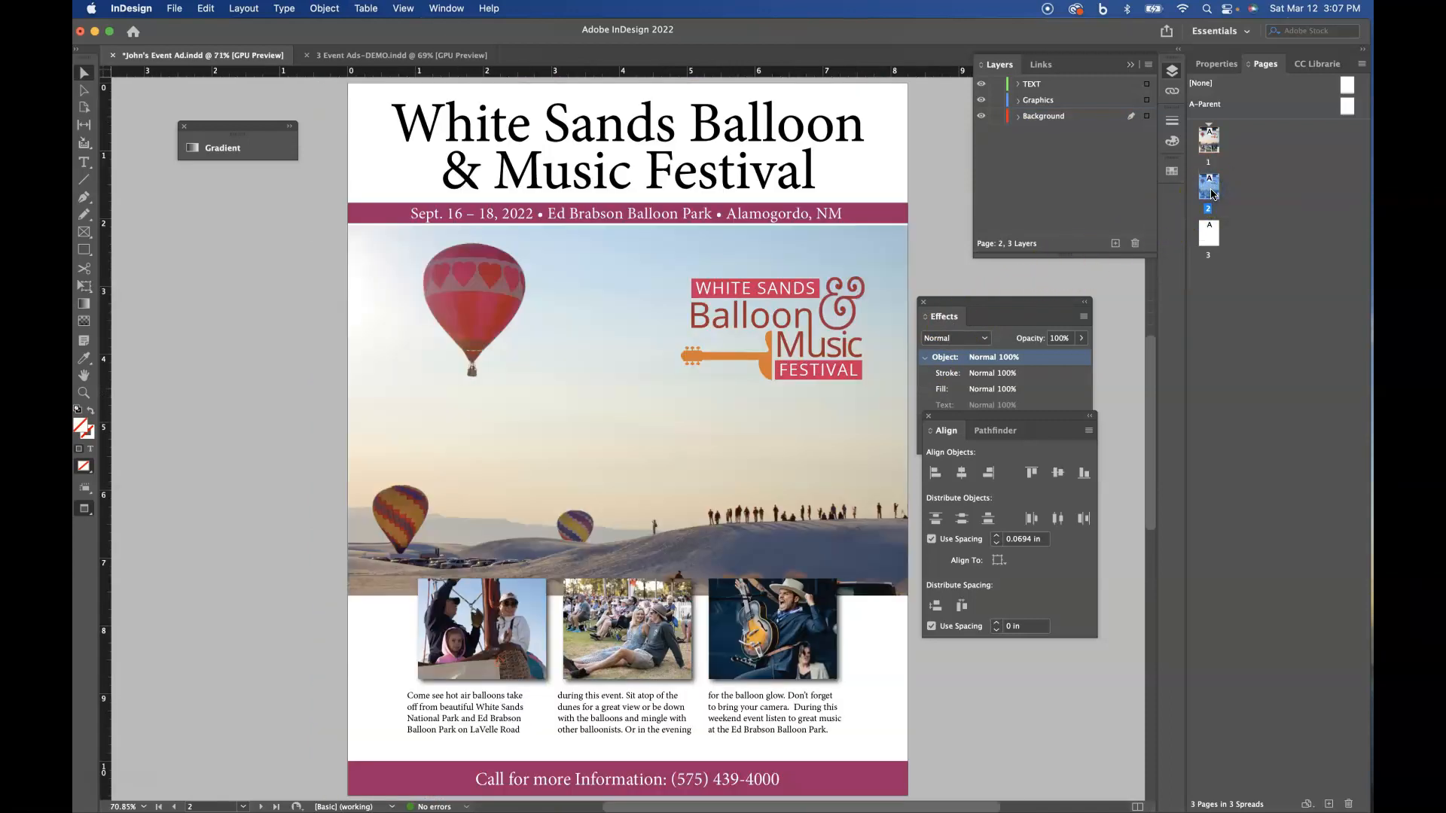
key("alt+shift+super+v")
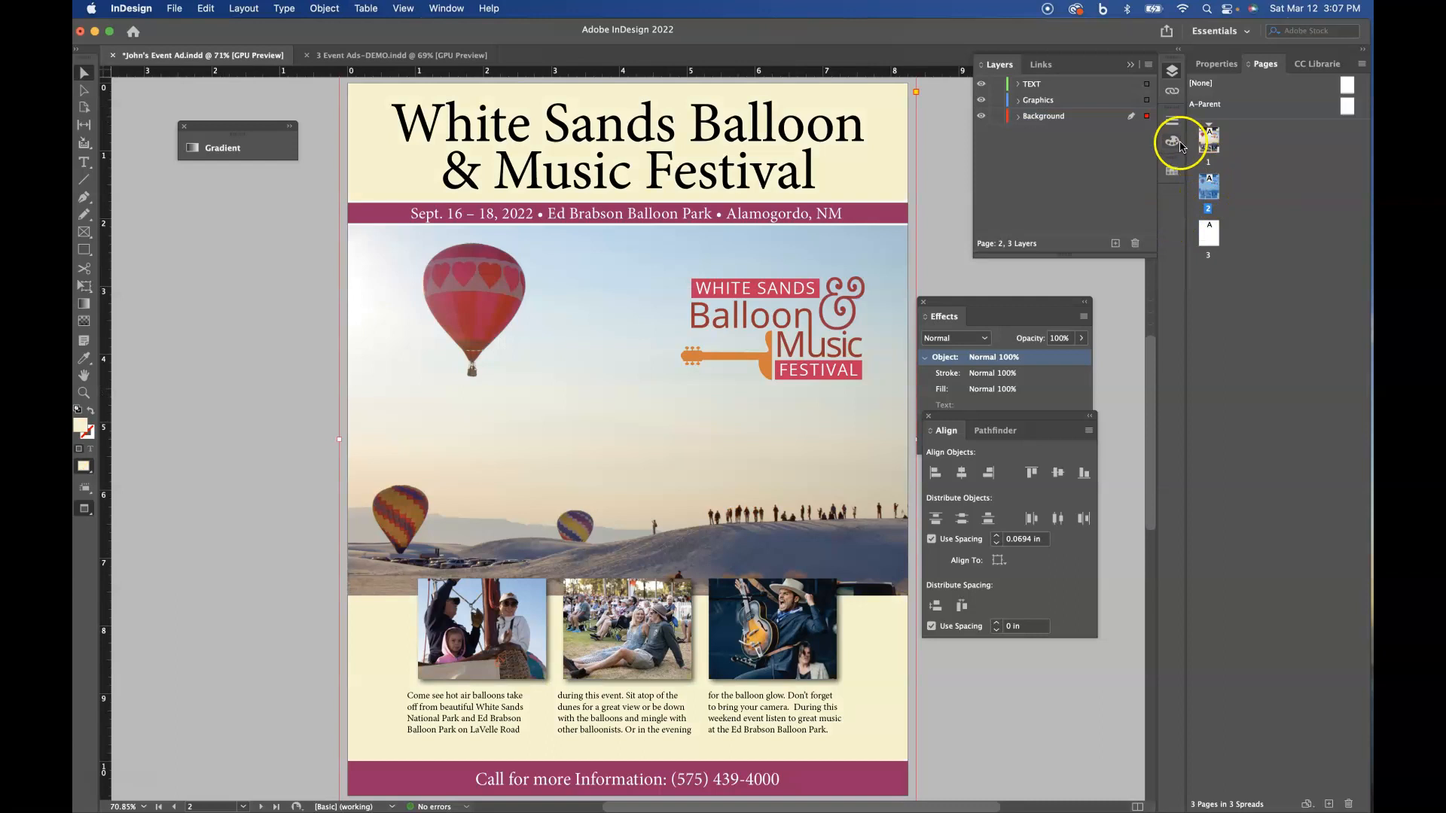
left_click(947, 226)
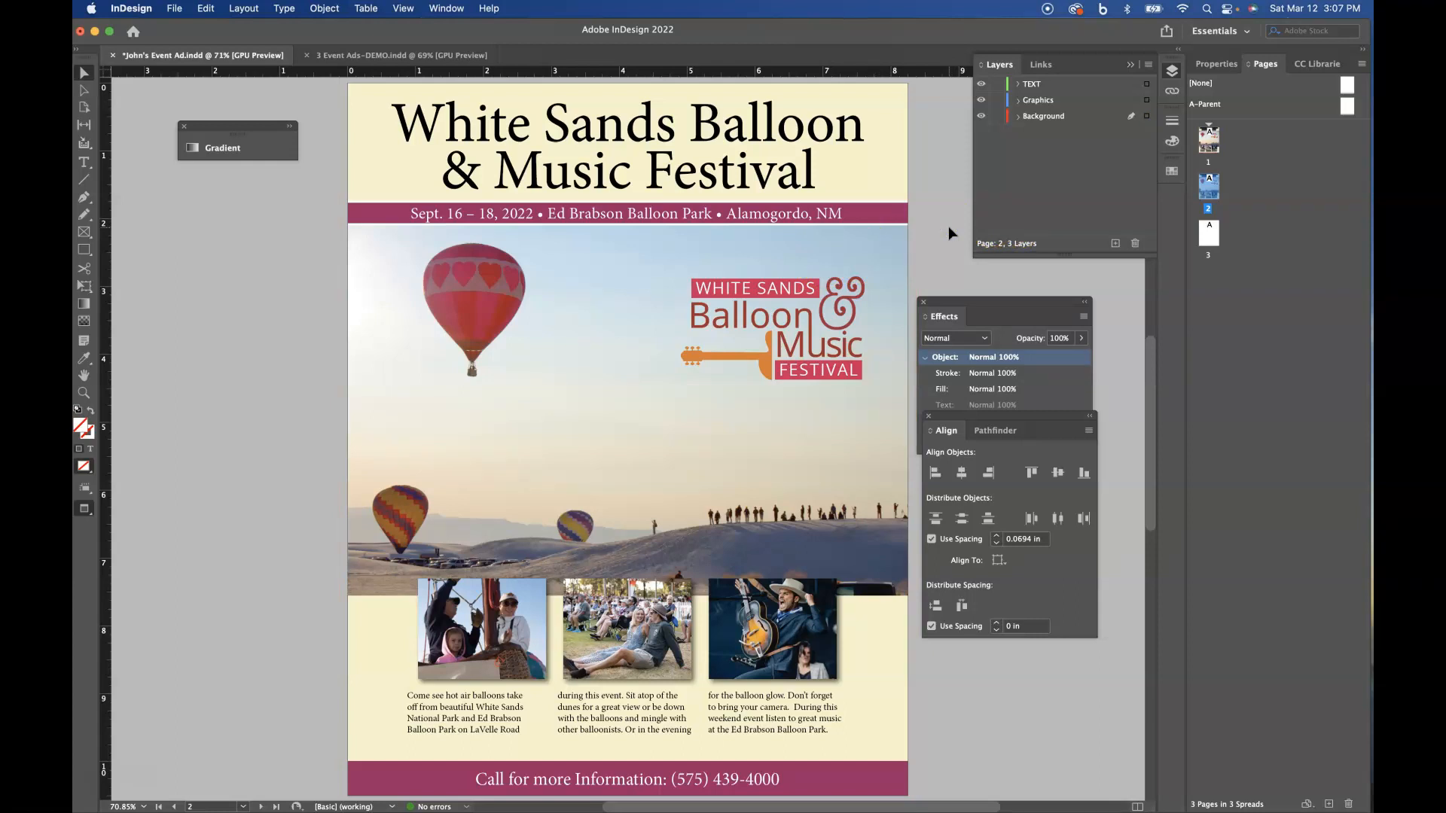
- Try converting the large balloon photo's frame on page 2 to a triangle
left_click(627, 403)
left_click(664, 458)
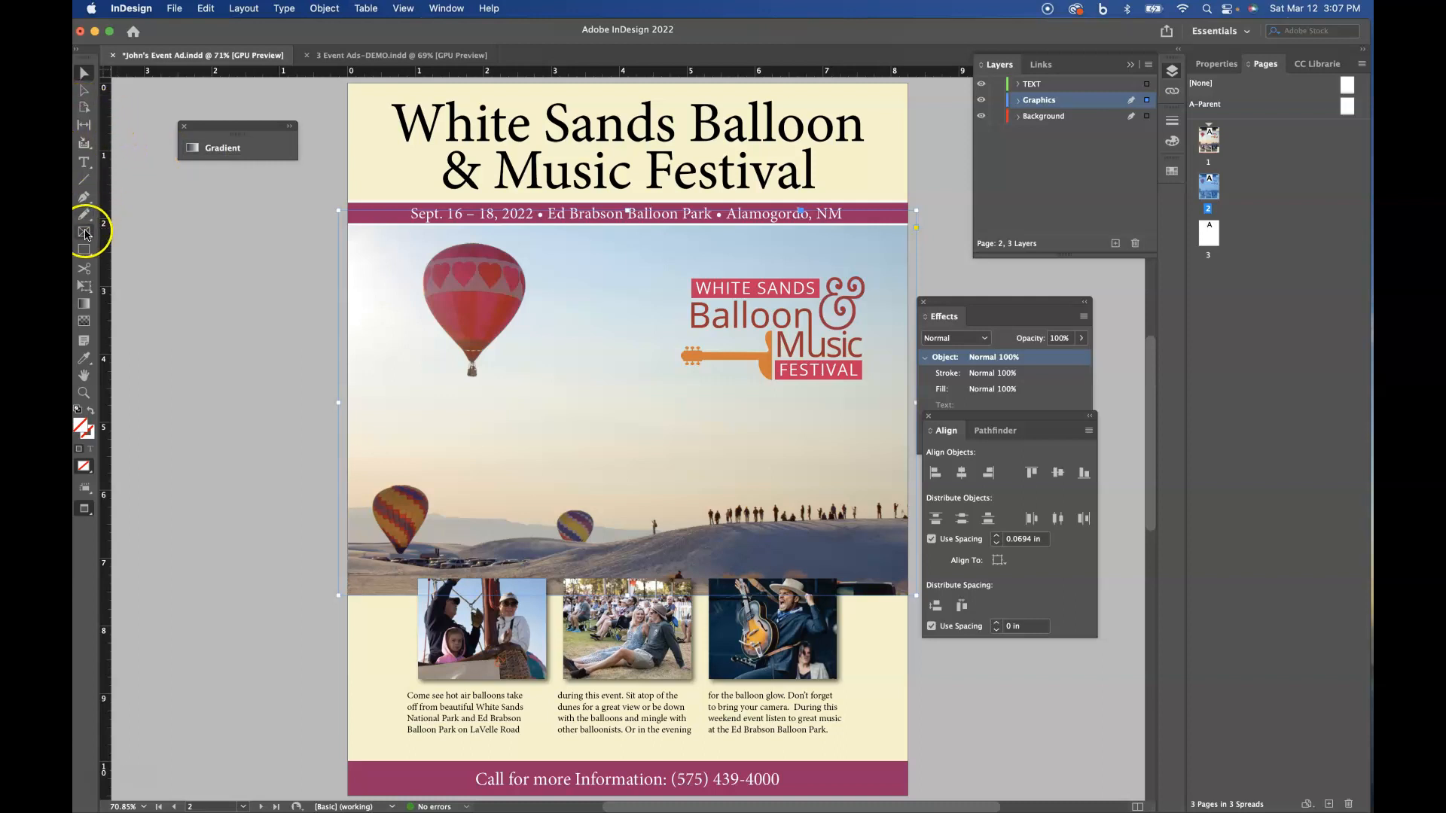
left_click(320, 8)
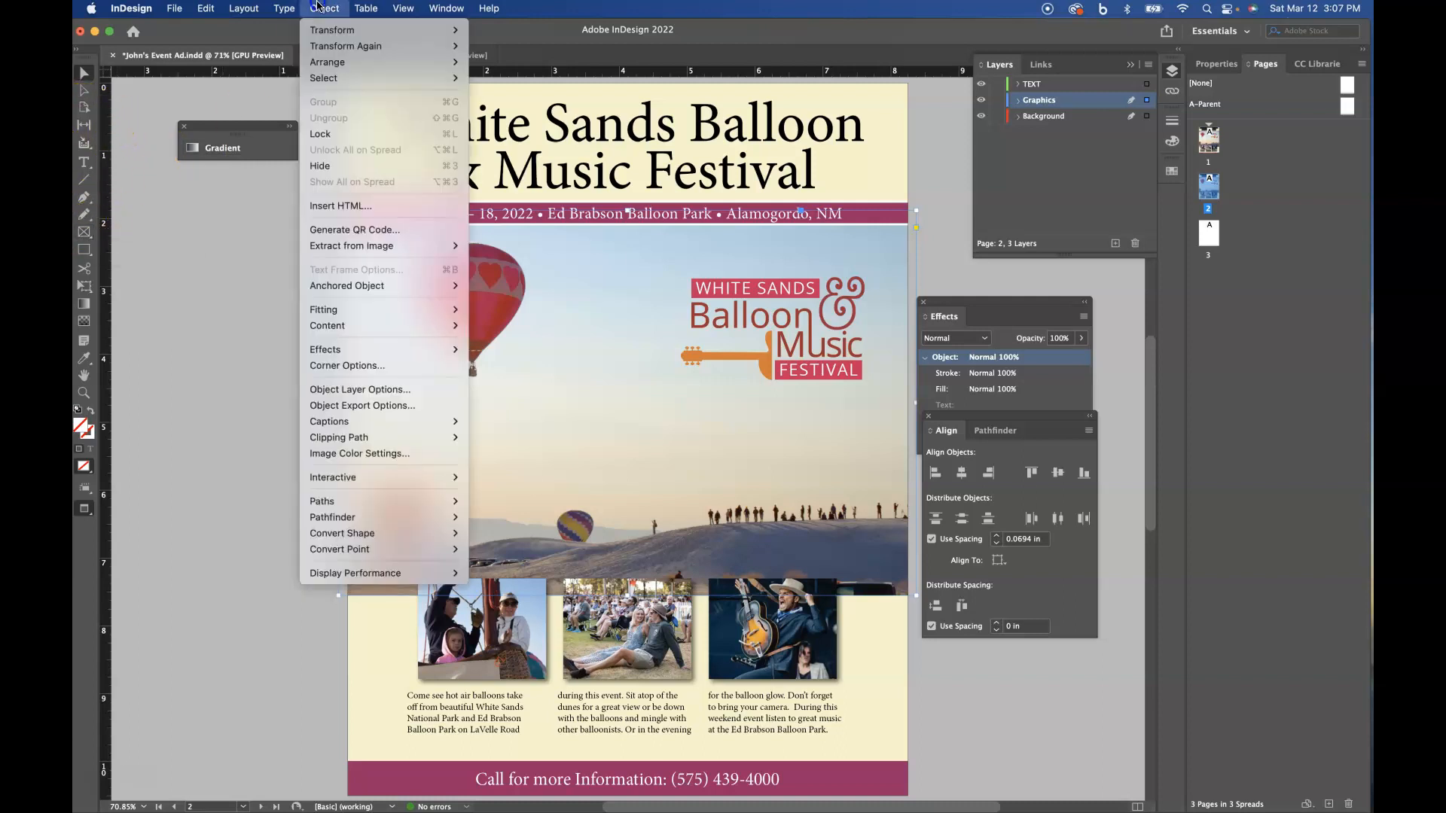
left_click(373, 438)
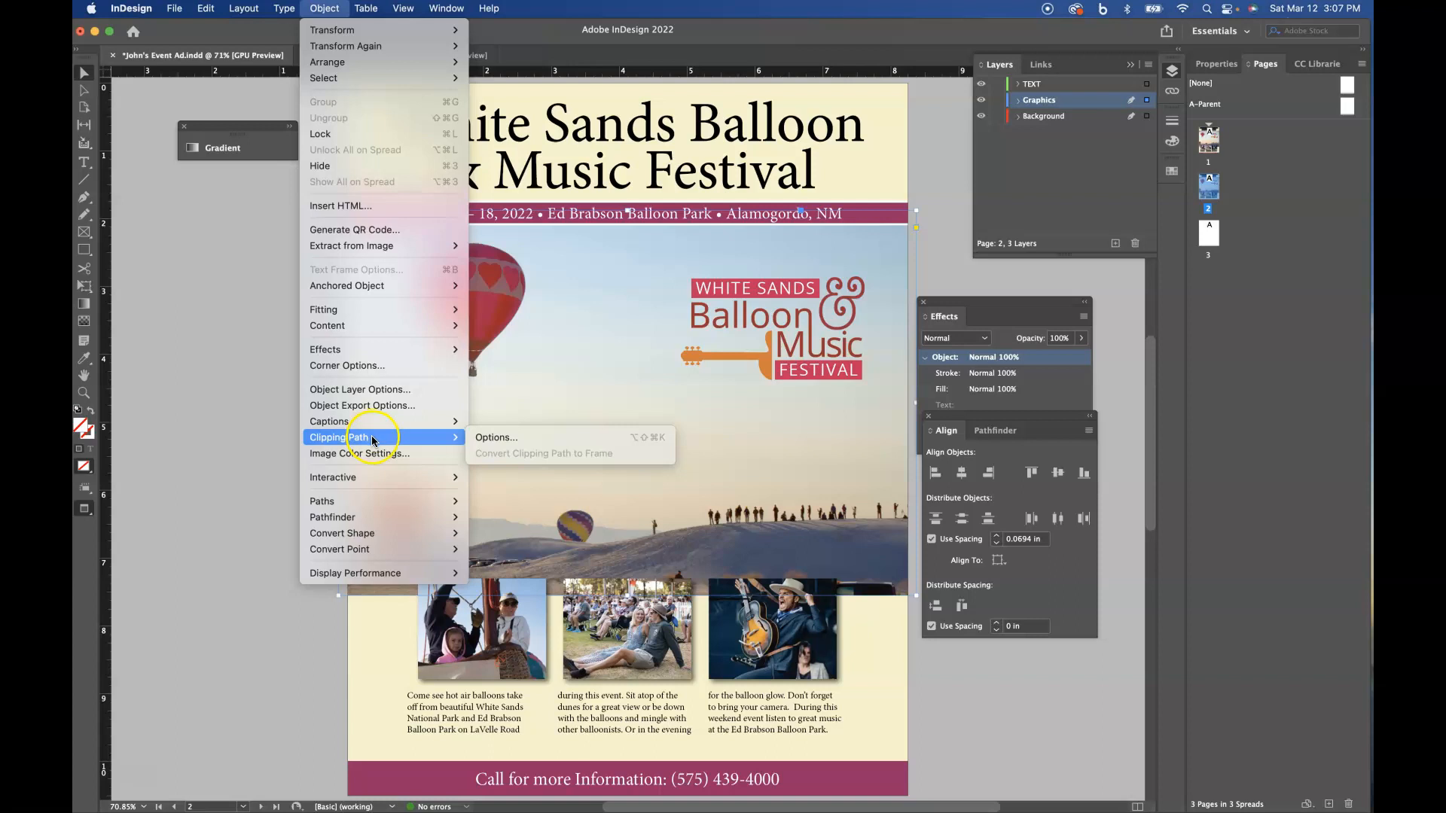
mouse_move(362, 536)
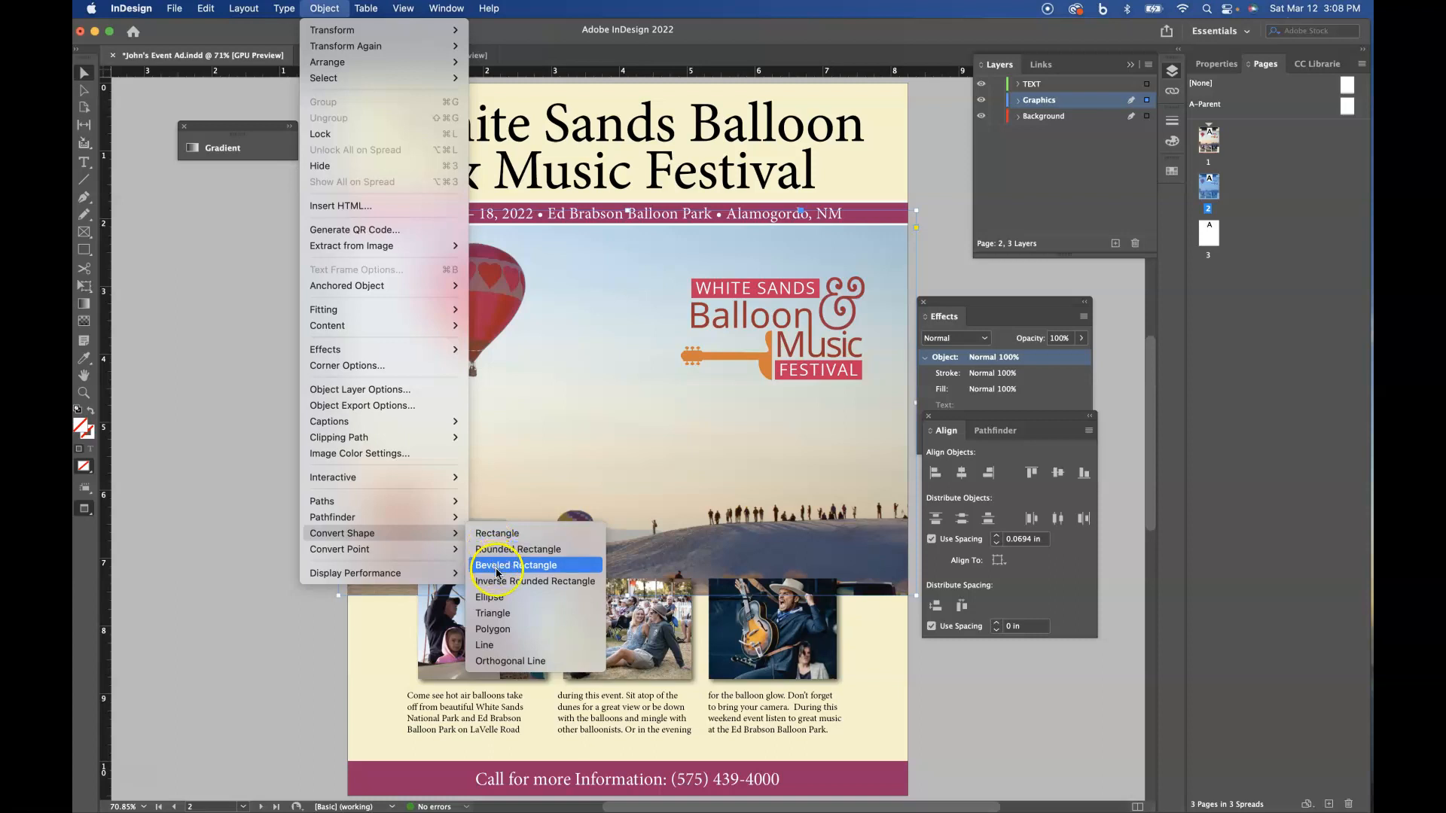
left_click(502, 621)
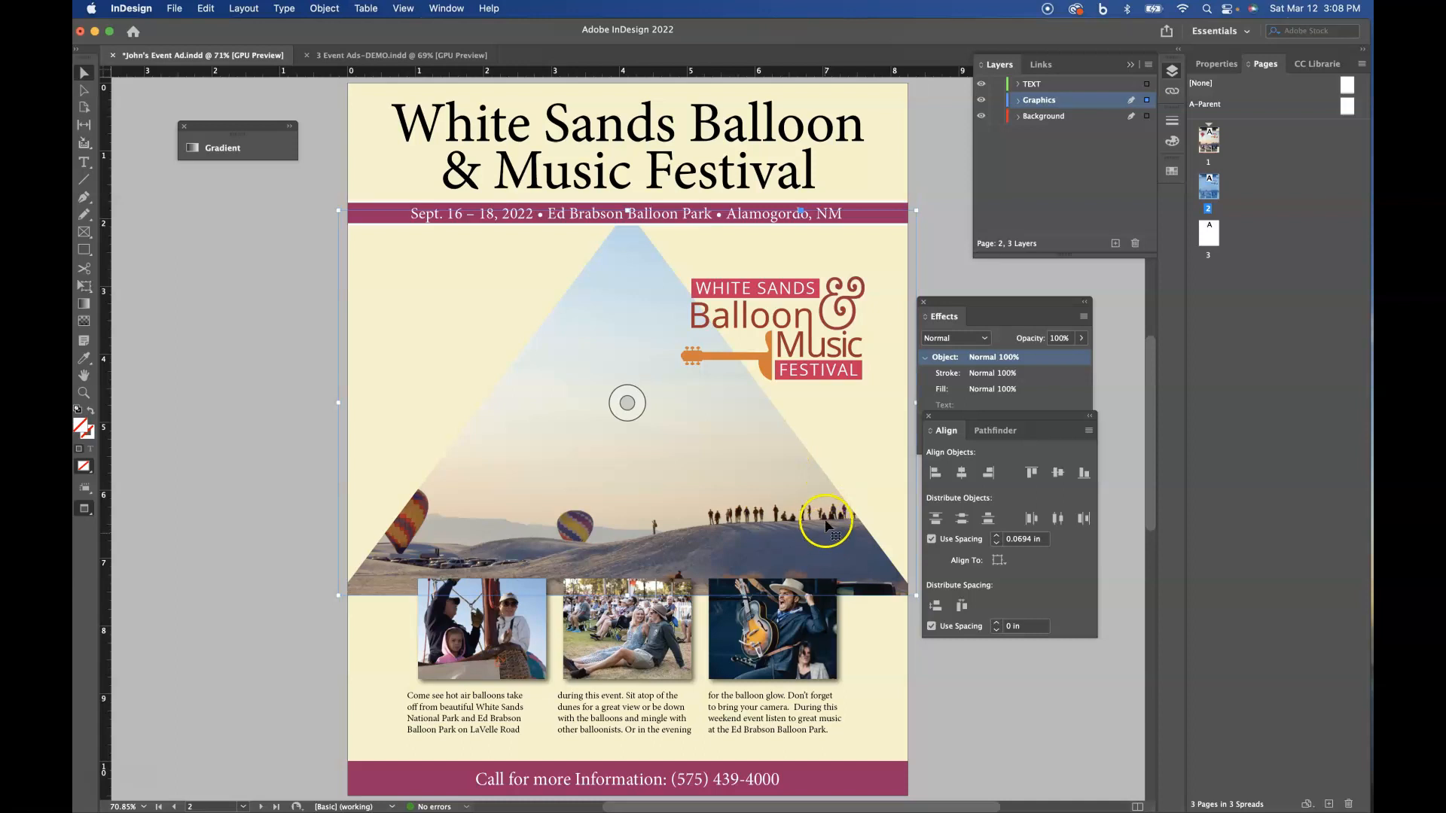
- Convert the large balloon photo's frame on page 2 to an ellipse
left_click_drag(624, 404, 471, 88)
left_click(324, 8)
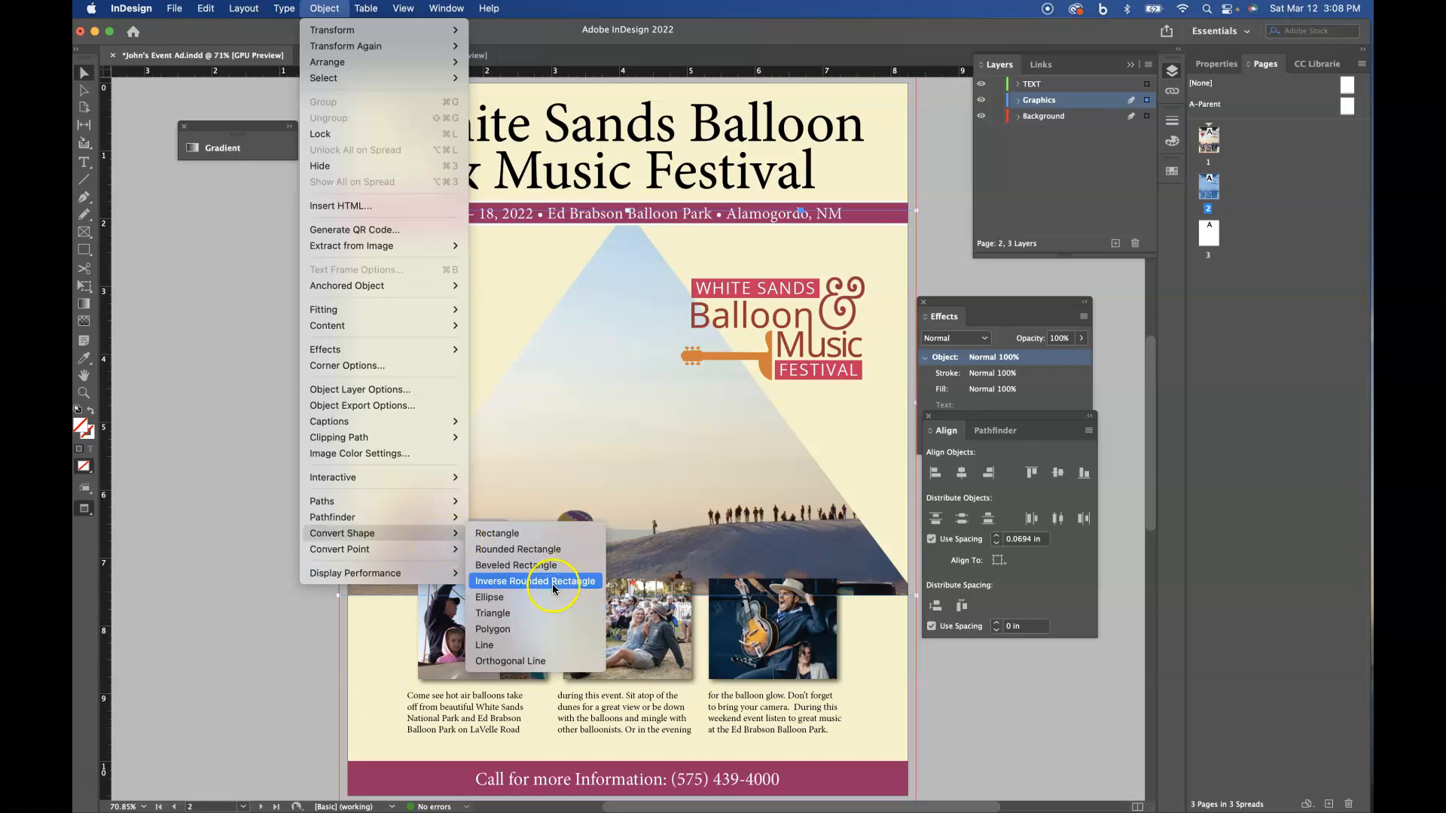
left_click(534, 598)
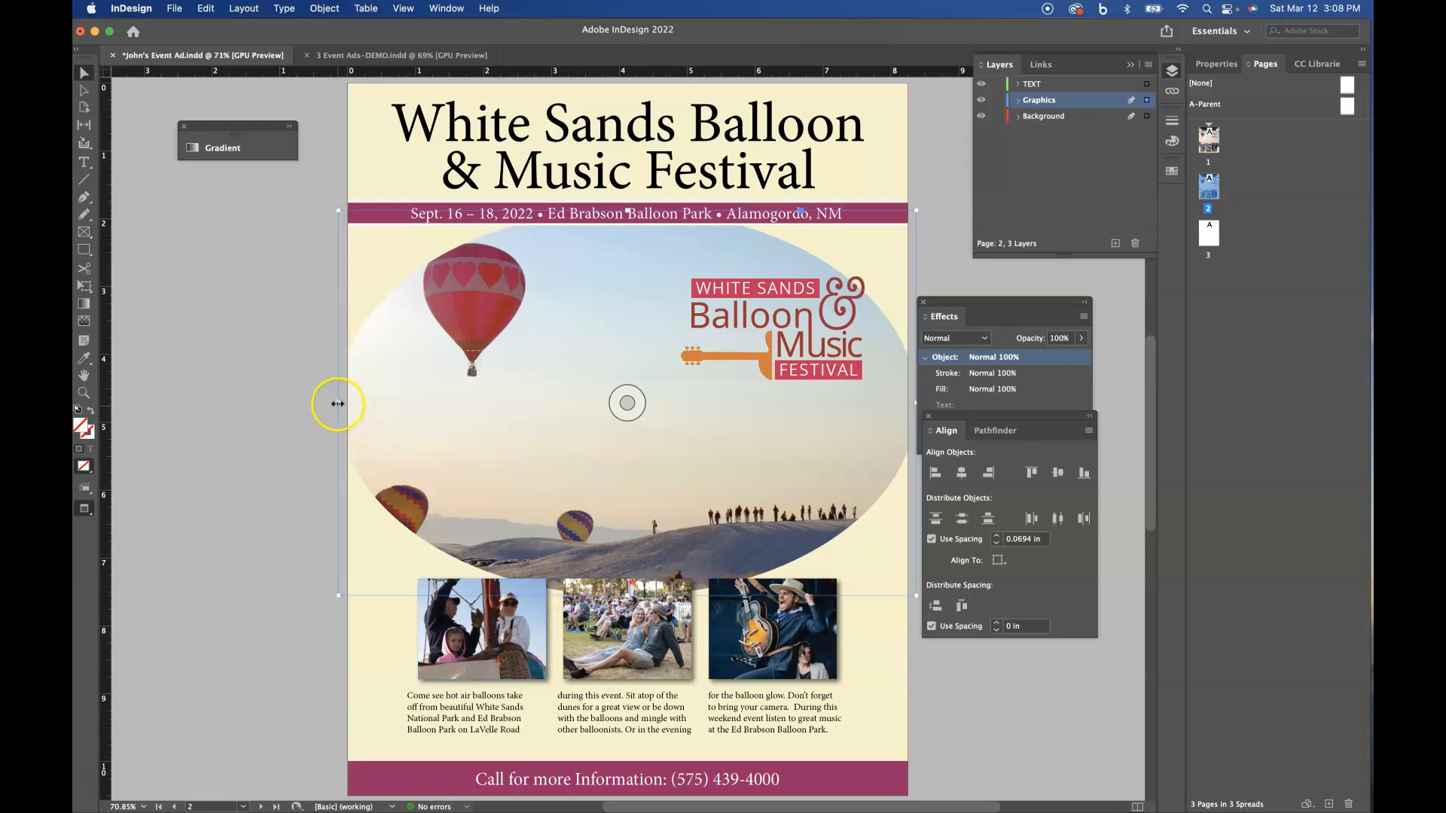
- Narrow the elliptical balloon photo frame on both sides so it sits just inside the page edges, and rearrange the Effects and Align panels
left_click_drag(337, 403, 347, 405)
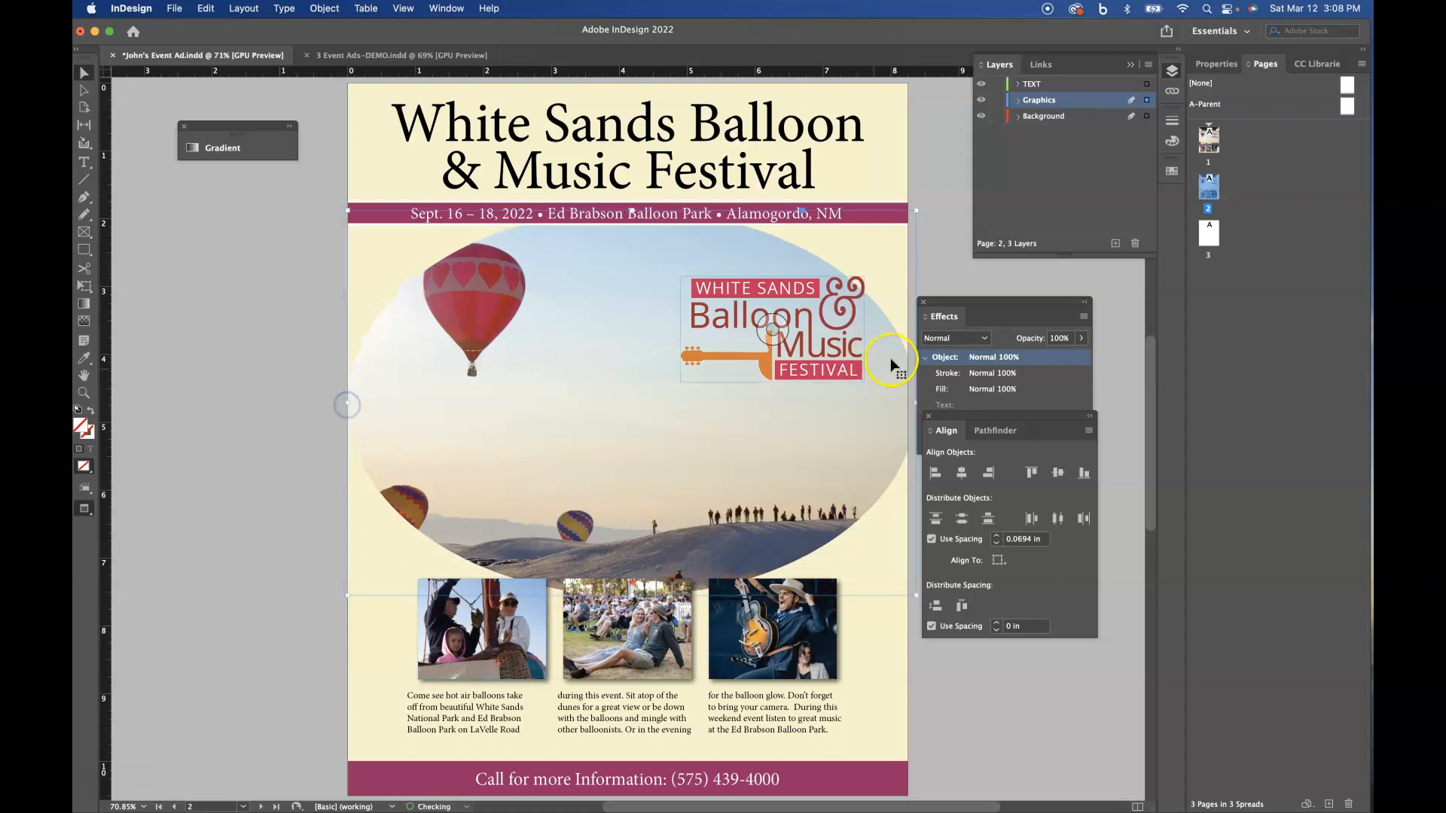
left_click_drag(1043, 302, 1072, 280)
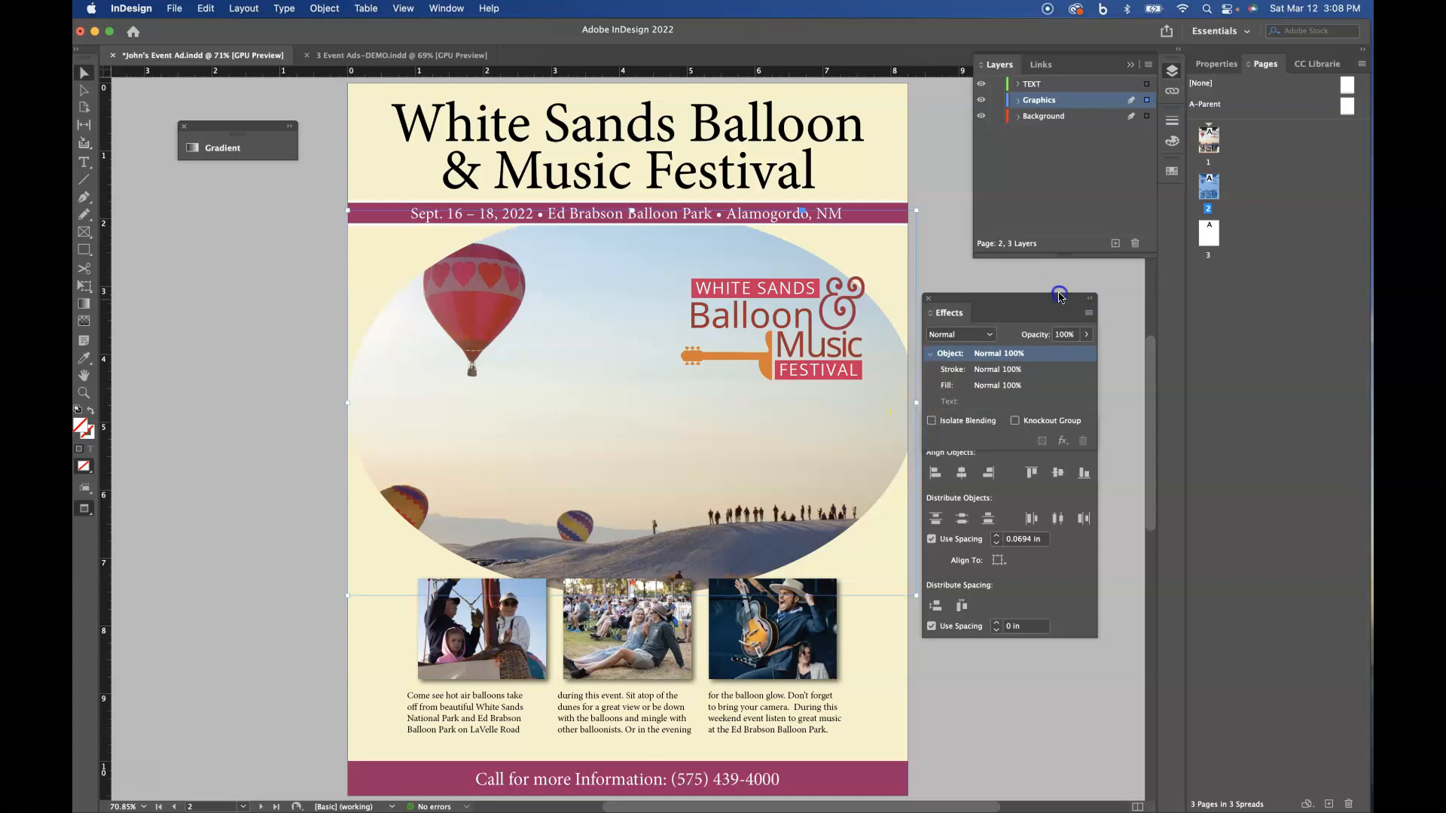
left_click_drag(942, 420, 975, 458)
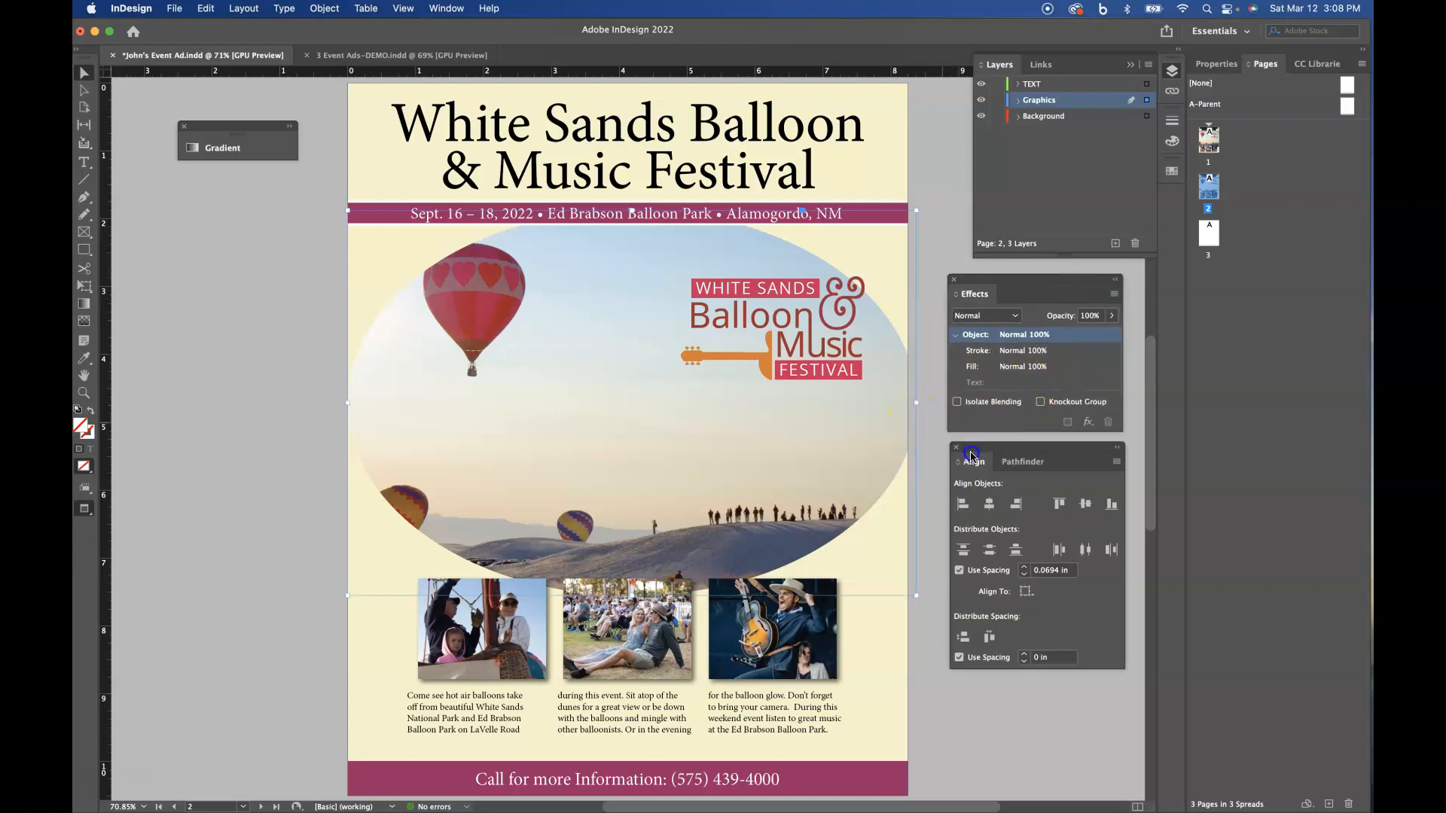
left_click_drag(347, 403, 357, 403)
left_click(937, 656)
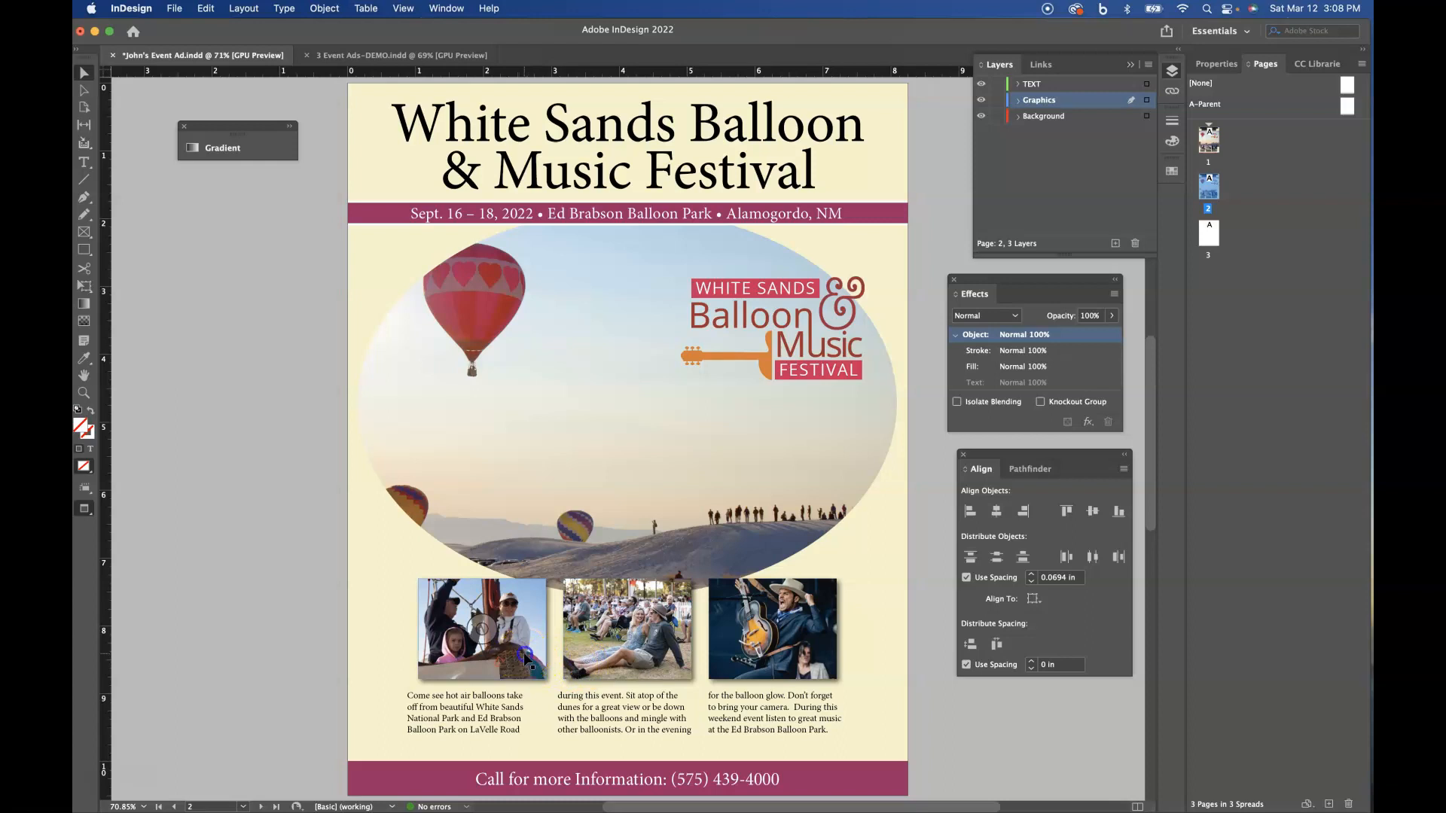
- Move the balloon basket photo and the guitarist photo up about 0.4 in and slightly outward, overlapping the ellipse's lower edge
left_click_drag(513, 627, 496, 596)
left_click_drag(816, 661, 832, 631)
left_click(857, 682)
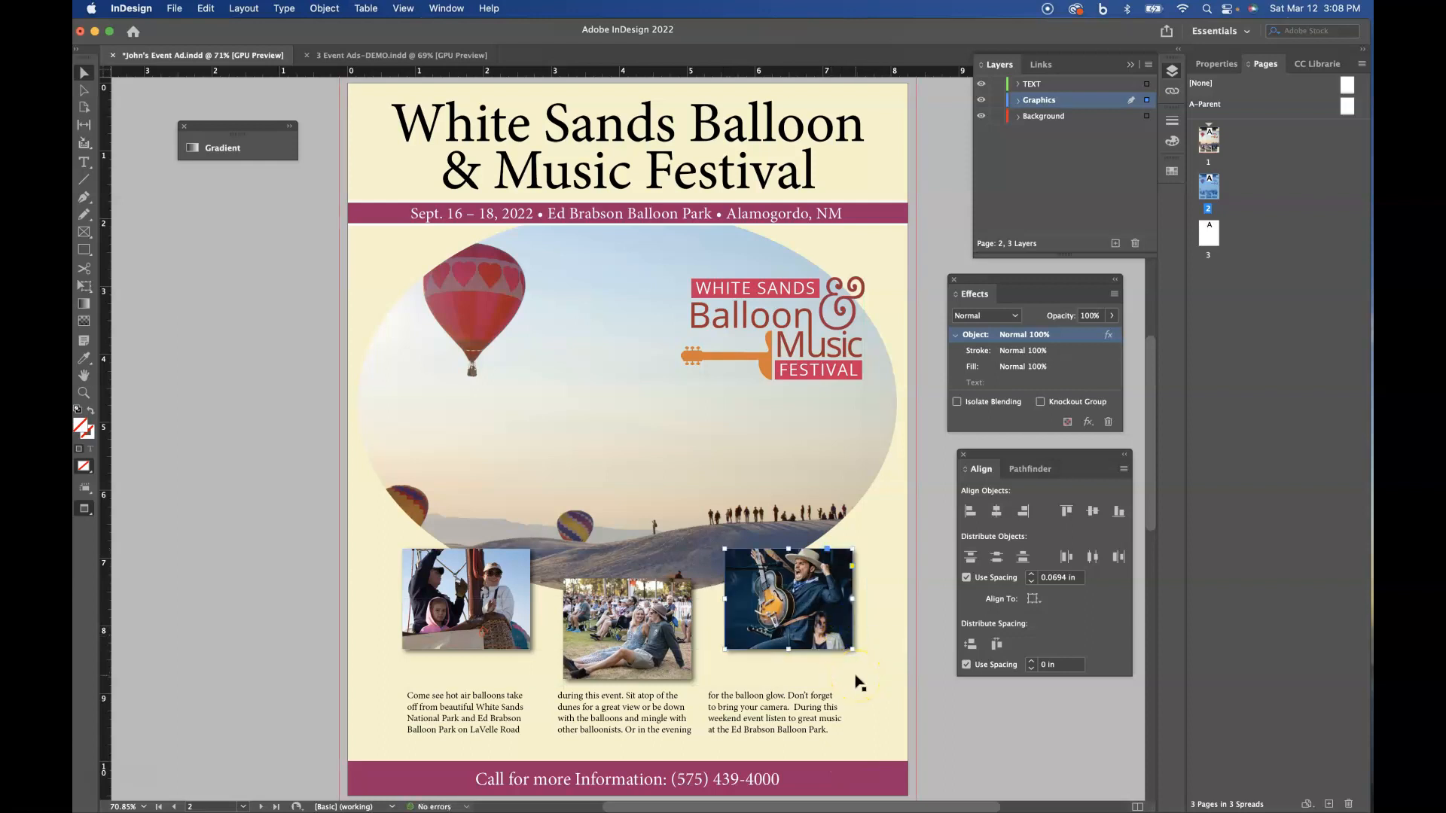
- Give the elliptical balloon photo on page 2 a 1 pt stroke in the swatch C=37 M=100 Y=37 K=7
left_click(572, 299)
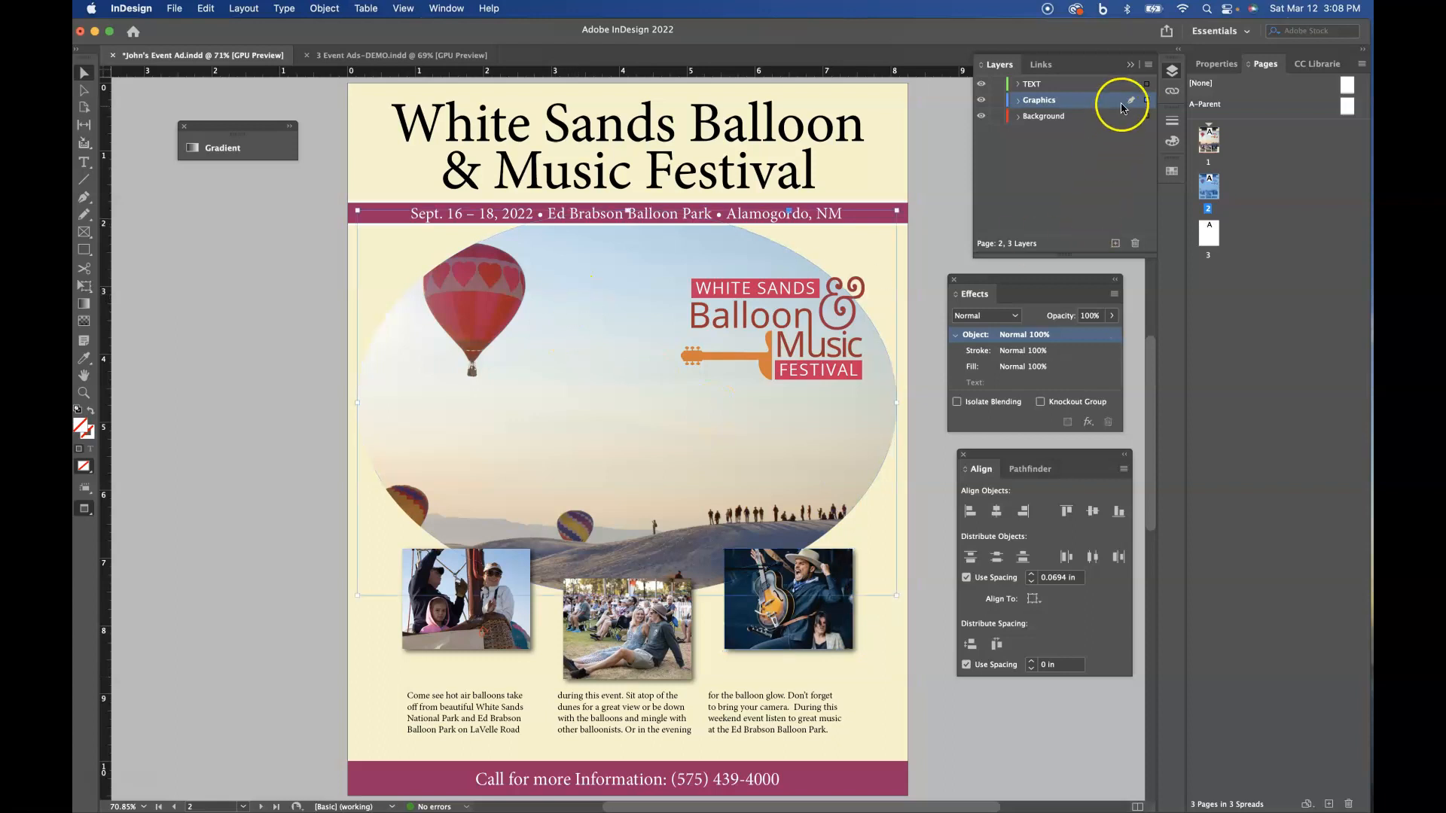
left_click(1173, 121)
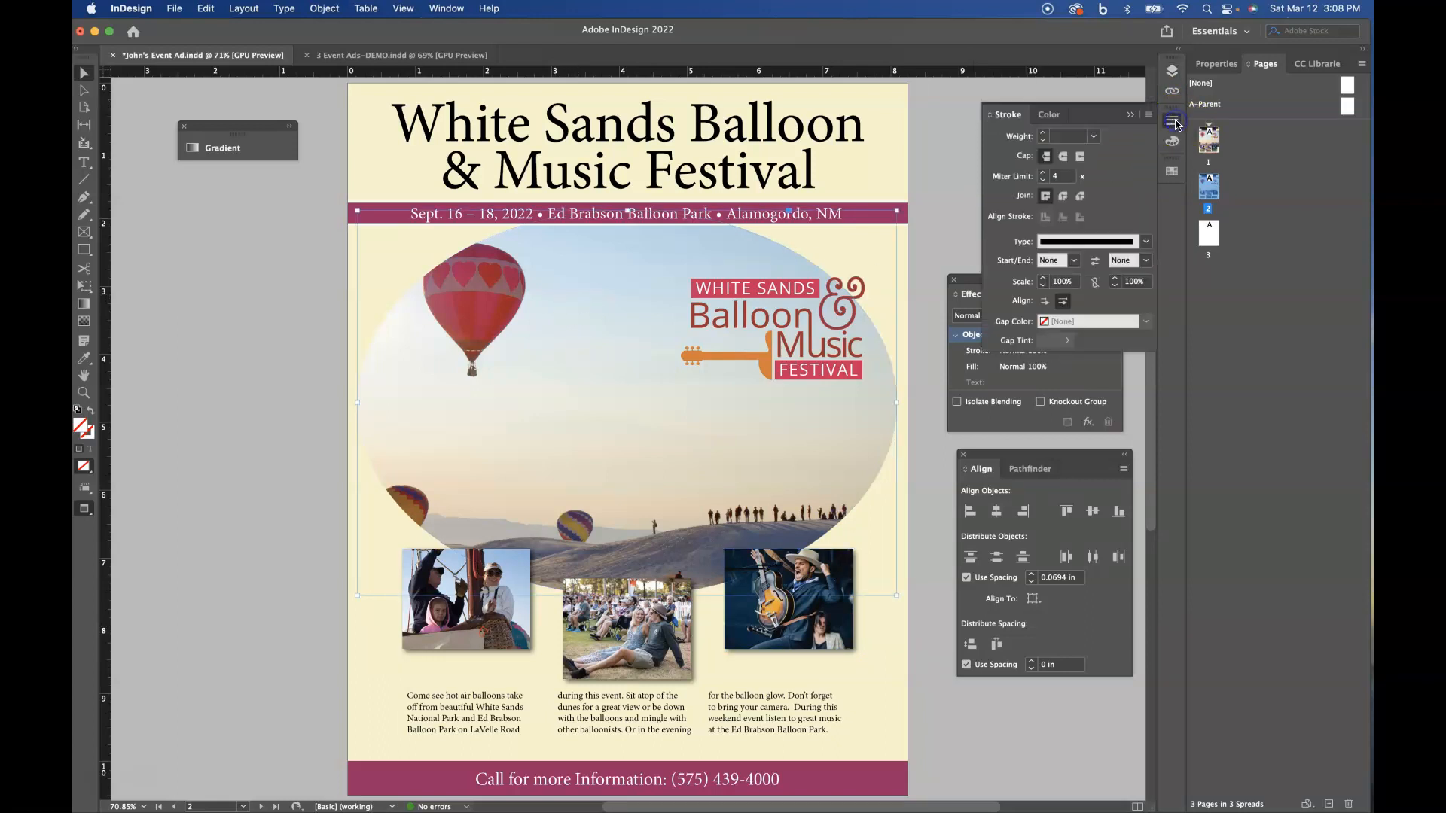
left_click(1043, 133)
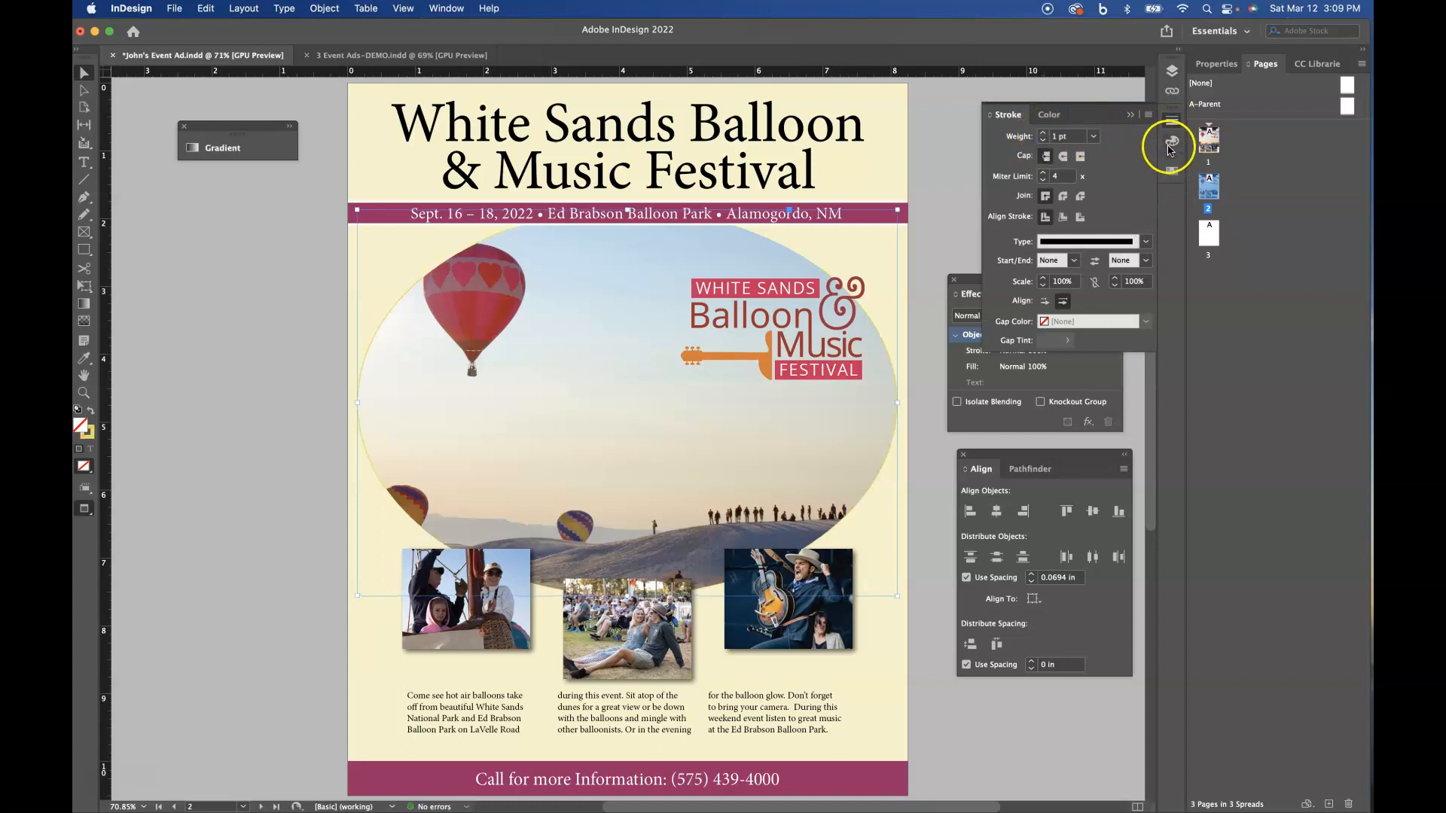
left_click(1171, 172)
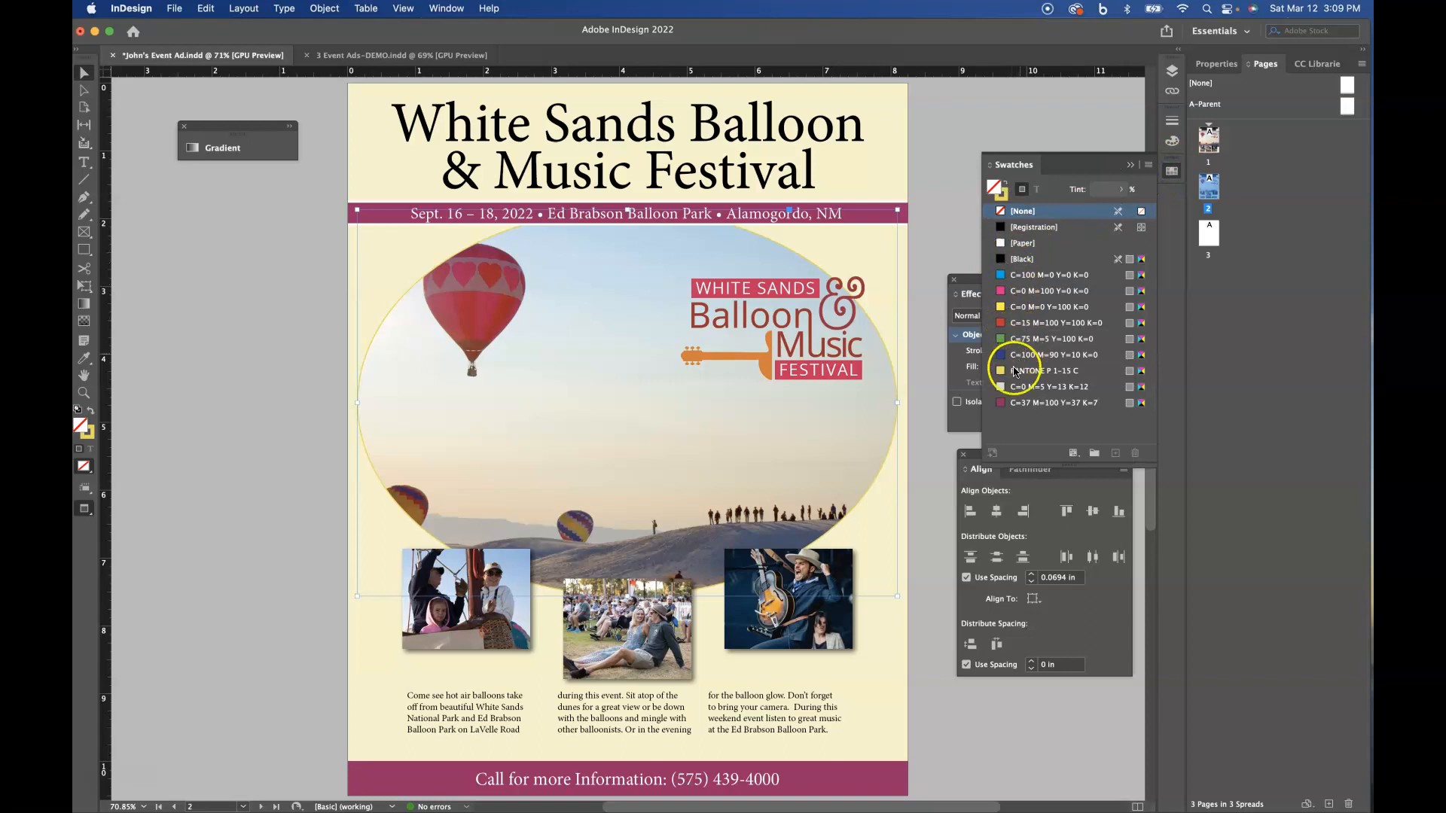
left_click(998, 404)
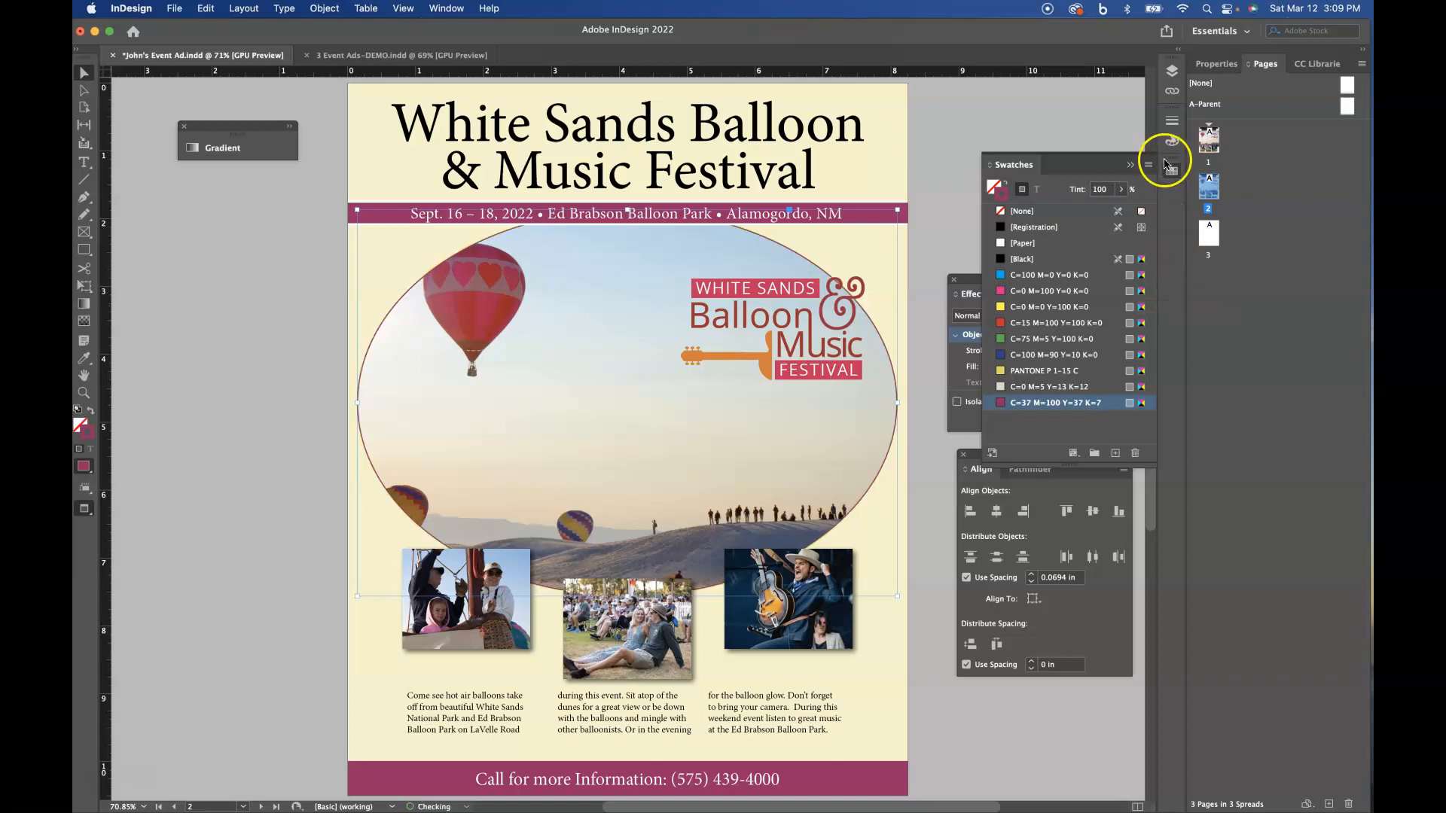
- Set the elliptical photo's stroke type to Thick - Thick and its weight to 5 pt
left_click(1173, 123)
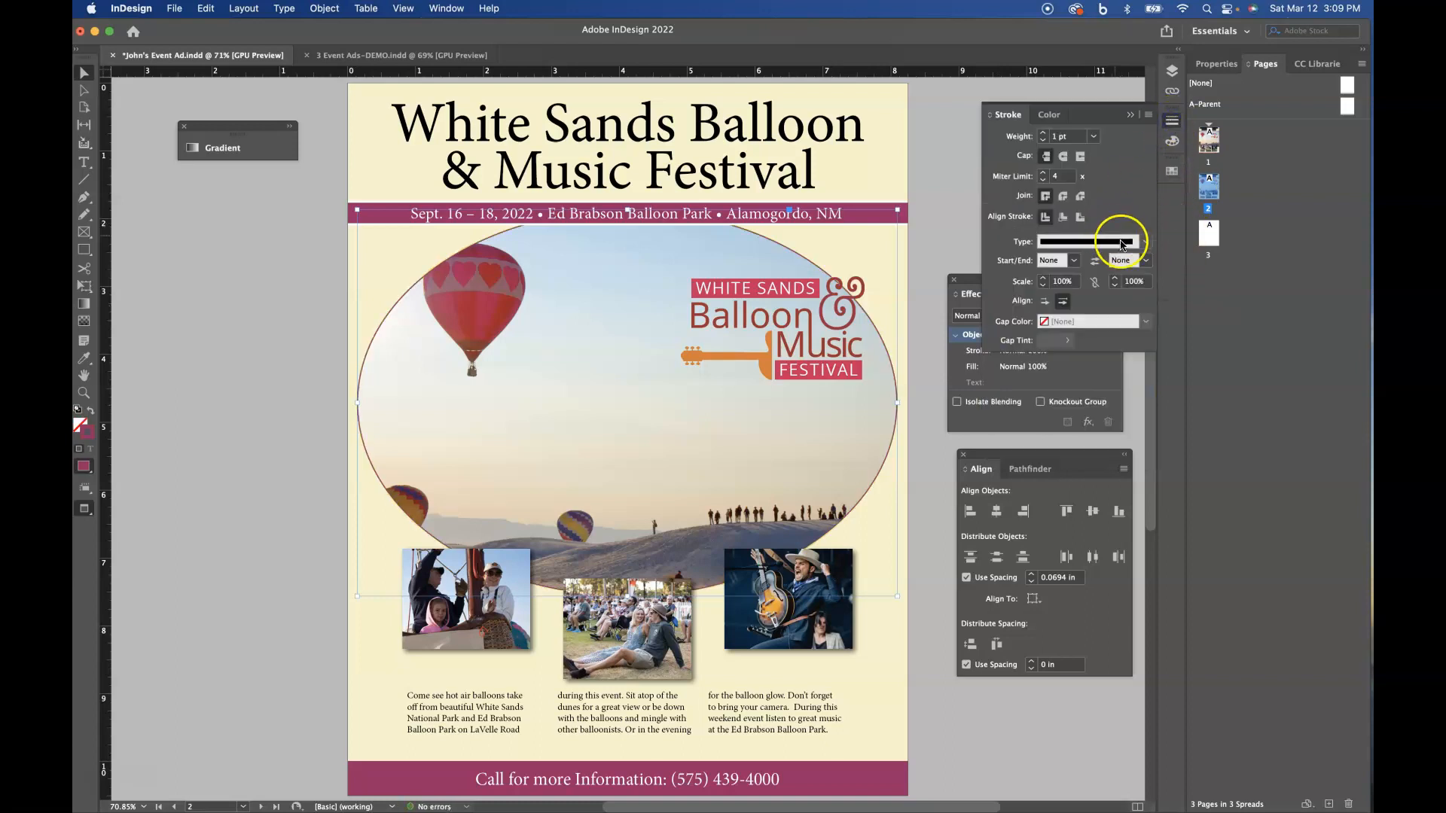
left_click(1145, 242)
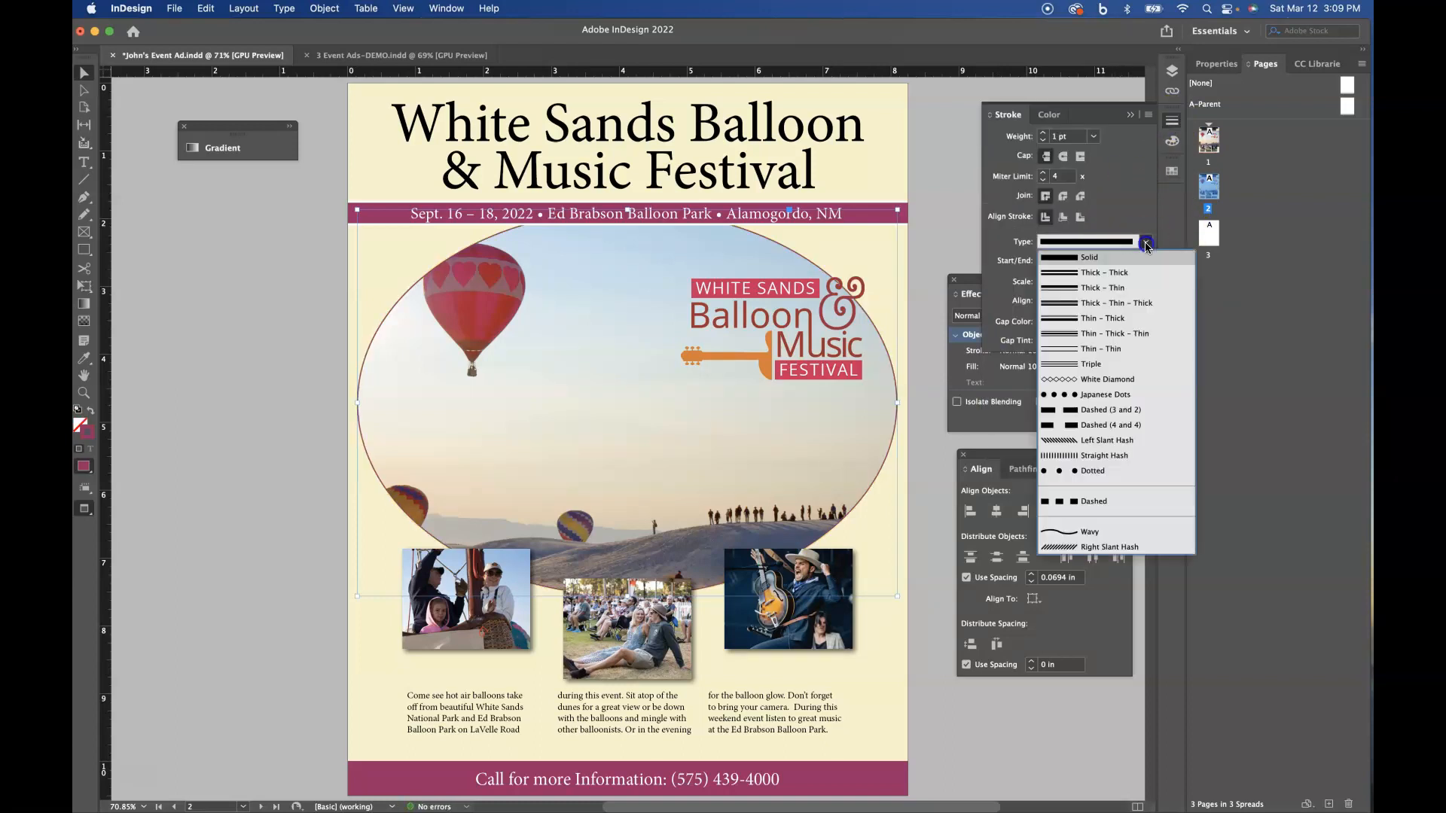
left_click(1096, 273)
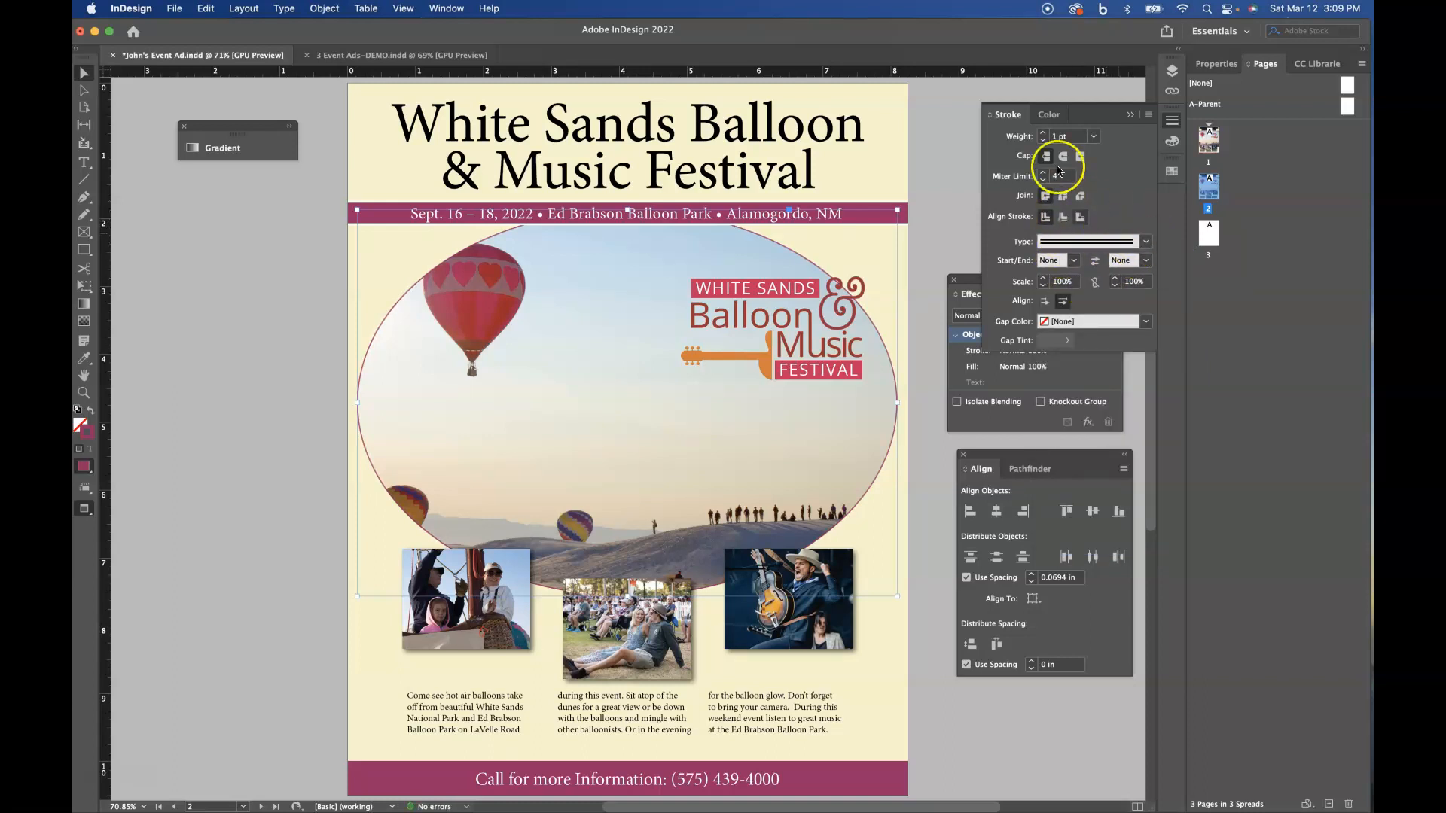
left_click(1043, 134)
left_click(1043, 134)
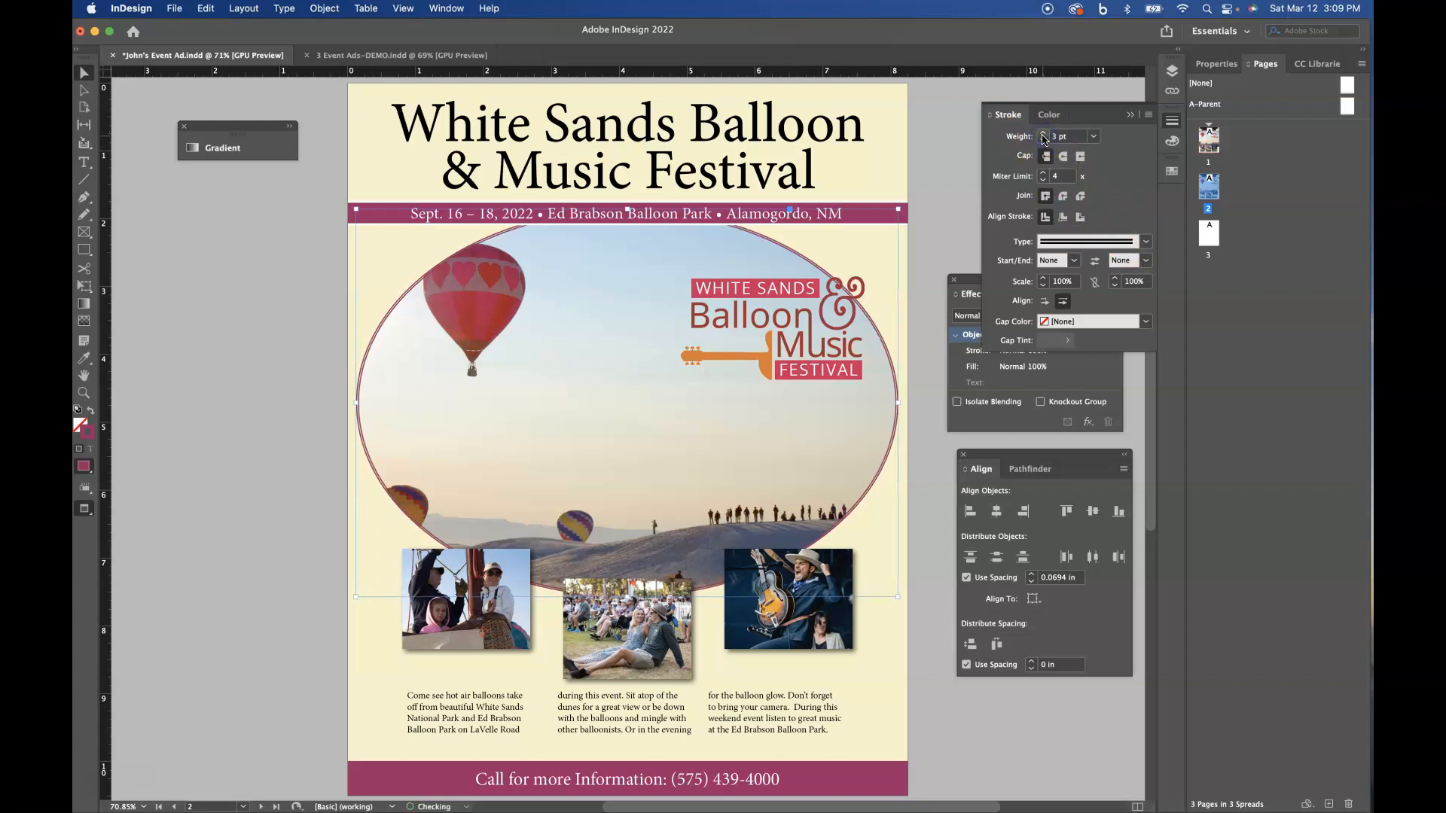
left_click(1043, 134)
left_click(1043, 134)
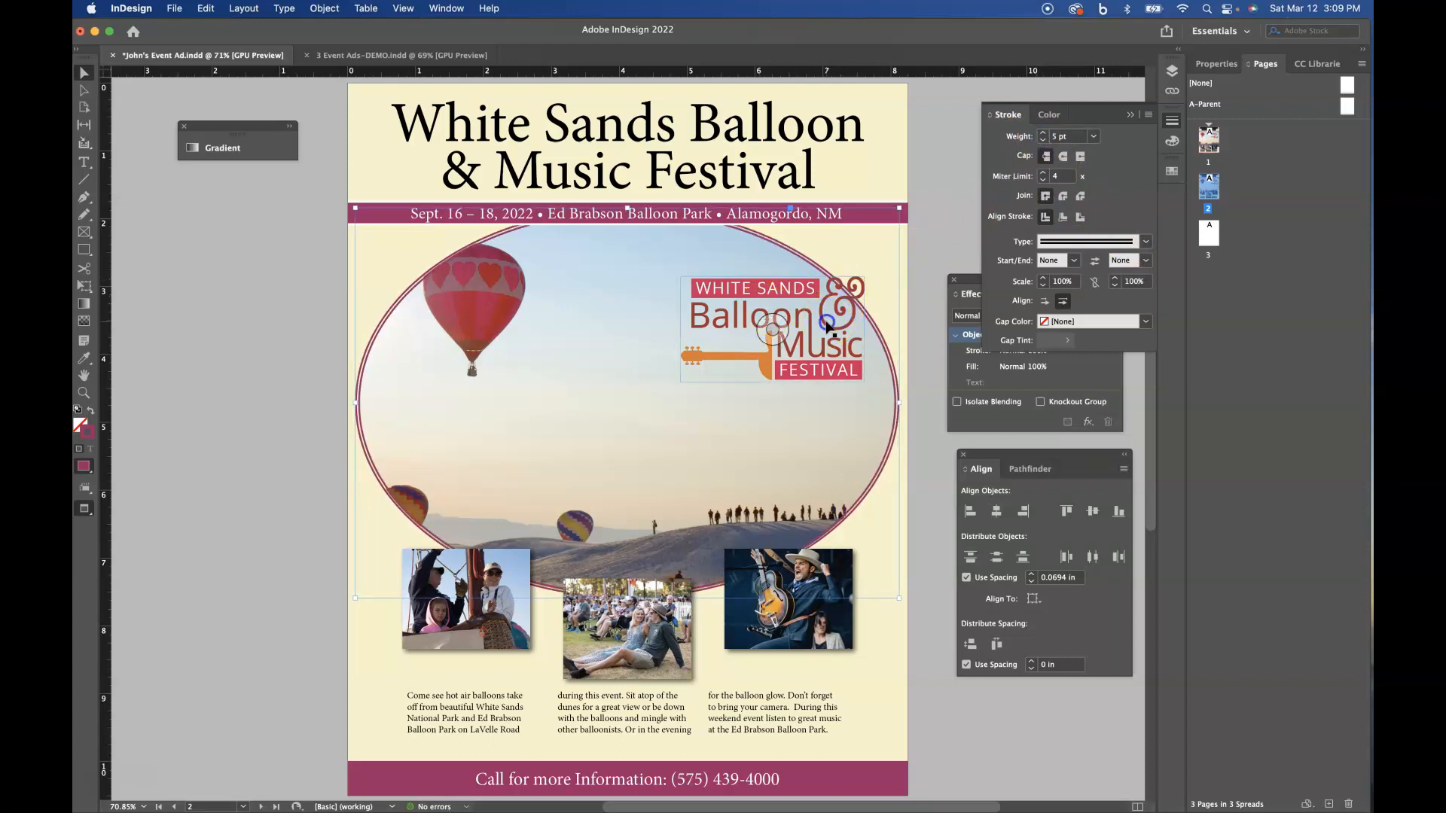
- Move the festival logo slightly down and inward inside the ellipse, and copy all of page 2's content in place onto page 3
left_click_drag(827, 325, 810, 357)
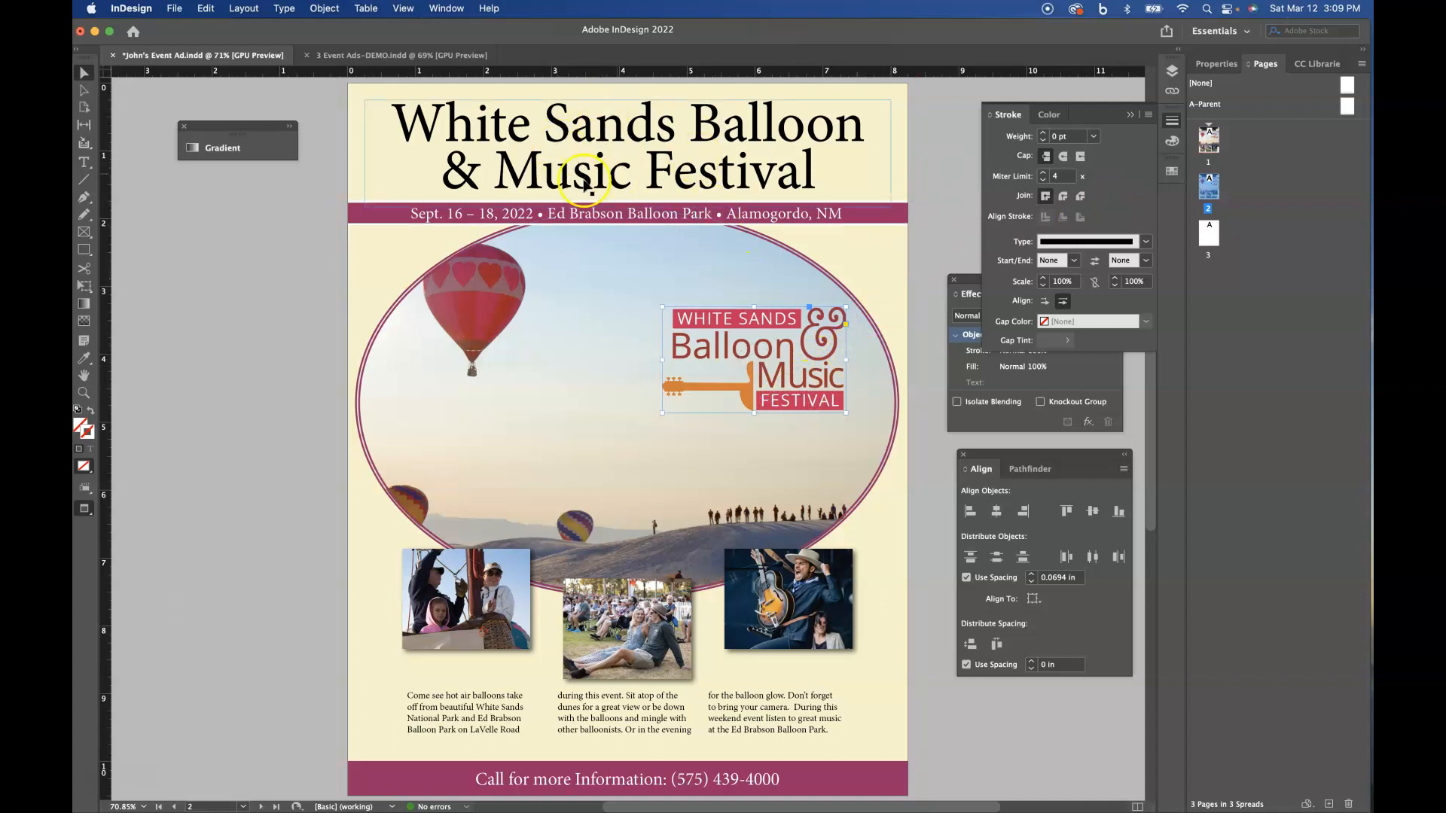
left_click_drag(324, 110, 881, 787)
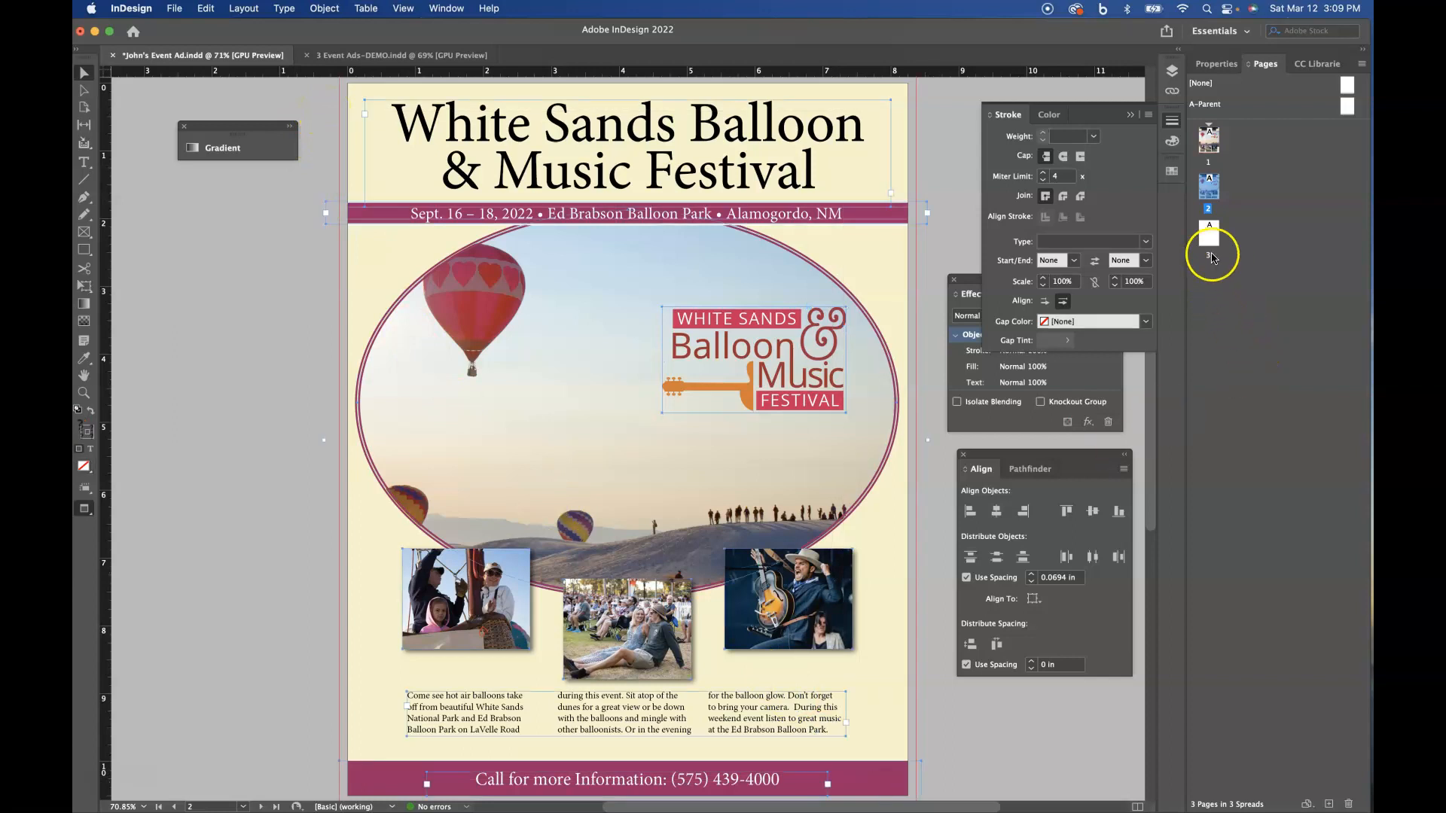
double_click(1209, 233)
key("shift+alt+super+v")
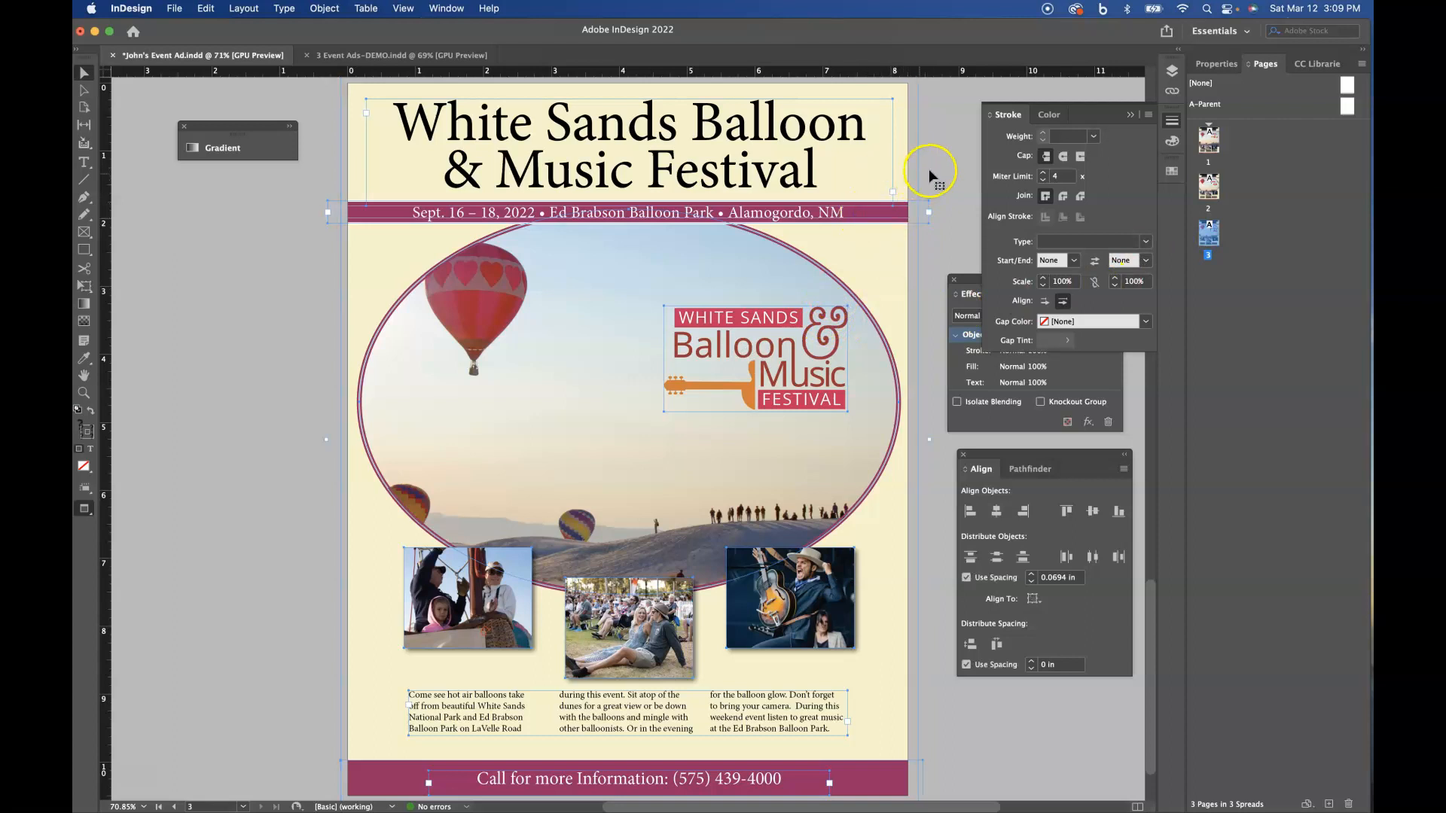
- Remove the purple date and location banner with its text from page 3
left_click_drag(900, 215, 297, 214)
key("super+z")
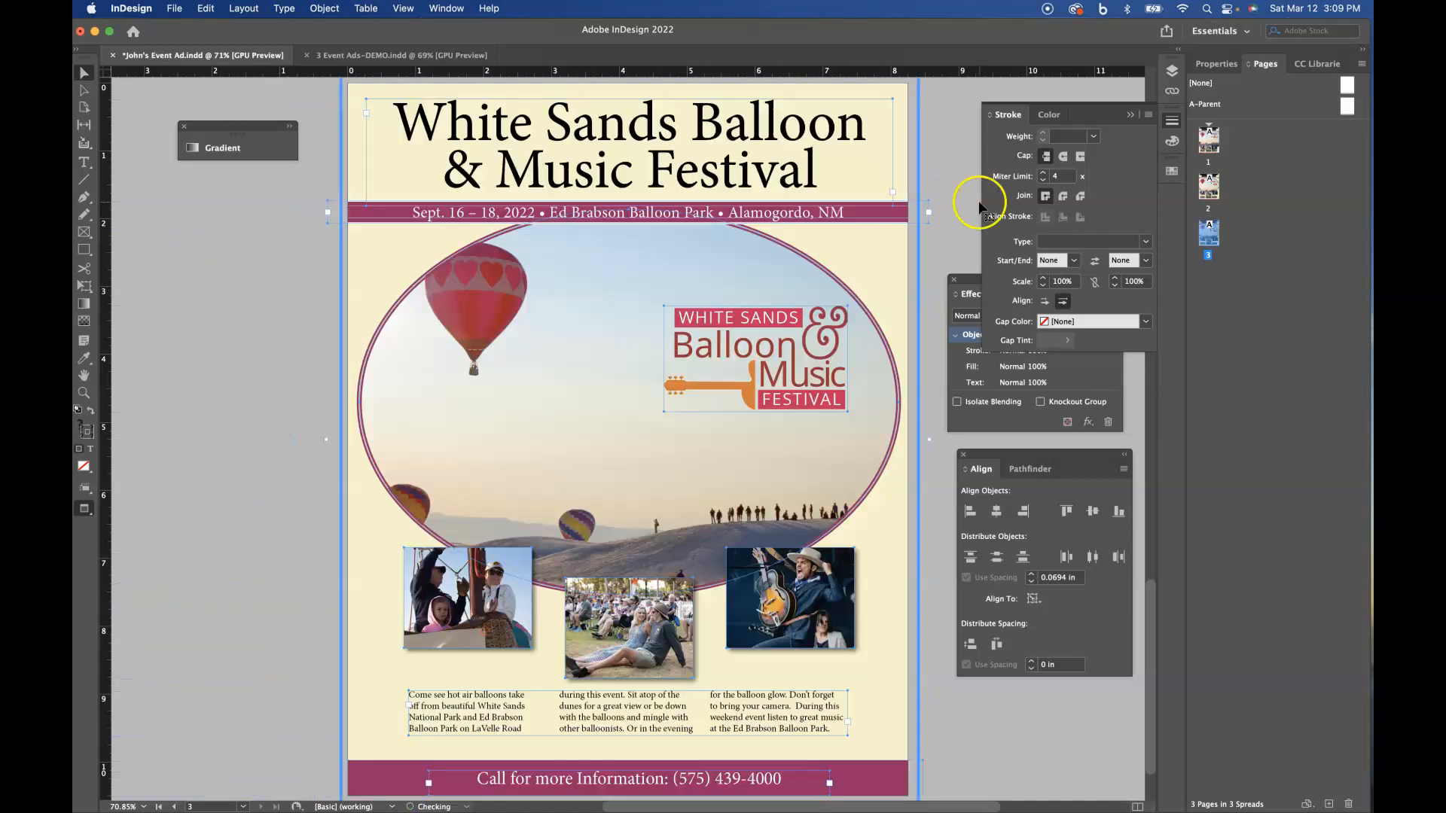
left_click(964, 184)
left_click_drag(894, 214, 290, 213)
- Move the elliptical photo and logo on page 3 up about 1.4 in, and the title down about 5 in over the ellipse's lower edge
left_click(774, 175)
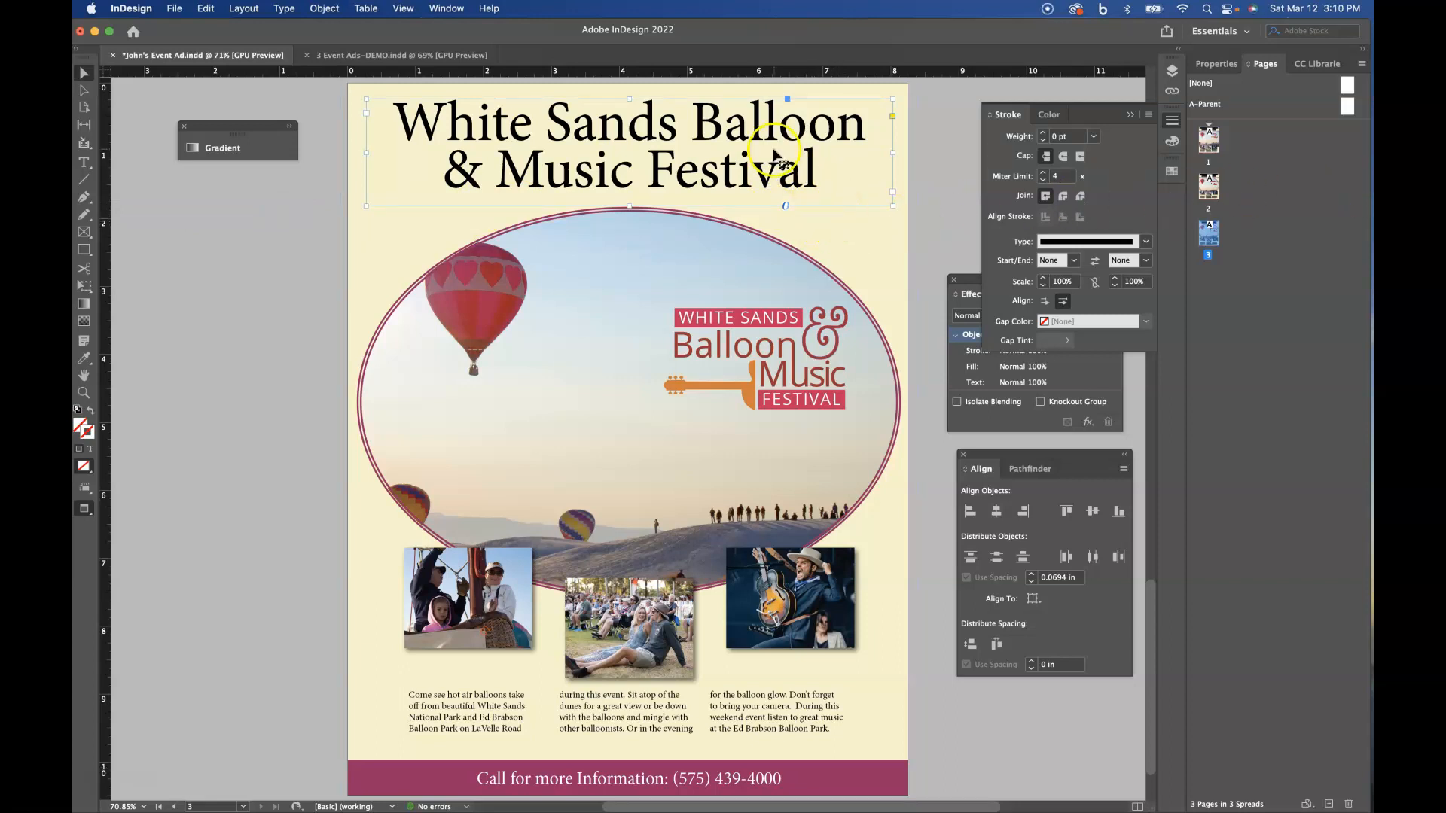
left_click(788, 367)
left_click_drag(656, 397, 667, 305)
left_click_drag(792, 139, 796, 488)
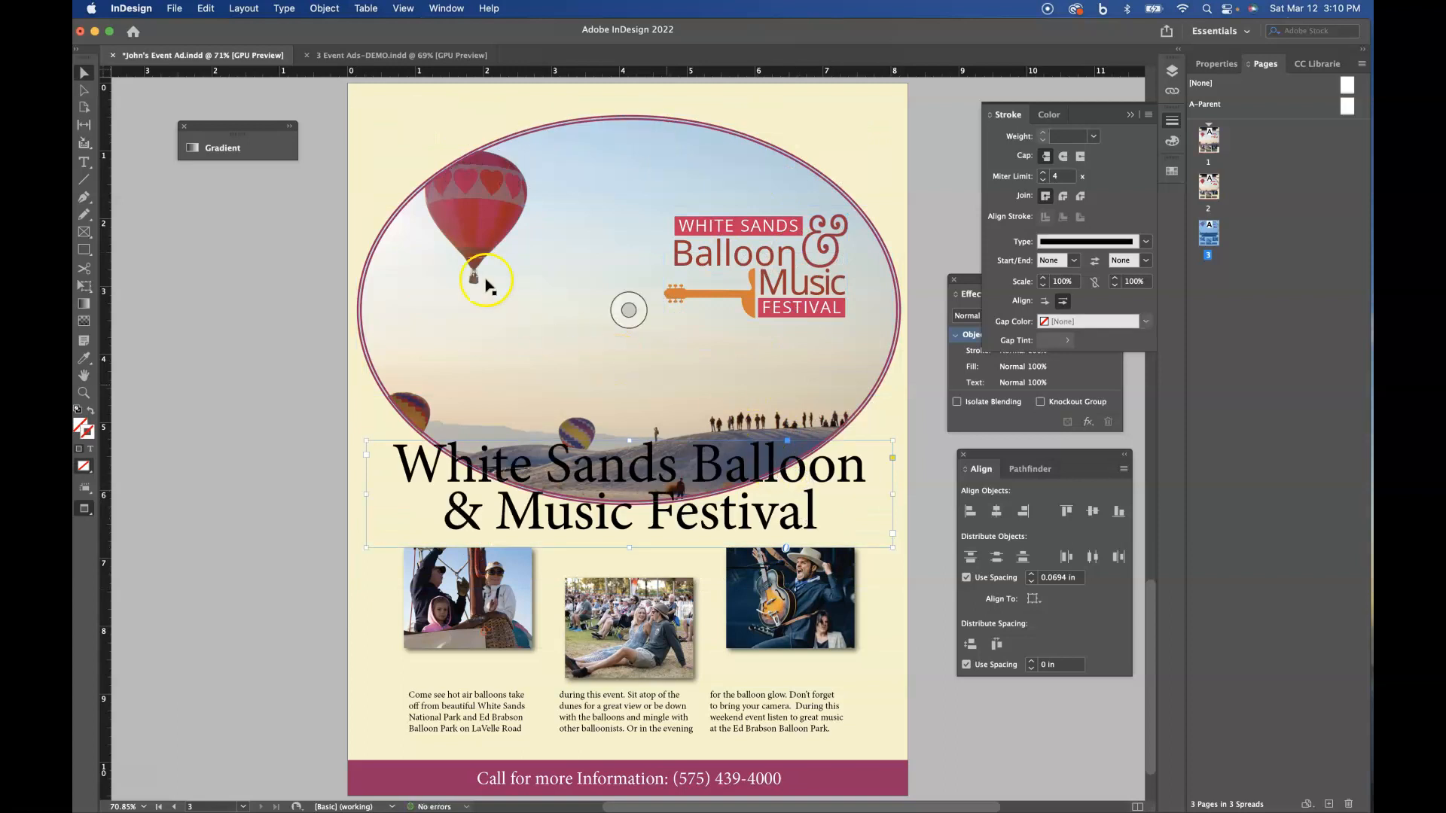
- Move the cream background, elliptical photo and logo on page 3 up together by about 0.3 in
left_click(364, 151)
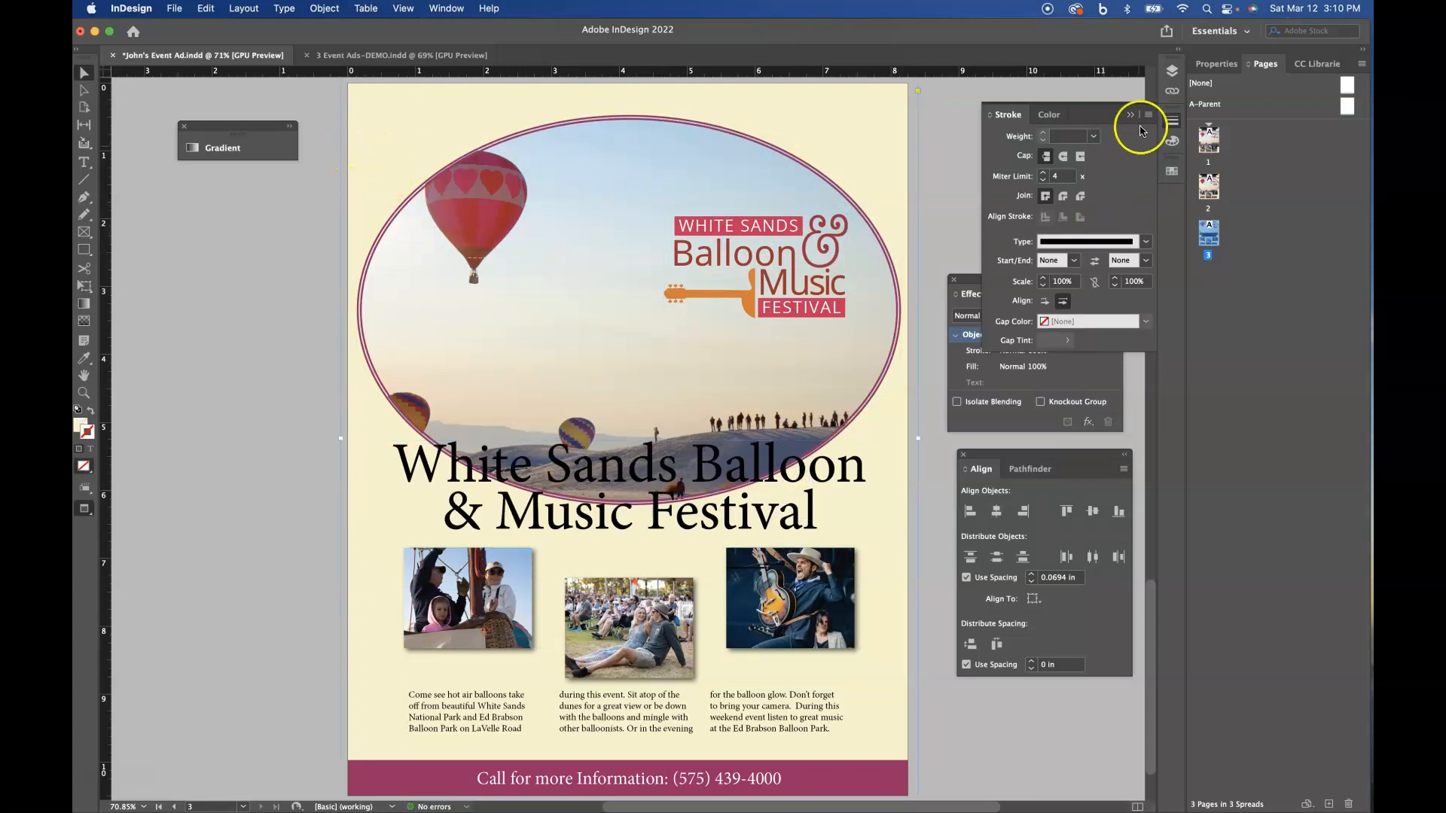
left_click(1171, 72)
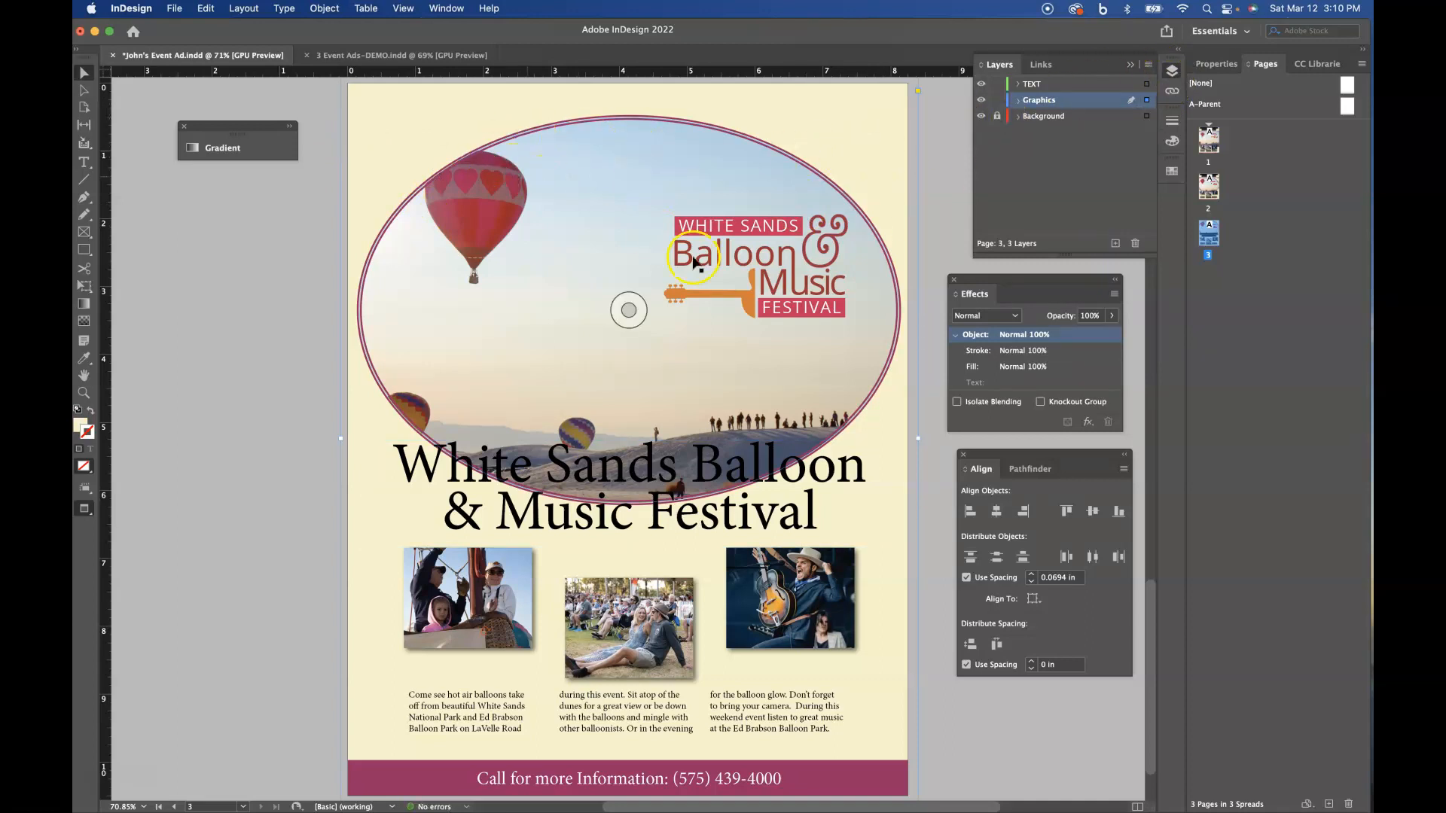
left_click_drag(816, 360, 814, 340)
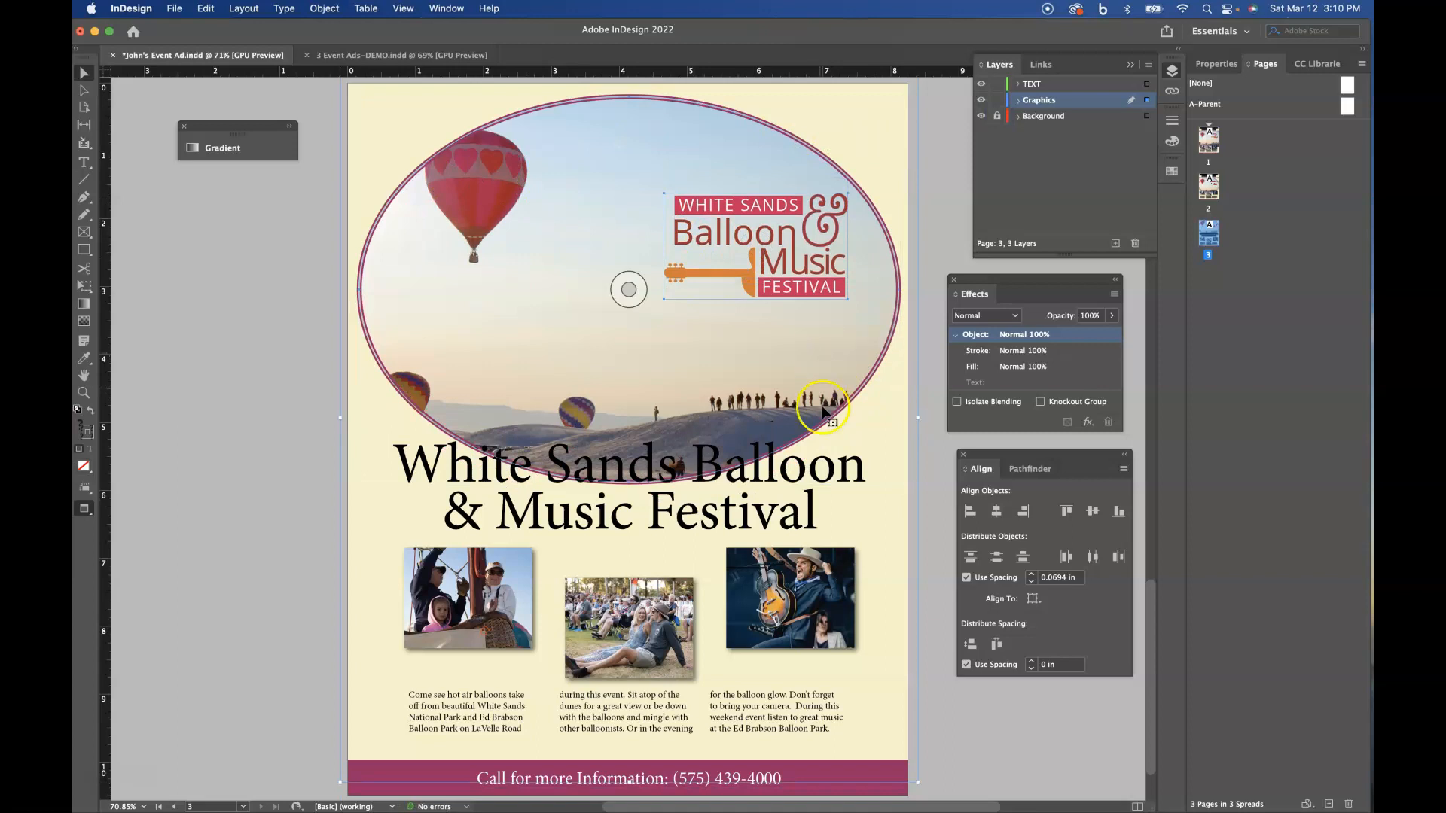
- Nudge the White Sands Balloon & Music Festival title down about 0.3 in on page 3
left_click(776, 489)
left_click(742, 514)
key("Down")
key("Down")
key("Down")
key("Down")
key("Down")
key("Down")
key("Down")
key("Down")
key("Down")
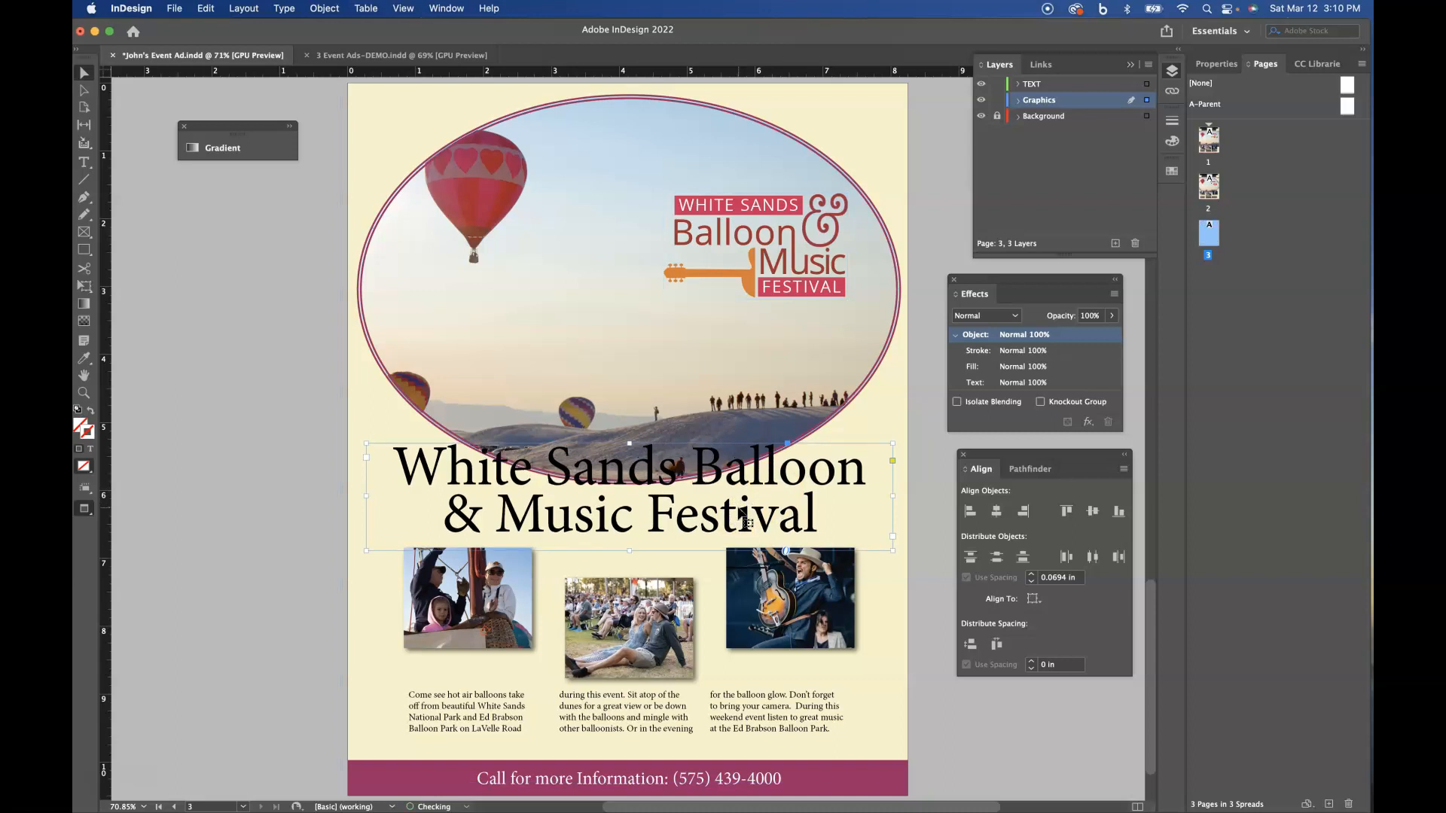
key("Down")
key("Down")
key("Down")
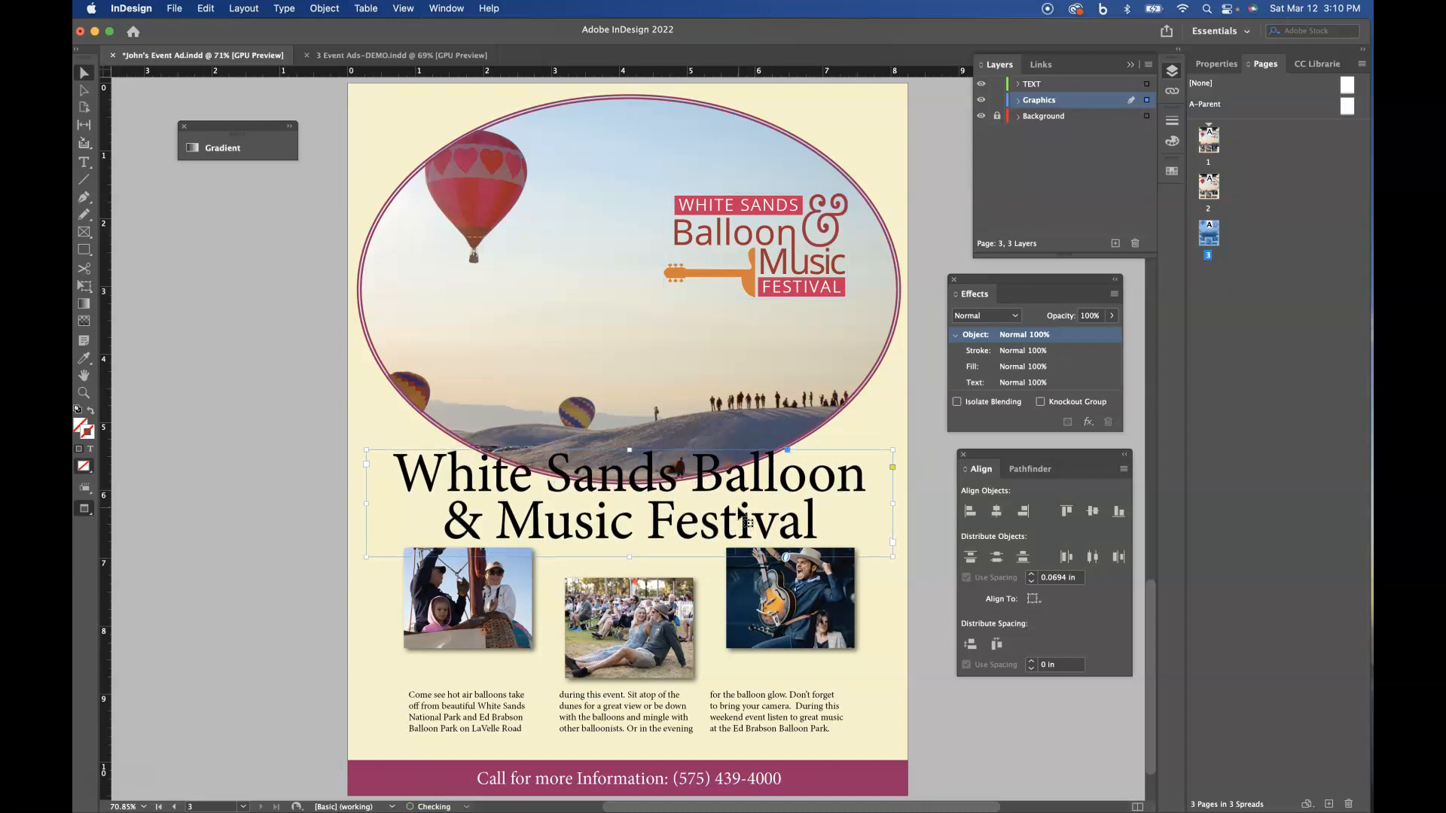
key("Down")
key("Down")
key("Down")
key("Down")
key("Down")
key("Down")
key("Down")
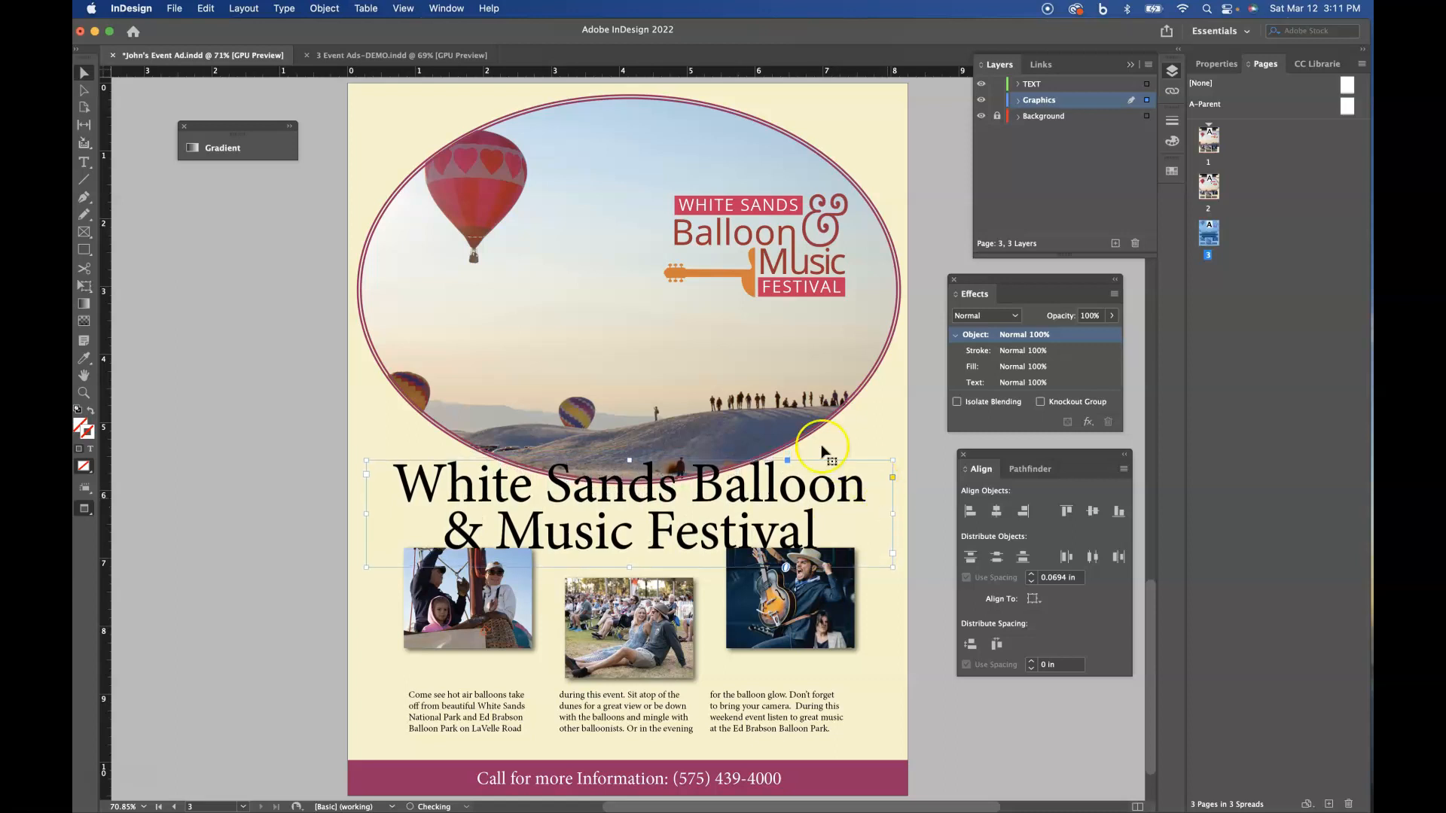
- Select the title text frame, bring up the colour swatches, and undo the frame's trial cream fill
left_click(564, 443)
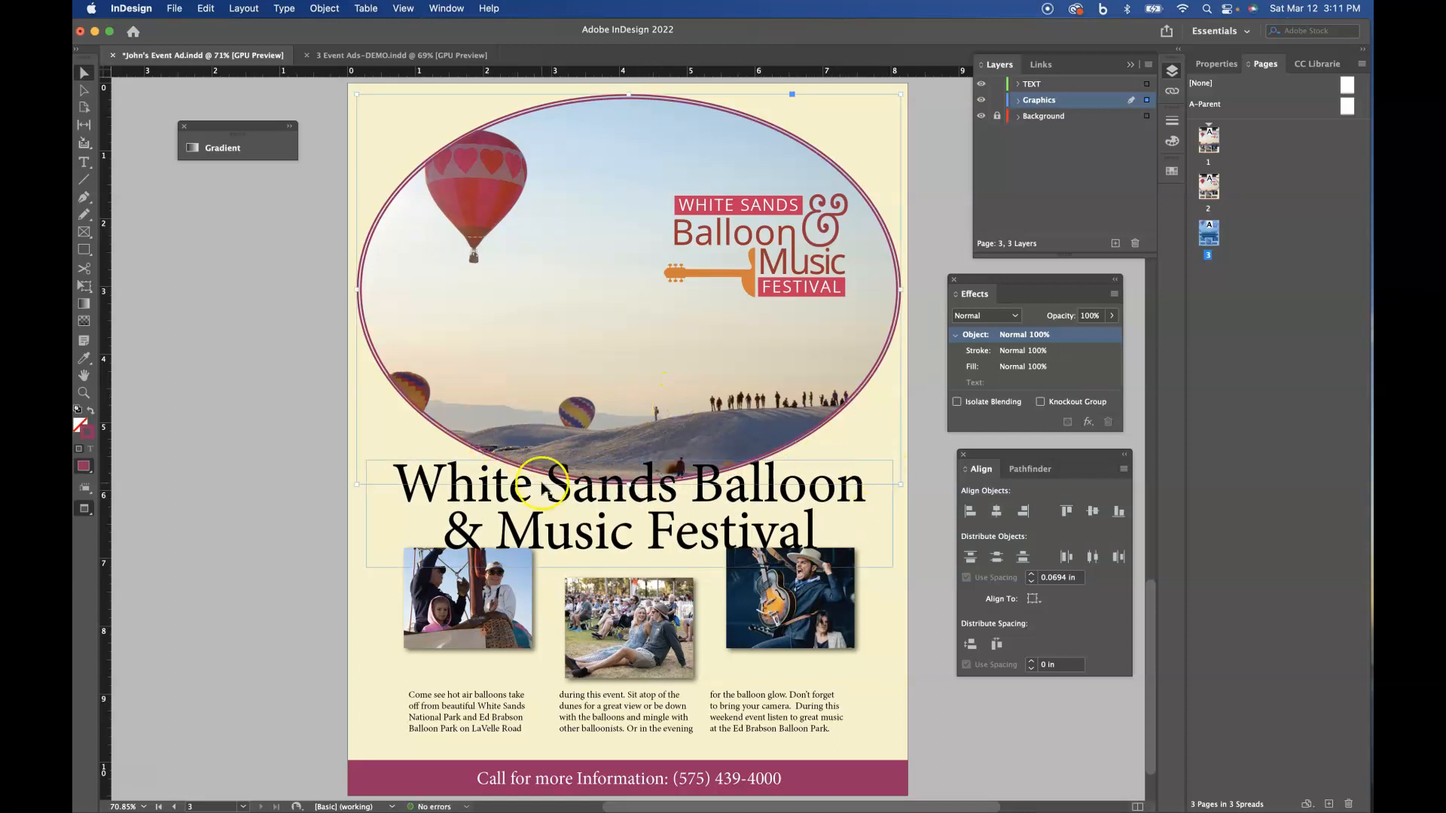
left_click(780, 525)
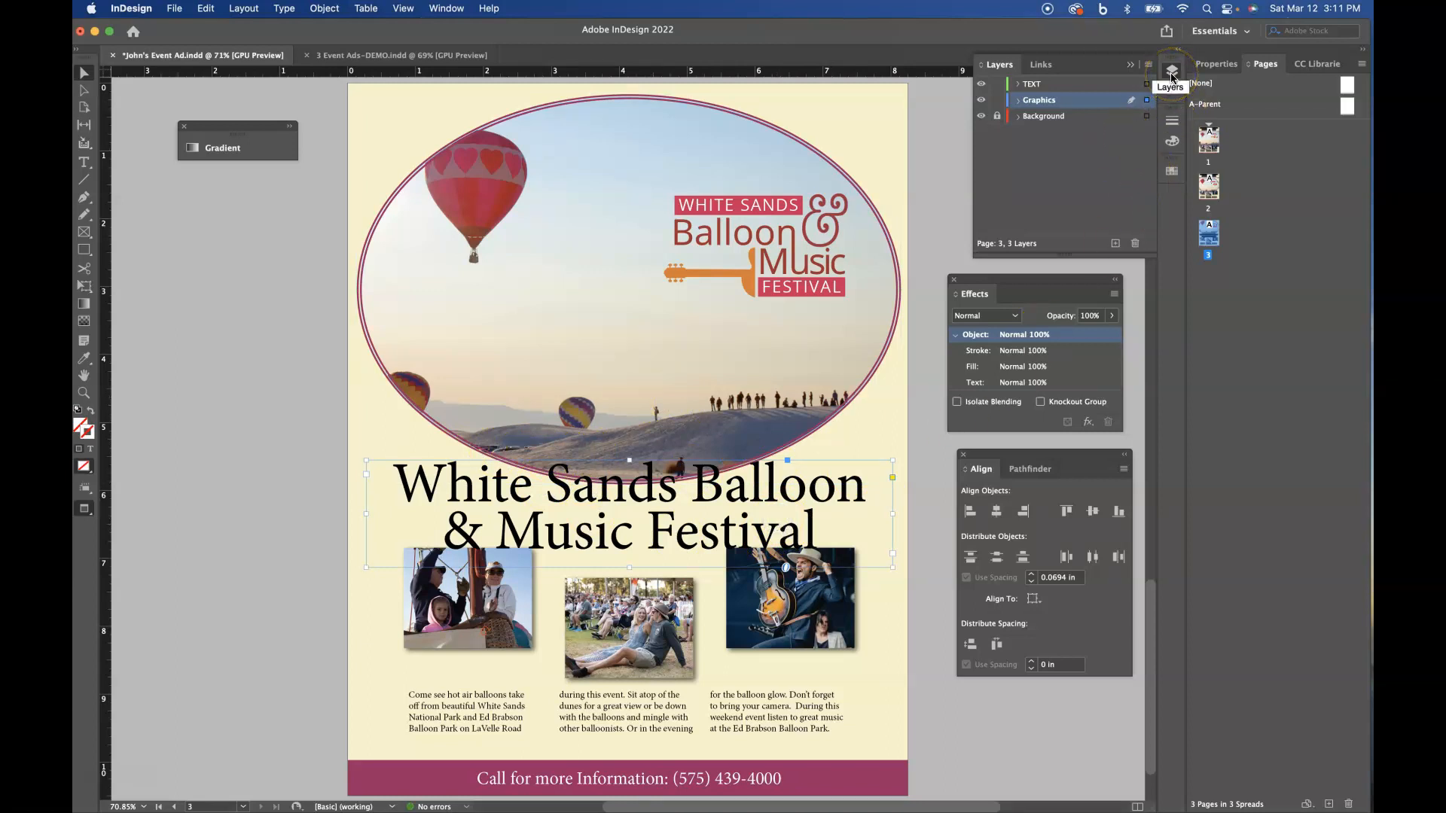
left_click(1173, 143)
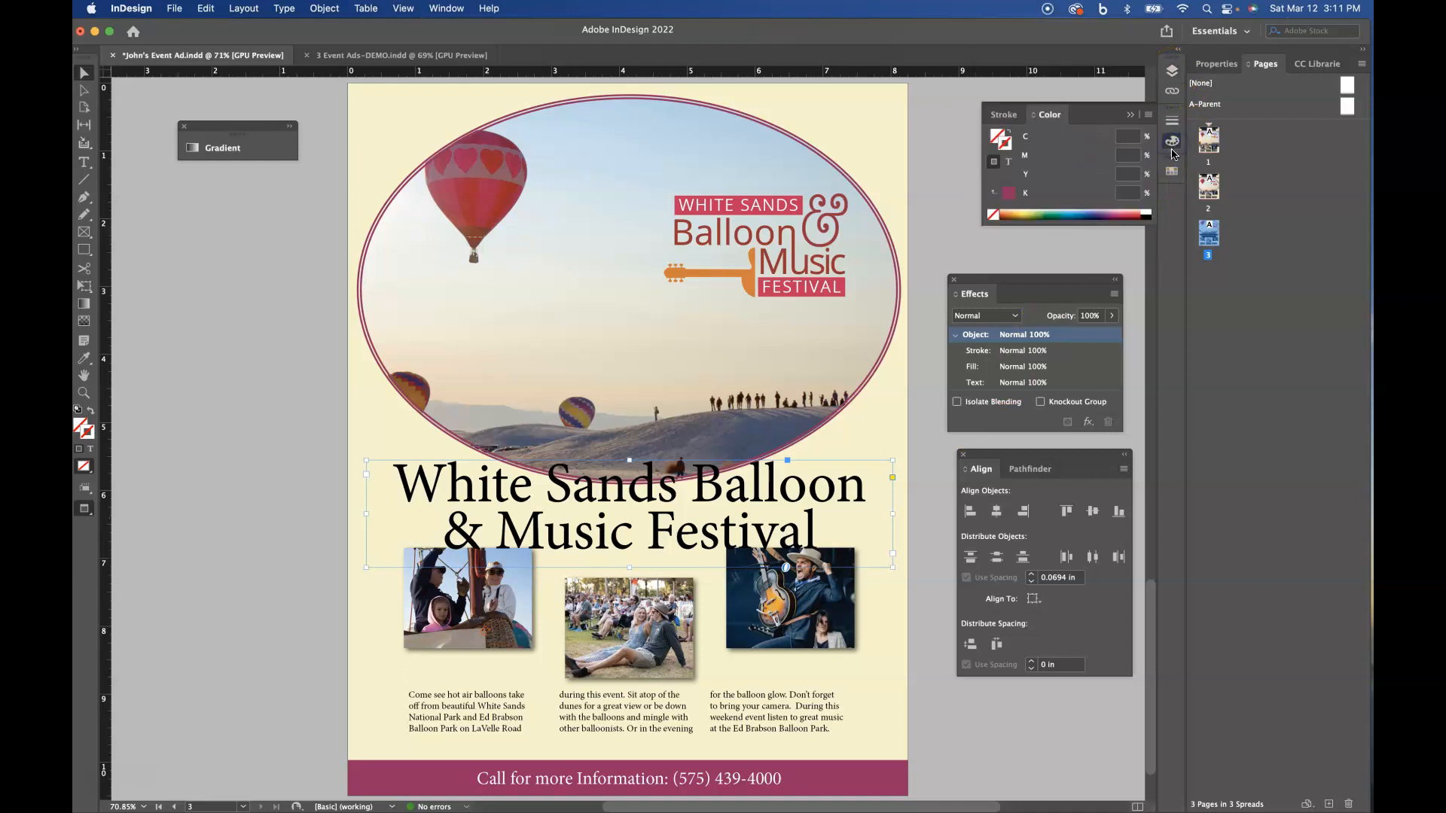
left_click(1173, 175)
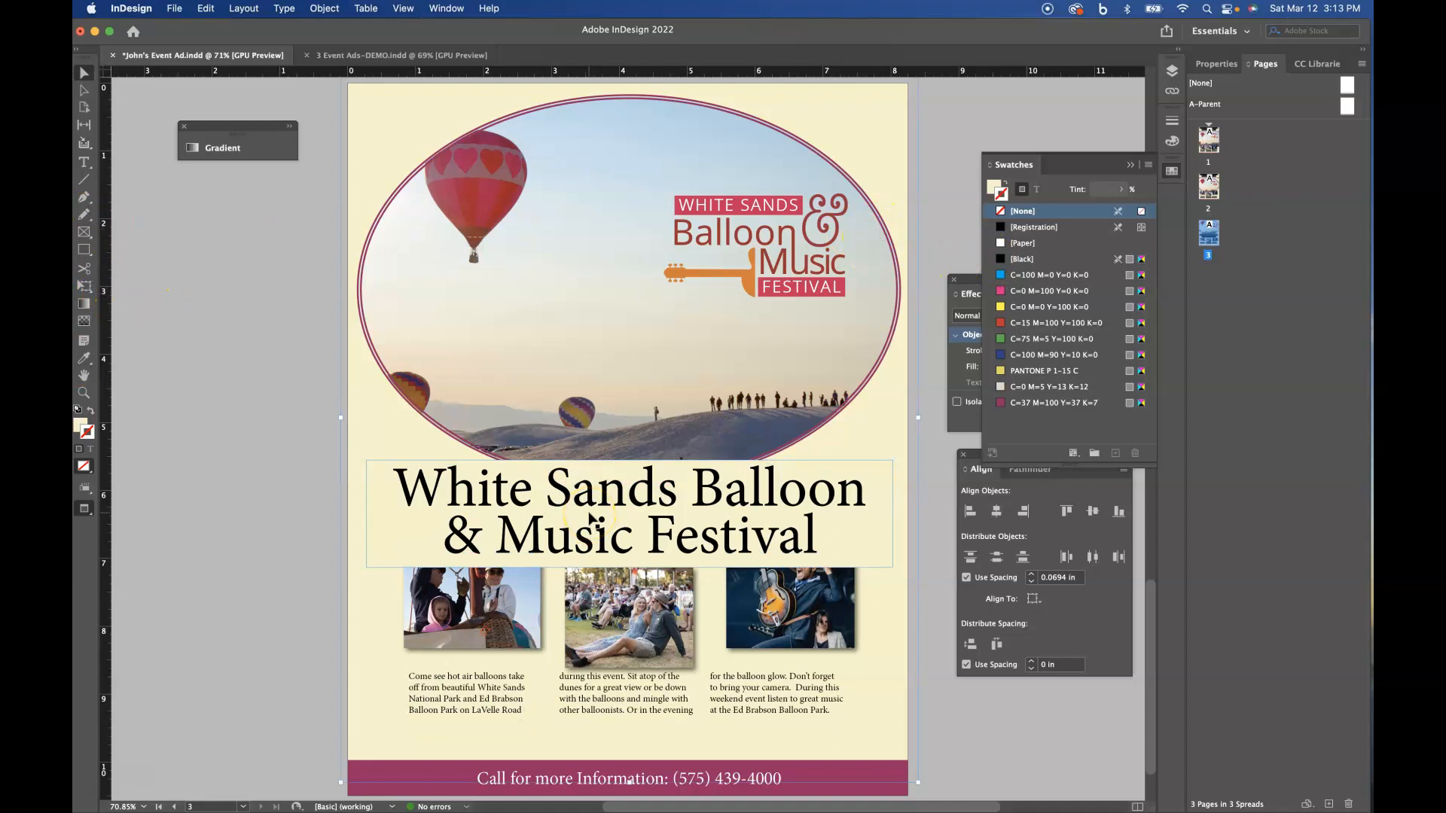
left_click(656, 491)
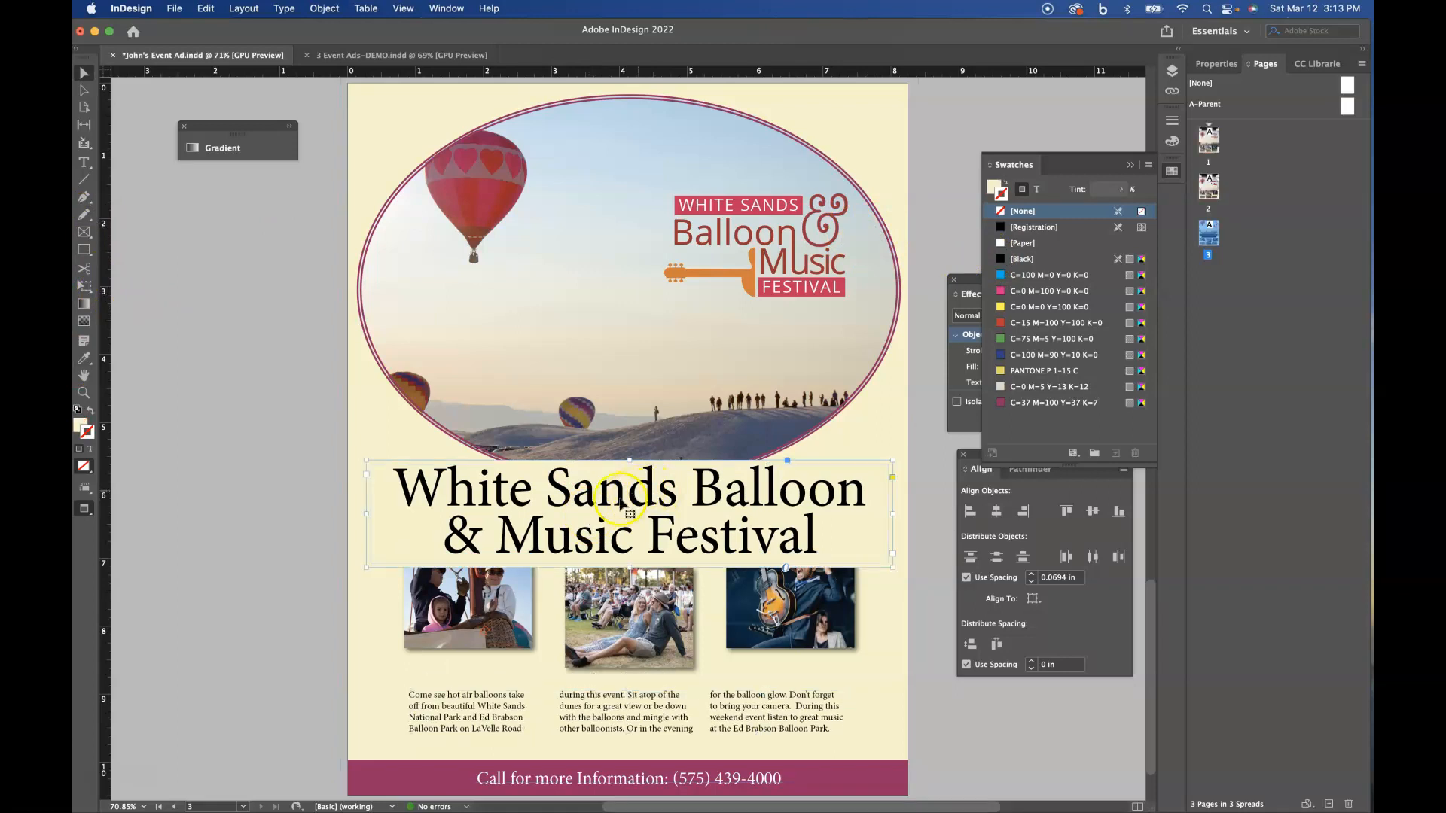
key("super+z")
key("super+shift+z")
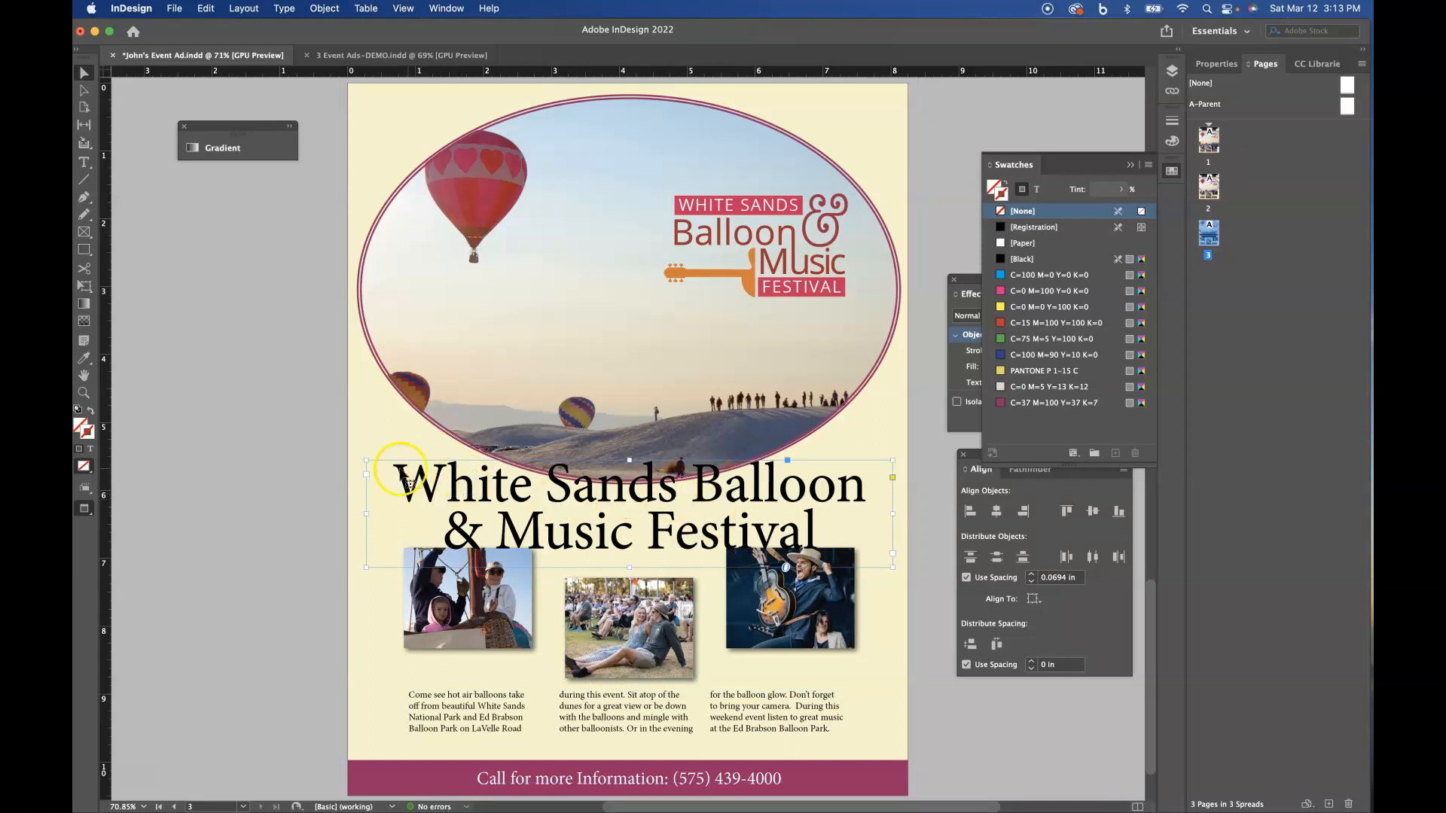
- Fill the title text frame with the page's cream background colour sampled with the Eyedropper, and return to the Selection tool
left_click(83, 358)
left_click(403, 110)
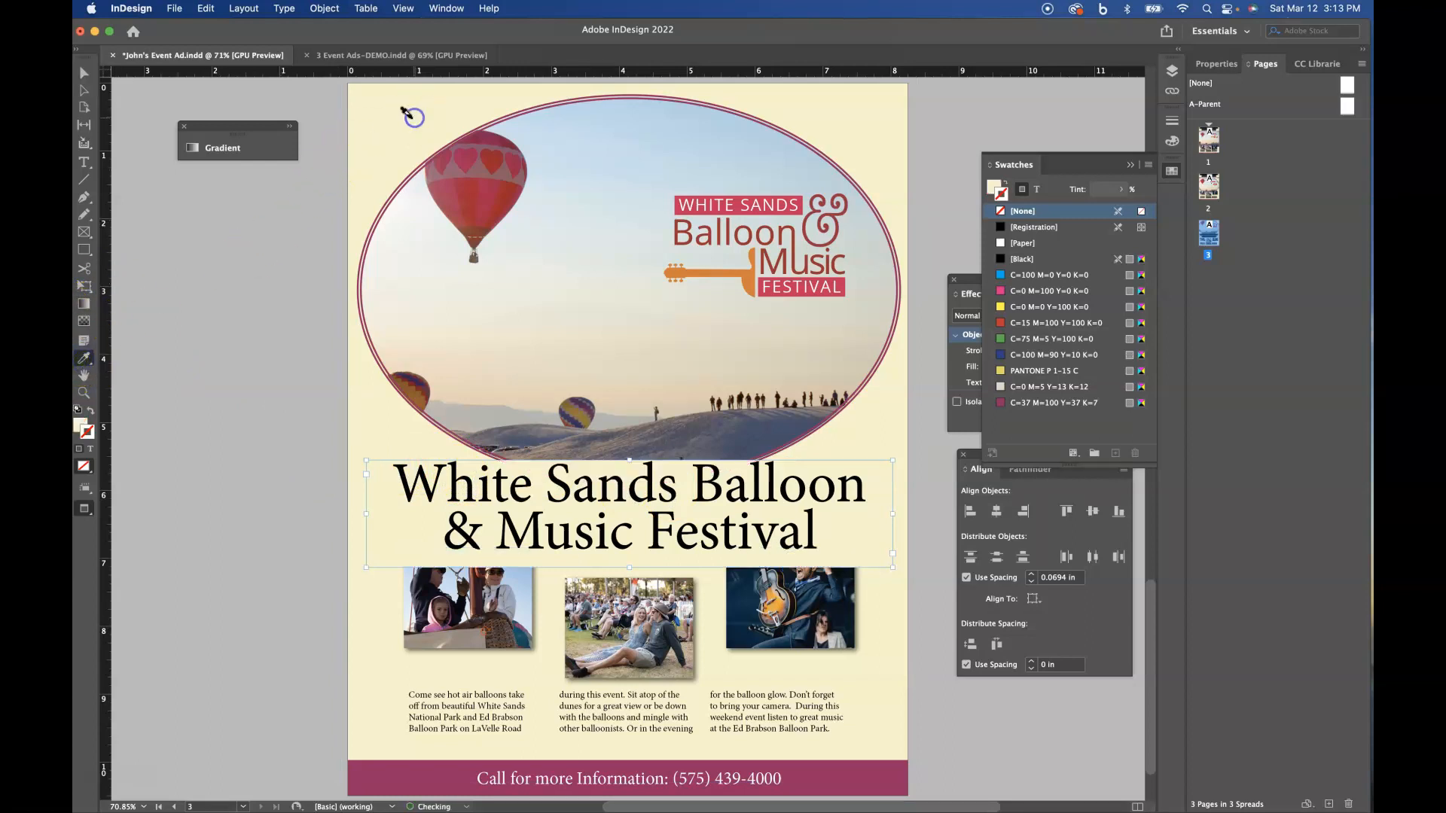
left_click(84, 73)
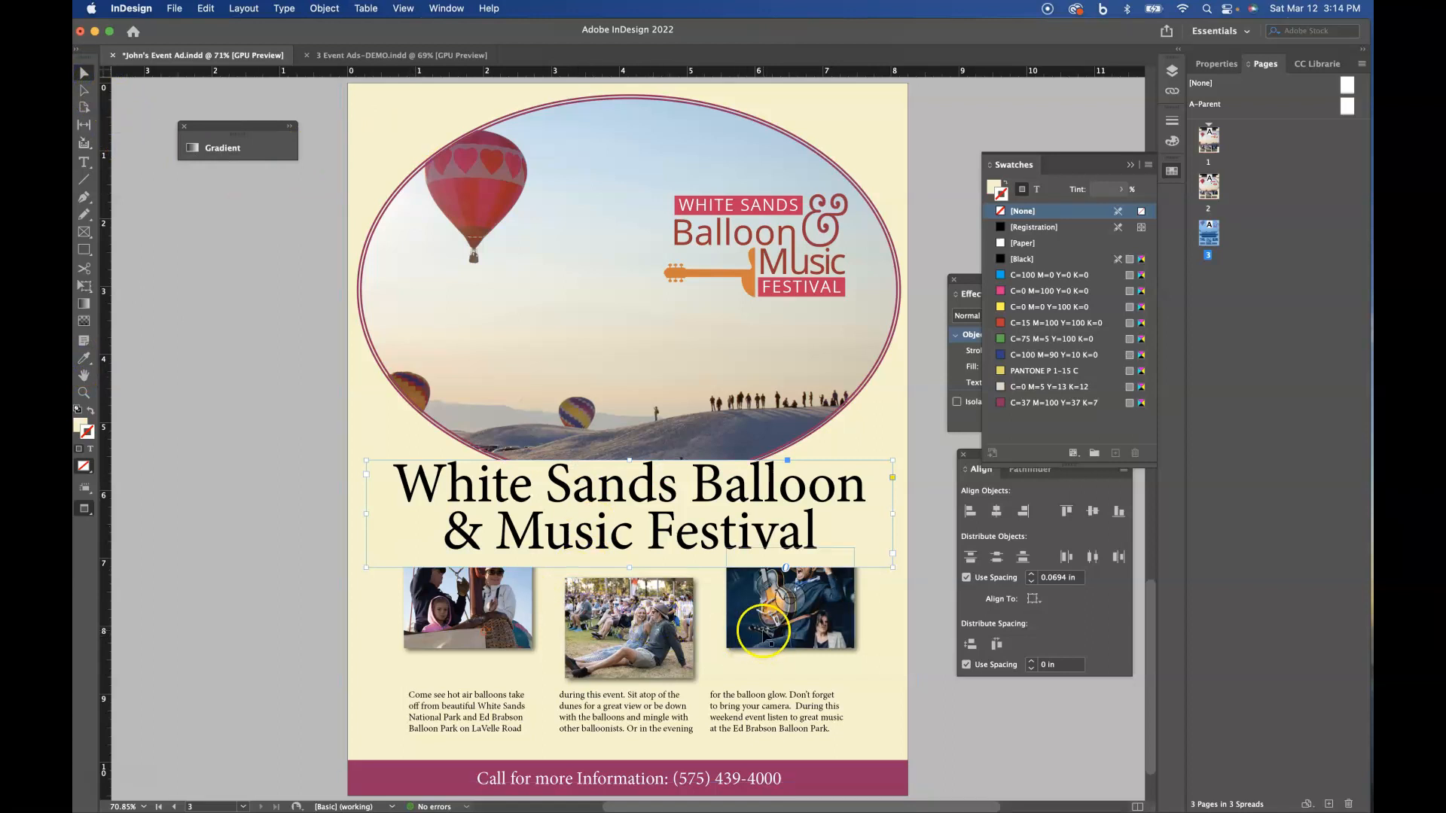
- Move the balloon basket and guitarist photos down about 0.4 in, level with the crowd photo in the middle
left_click(525, 638)
left_click(744, 634, "shift")
left_click_drag(744, 634, 750, 663)
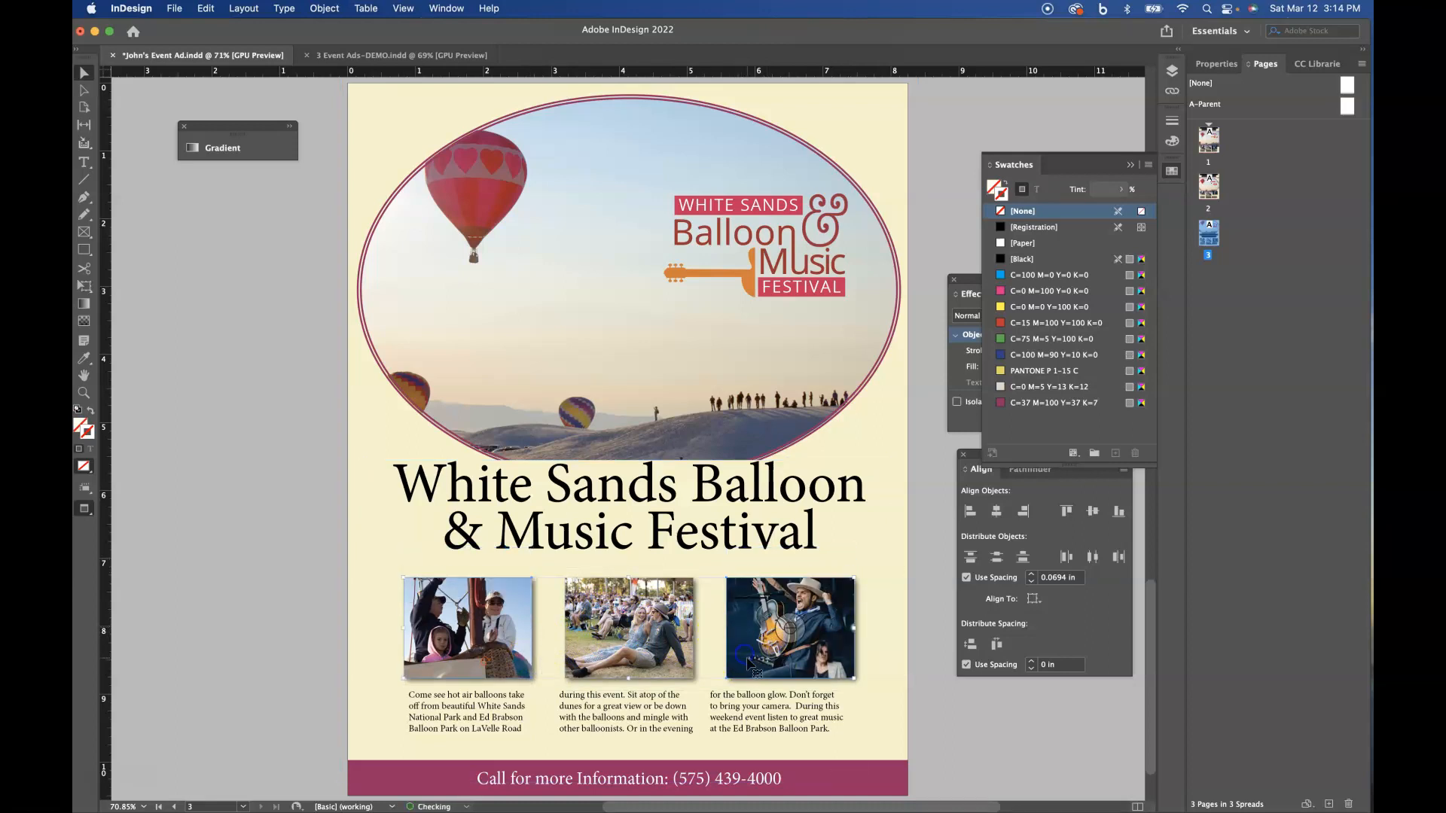
- Try using the balloon basket photo as the key object for aligning the three small photos, and undo the recent photo changes
left_click(917, 628)
left_click_drag(473, 631, 515, 626)
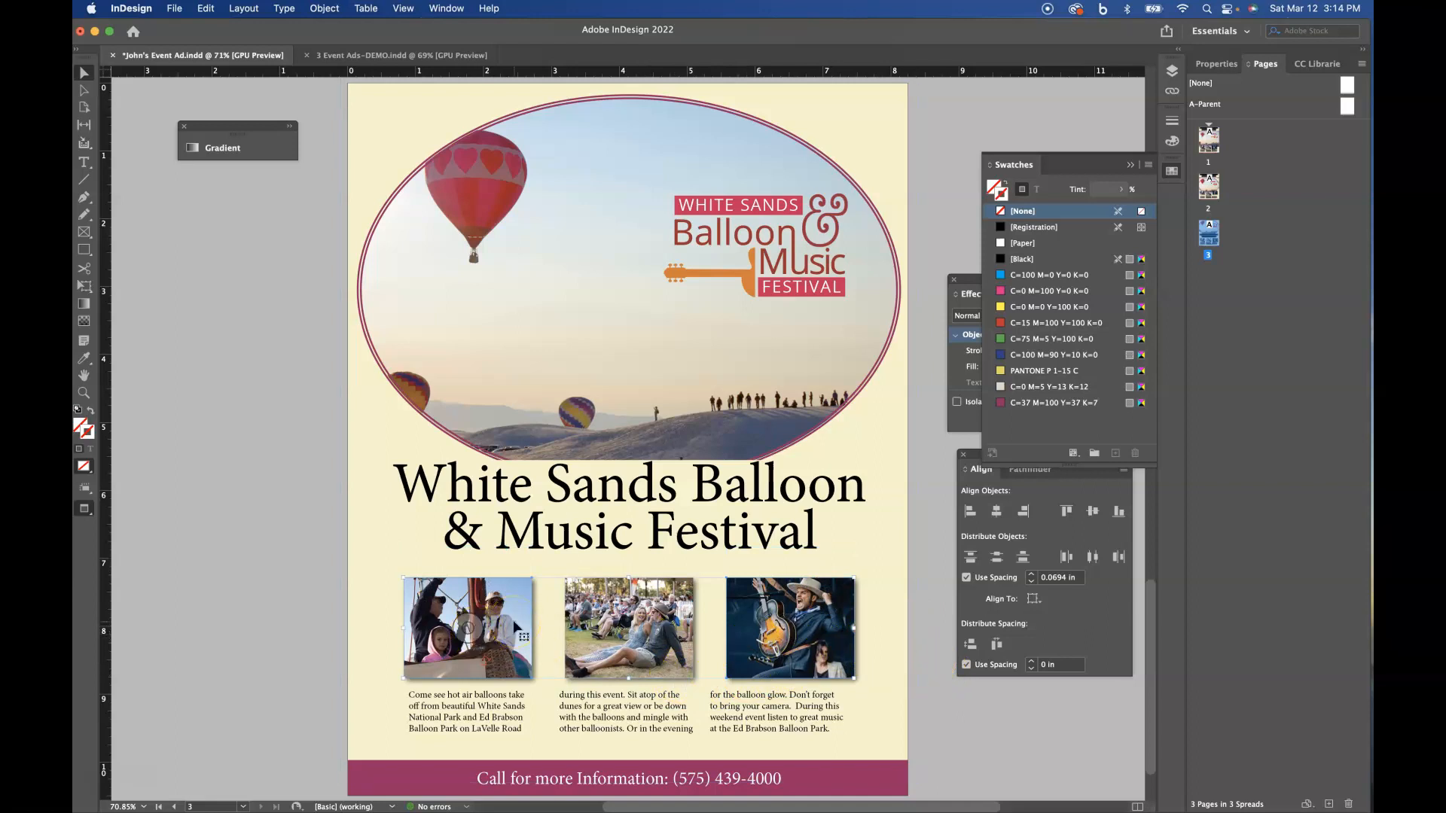
left_click(699, 595)
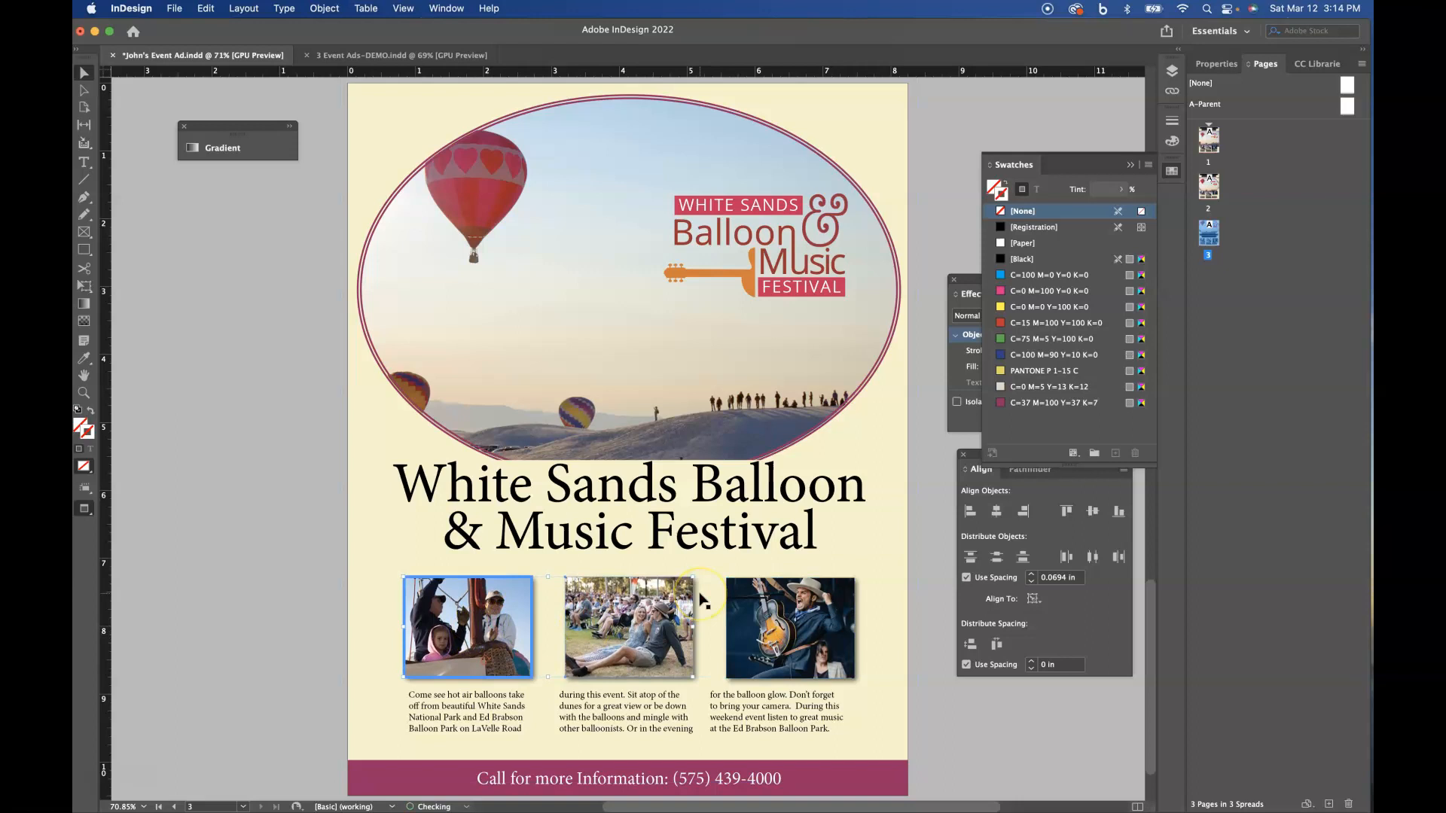
key("super+z")
key("super+z")
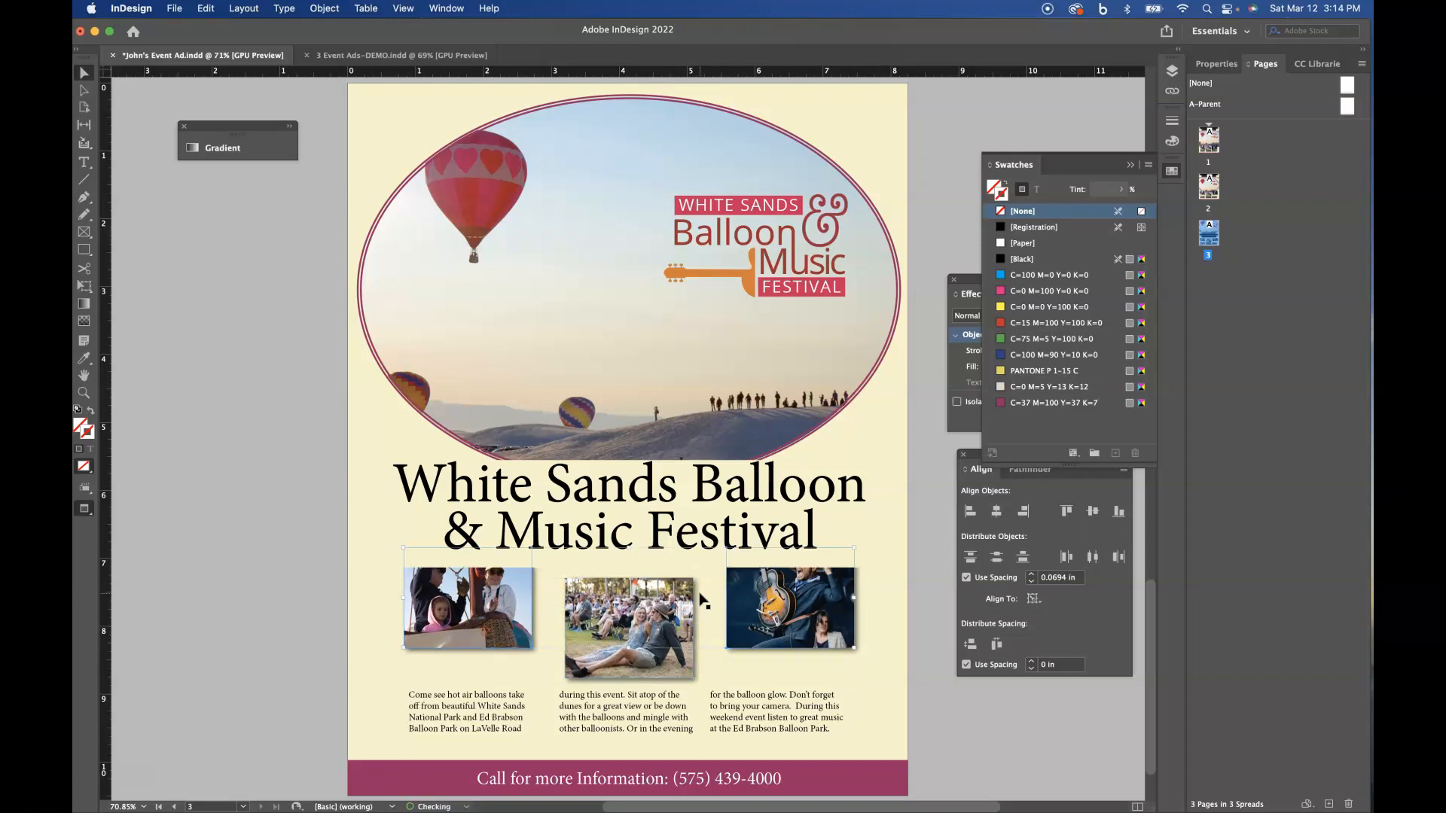
- Restore the balloon basket and guitarist photos to the crowd photo's level, and select the guitarist photo
key("super+z")
left_click_drag(741, 597, 677, 603)
left_click(928, 656)
left_click(841, 639)
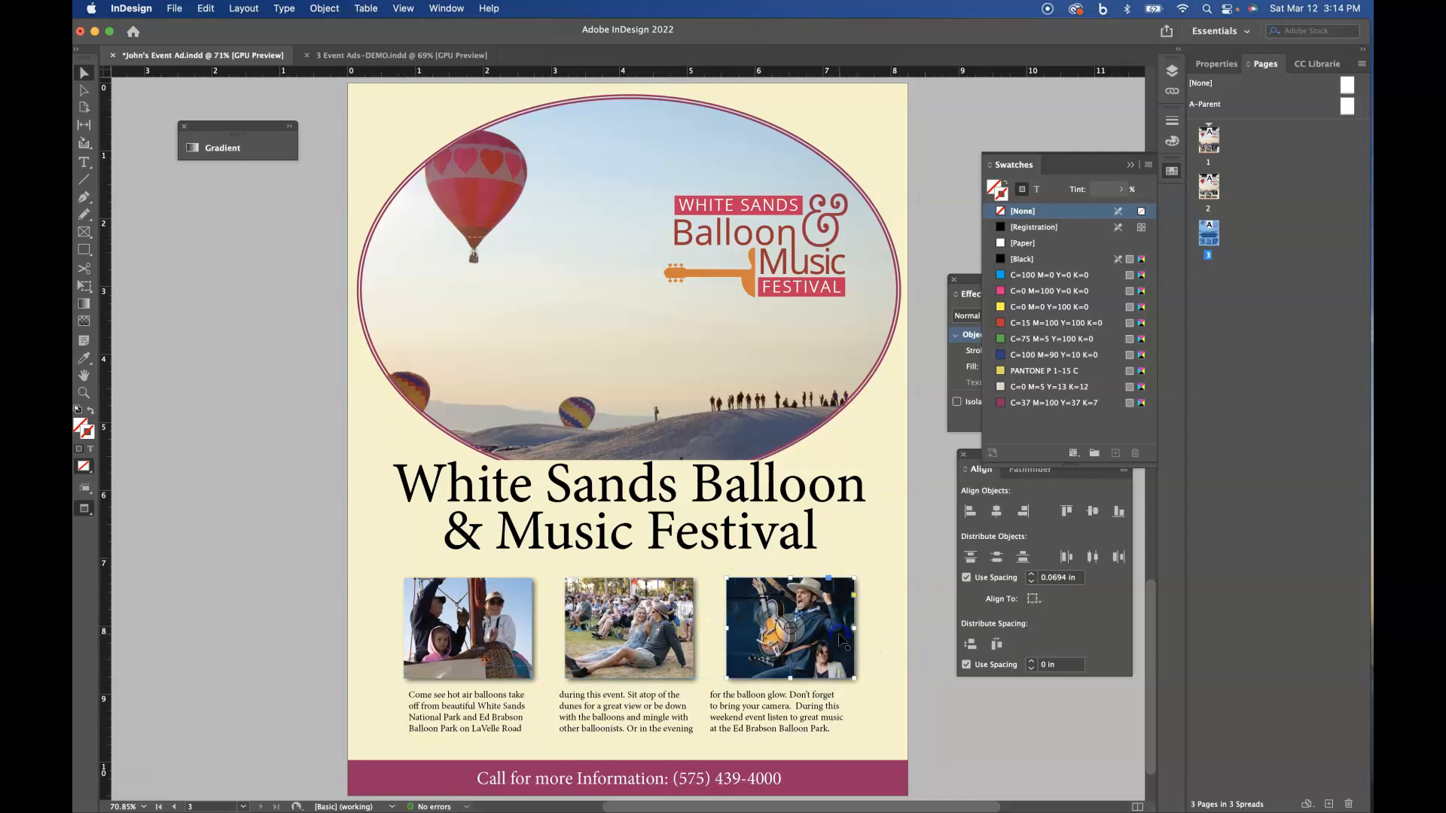
- Select all three small photos and move them up about 0.15 in towards the title
left_click(676, 632, "shift")
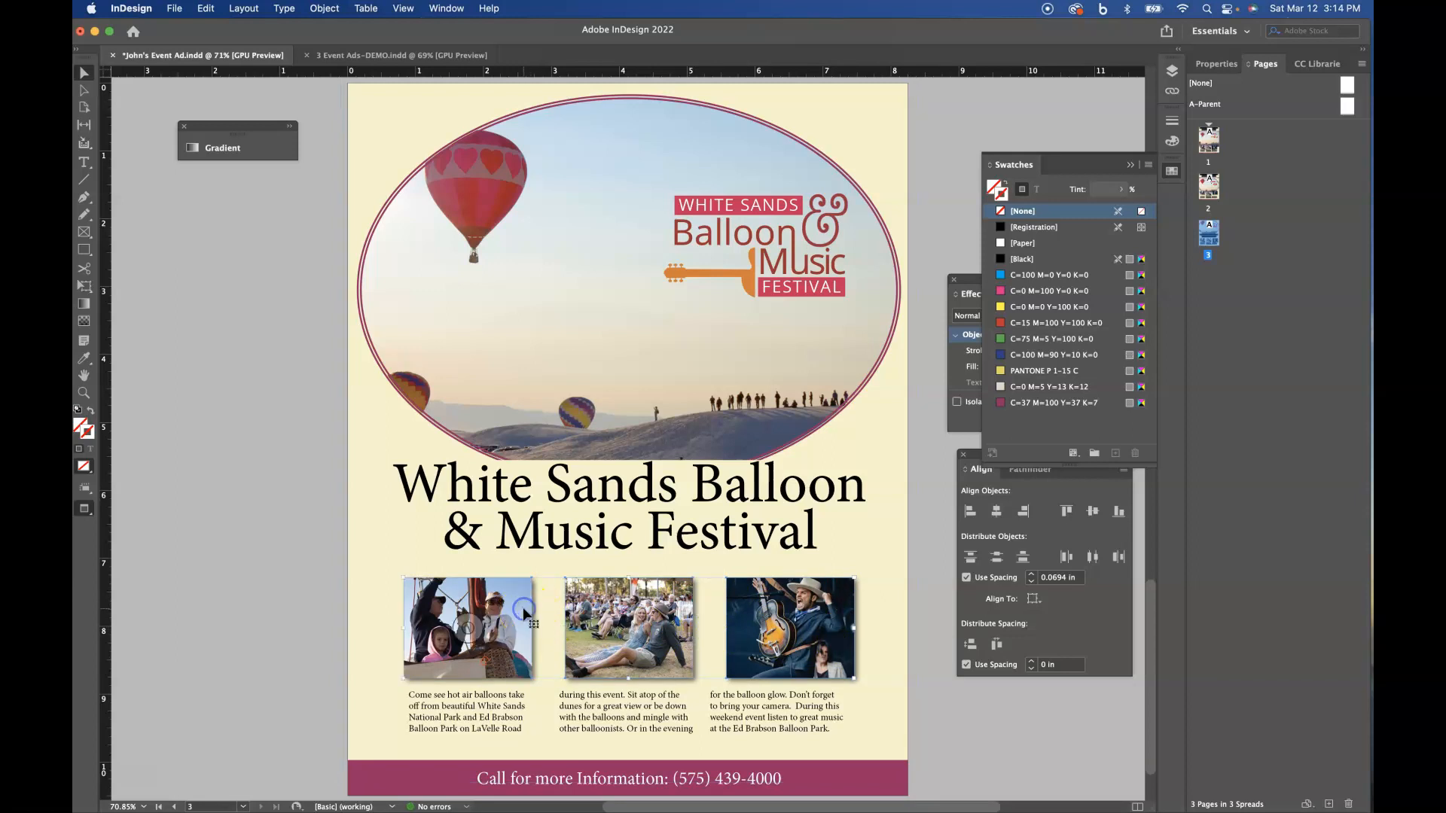
key("Up")
key("Up")
key("Up")
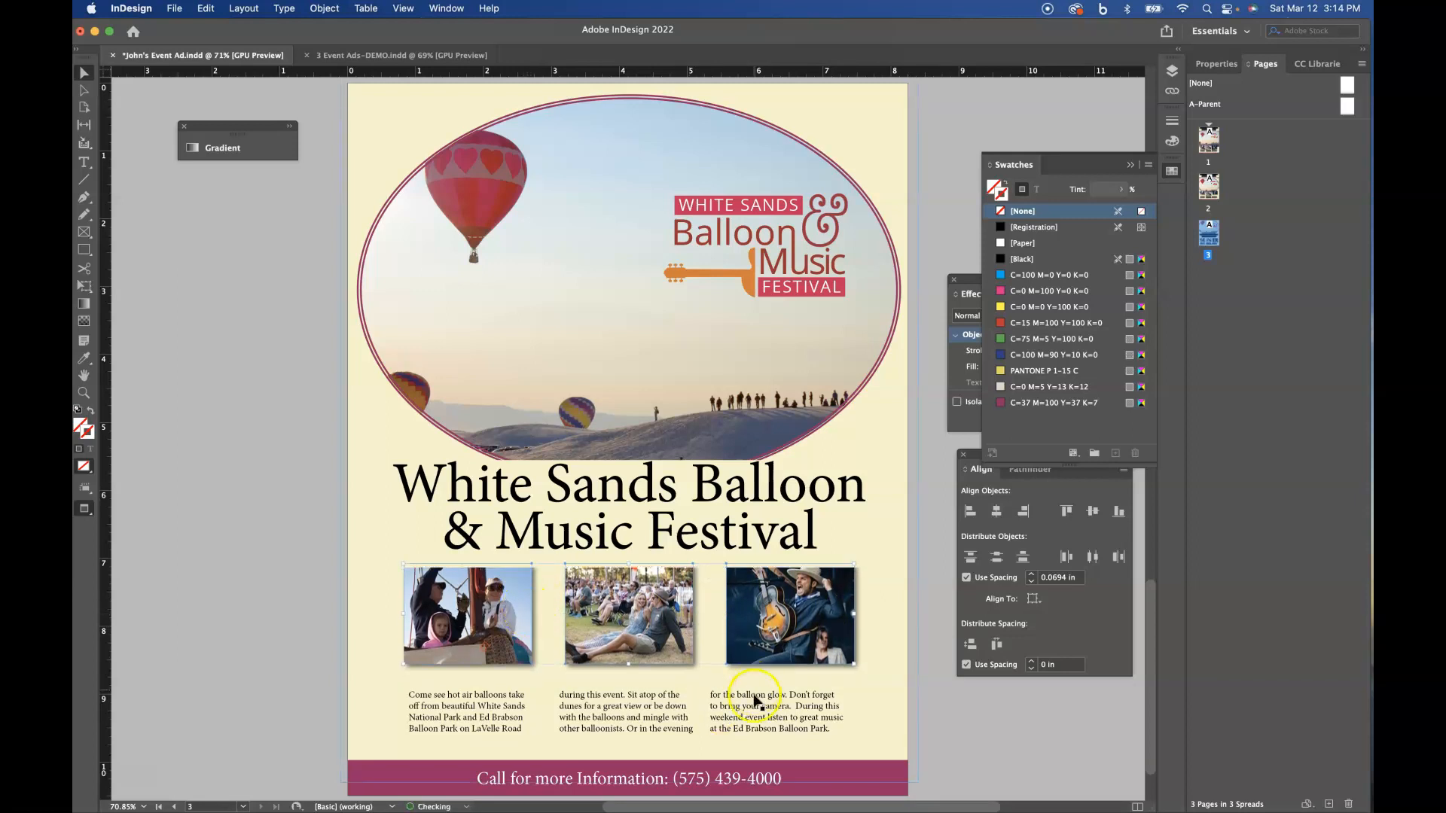
- Move the three-column body text up about 0.15 in, closer to the small photos
left_click(759, 704)
key("Up")
left_click_drag(651, 704, 652, 702)
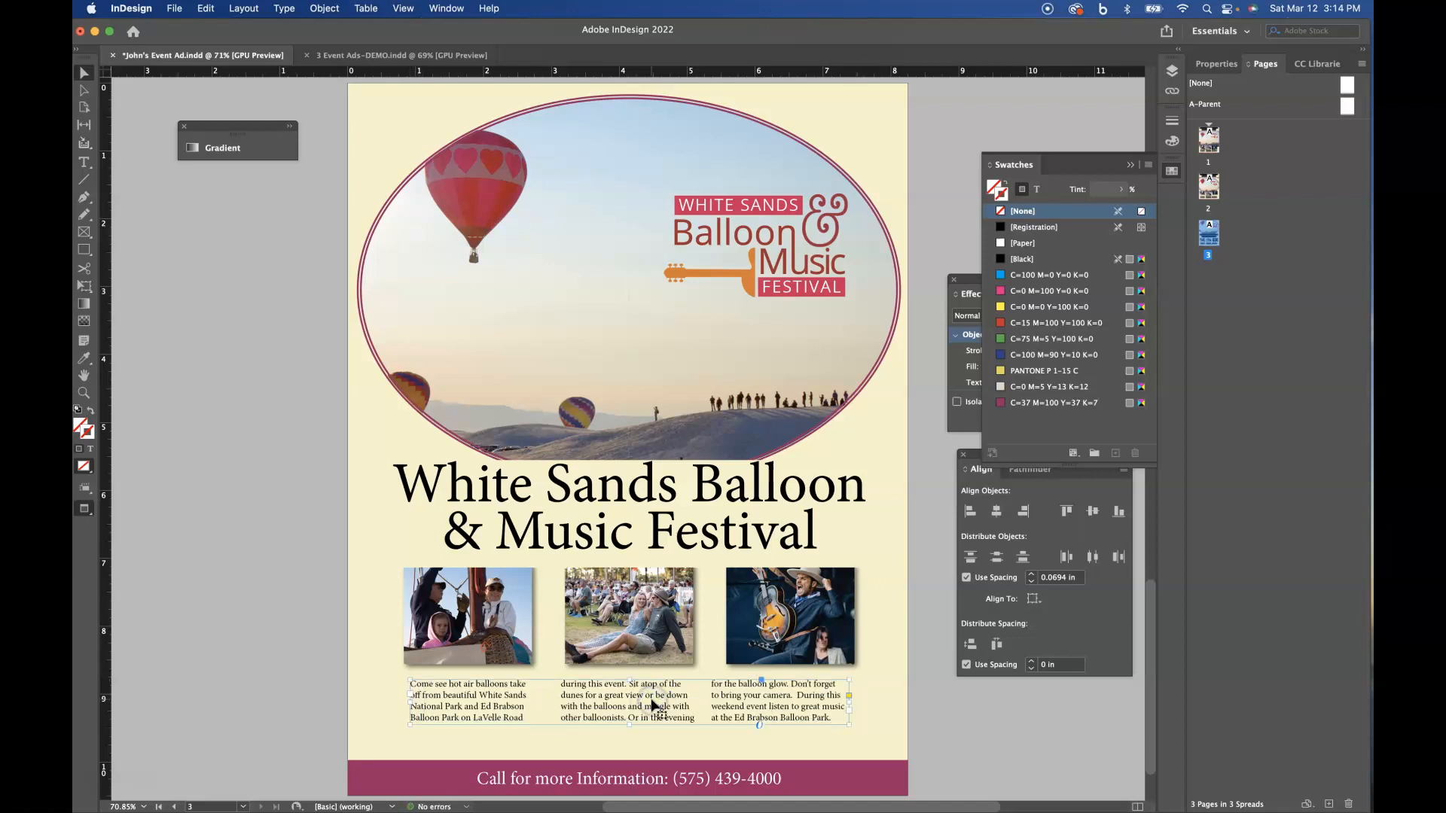
- Show the guides and shift the body text and the three small photos slightly to the right
key("w")
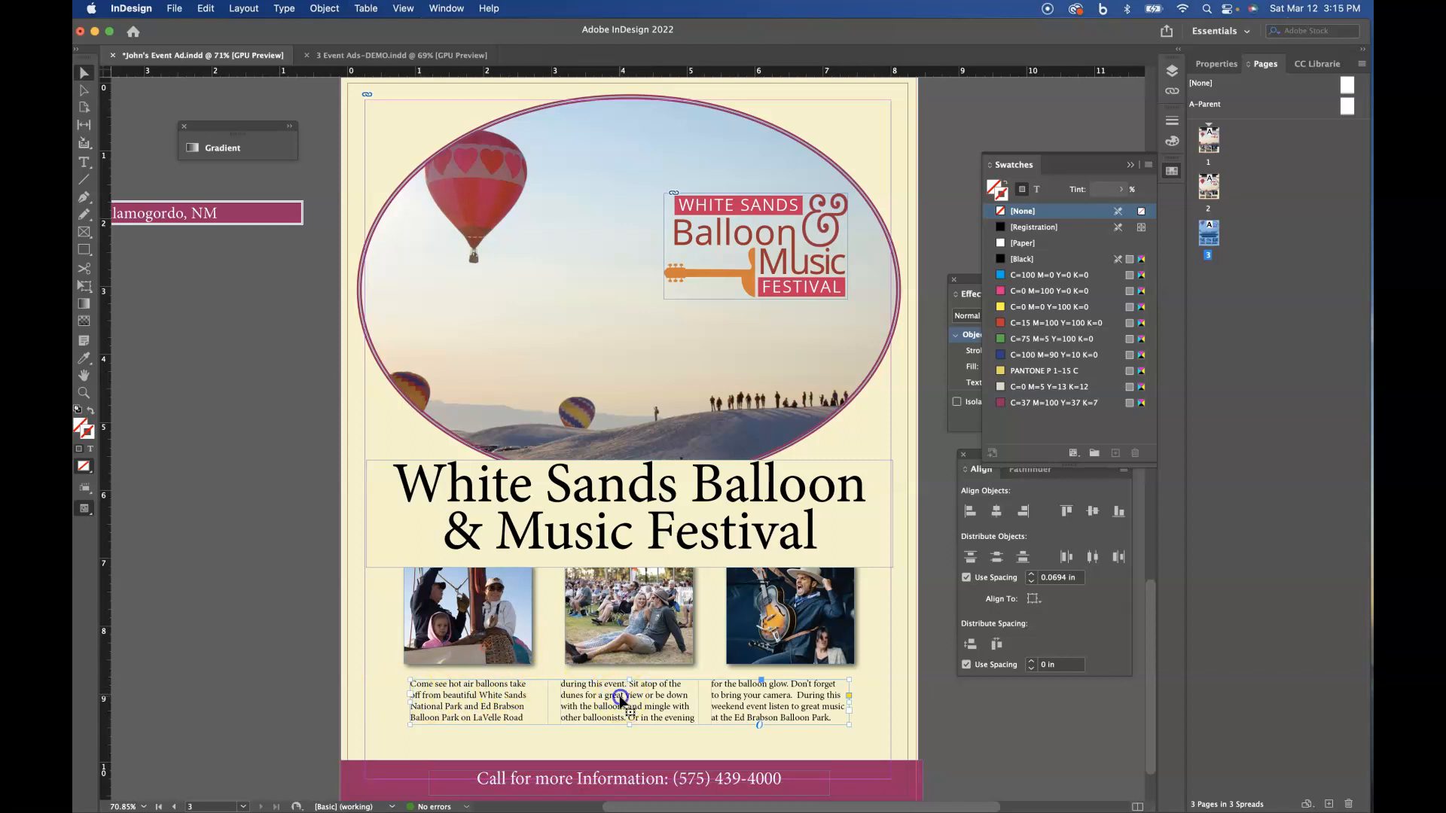
left_click_drag(620, 699, 625, 699)
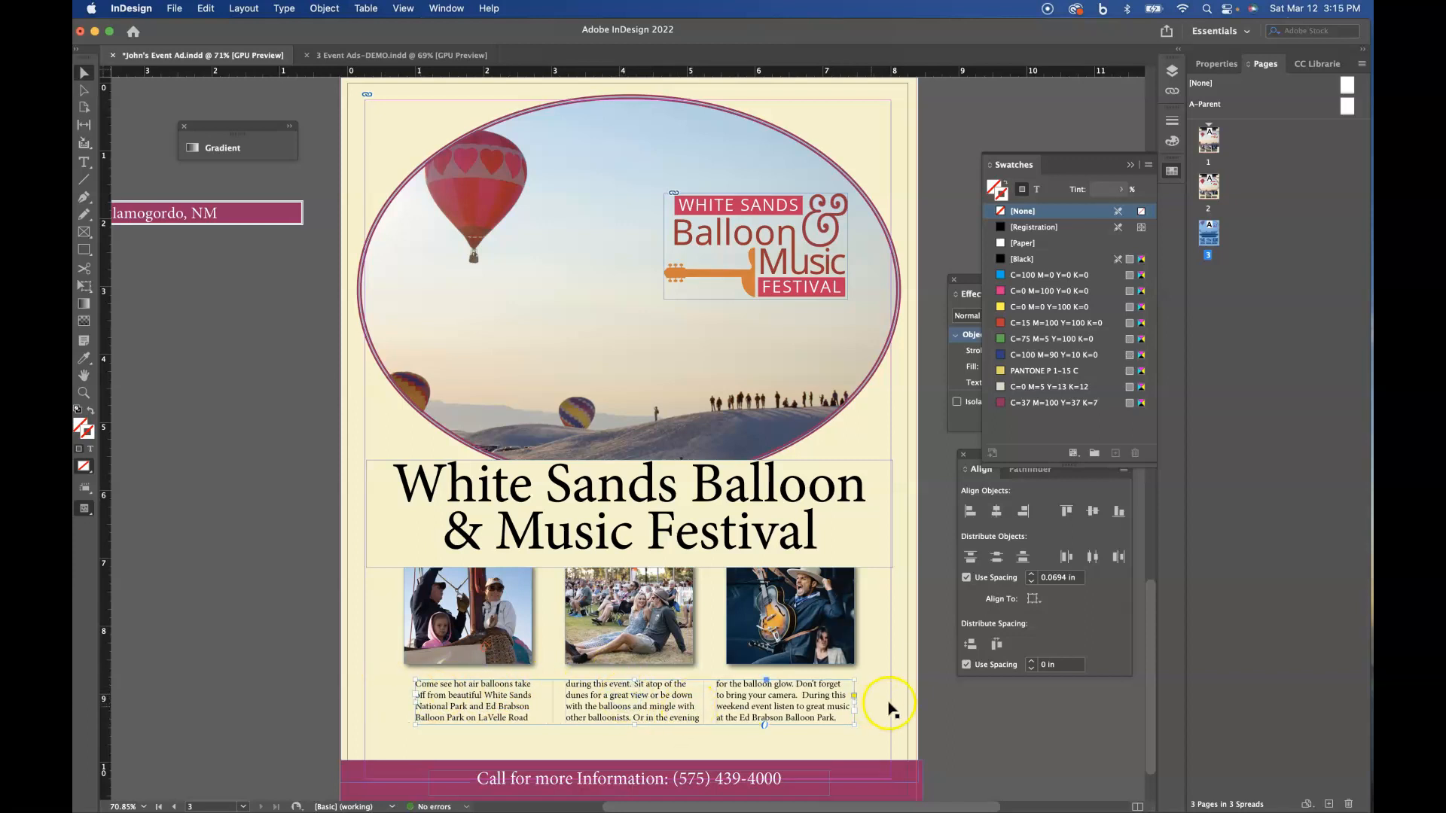
left_click(529, 623)
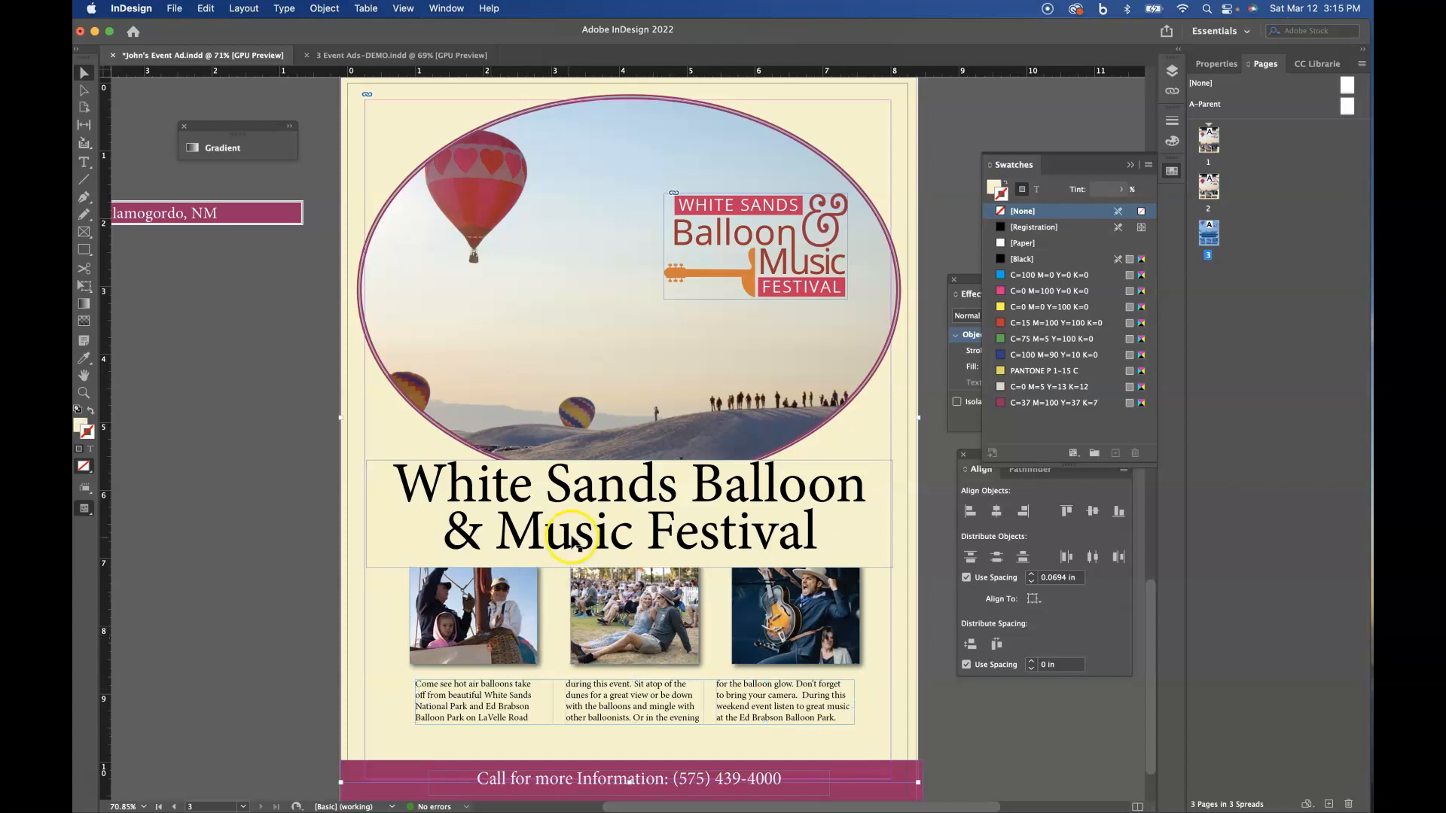
- Set the title text frame's inset spacing to 0.0625 in on all sides, and return to the preview view
left_click(599, 529)
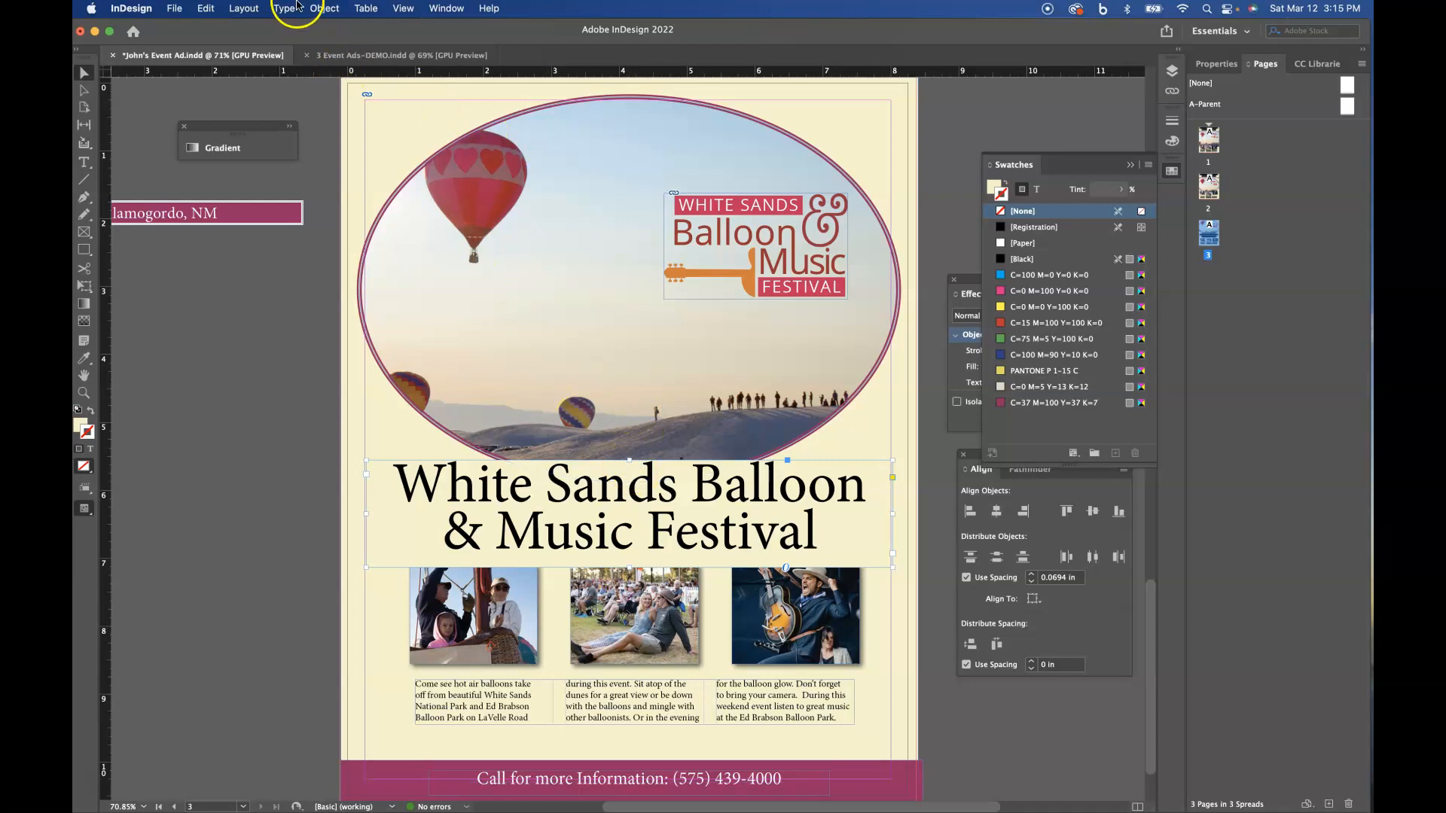
left_click(324, 9)
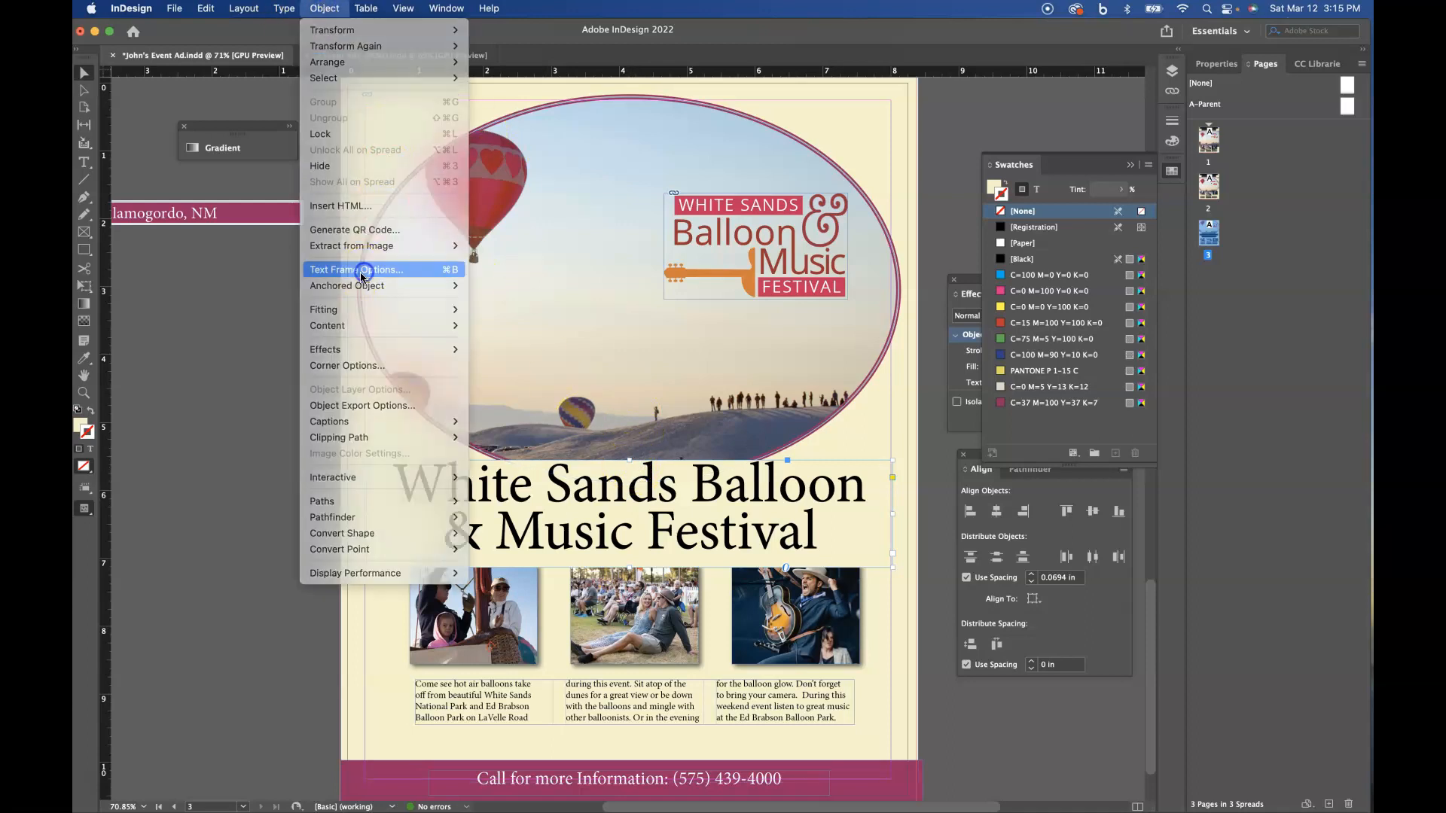
left_click(352, 271)
left_click(938, 472)
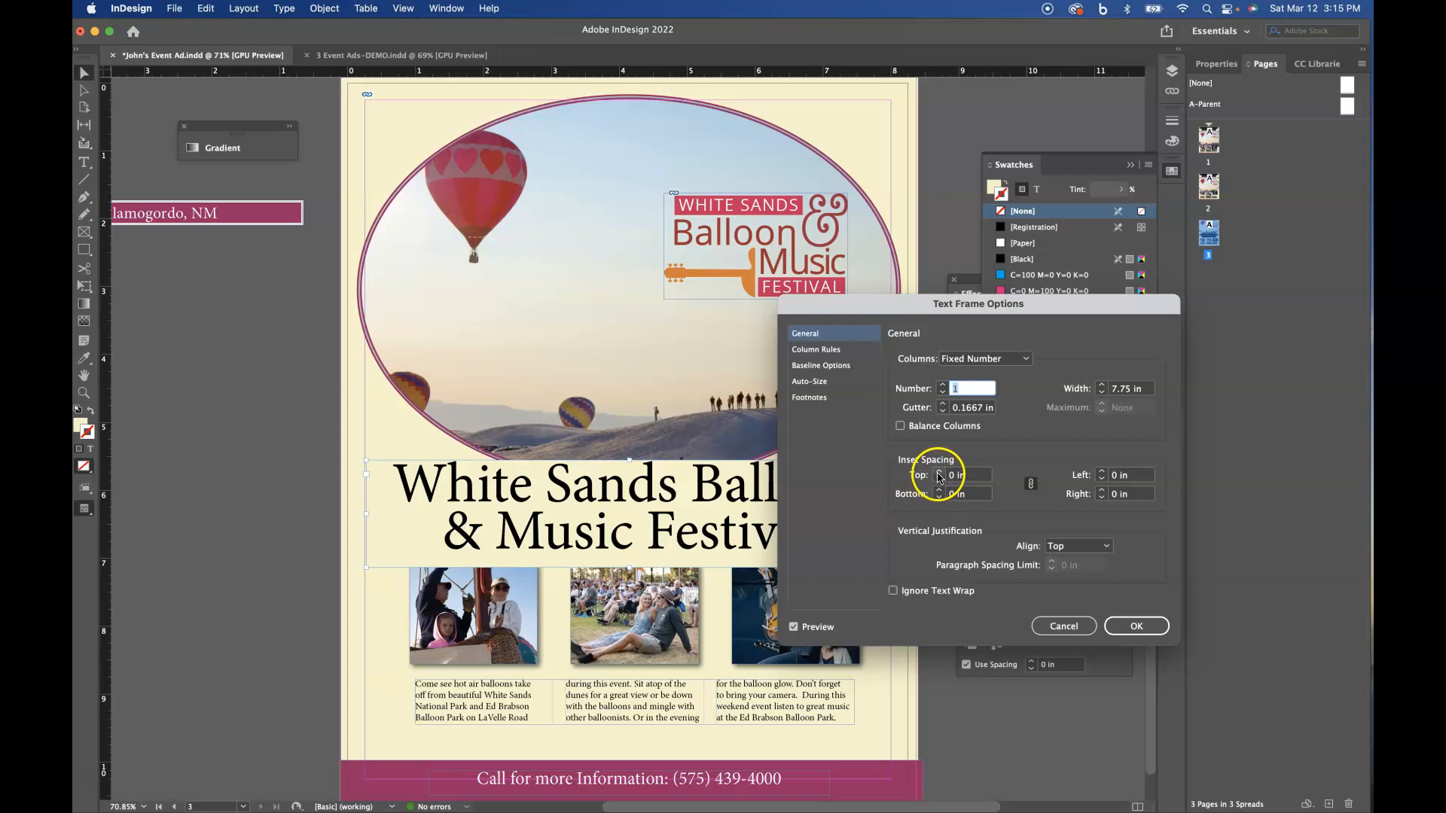
left_click(1146, 625)
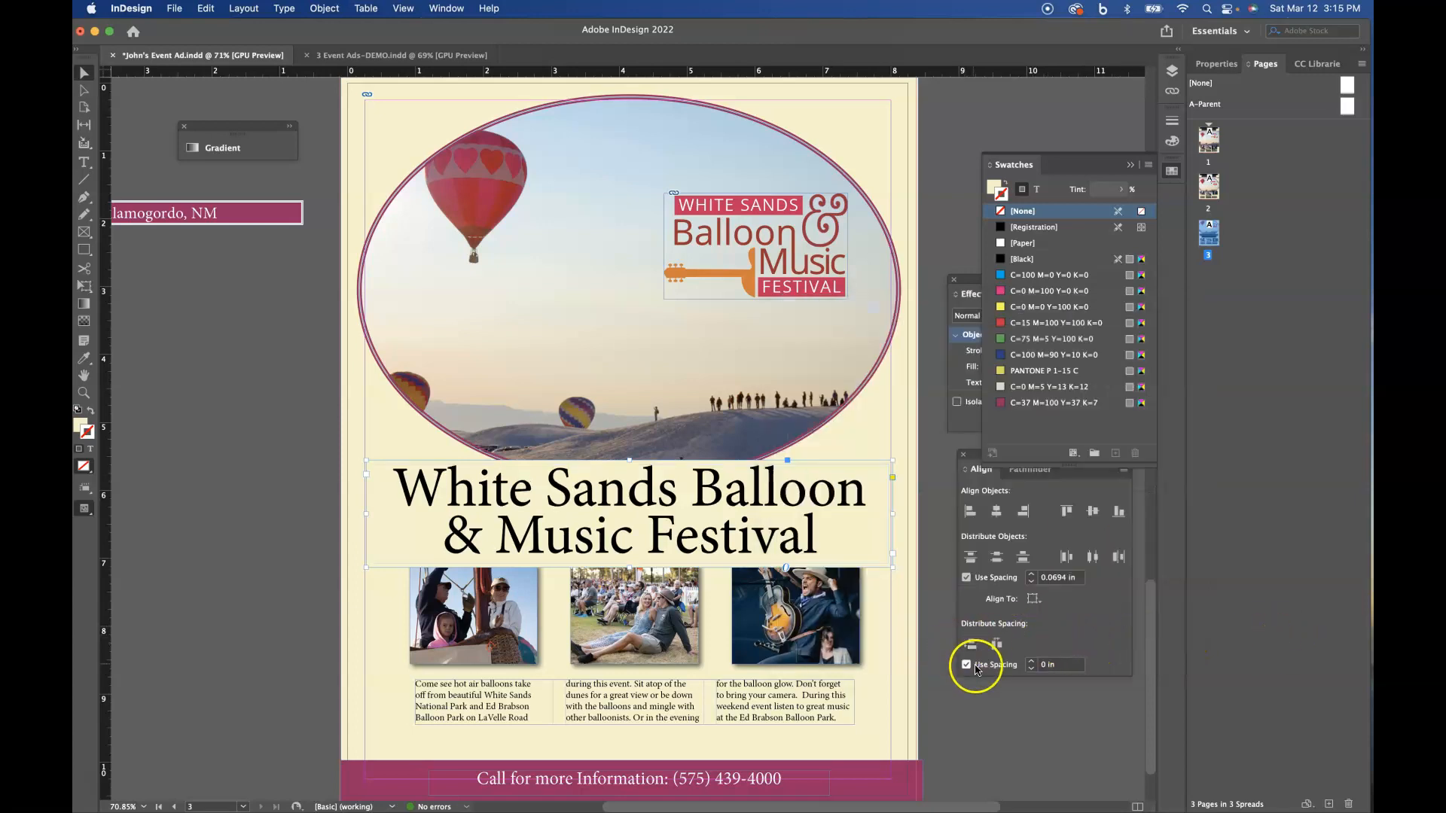
key("w")
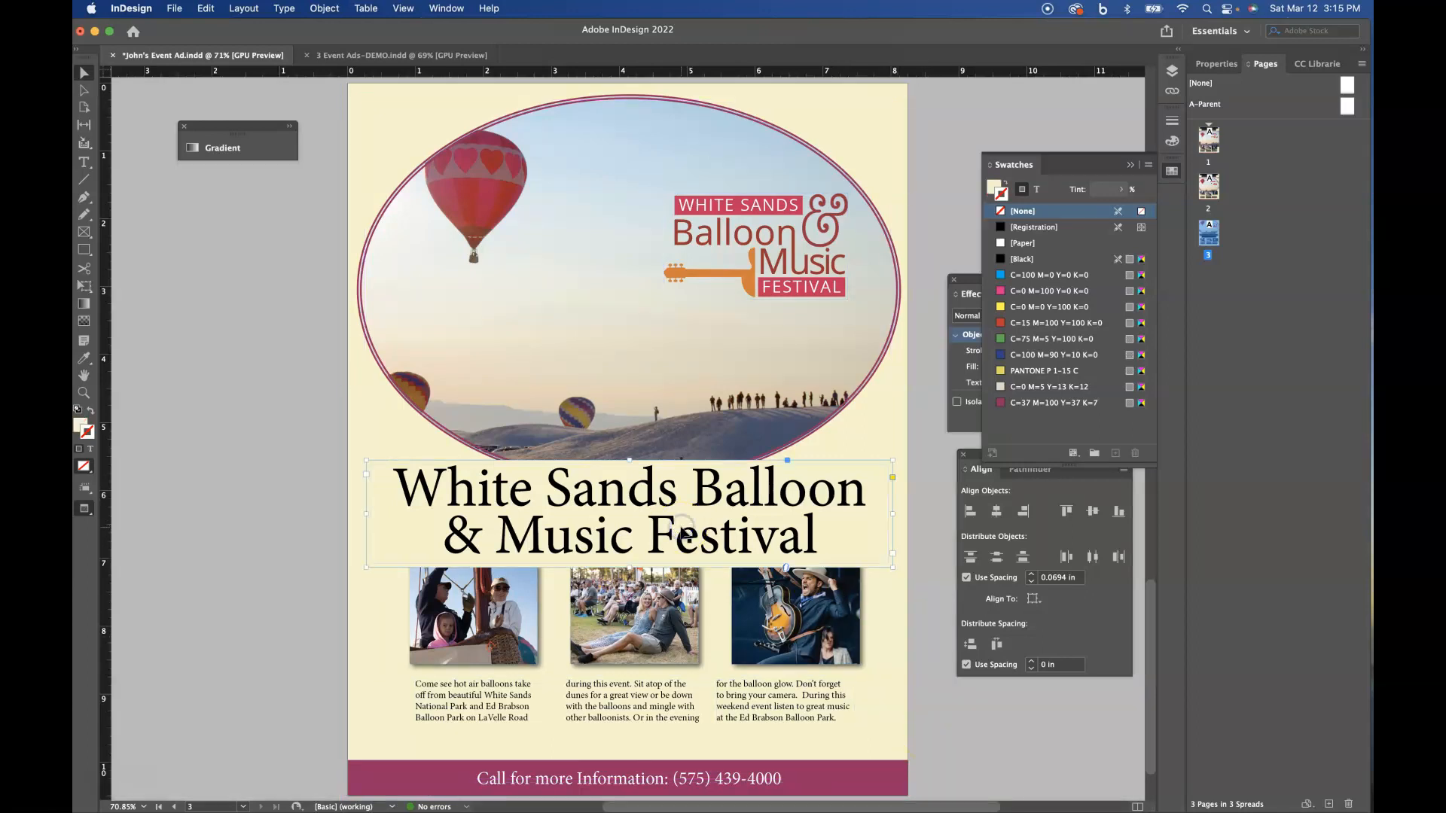
- Reduce the title text's font size to 57 pt
left_click(1220, 63)
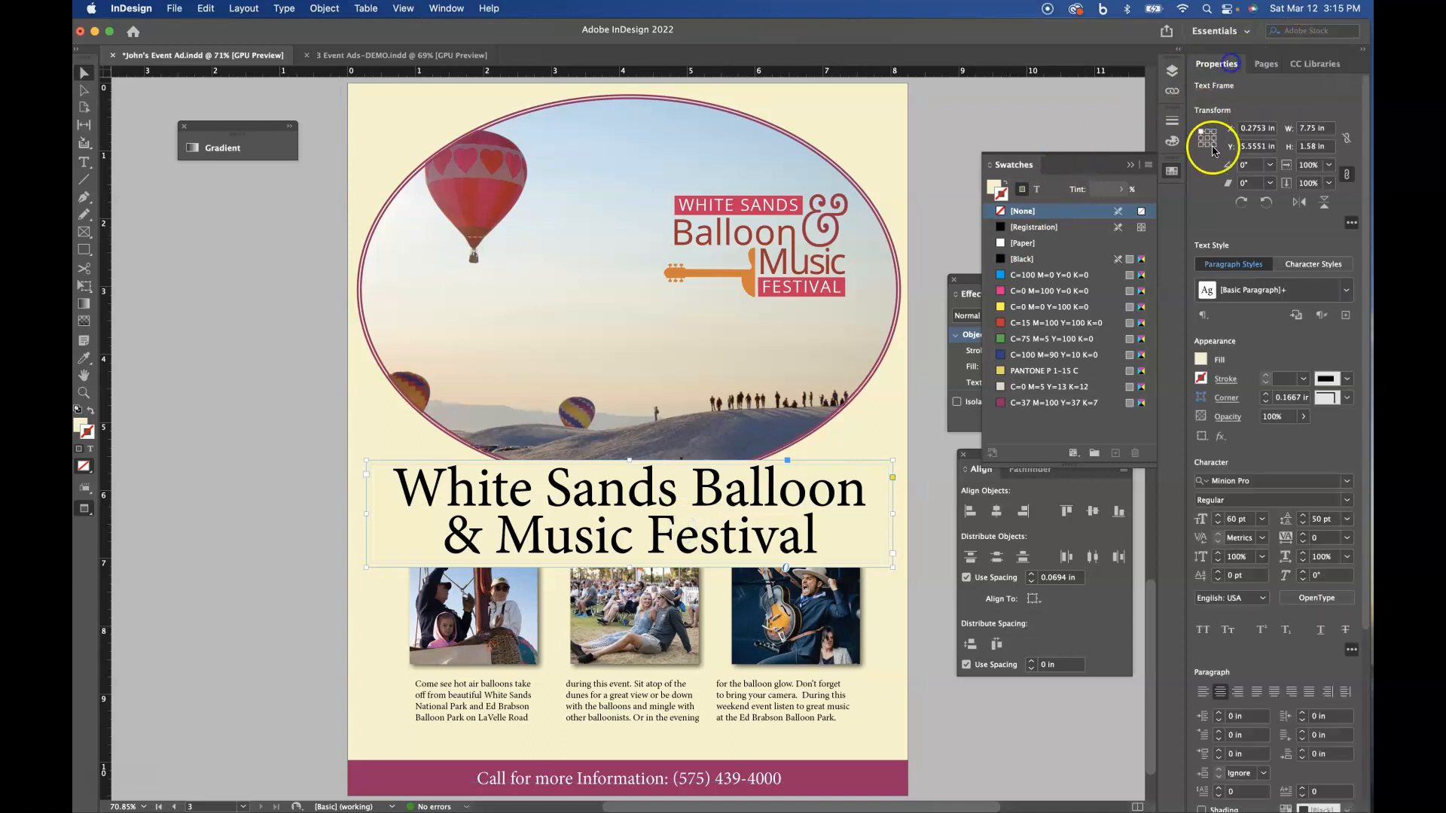
left_click(1218, 524)
left_click(1218, 524)
left_click(1218, 523)
- Narrow the title text frame to about 6.97 in and recentre it on the page, slightly lower
left_click_drag(893, 514, 839, 515)
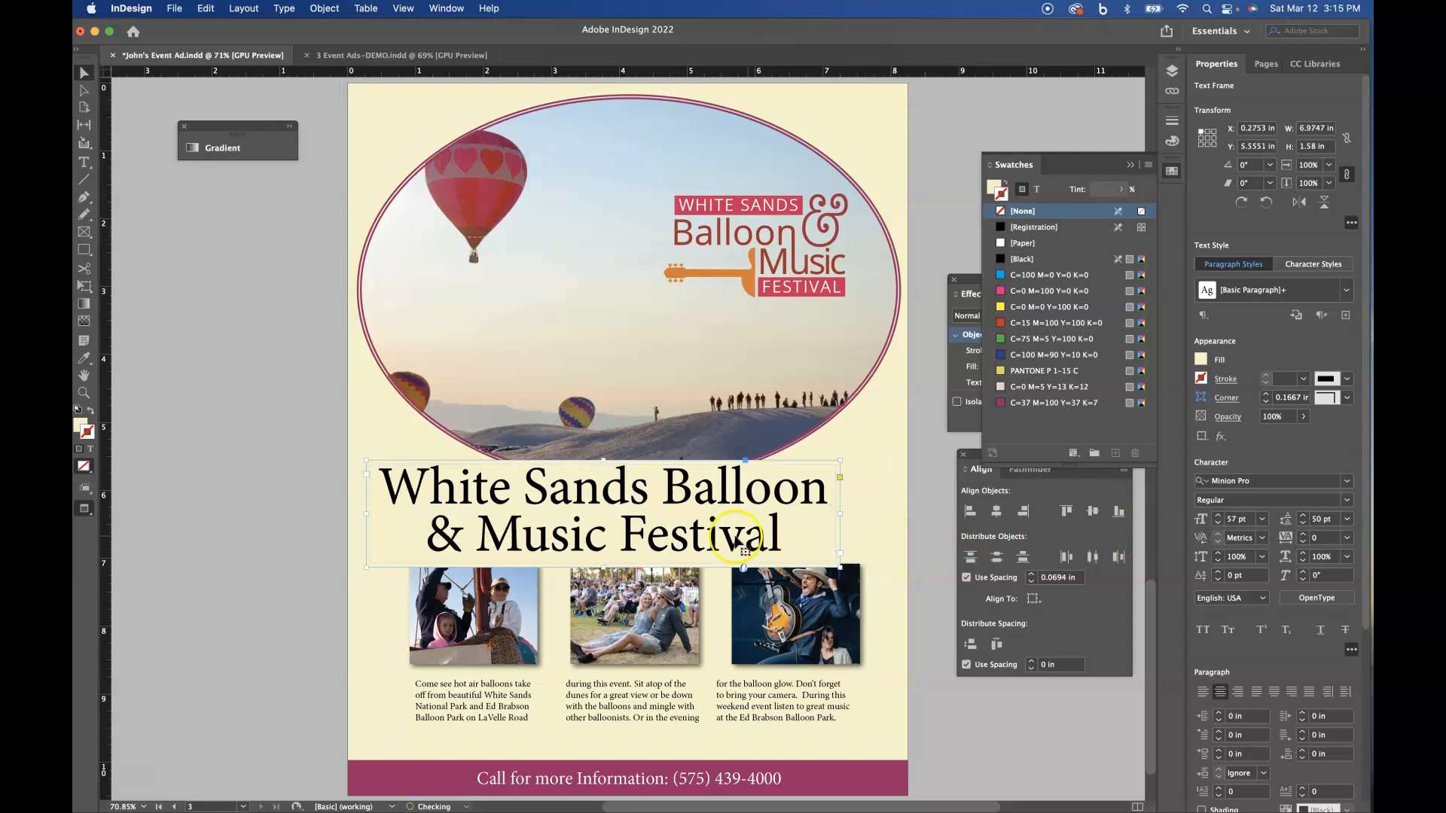
left_click_drag(619, 525, 663, 529)
left_click(978, 713)
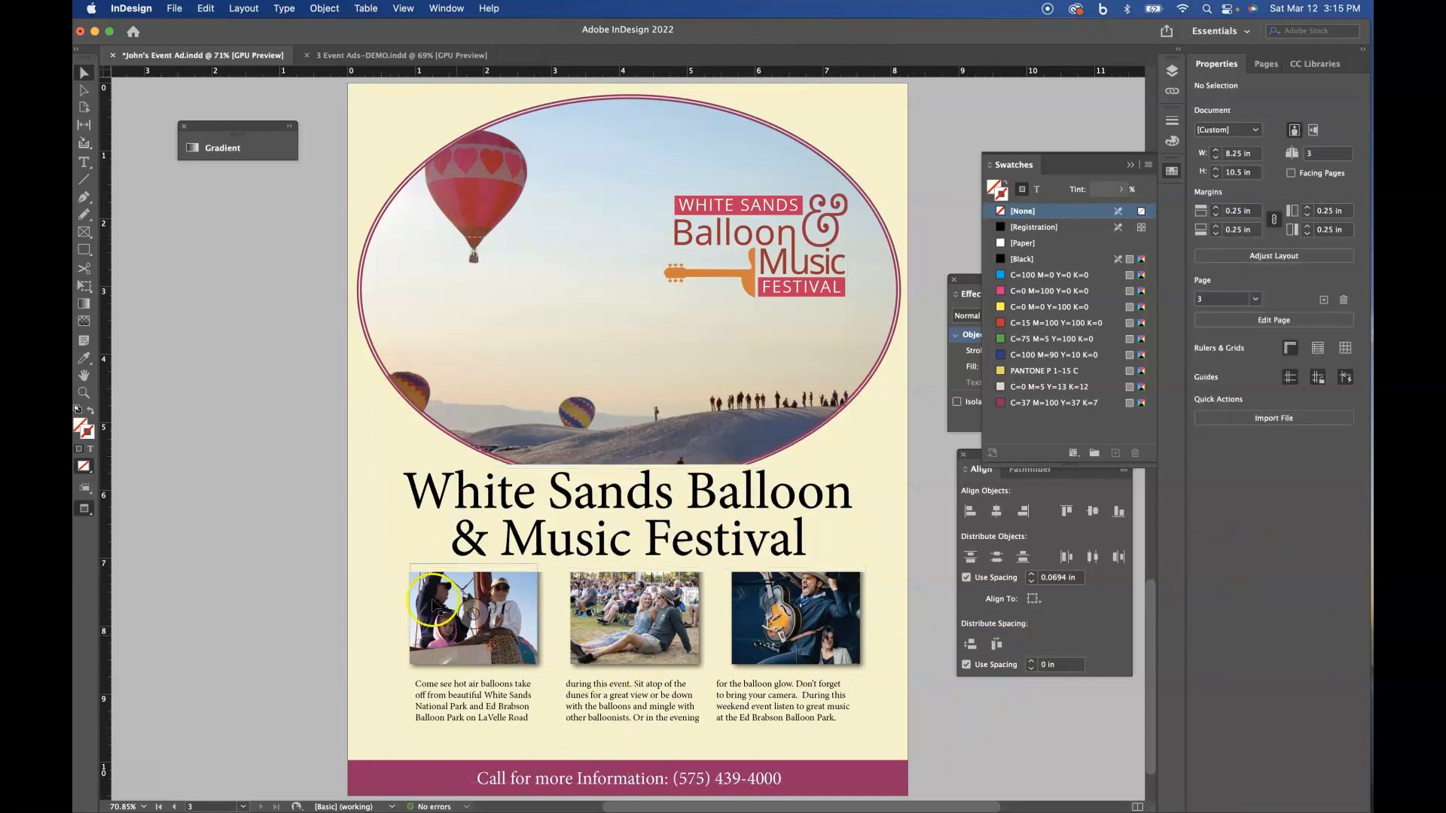
- Undo the accidental background drag, move the cream background rectangle from the Graphics layer to the Background layer in place, and lock that layer
left_click_drag(378, 595, 629, 686)
key("super+z")
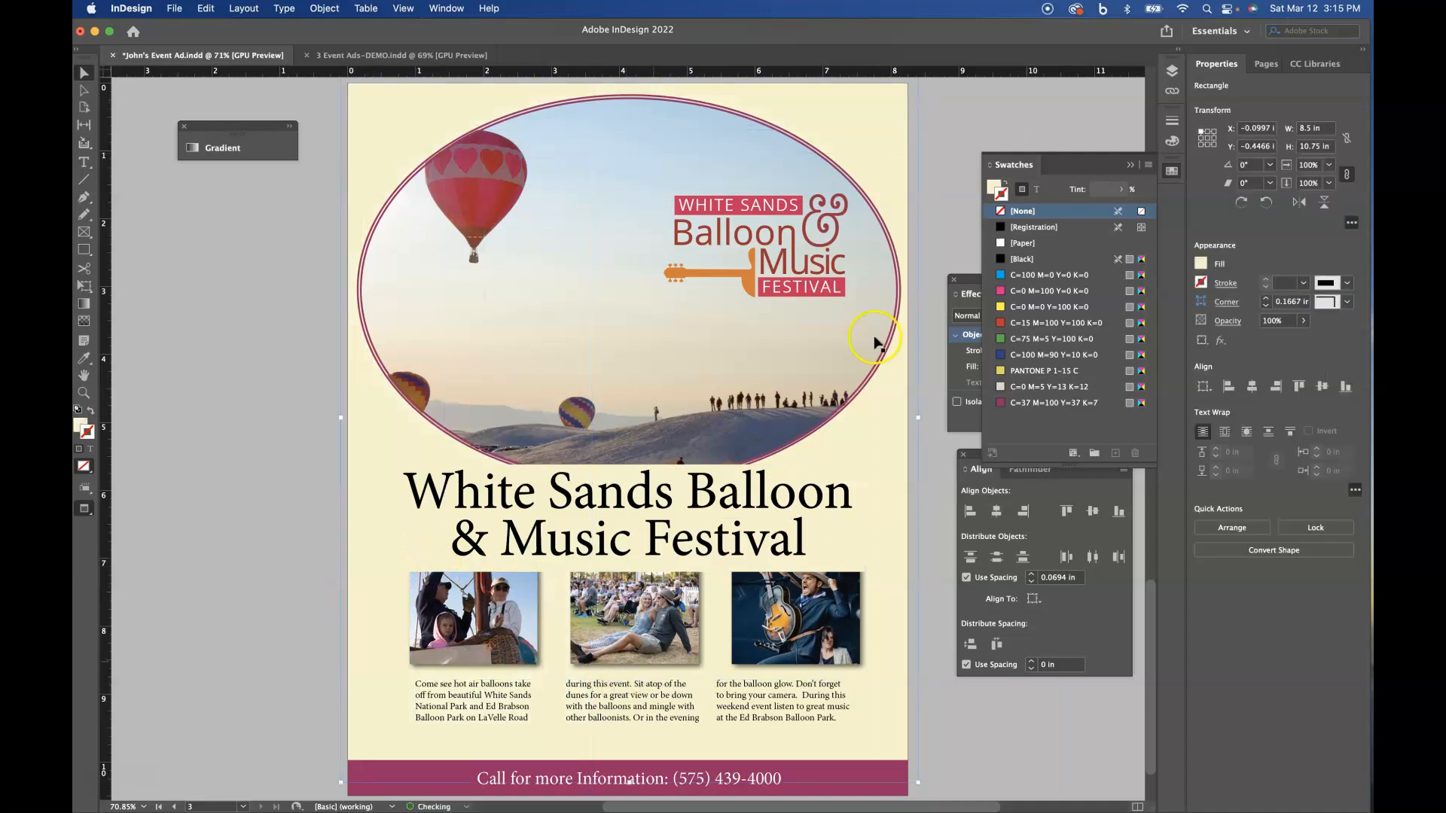
left_click(1172, 71)
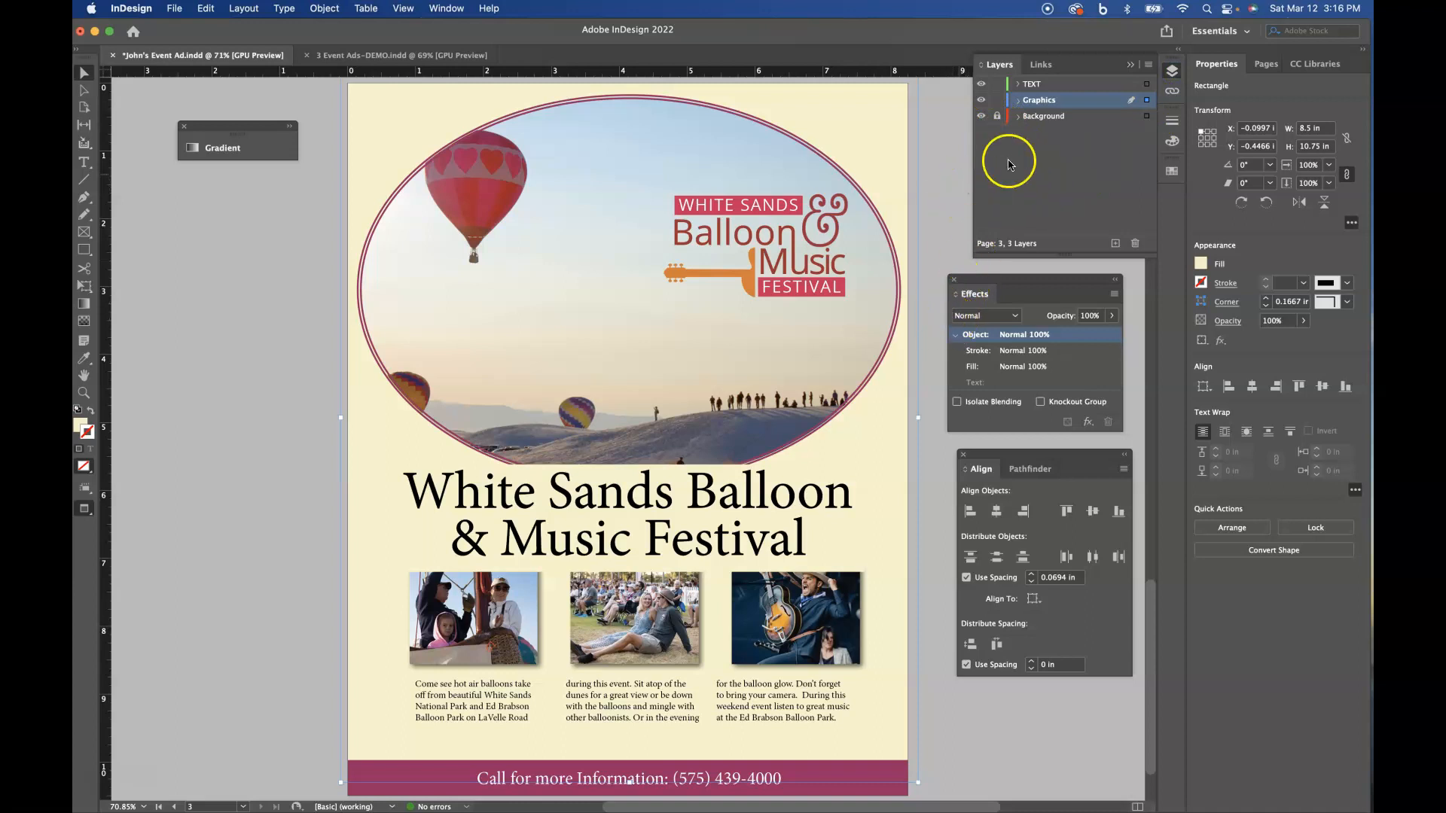
left_click(997, 116)
key("Delete")
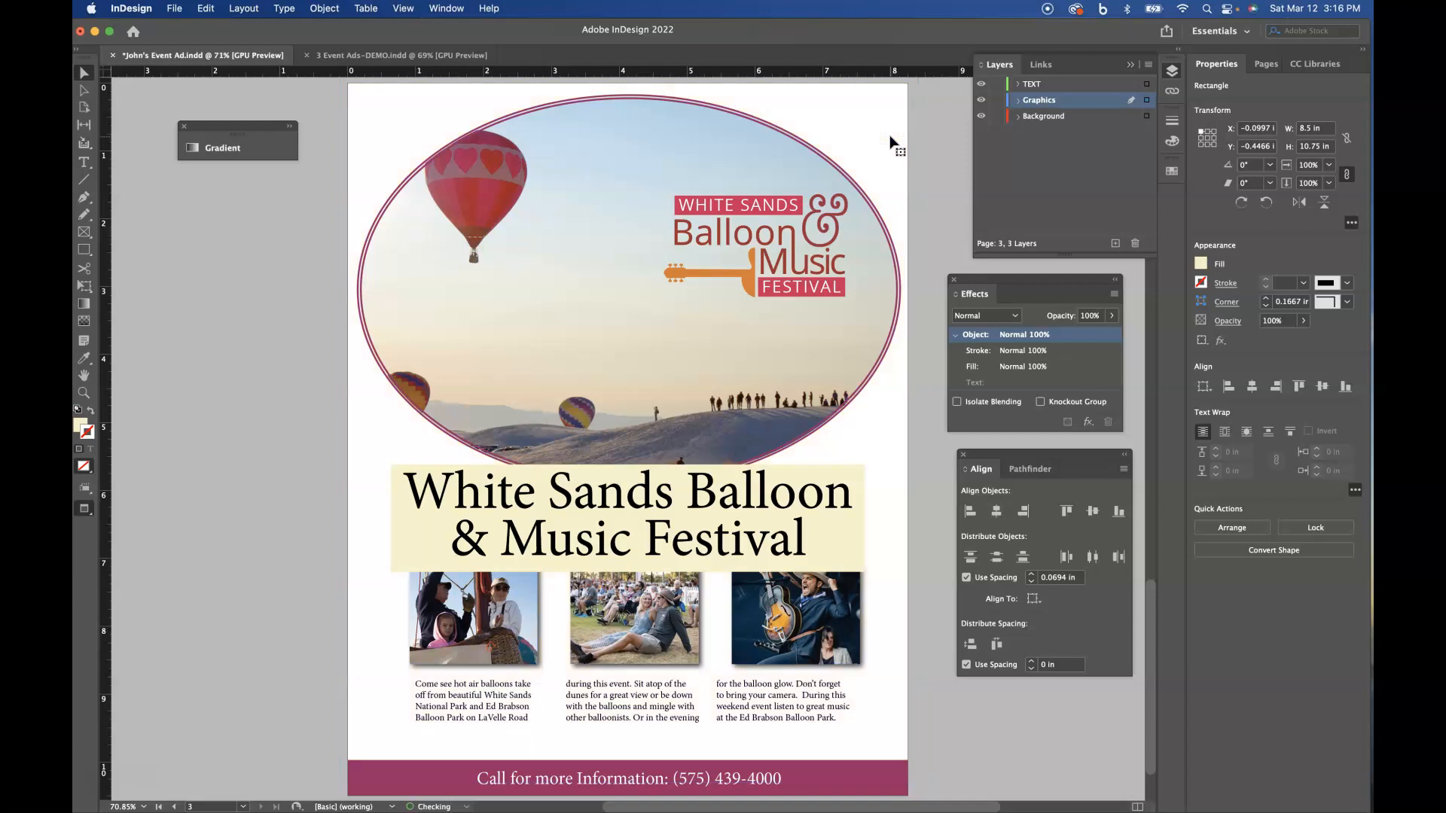
left_click(1043, 118)
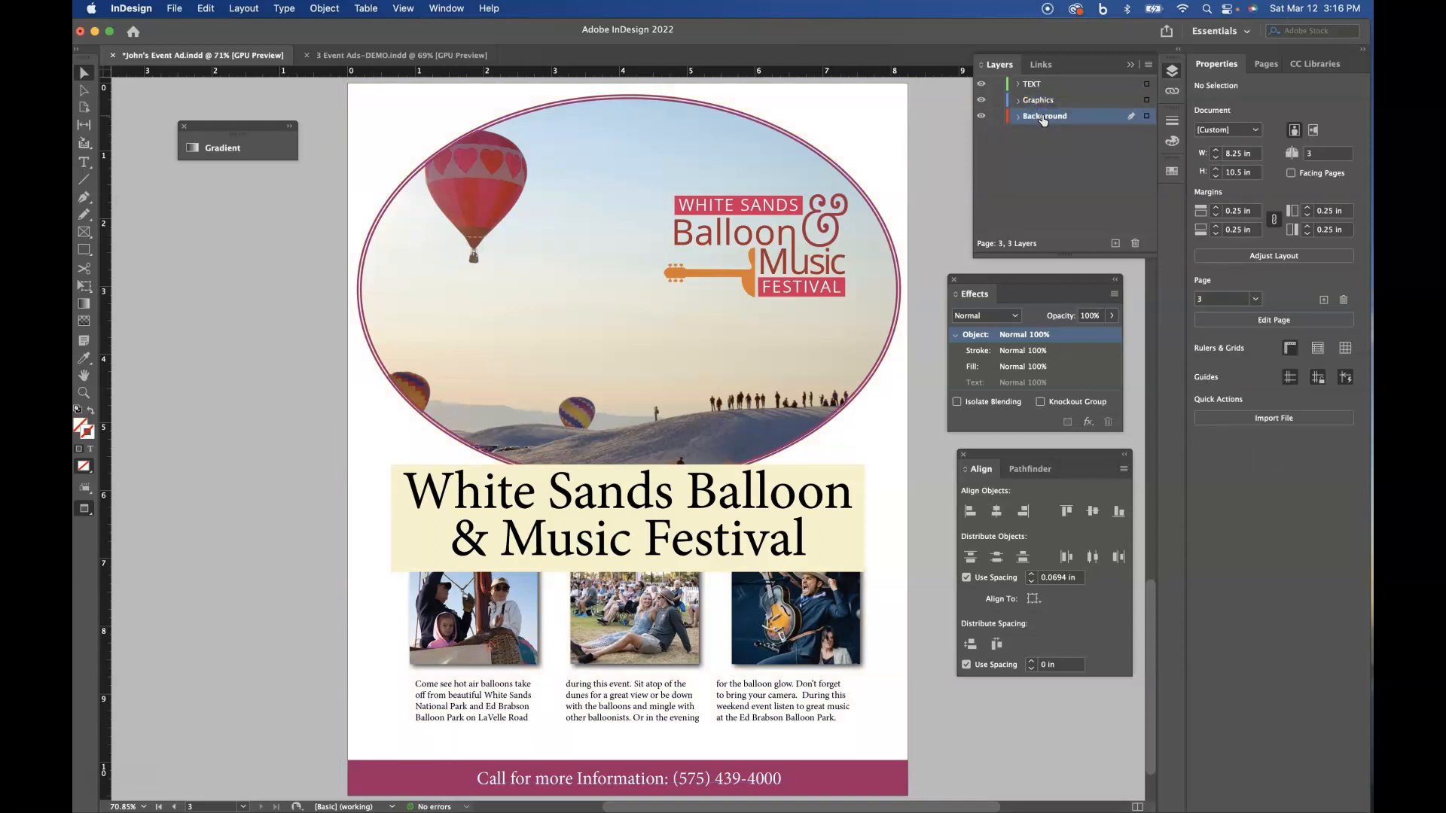
key("super+v")
left_click(998, 117)
- Shift the three small photos and the body text together about 0.1 in left, centring them under the title
left_click_drag(644, 754, 801, 661)
left_click(725, 537, "shift")
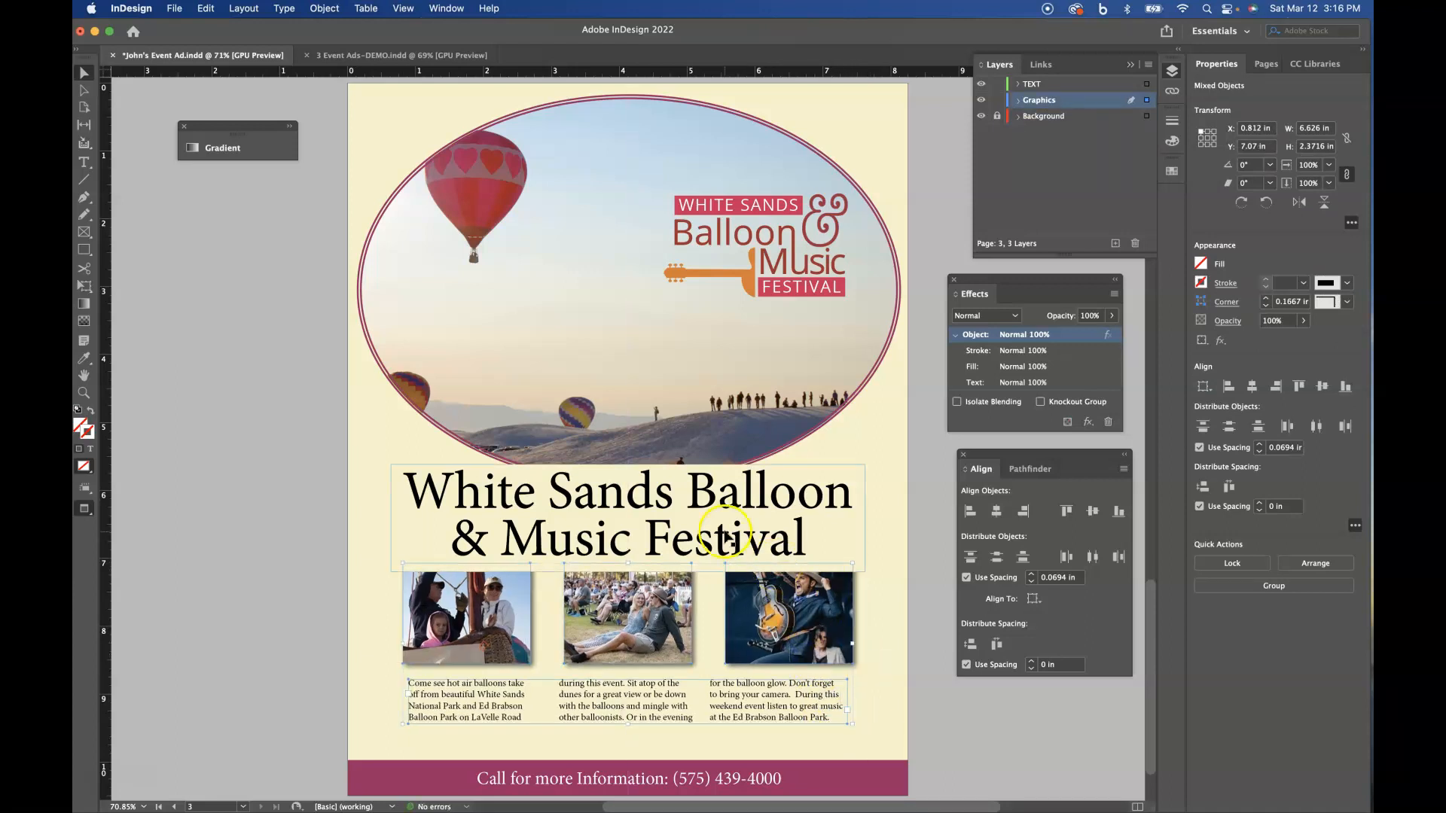
left_click(725, 537)
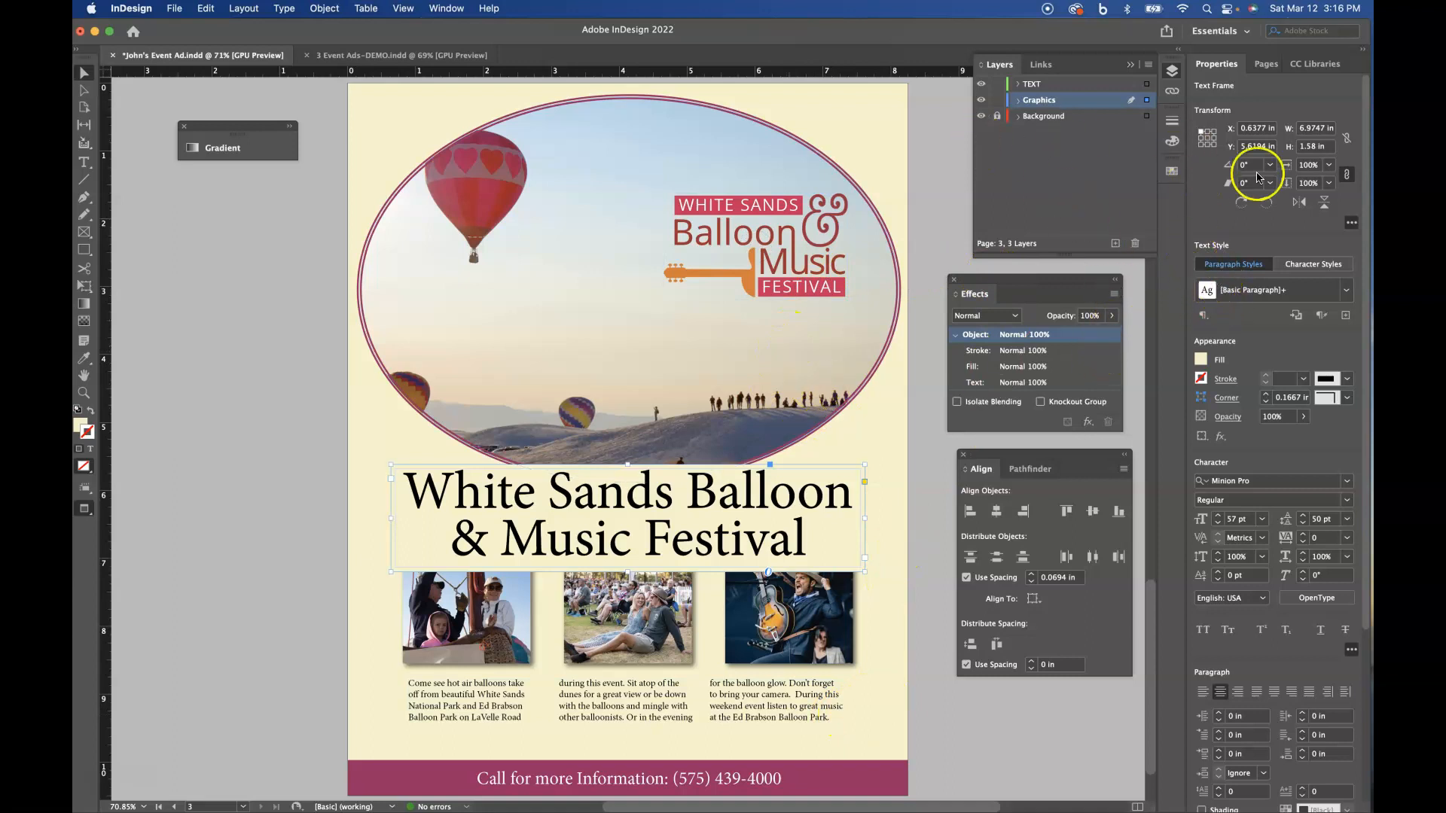
- Copy the date and location banner from page 1 and return to page 3
left_click(1267, 65)
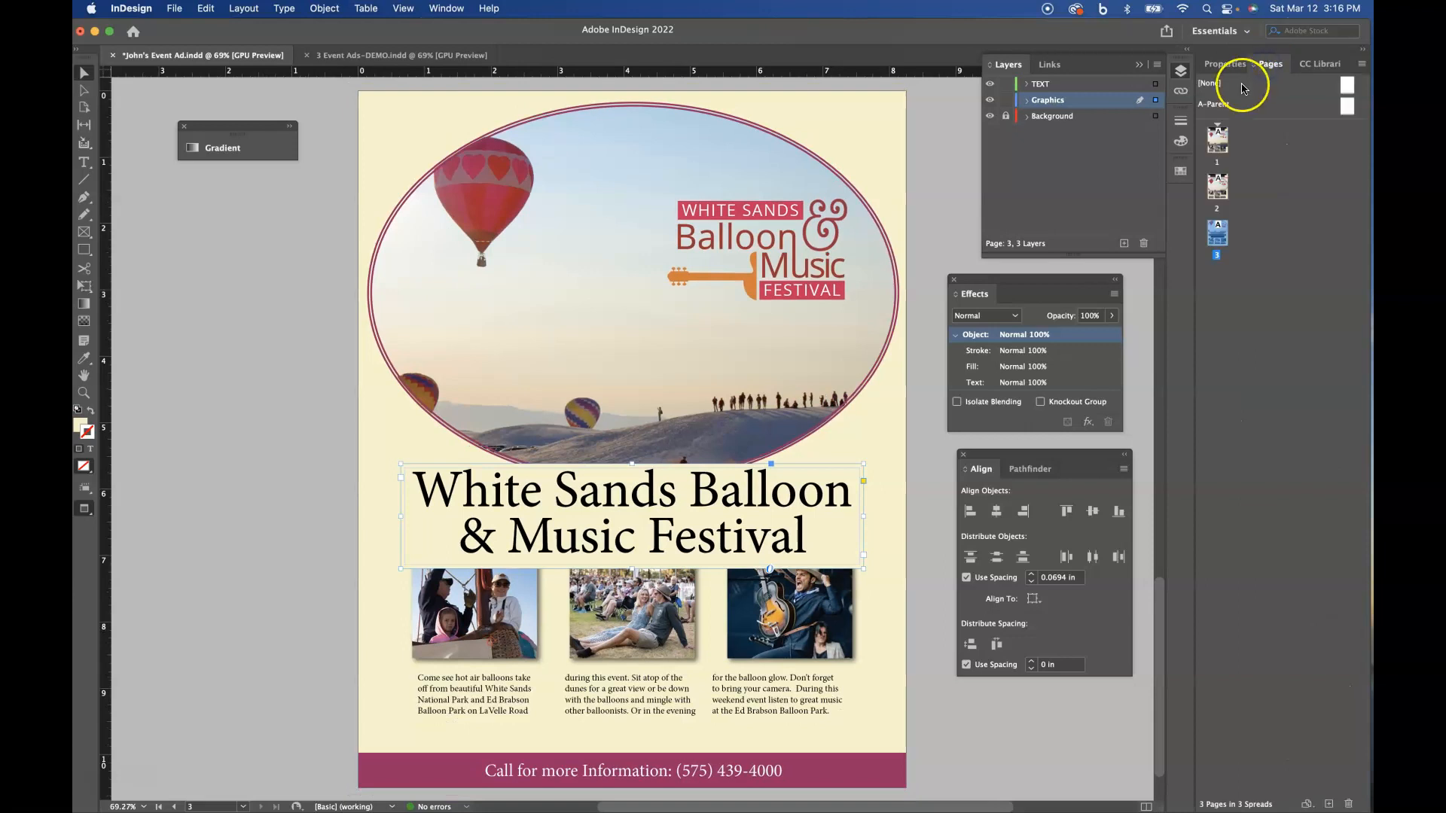
double_click(1217, 138)
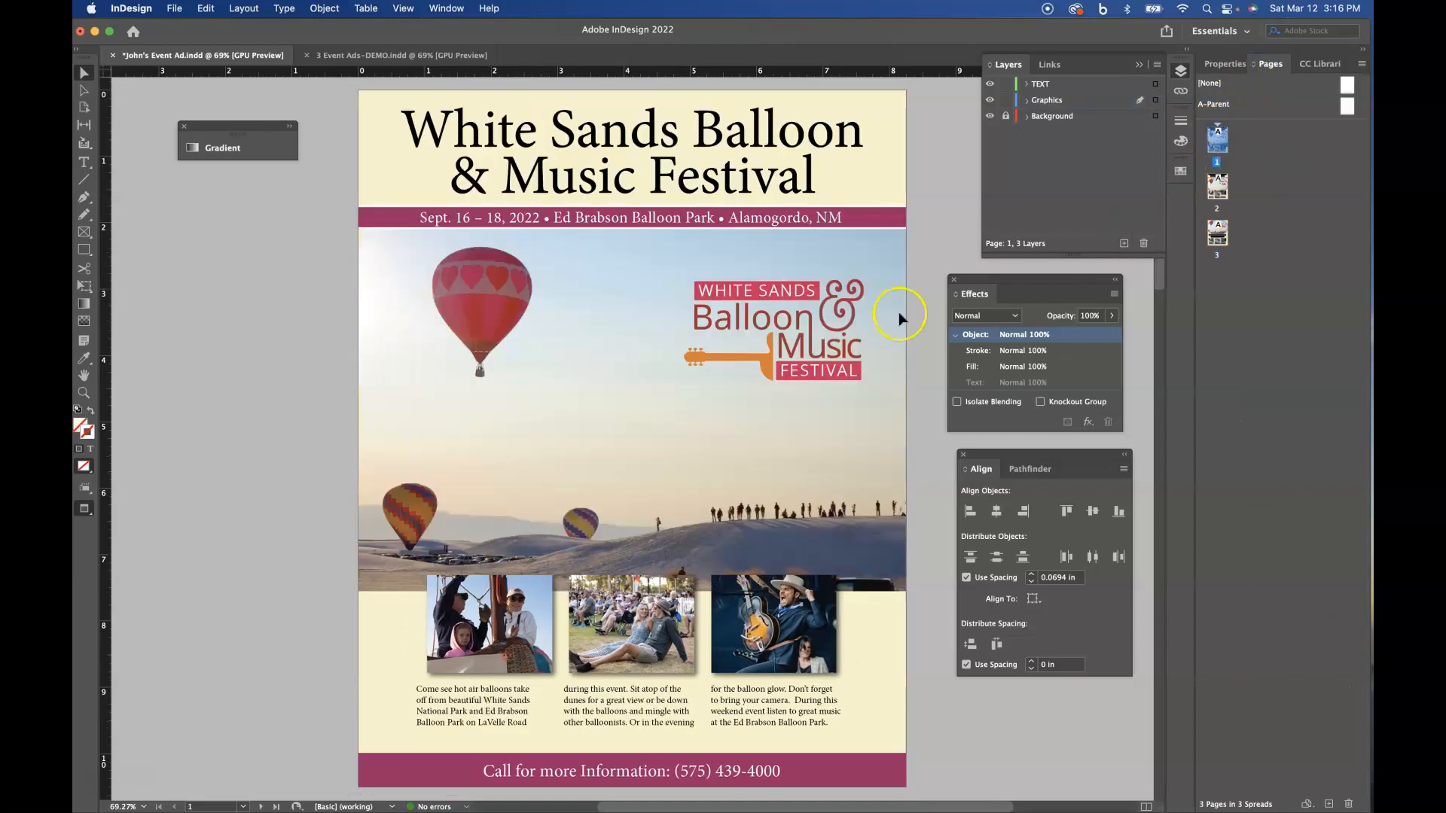
left_click(659, 225)
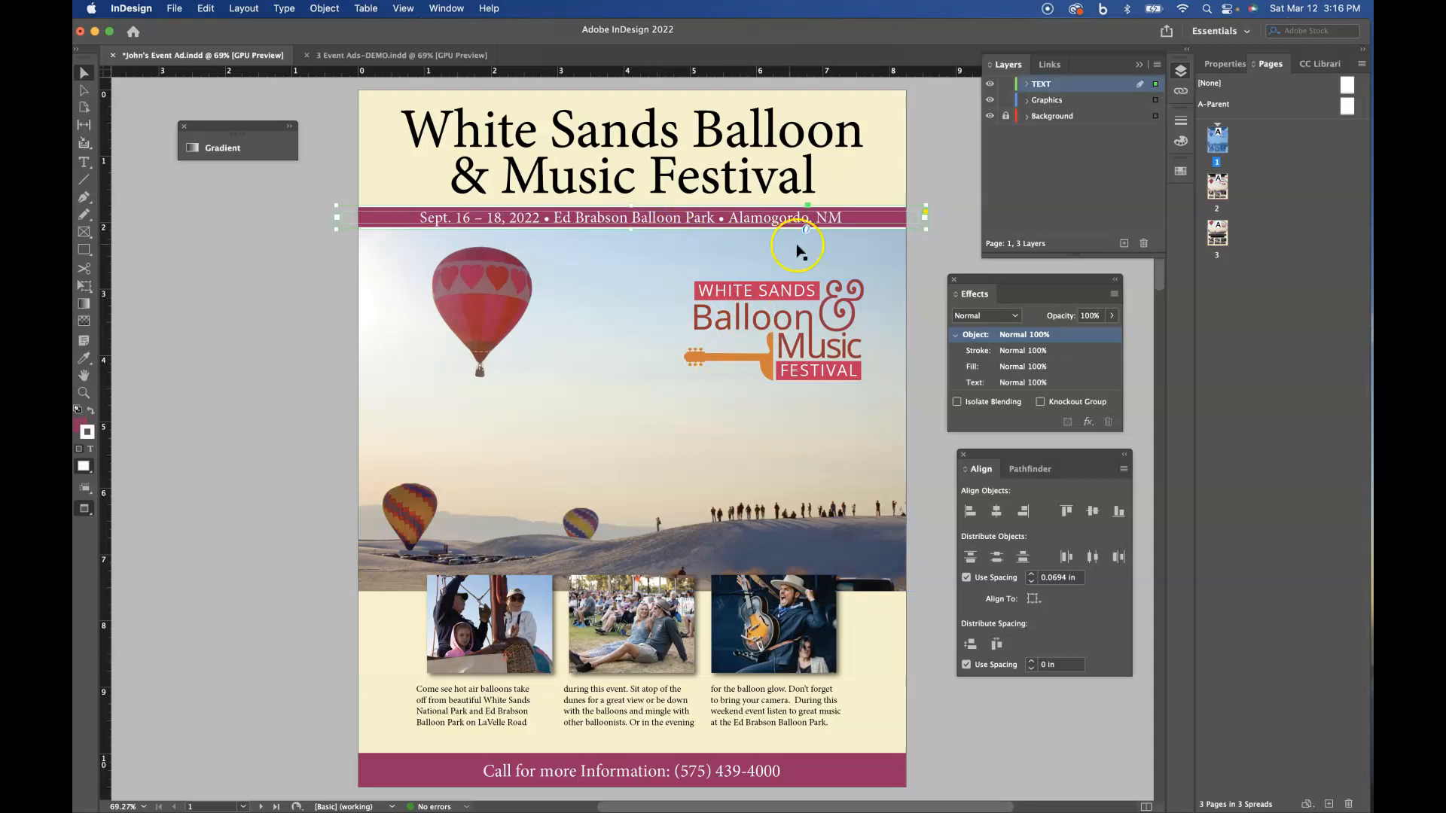
double_click(1219, 190)
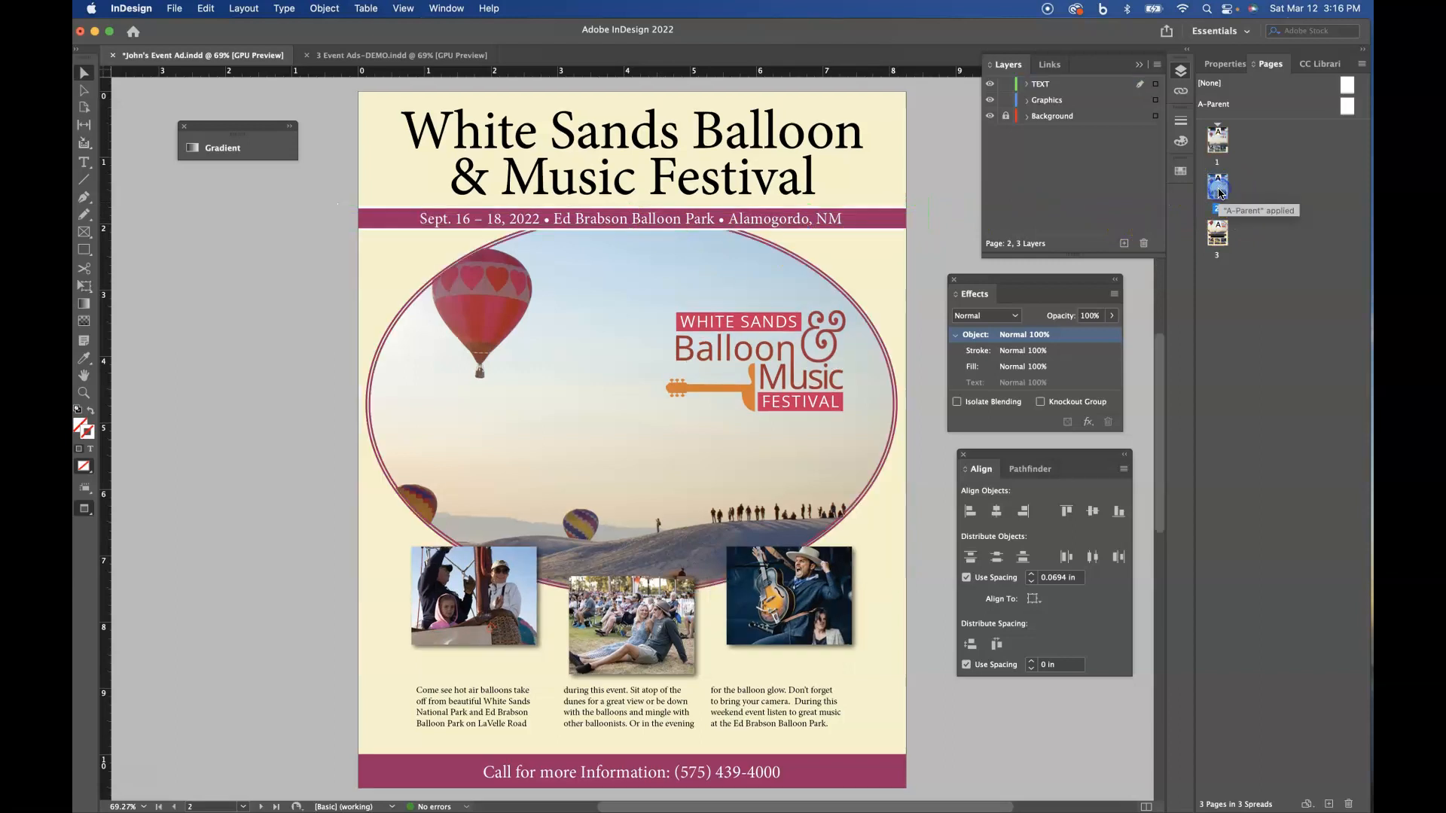
double_click(1229, 231)
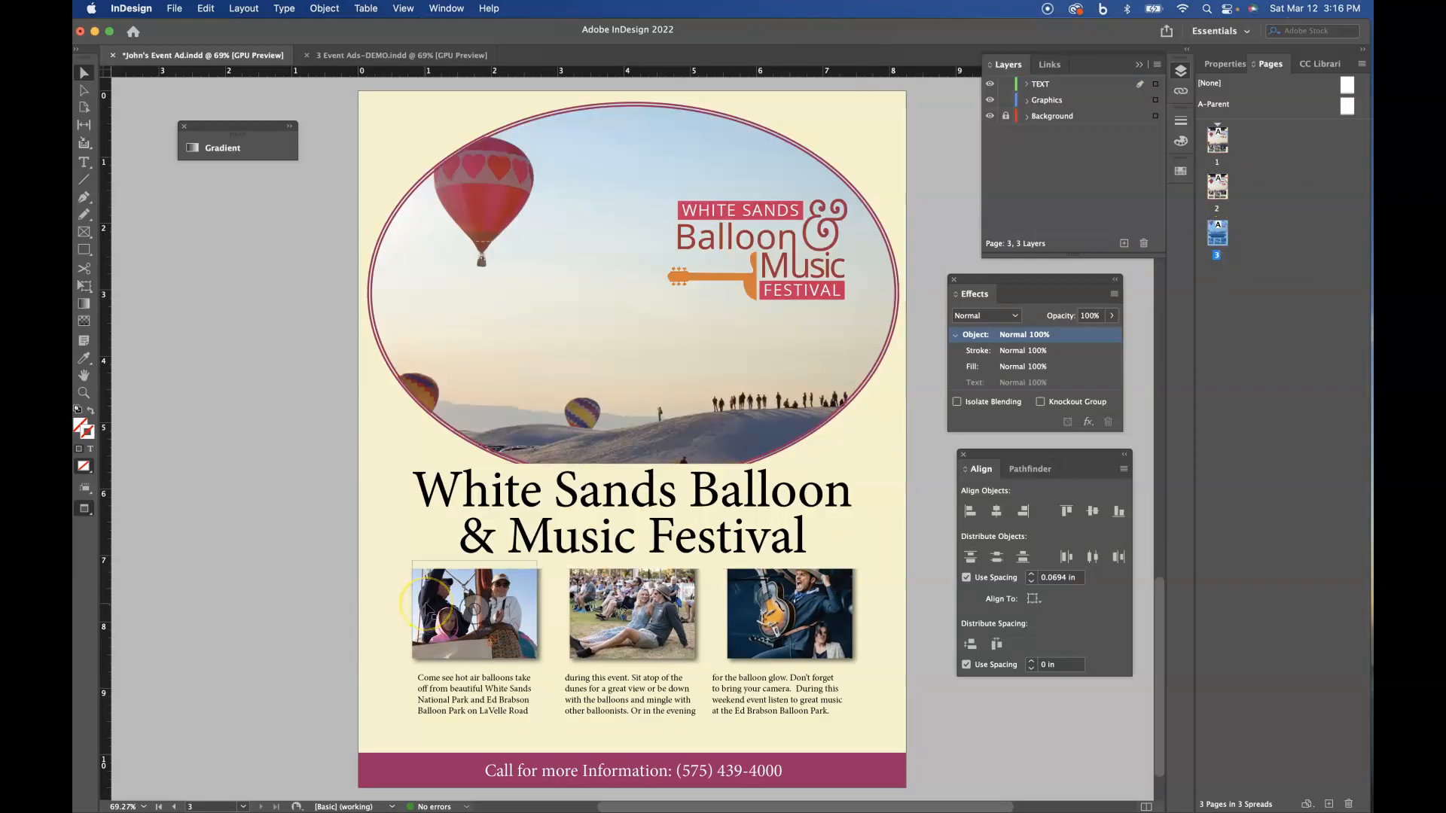
- Paste the date banner onto page 3 and position it across the top, just above the oval photo
key("super+v")
left_click_drag(598, 439, 619, 115)
key("Left")
key("Left")
key("Left")
key("Left")
key("Left")
key("Left")
key("Left")
key("Left")
key("Left")
key("Down")
key("Down")
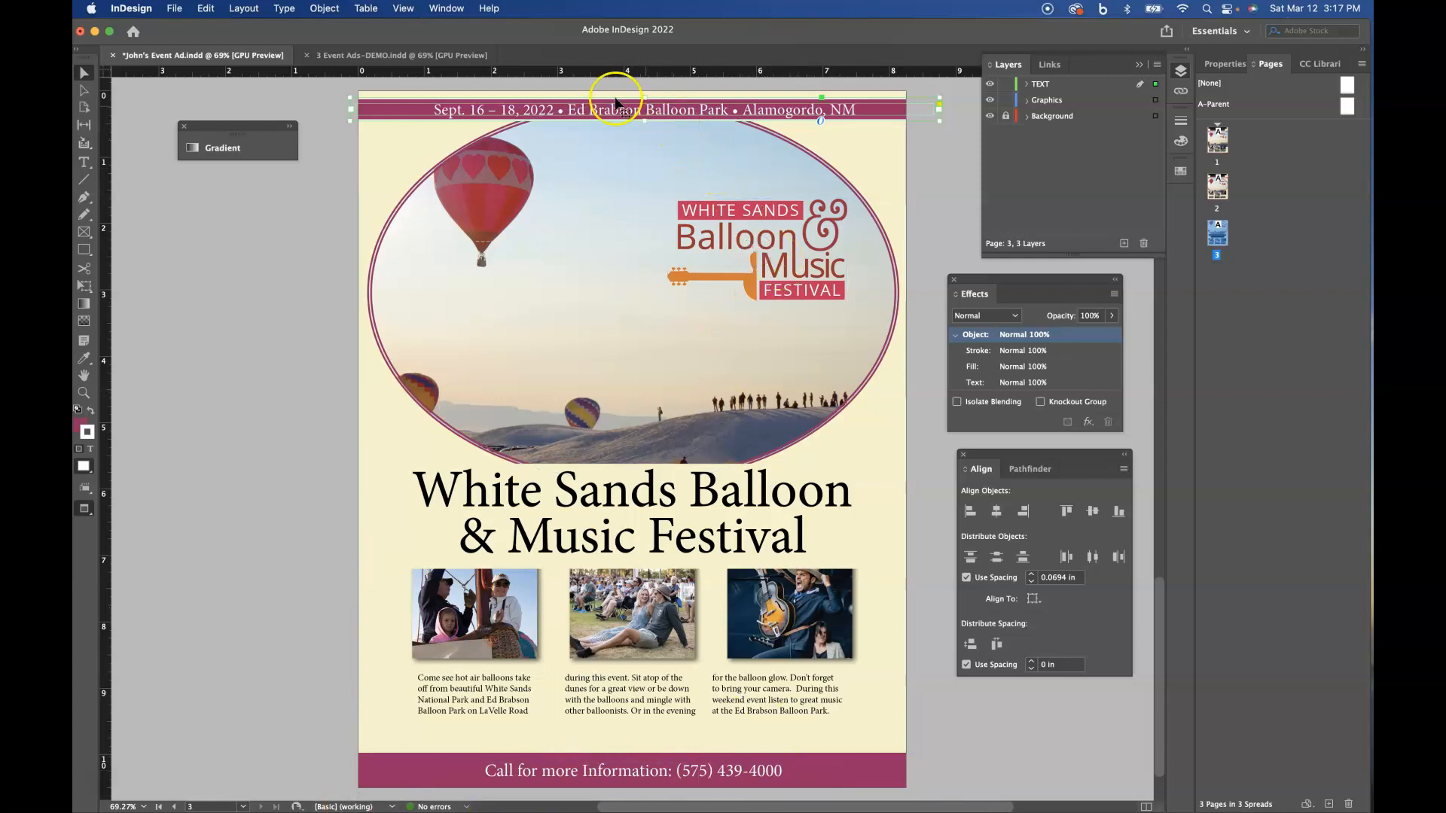
double_click(1214, 178)
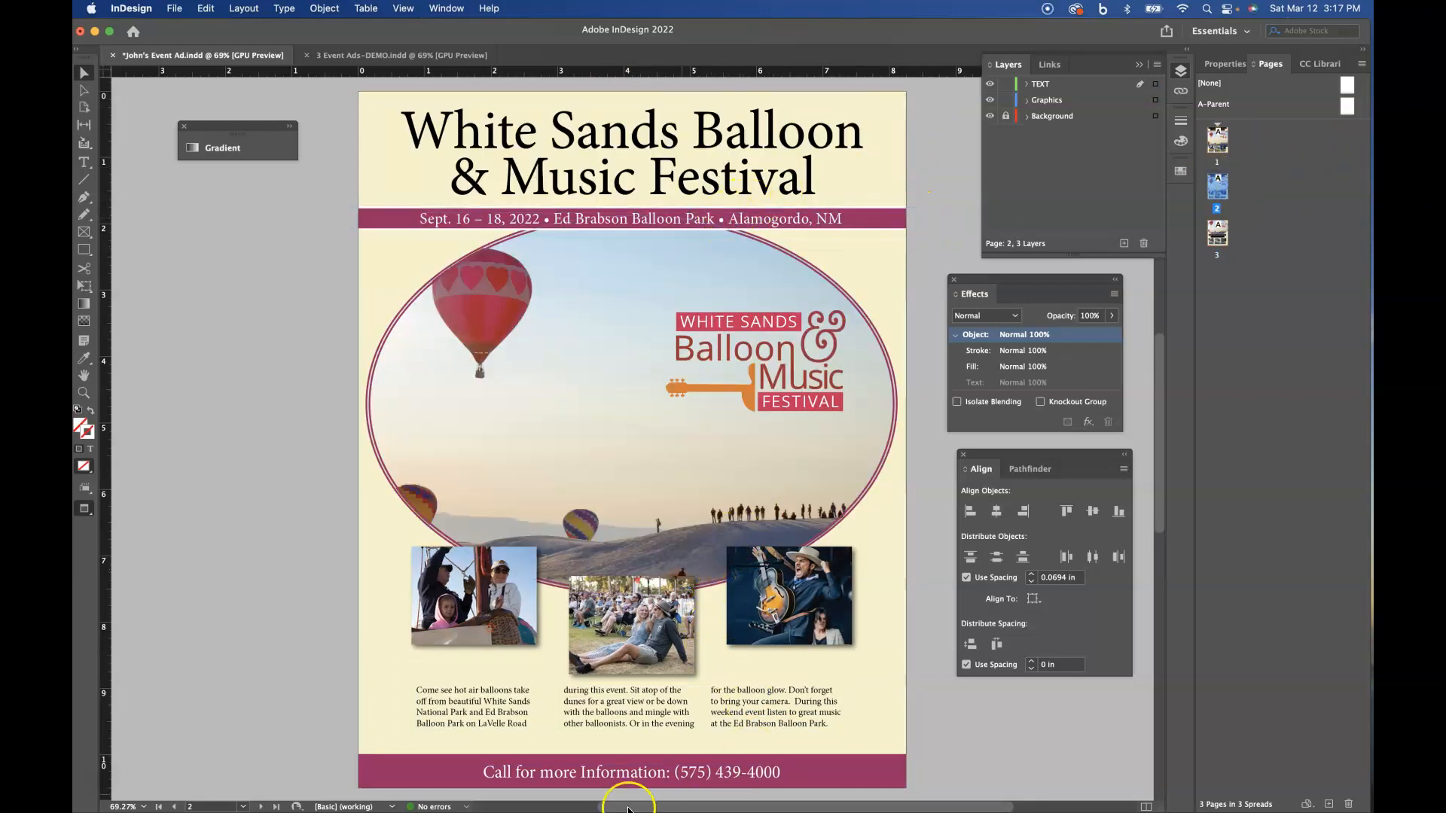
left_click(515, 715)
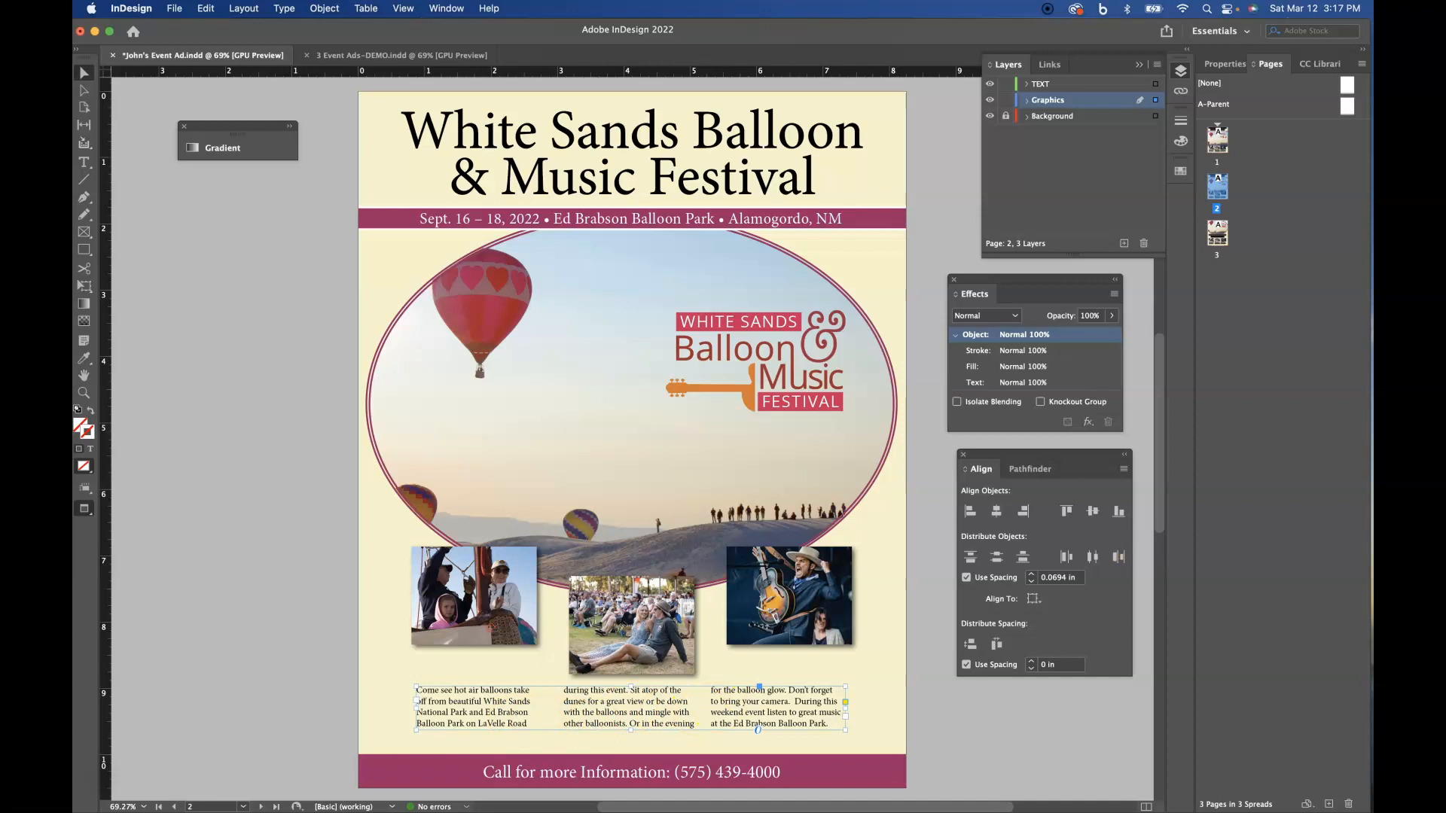
double_click(1217, 232)
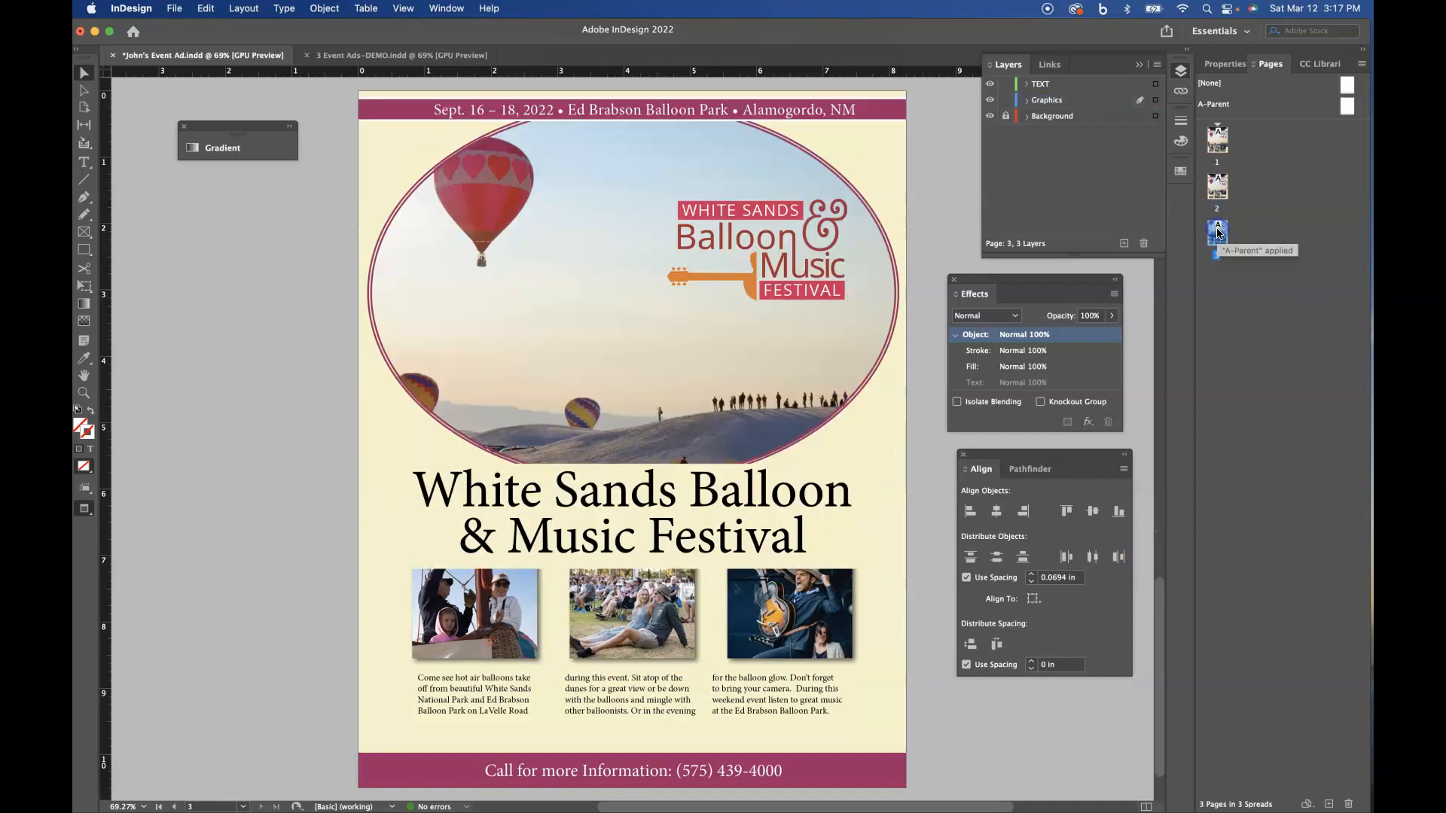
- Remove the stroke from page 3's date banner and make its frame taller, extending it past the page's top edge
left_click(768, 115)
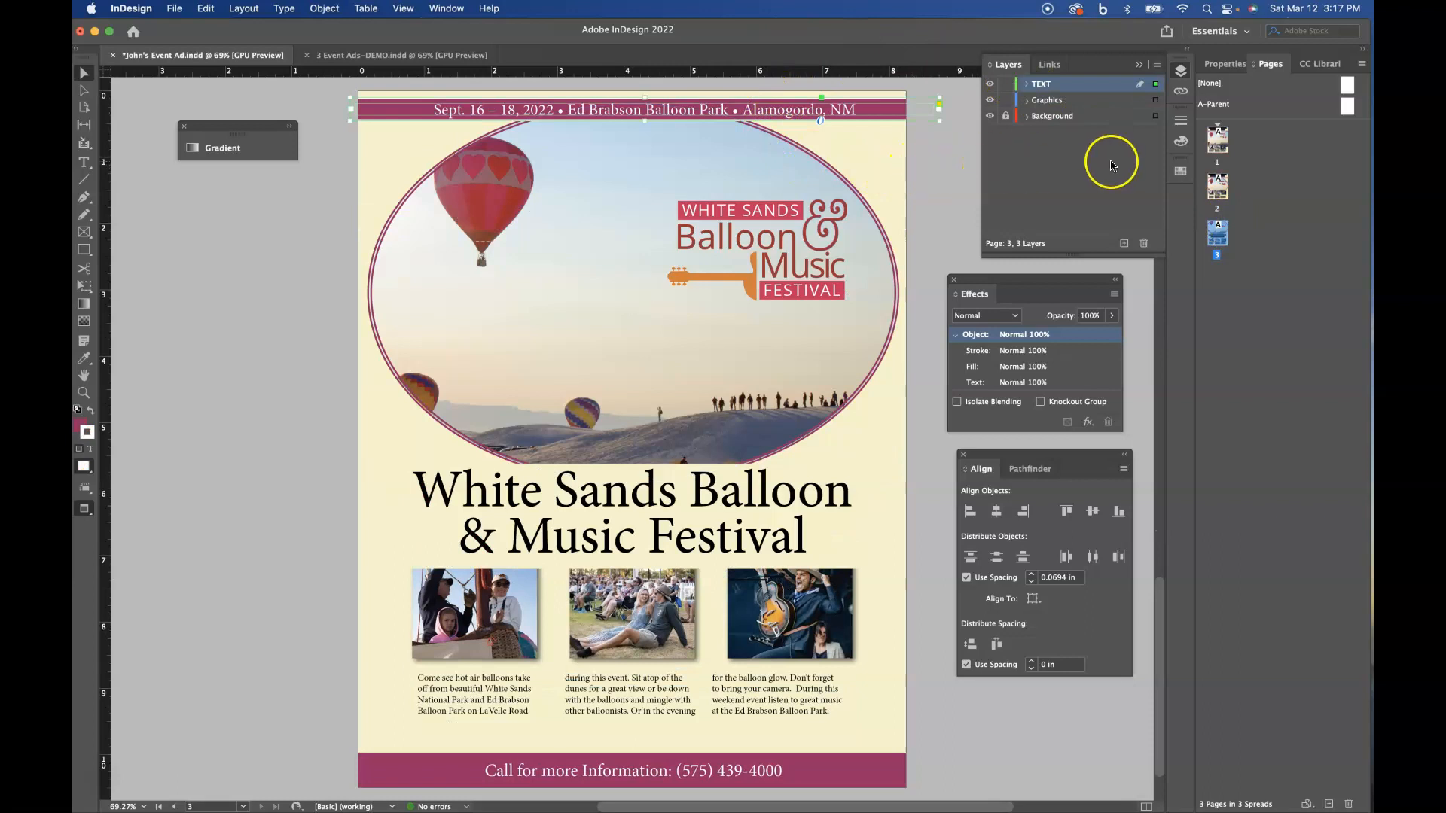
left_click(1180, 170)
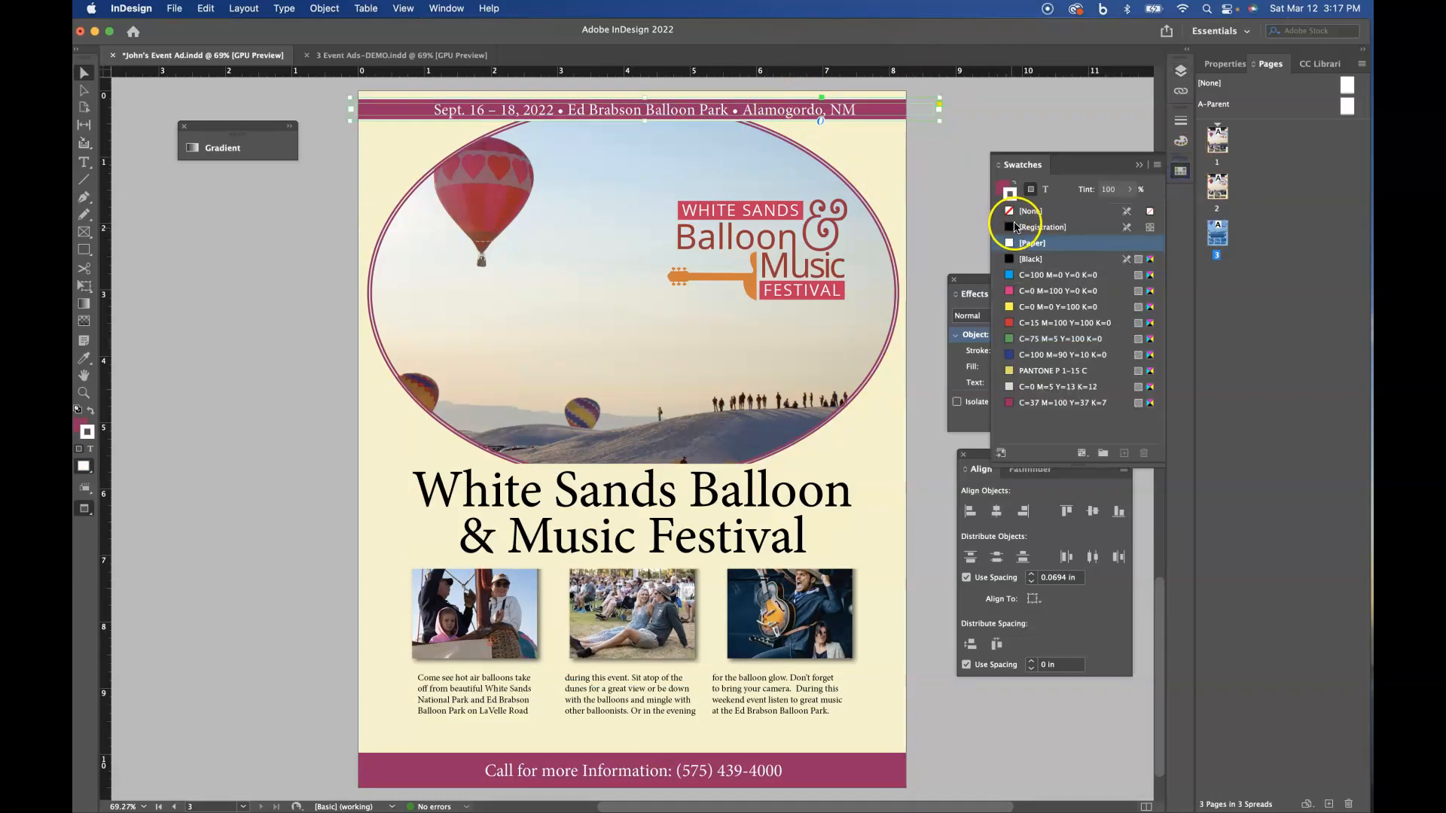
left_click(1010, 215)
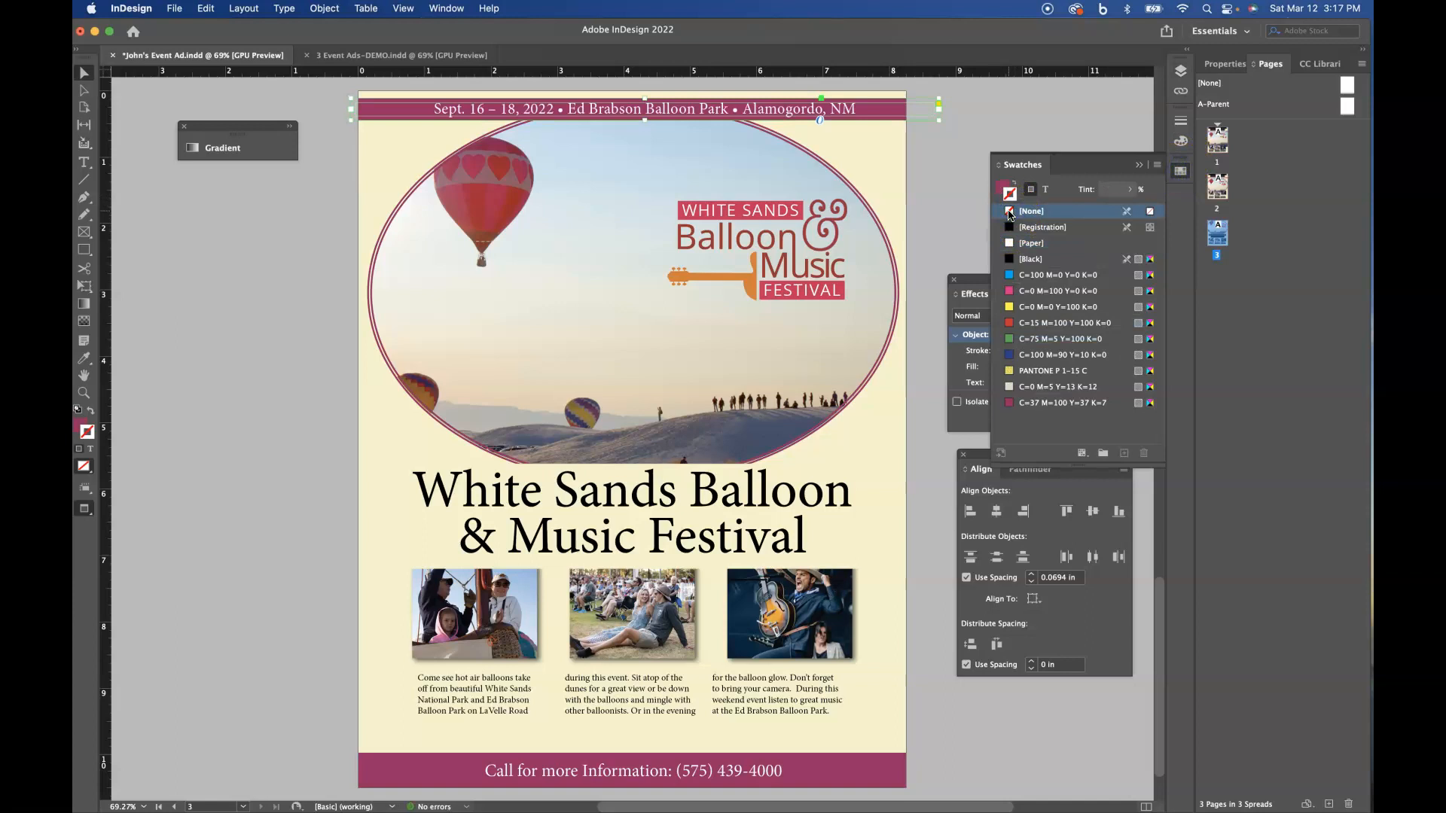
left_click(1005, 191)
left_click_drag(644, 118, 654, 85)
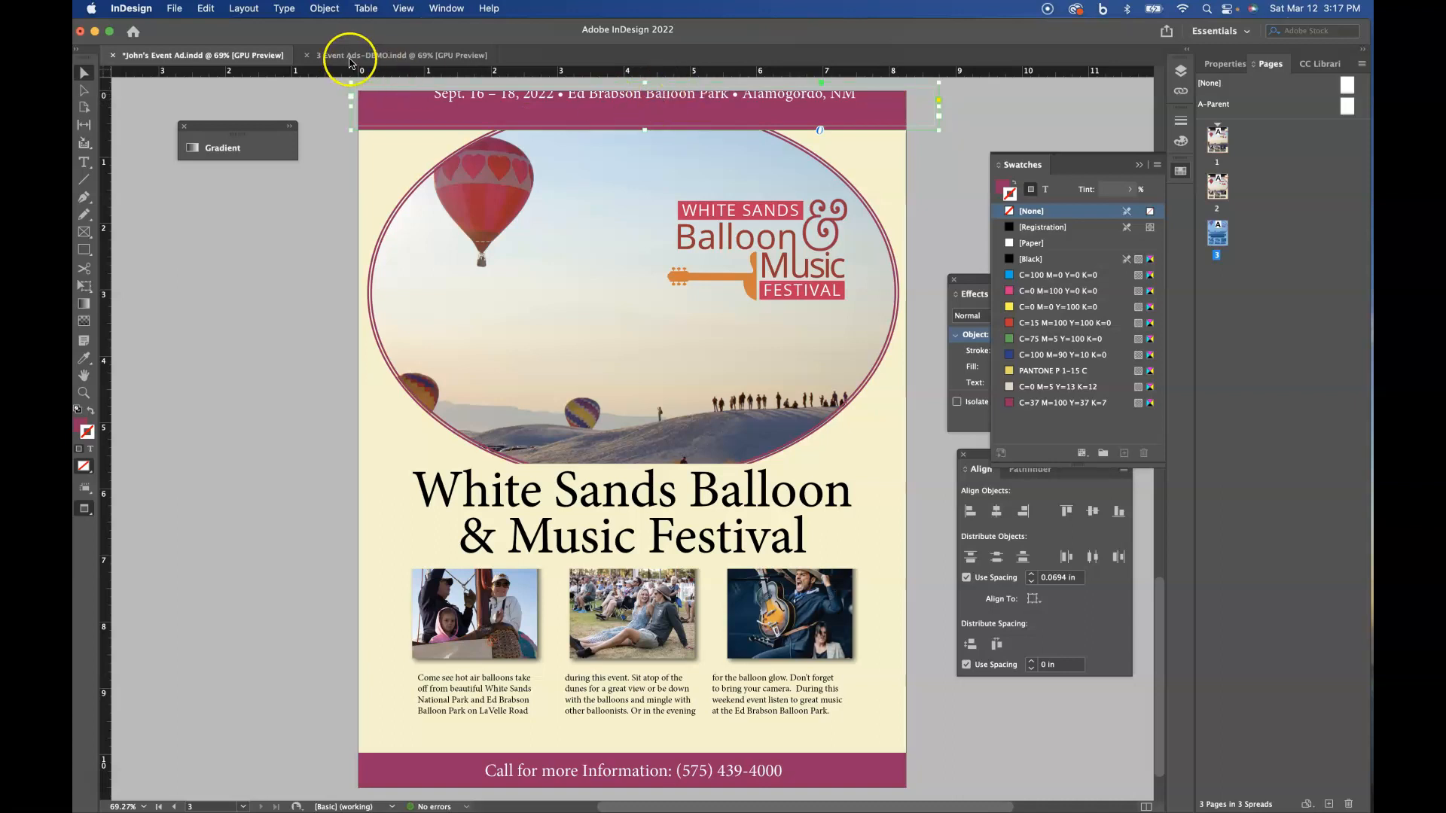
- Set the inset spacing of page 3's date banner text frame to 0.25 in on all sides
left_click(326, 10)
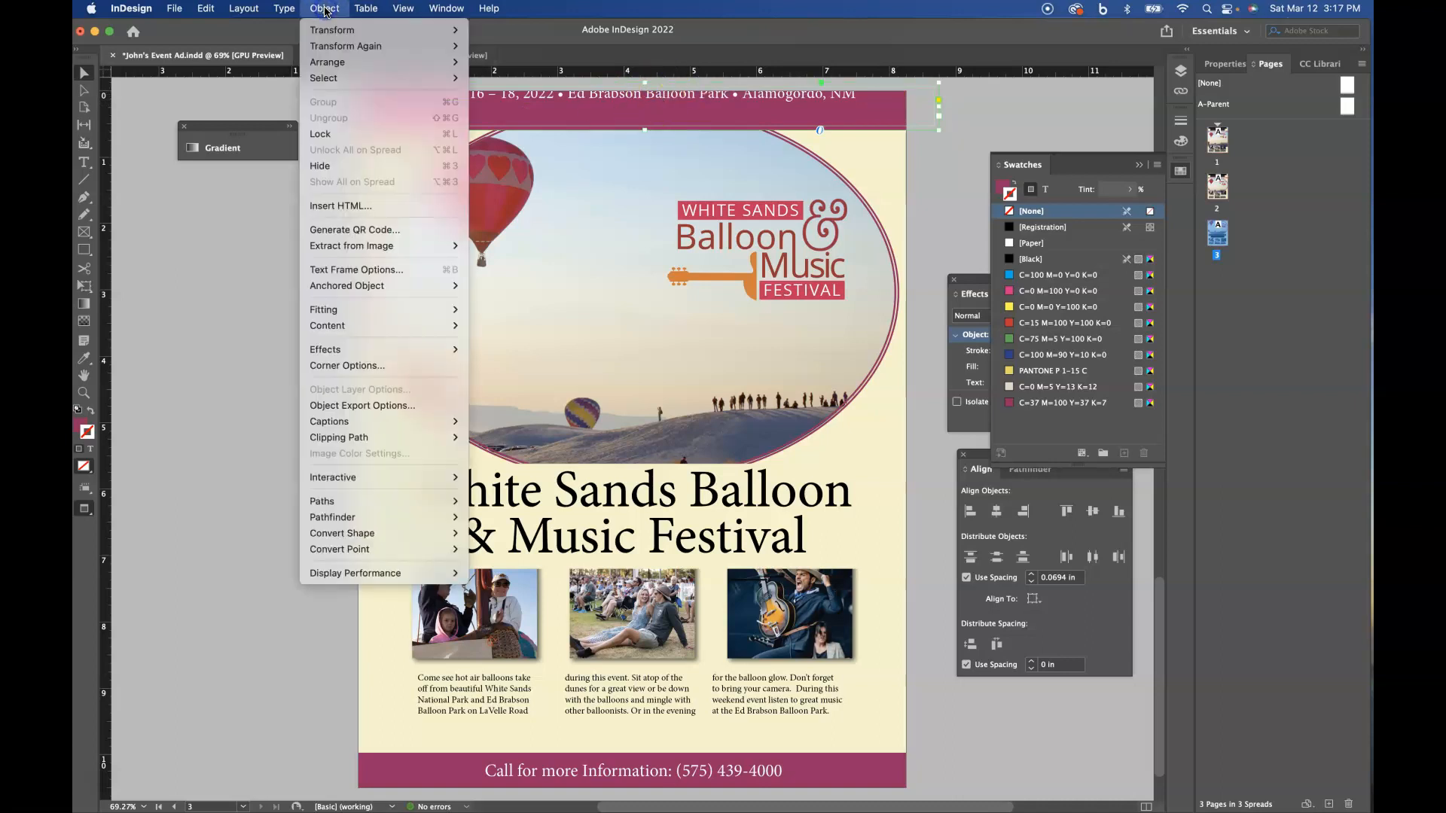
left_click(336, 271)
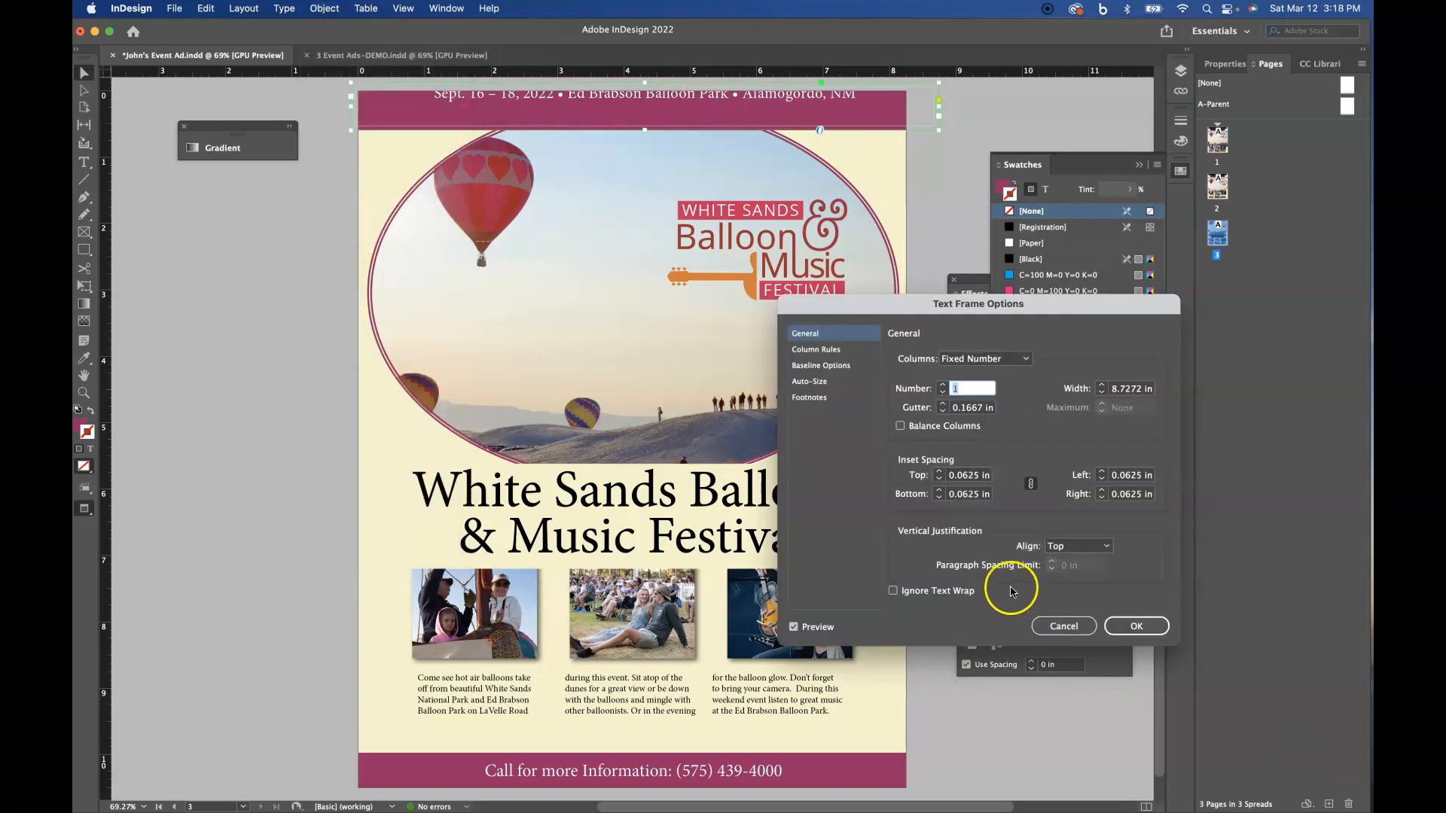
left_click(940, 480)
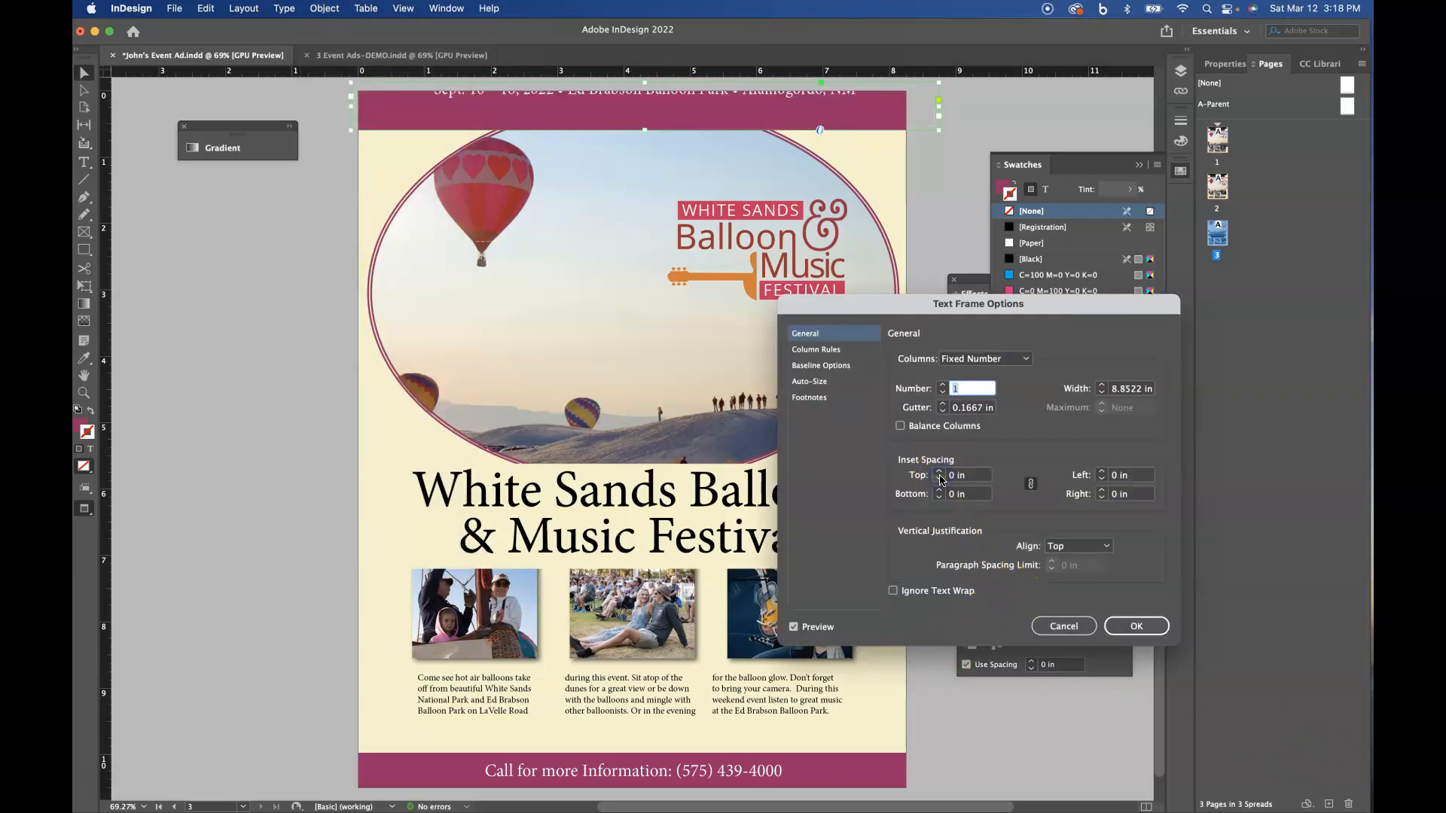
left_click(940, 472)
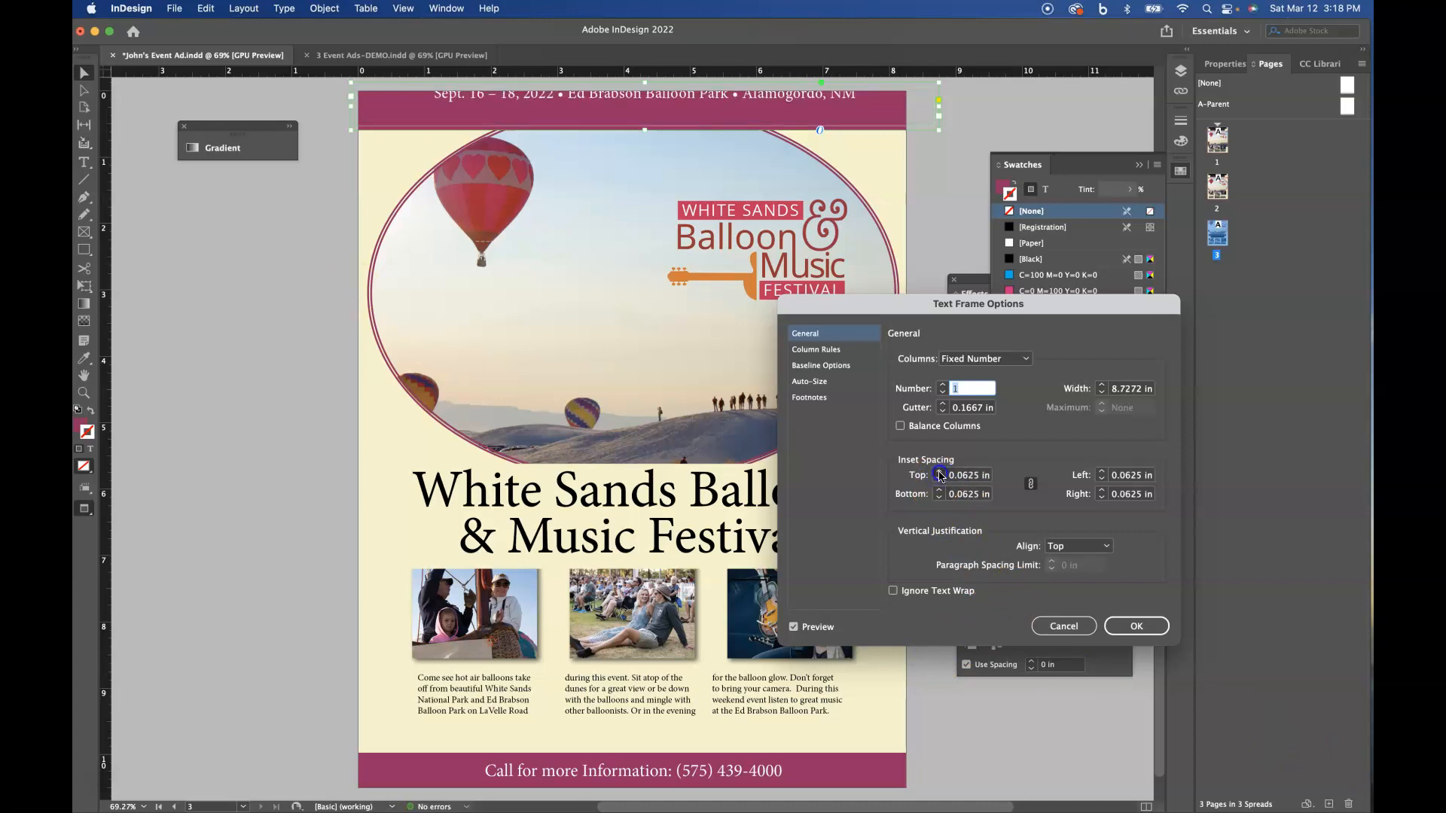
left_click(939, 472)
left_click(939, 472)
left_click(939, 471)
left_click(1132, 625)
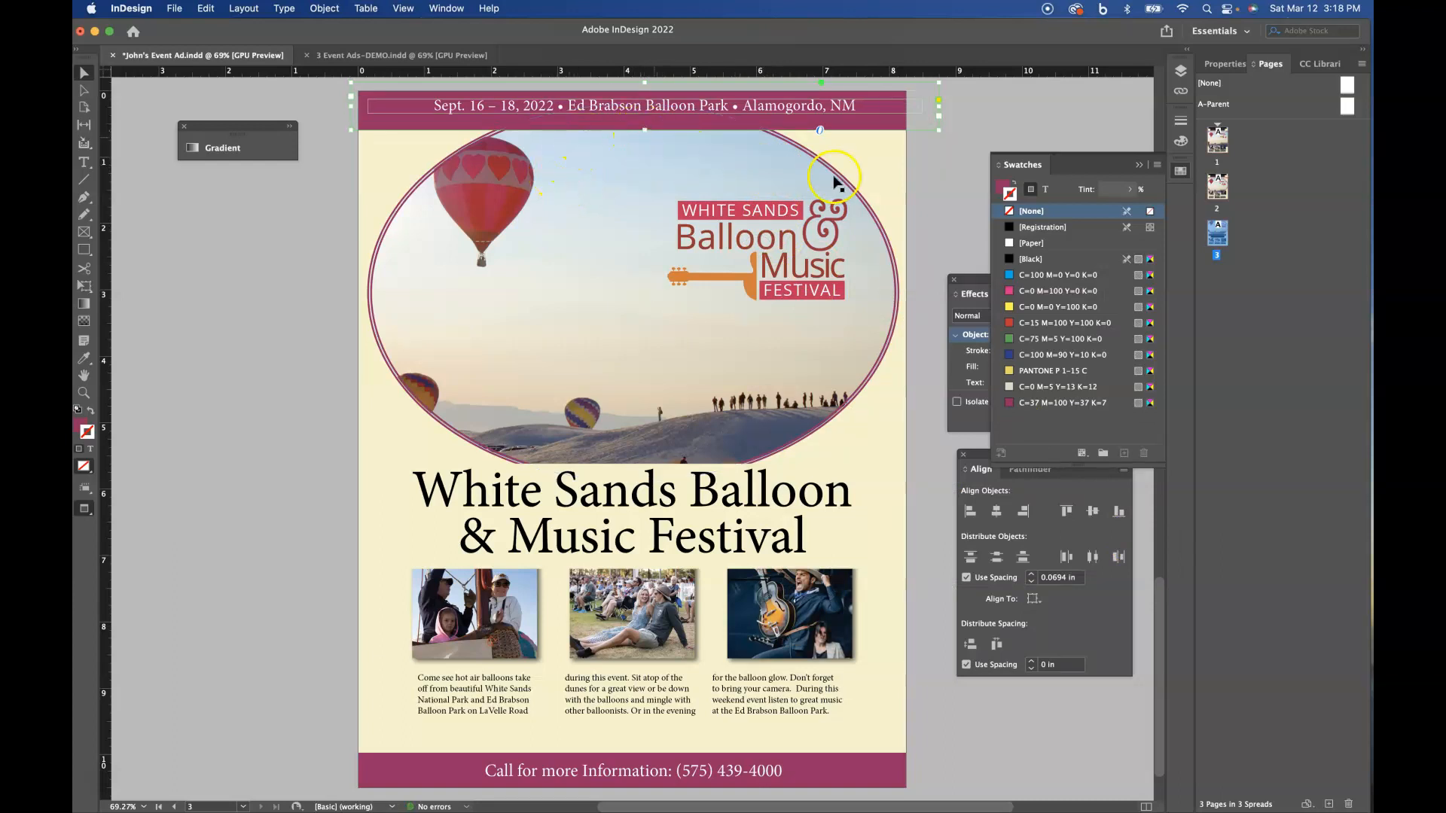
- Adjust the bottom edge of the date banner frame, making the banner slightly taller over the top of the oval photo
left_click_drag(643, 131, 645, 126)
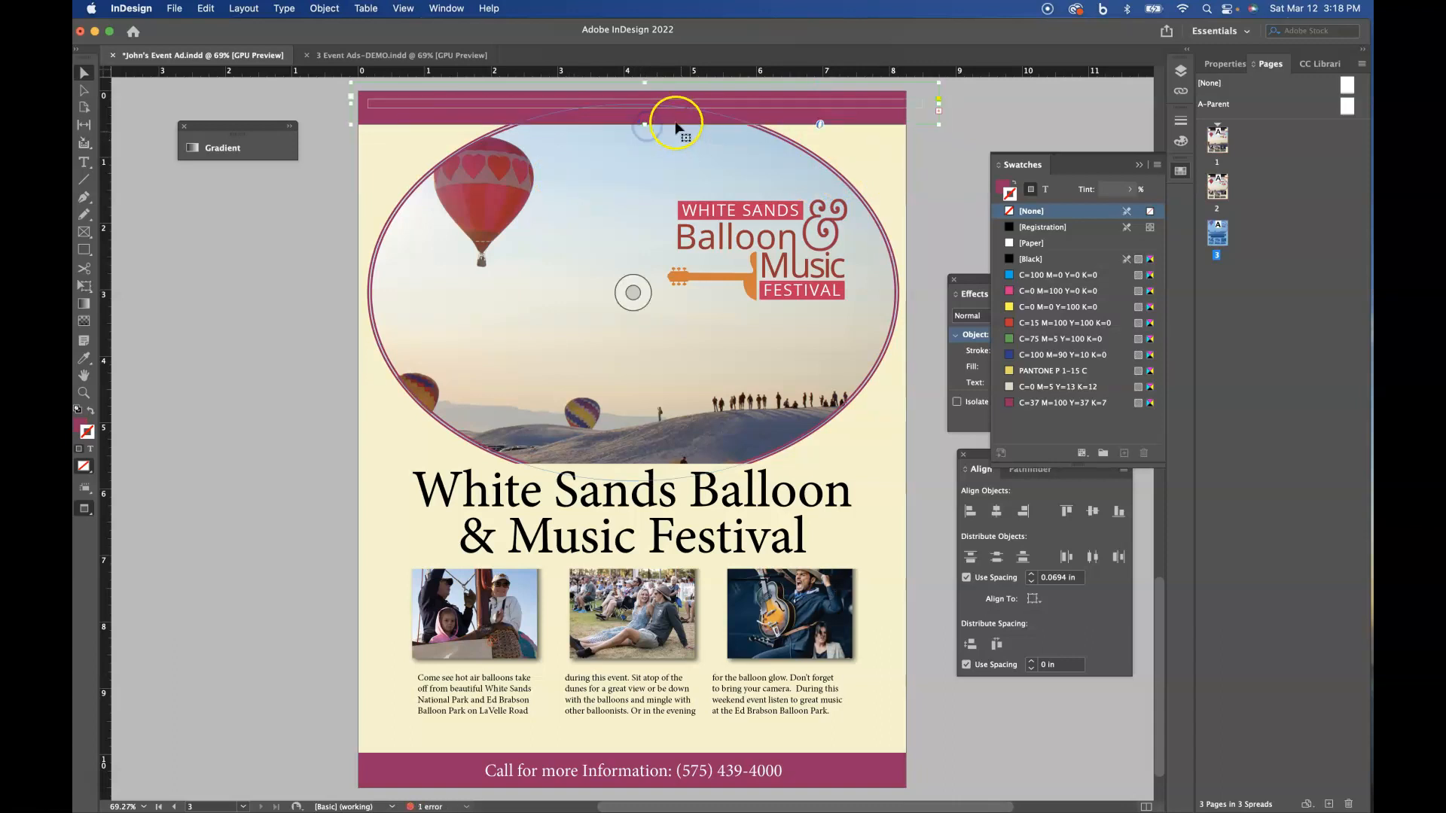
left_click_drag(645, 124, 646, 135)
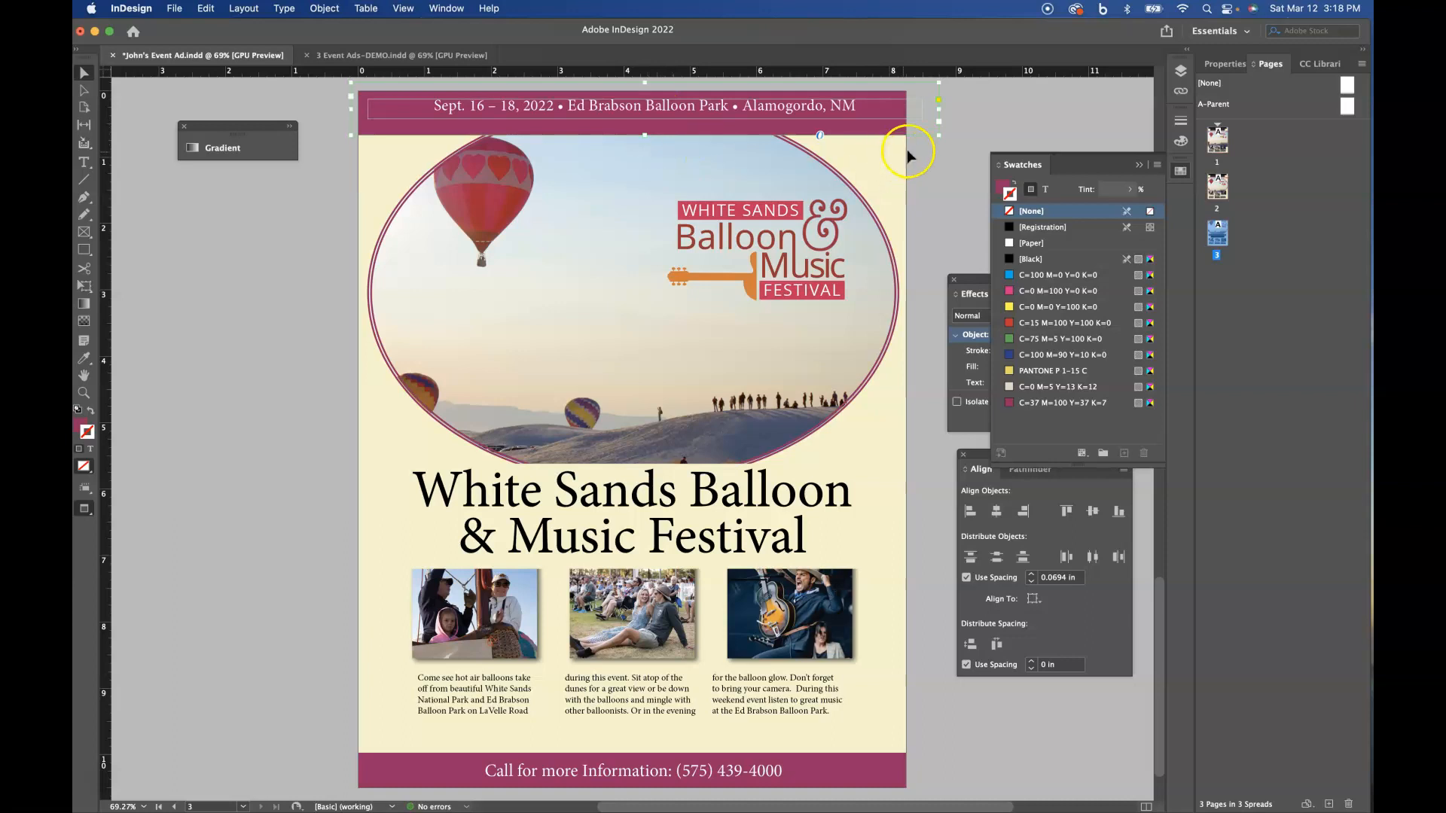
left_click(972, 131)
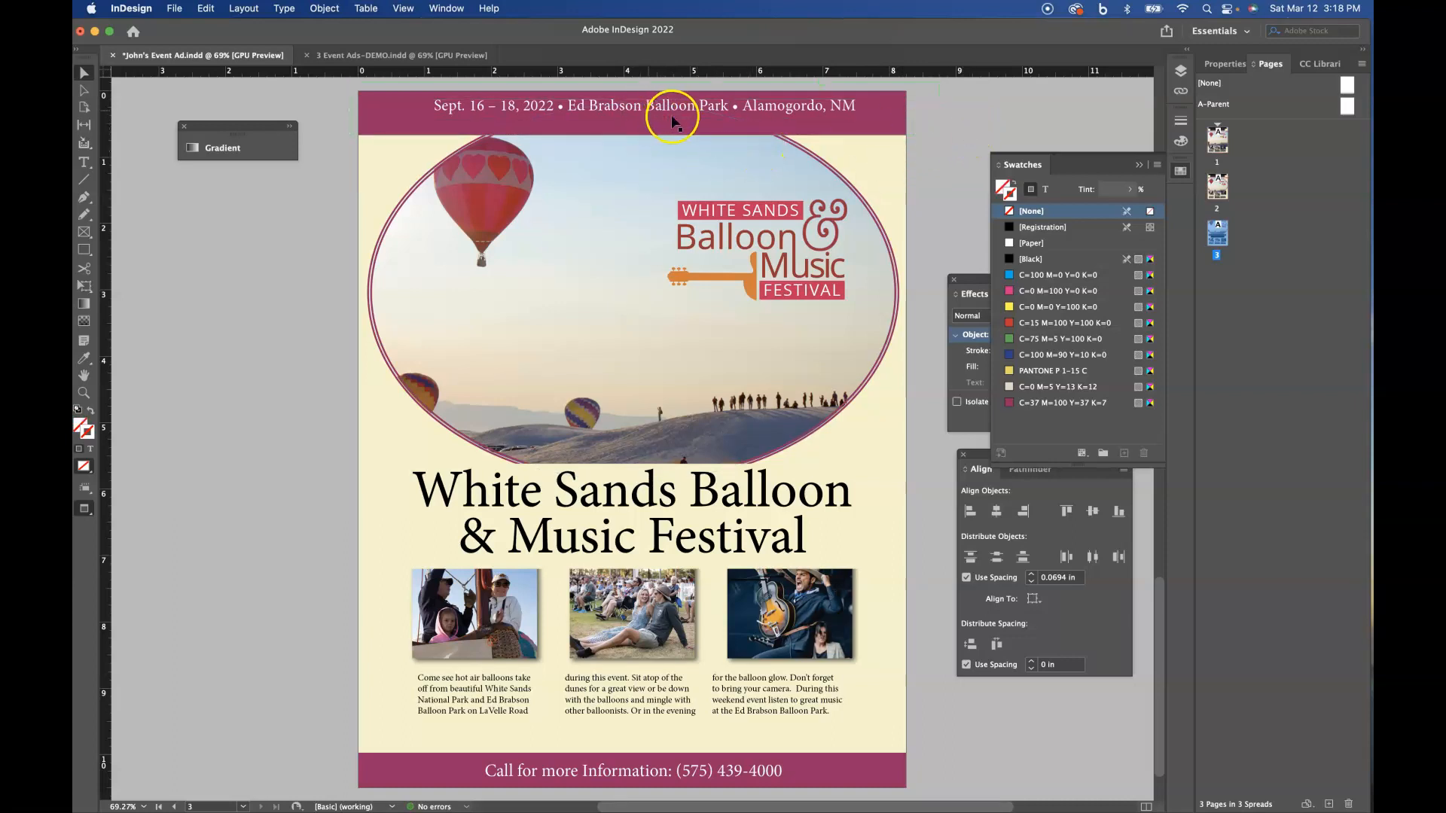
left_click(882, 121)
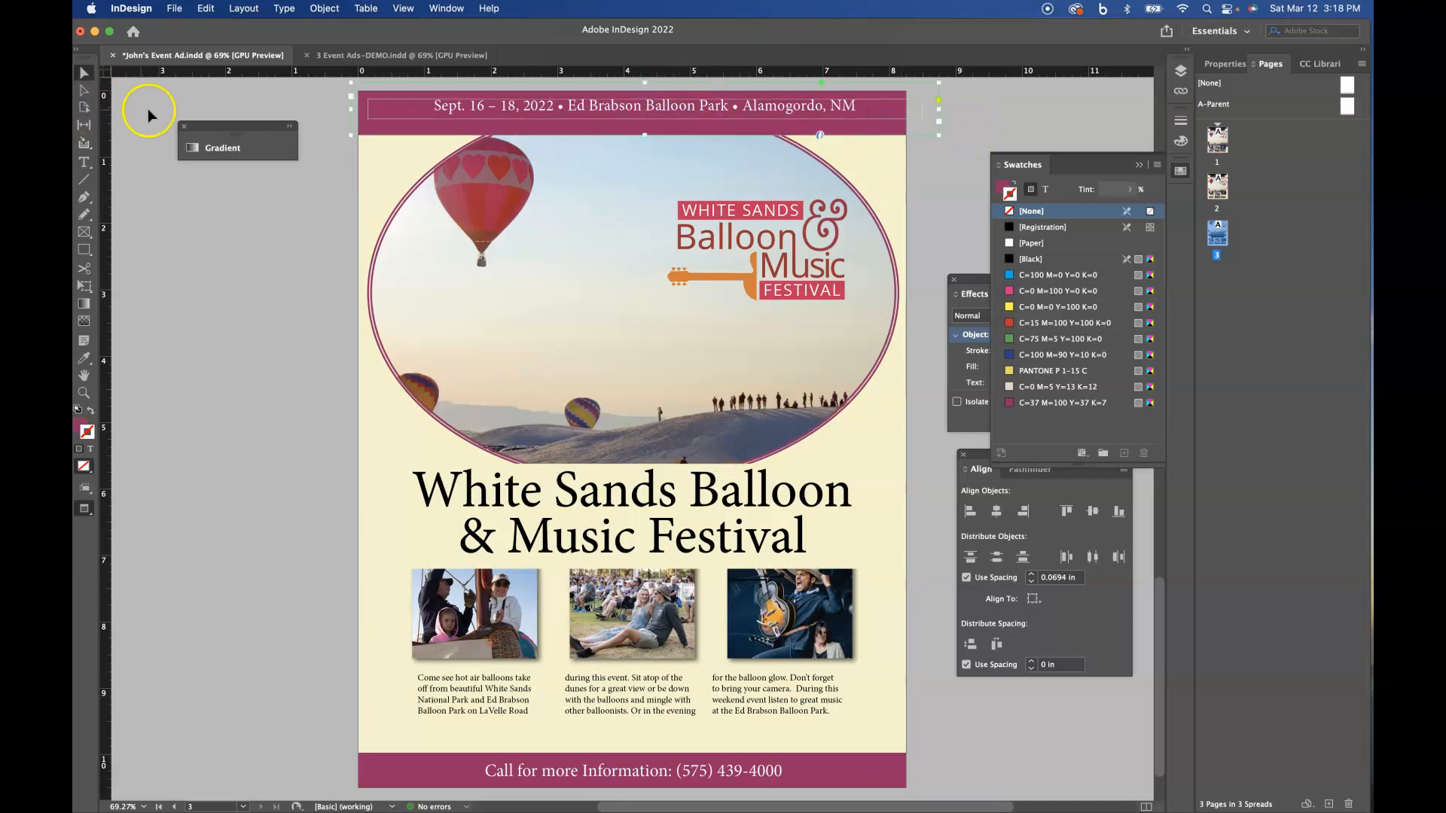
left_click(82, 165)
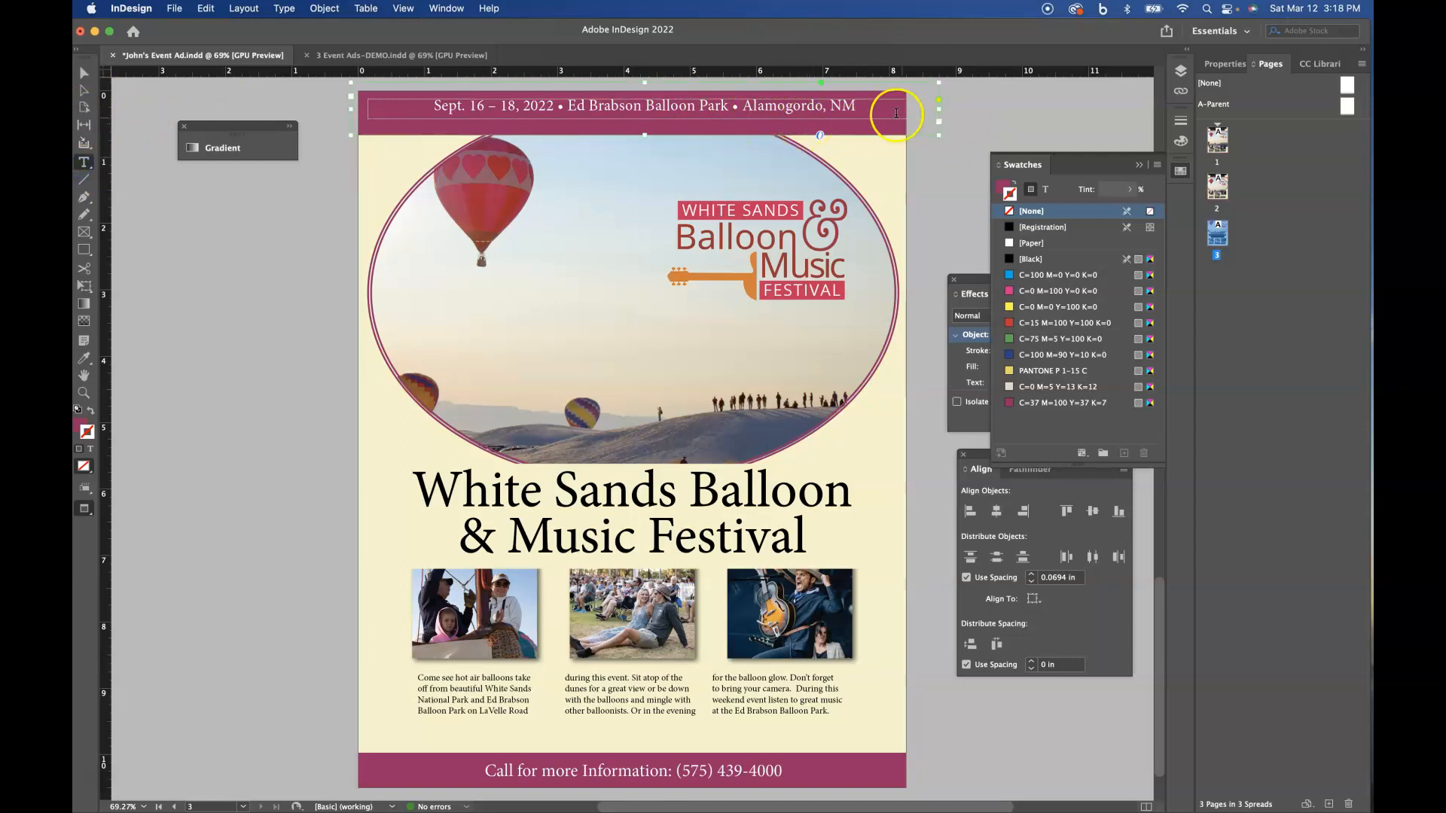
left_click_drag(857, 106, 441, 104)
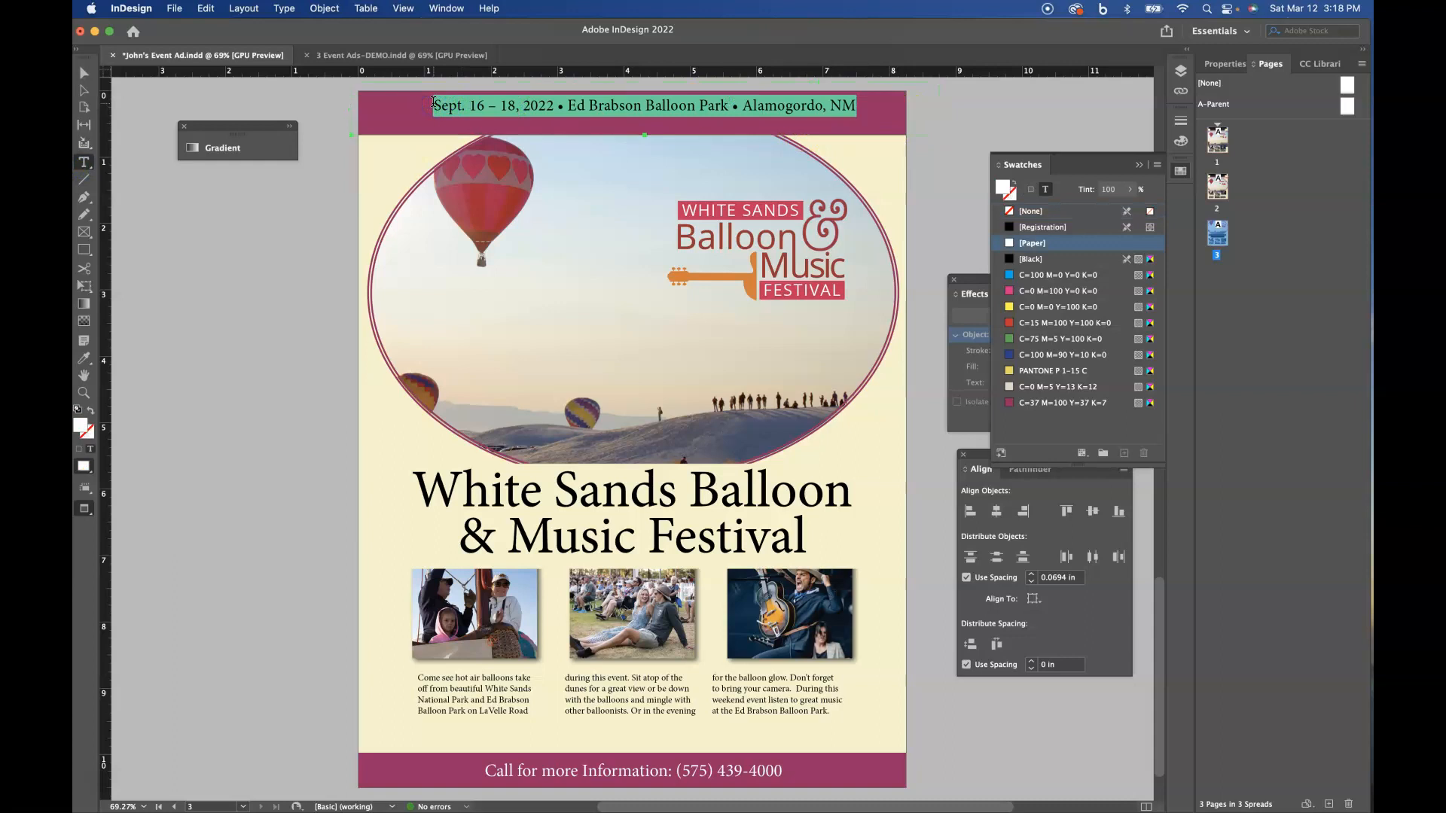
left_click(83, 72)
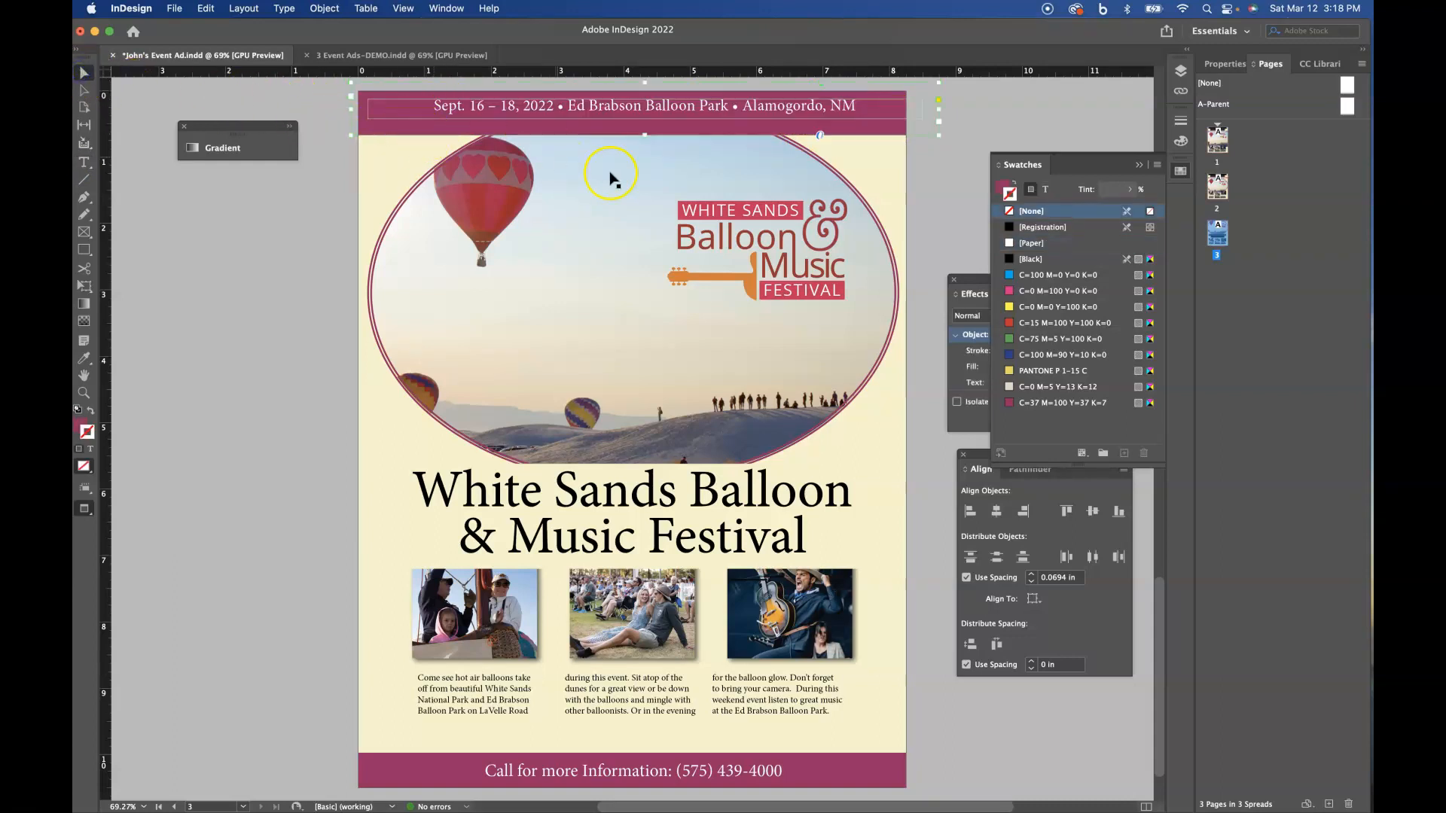
- Reduce the date banner text frame's inset spacing to 0 in on all sides
left_click(331, 9)
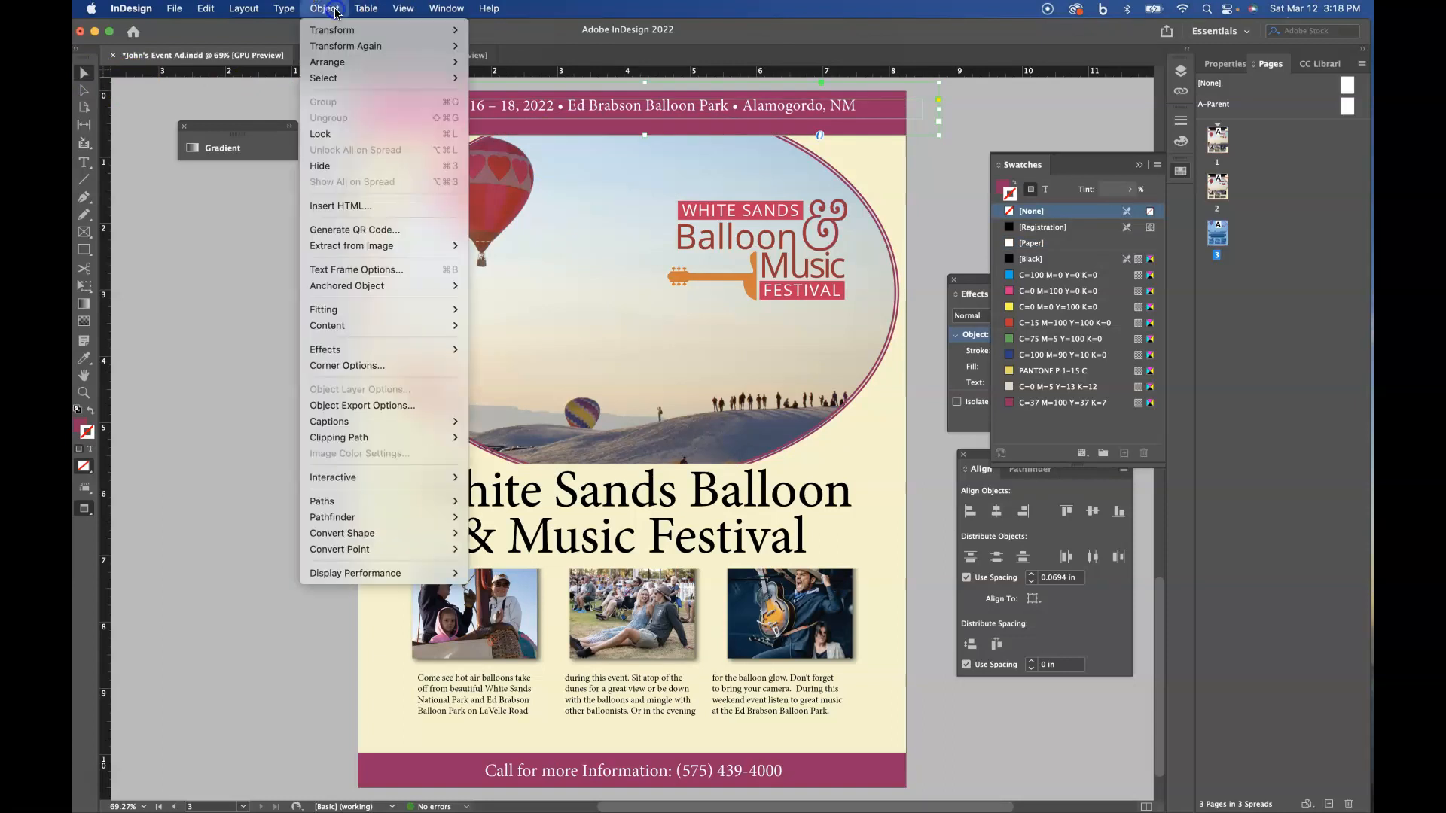
left_click(345, 270)
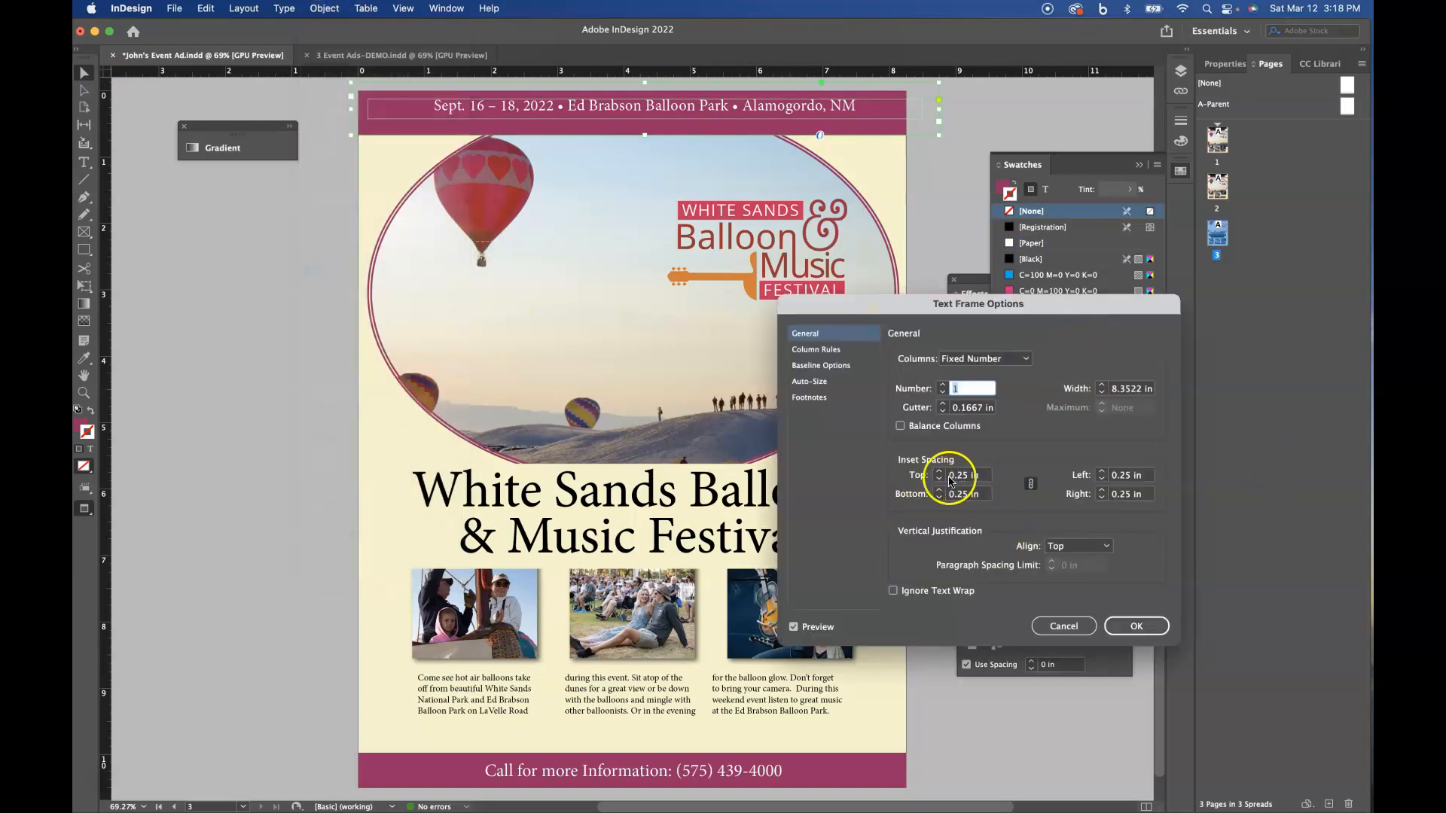
left_click(939, 480)
left_click(938, 479)
left_click(938, 479)
left_click(938, 480)
left_click(1122, 626)
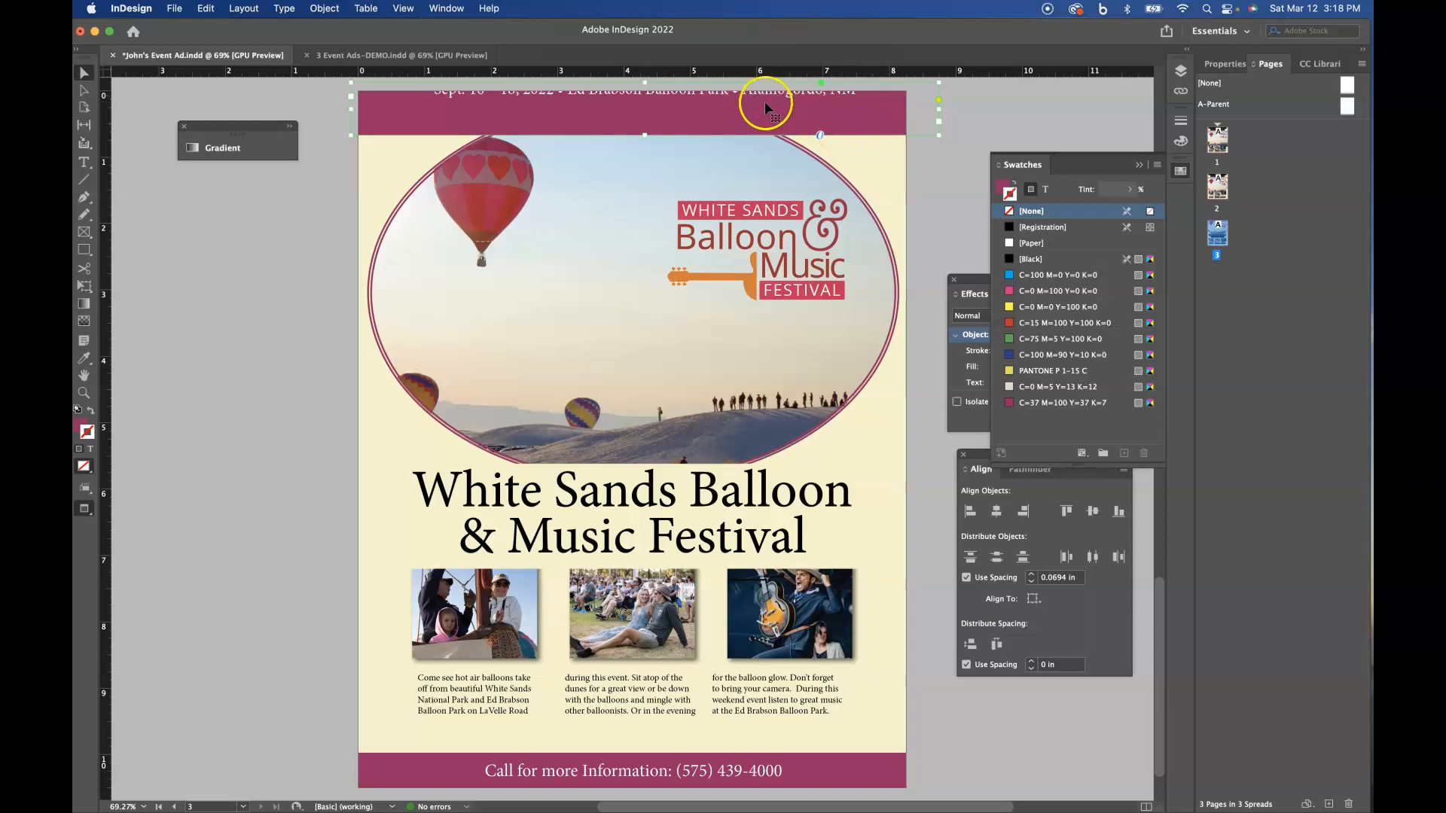
- Remove the fill from the date banner frame and colour its text Black
left_click(999, 185)
left_click(1007, 211)
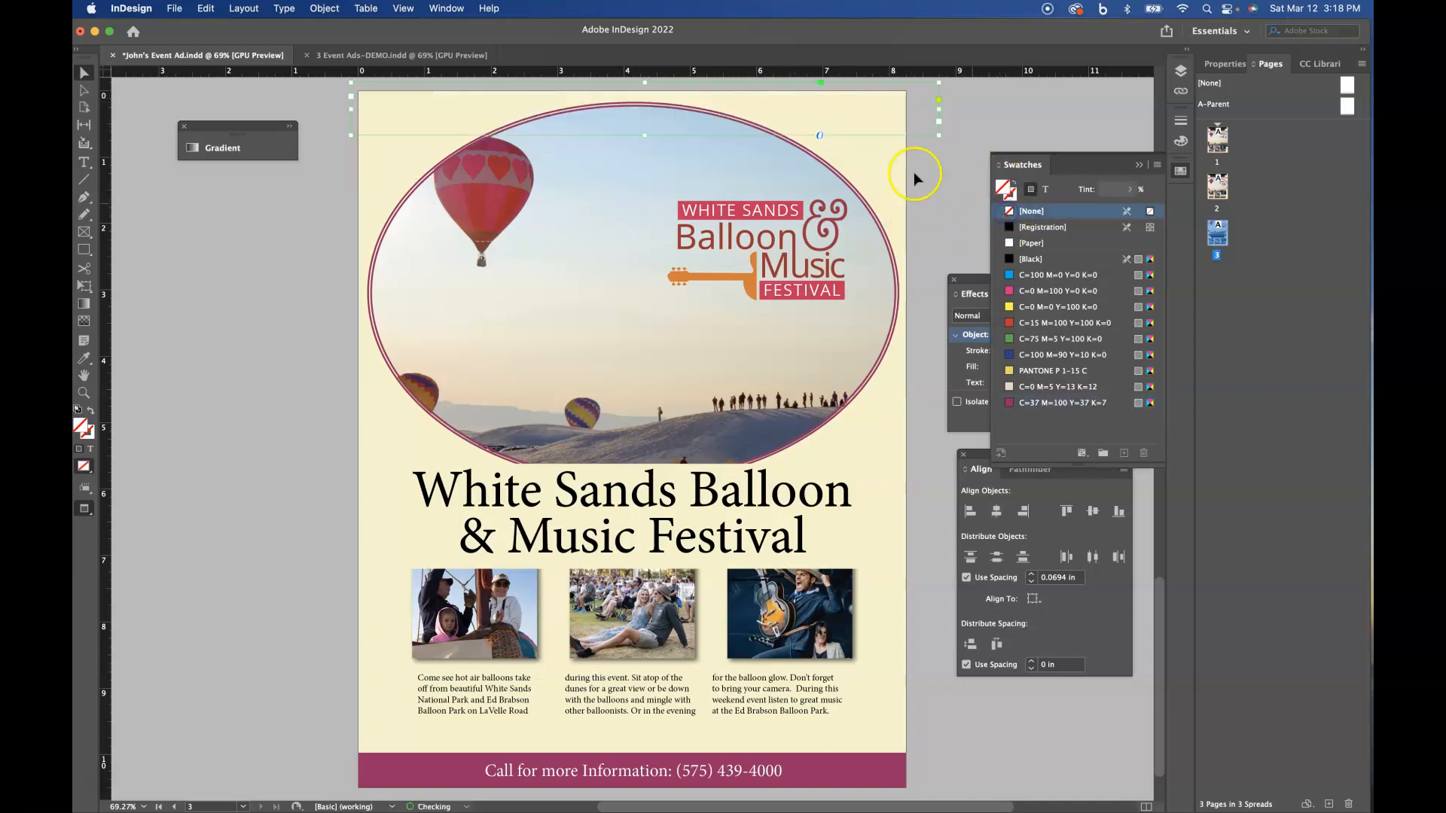
left_click(1047, 190)
left_click(1009, 261)
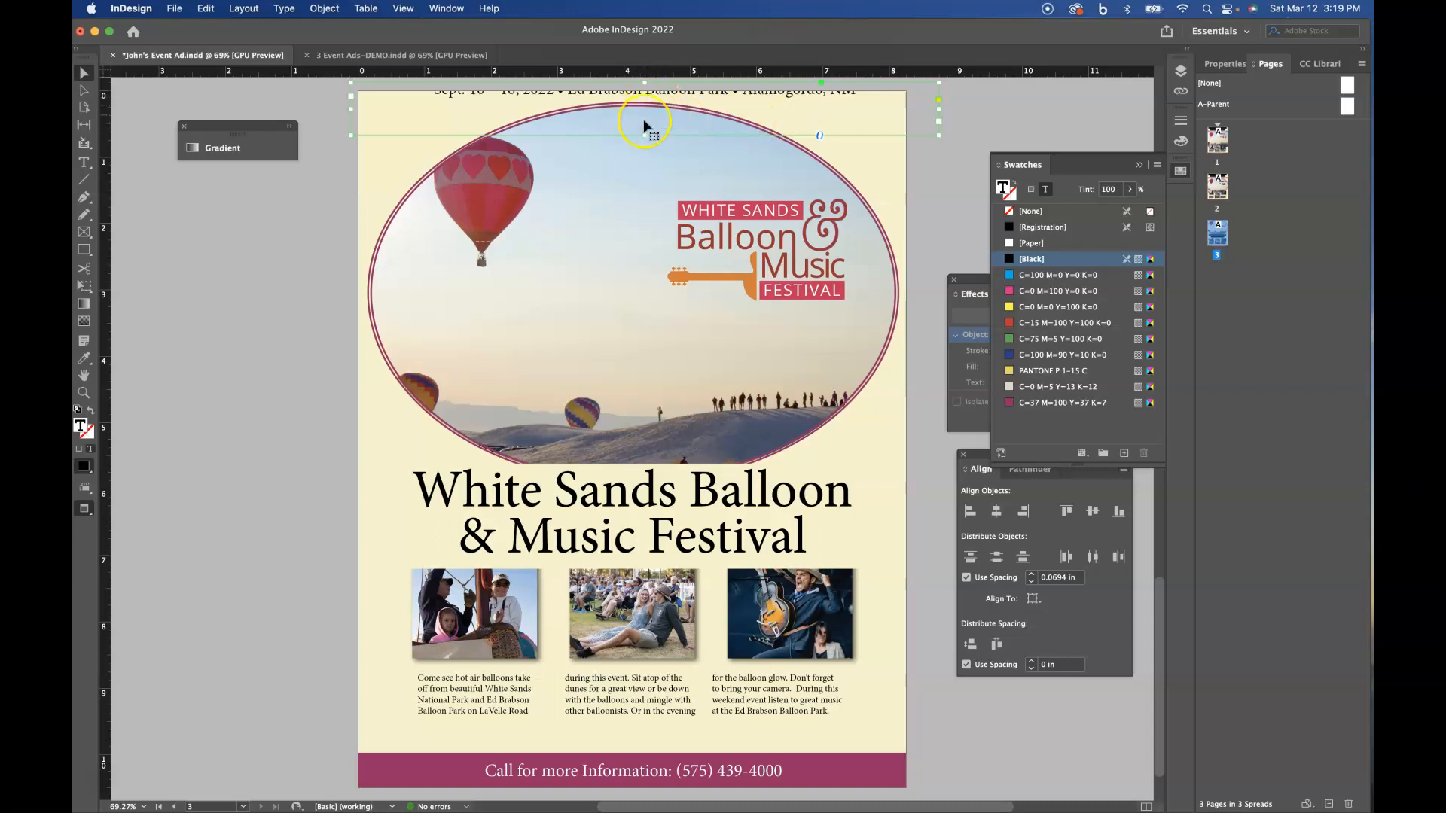
- Lower the date text frame's top edge to fit its single line and leave preview mode to show the guides and bleed
left_click_drag(645, 83, 646, 118)
left_click(84, 249)
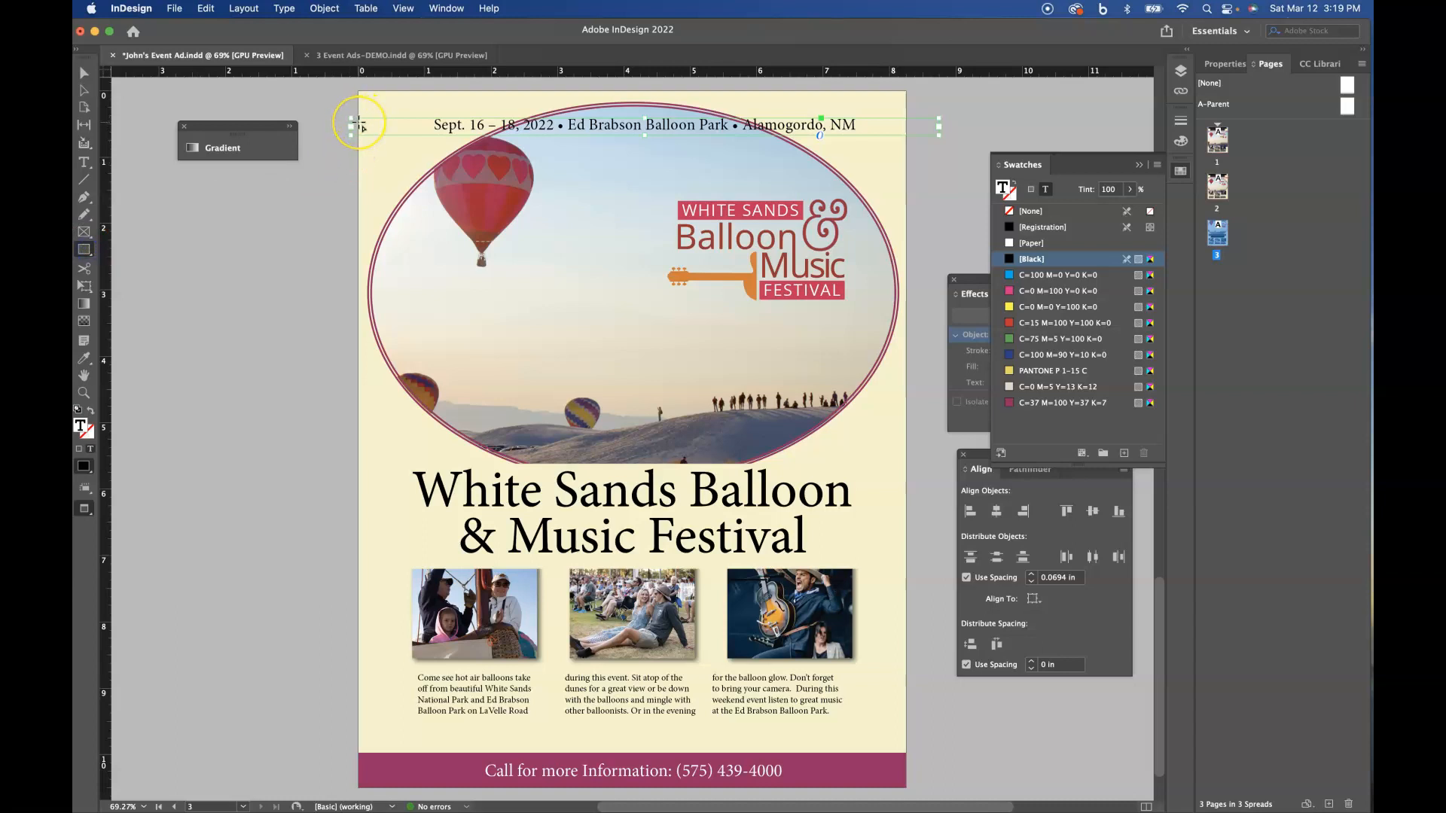
key("w")
scroll(386, 115, "up", 2)
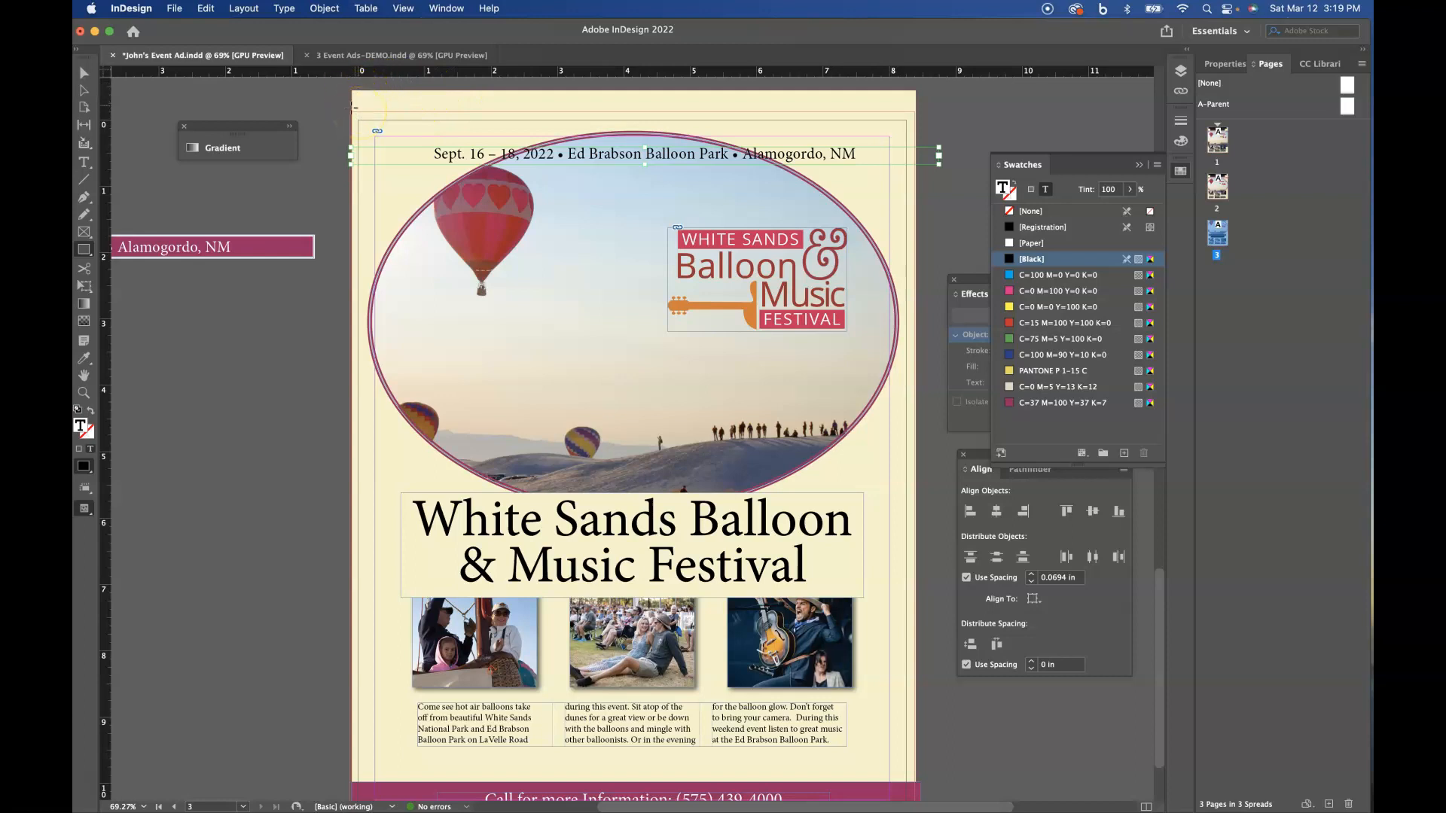
- Unlock the Background layer, fit the cream background's top and side edges to the bleed guides, and lock the layer again
left_click(84, 72)
left_click(1180, 72)
left_click(1005, 115)
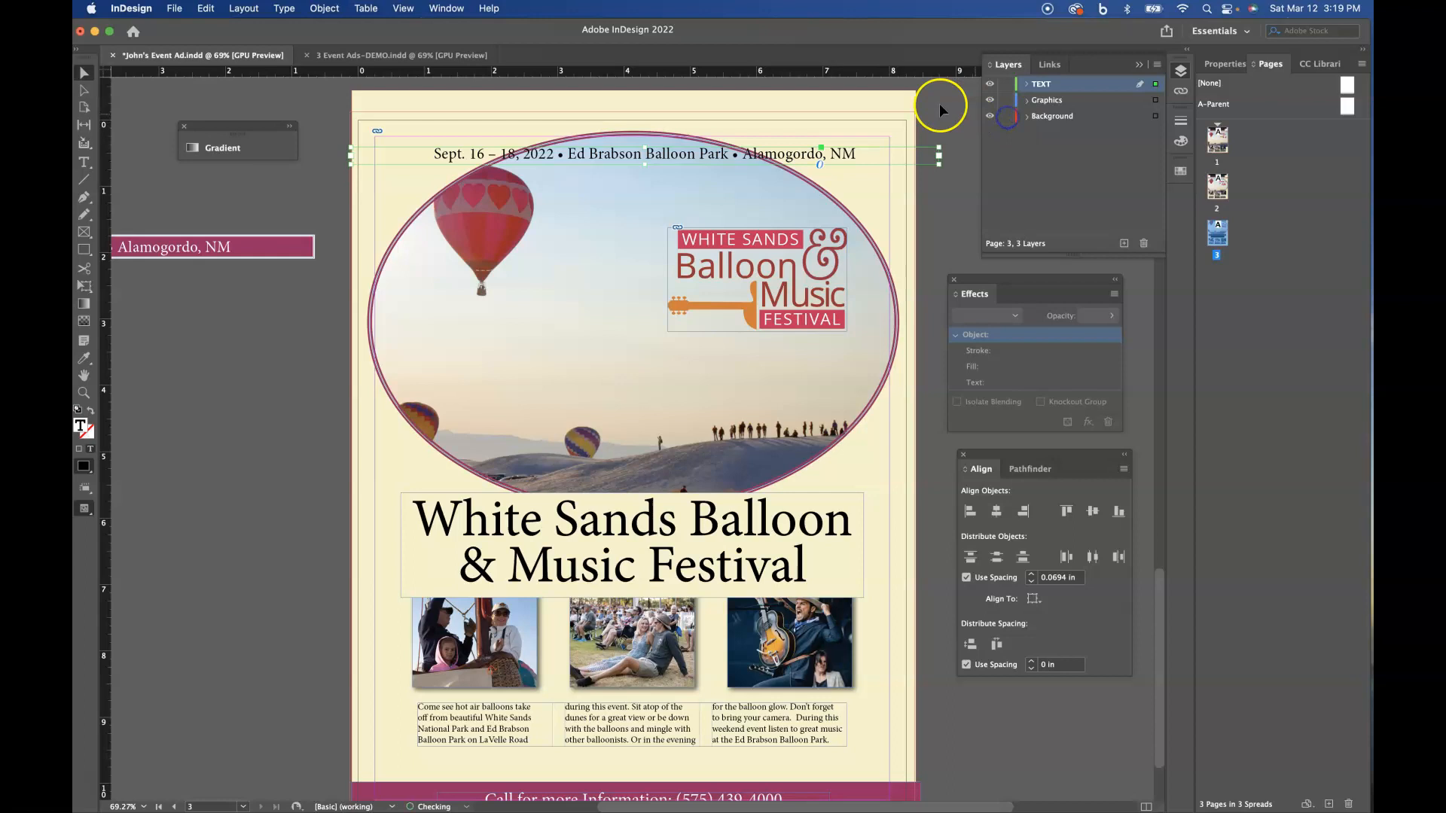
left_click(893, 99)
left_click_drag(893, 99, 749, 118)
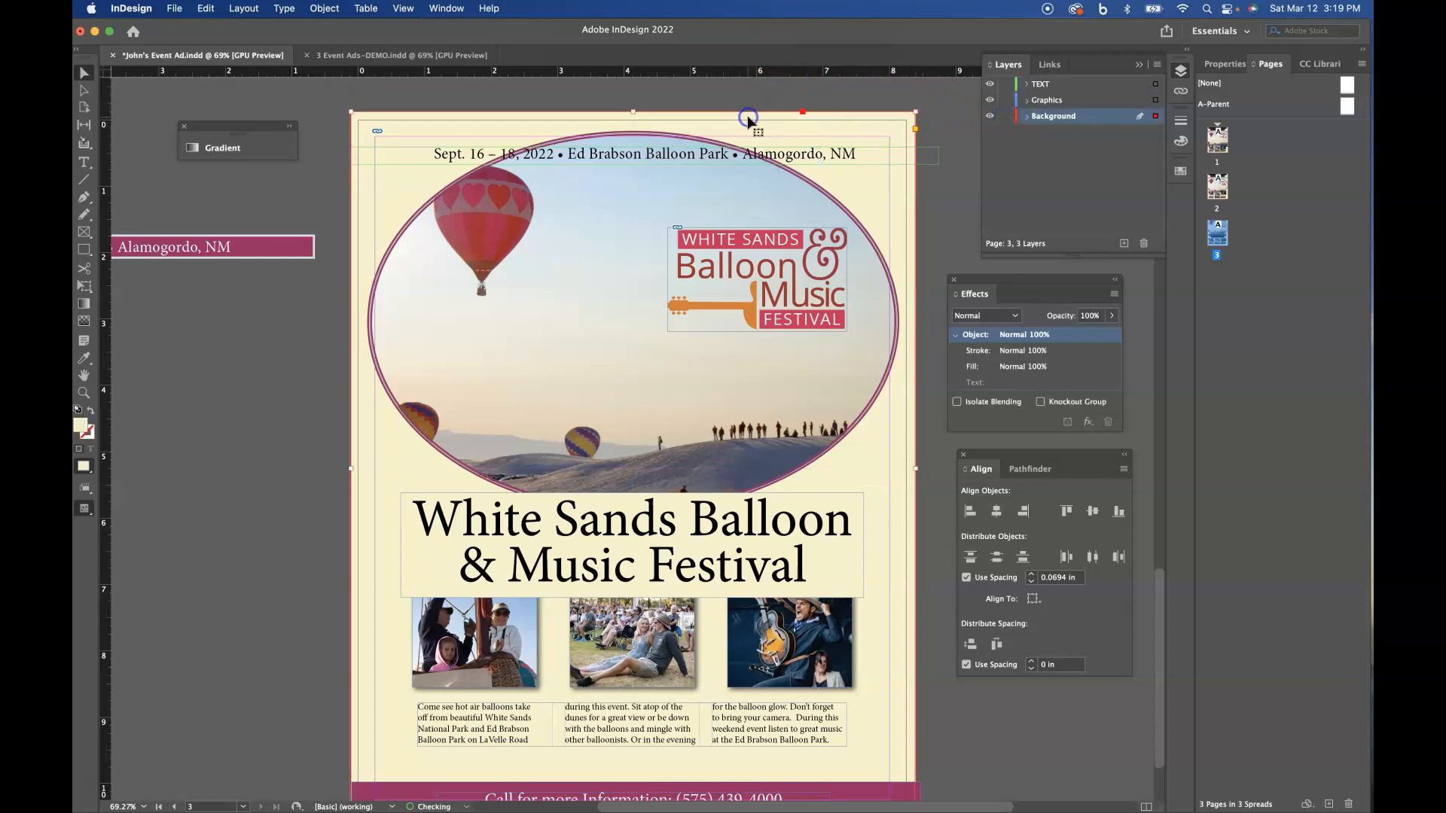
left_click_drag(914, 469, 913, 468)
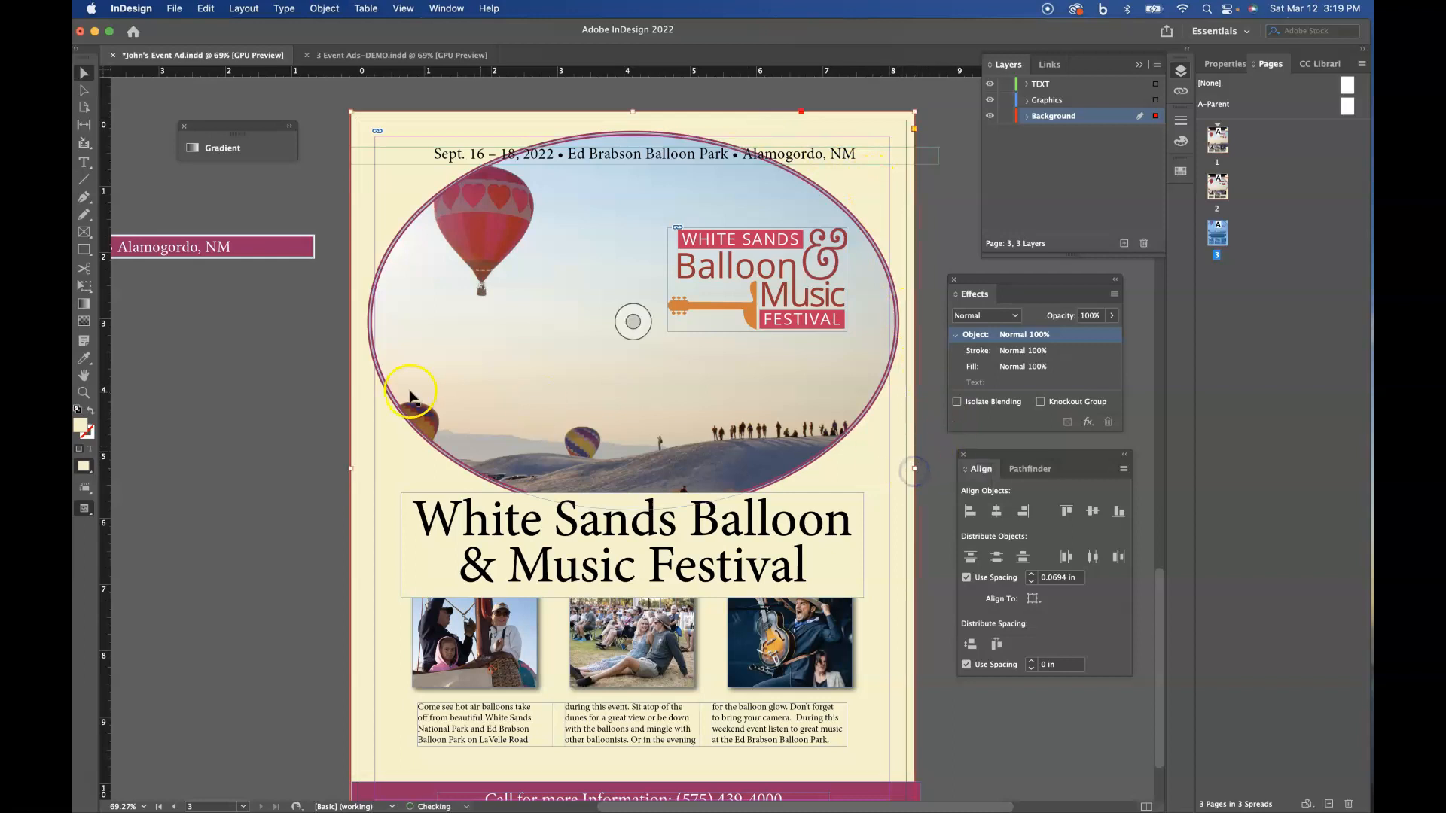
left_click_drag(351, 470, 350, 471)
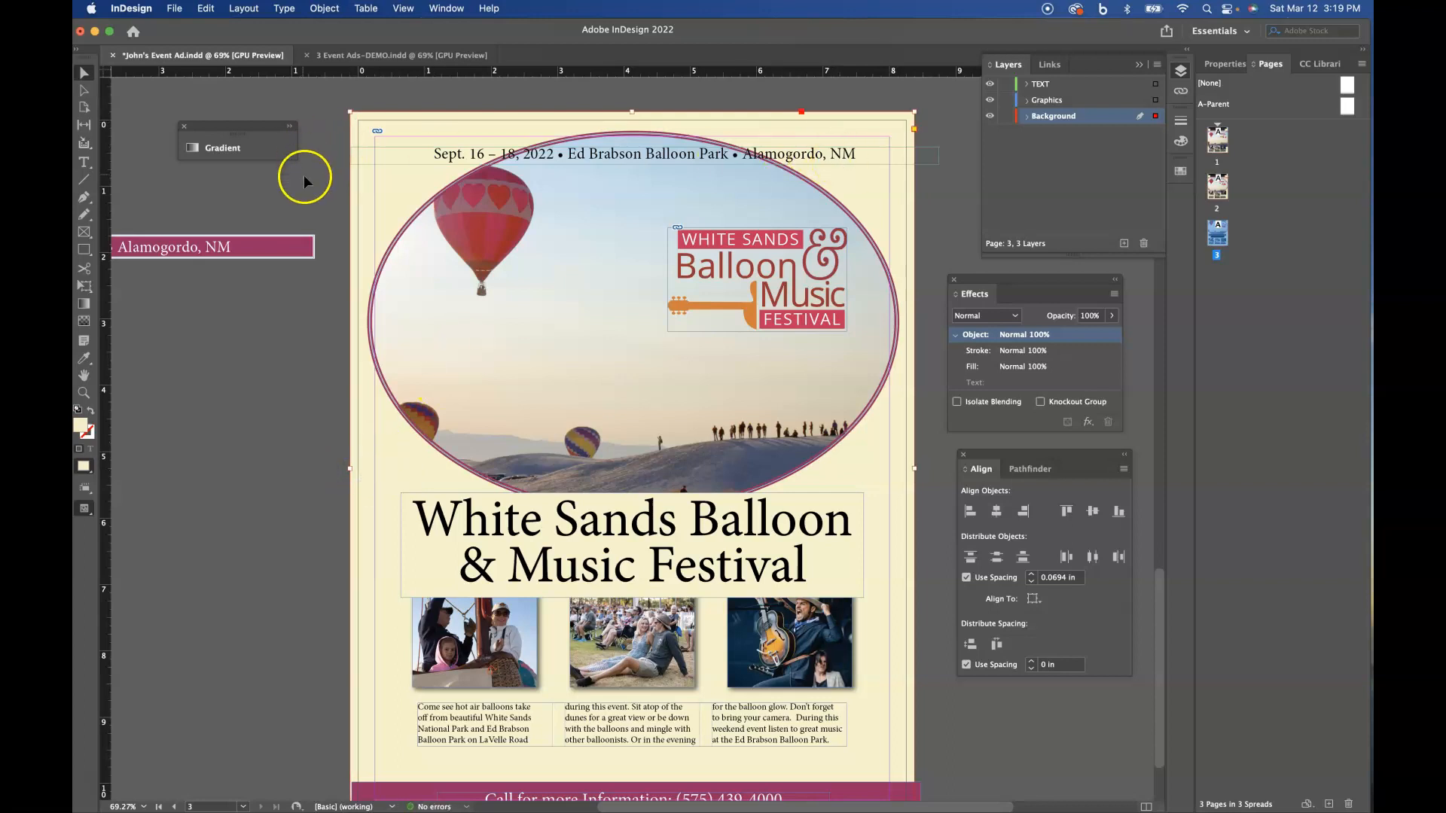
left_click(1005, 115)
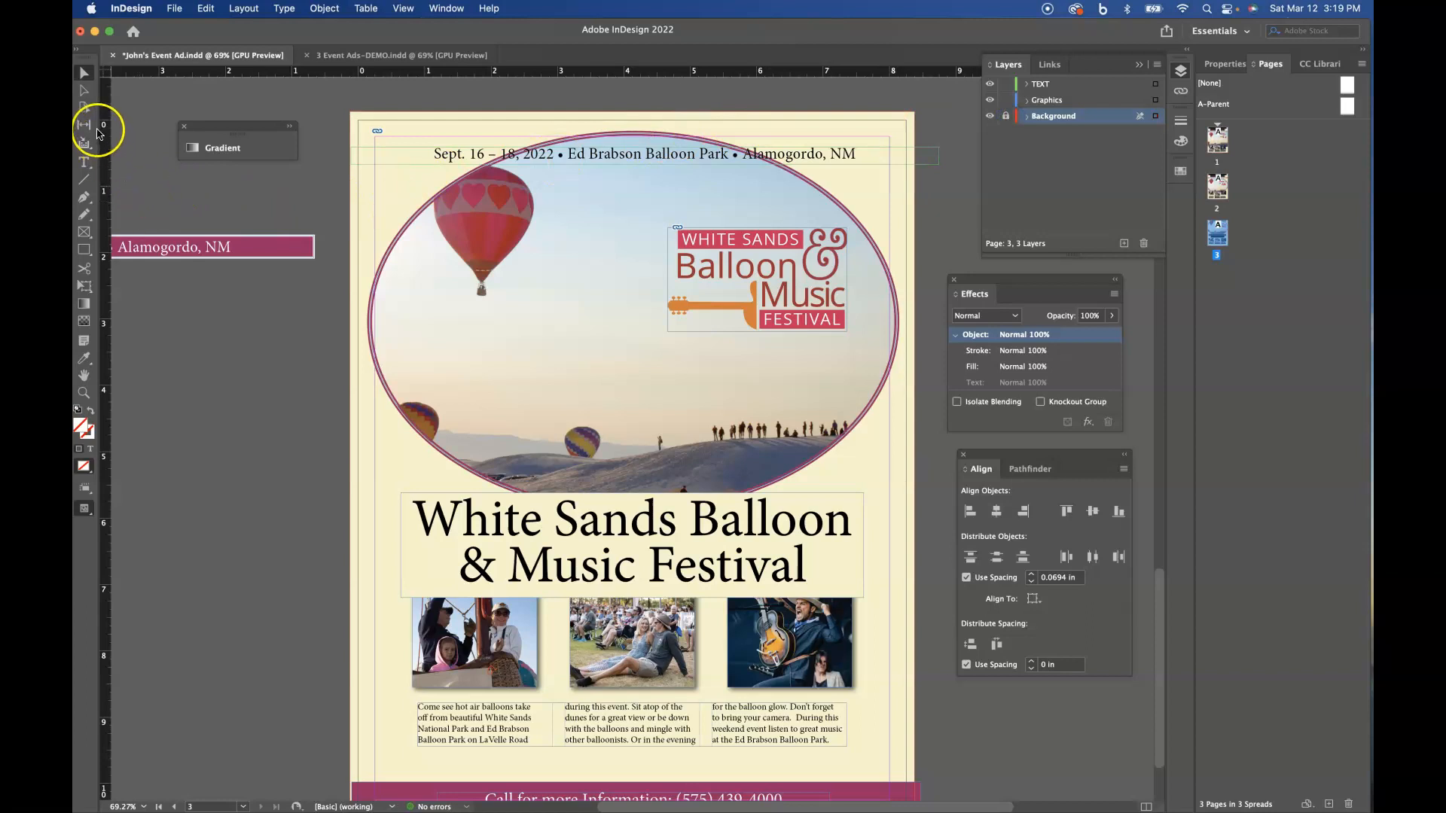
- Draw a full-width rectangle on the Graphics layer across the page top from bleed to bleed and fill it with C=37 M=100 Y=37 K=7
left_click(88, 255)
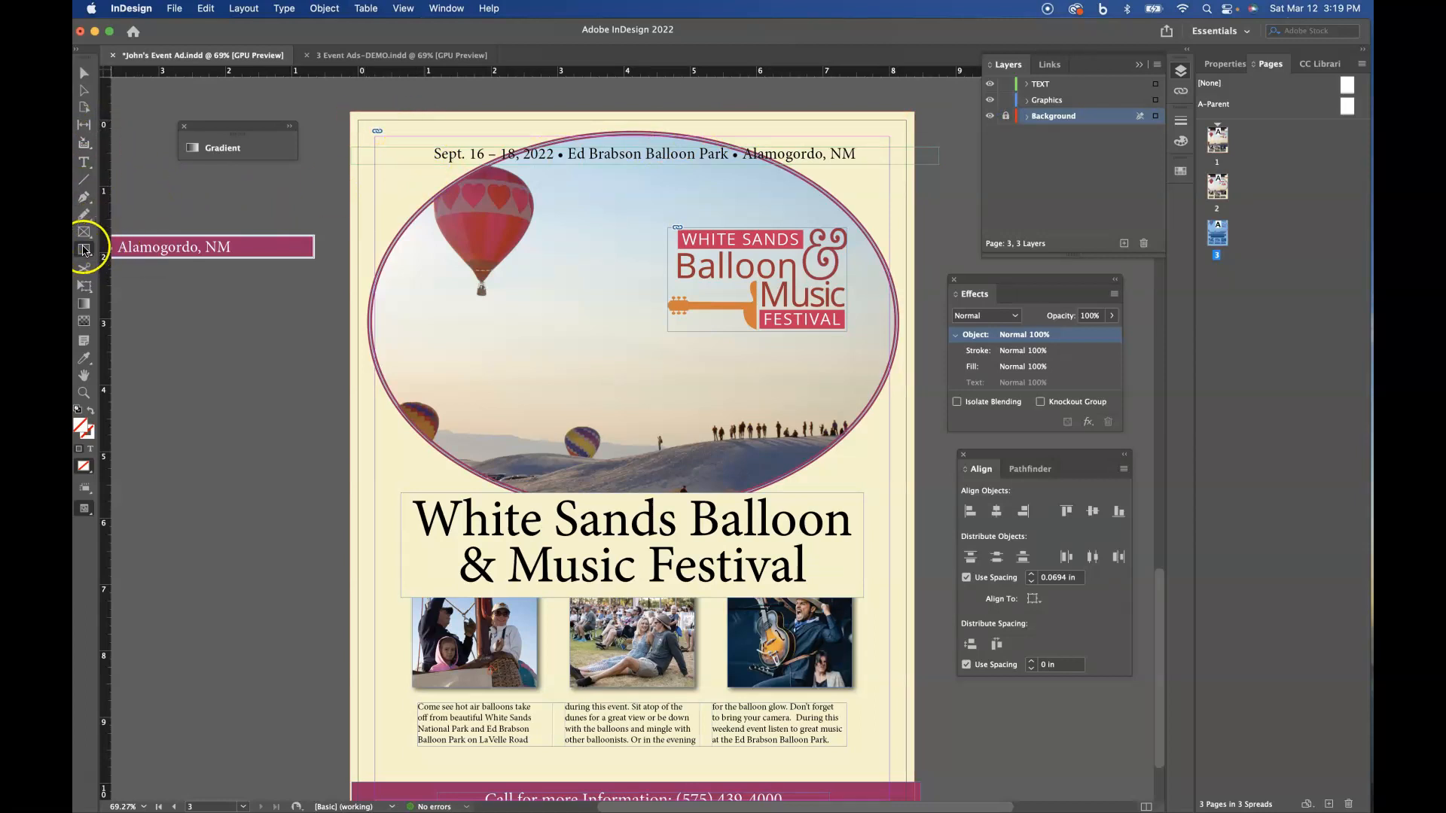
left_click(1060, 101)
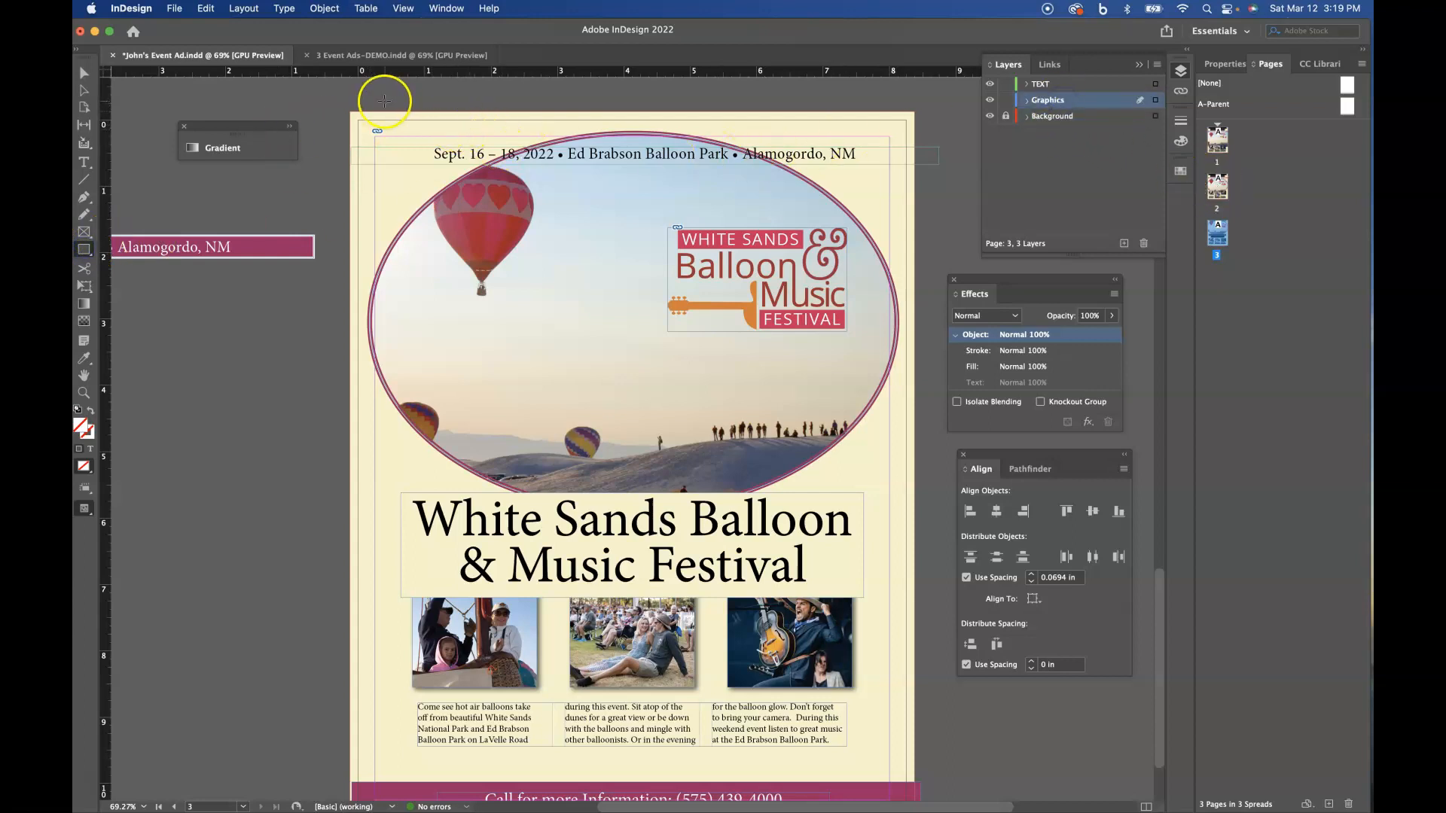
left_click_drag(350, 112, 912, 159)
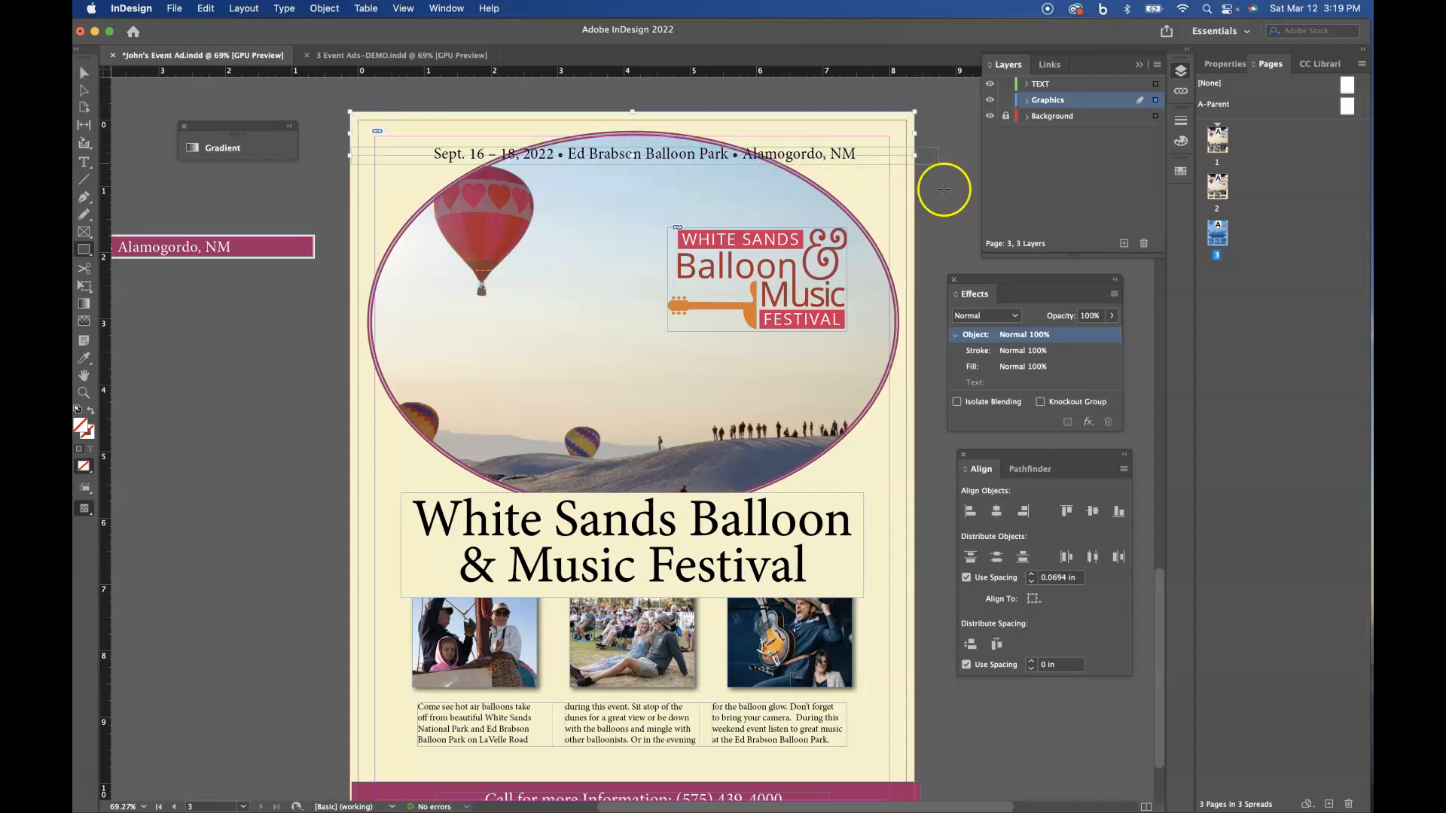
left_click(1181, 171)
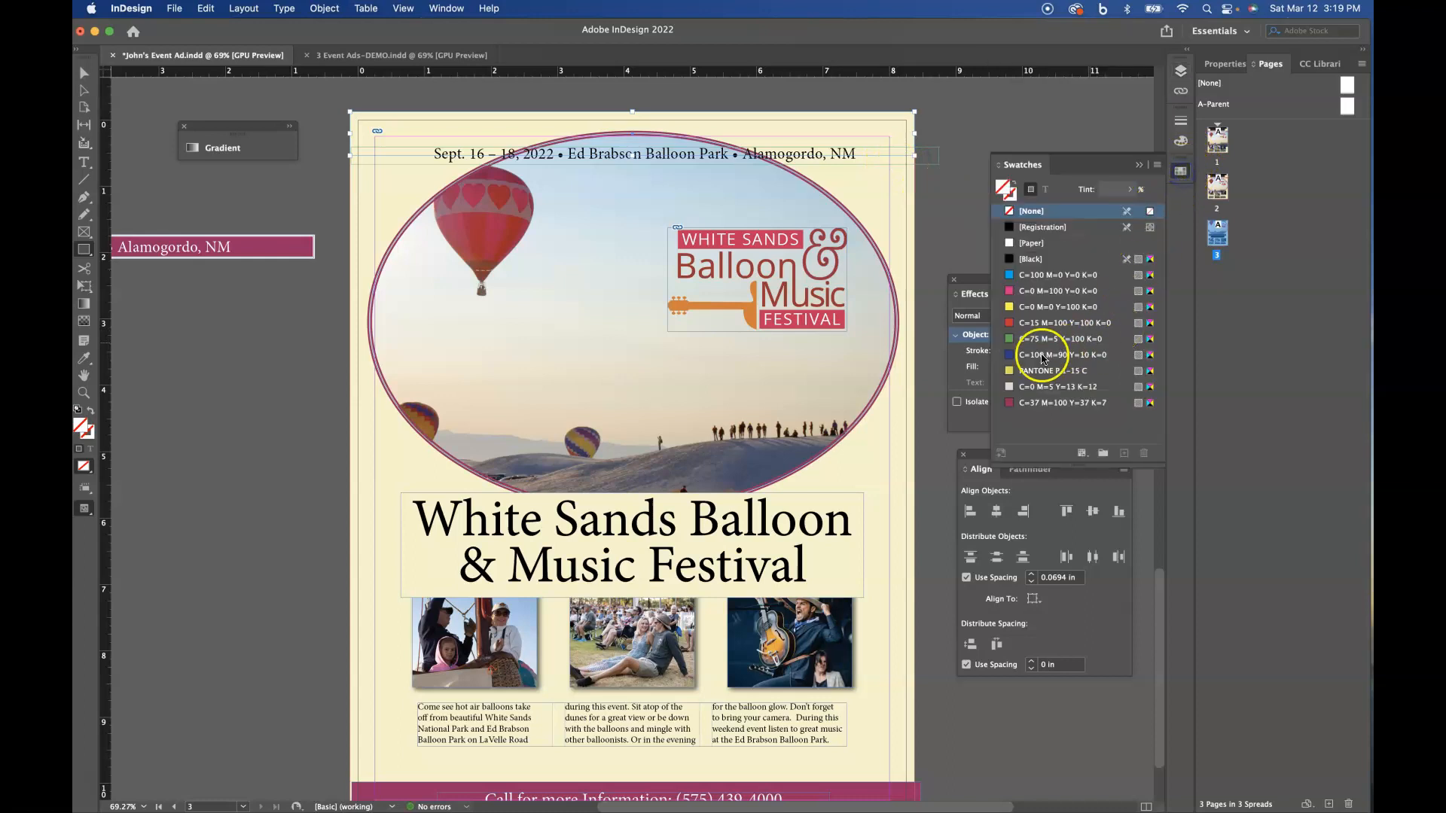
left_click(1011, 404)
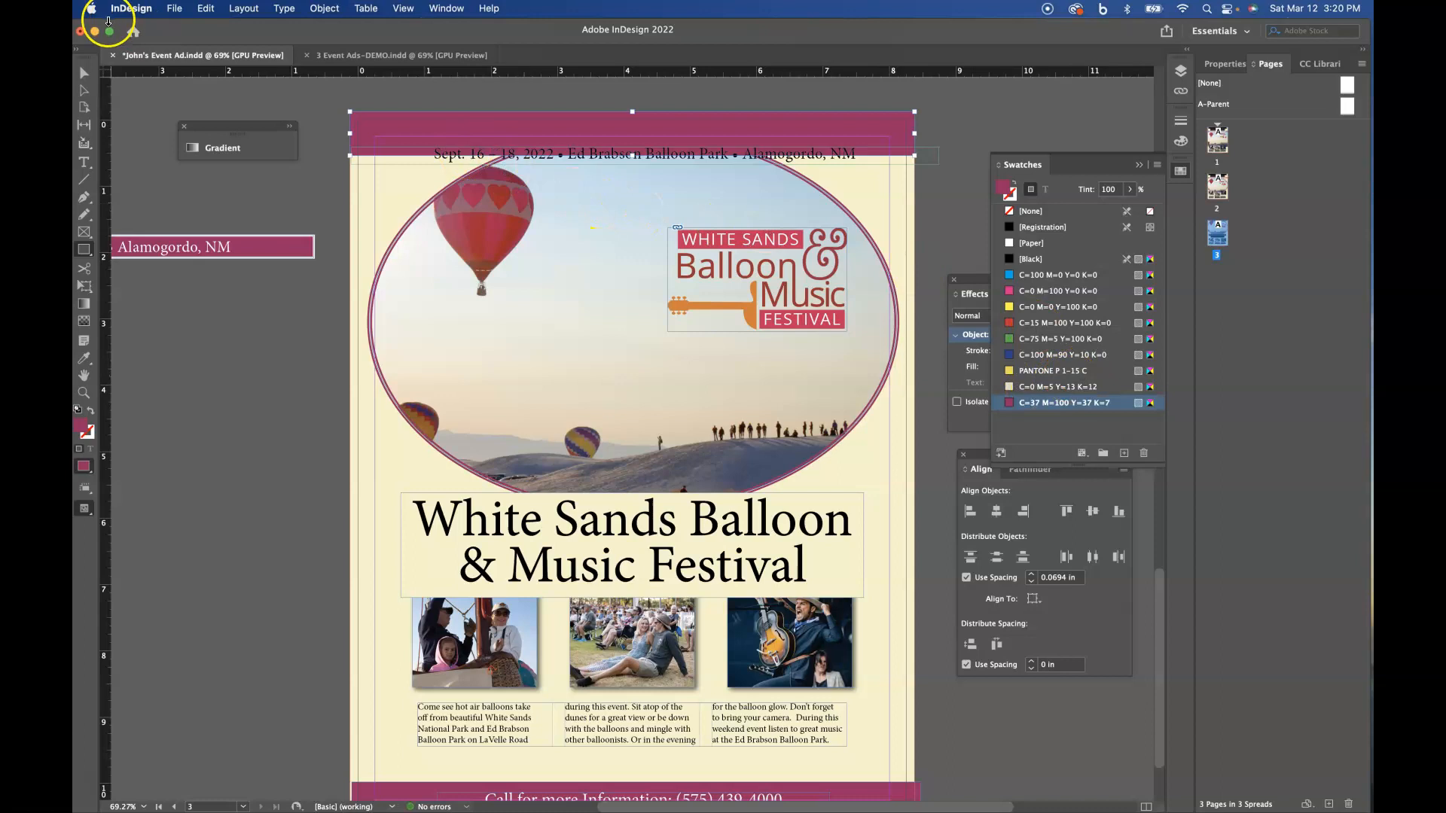
- Move the date and location text up onto the new magenta rectangle, centring it within the banner
left_click(84, 73)
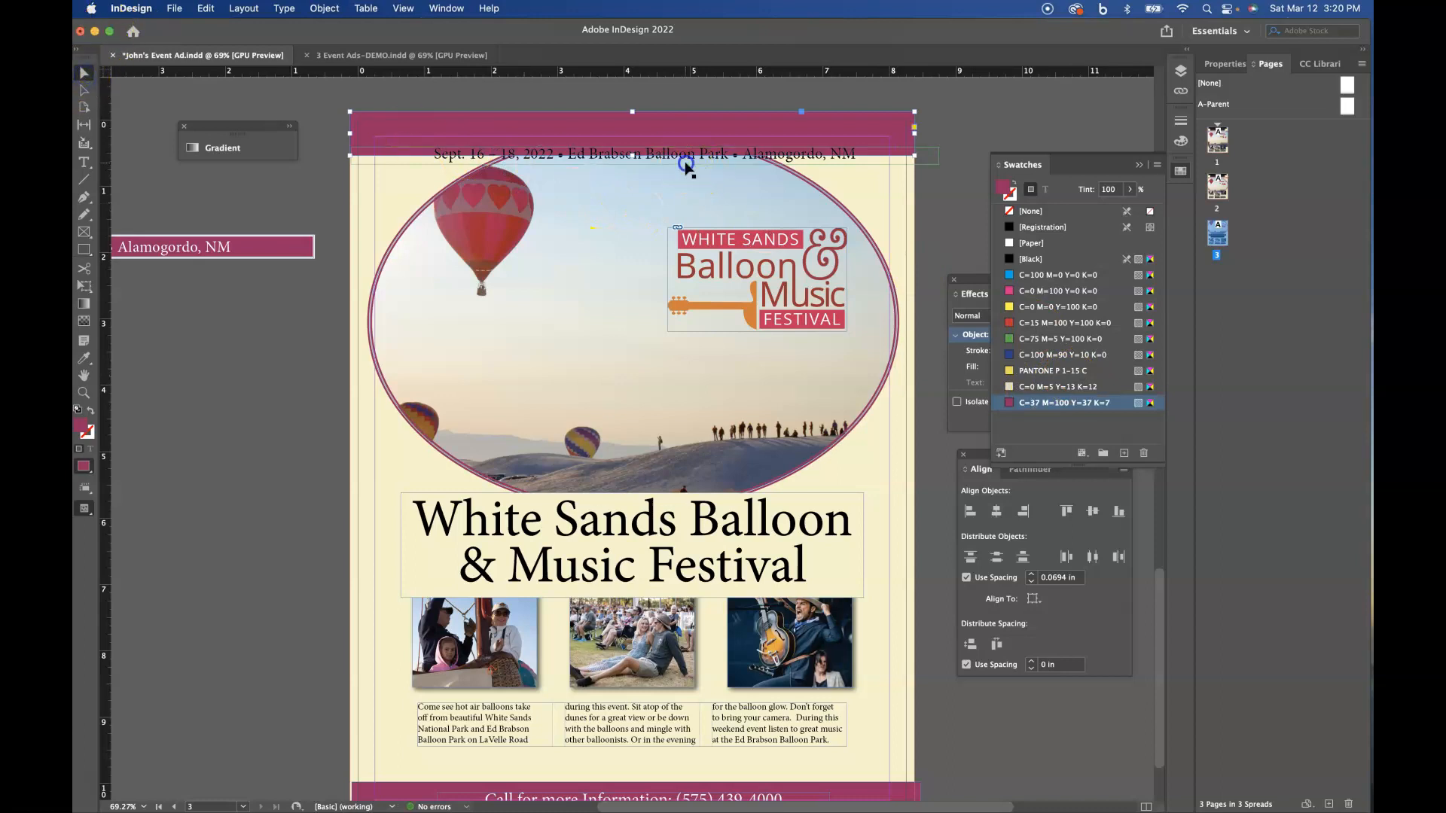
left_click_drag(687, 167, 687, 148)
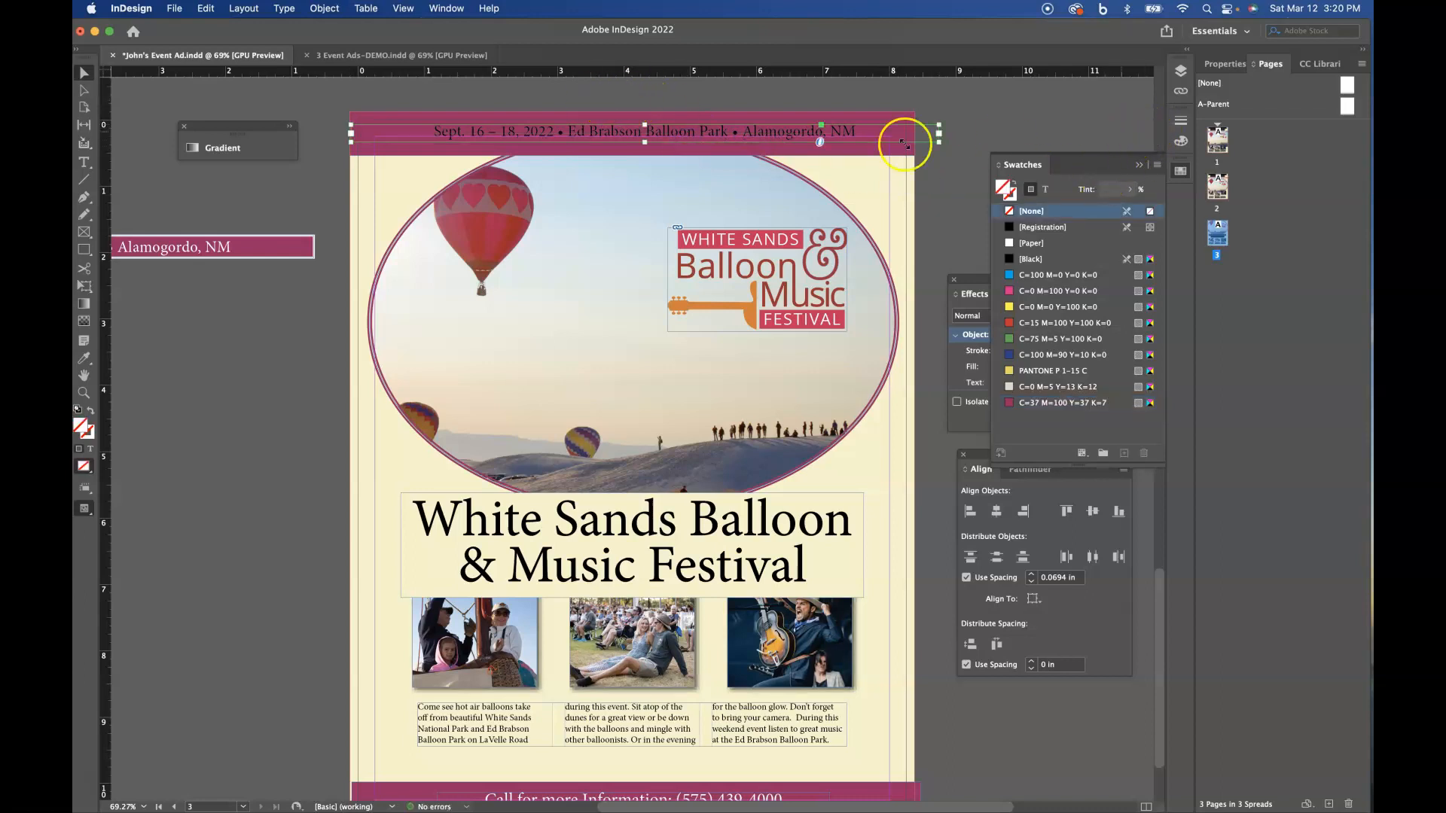
left_click_drag(628, 134, 623, 132)
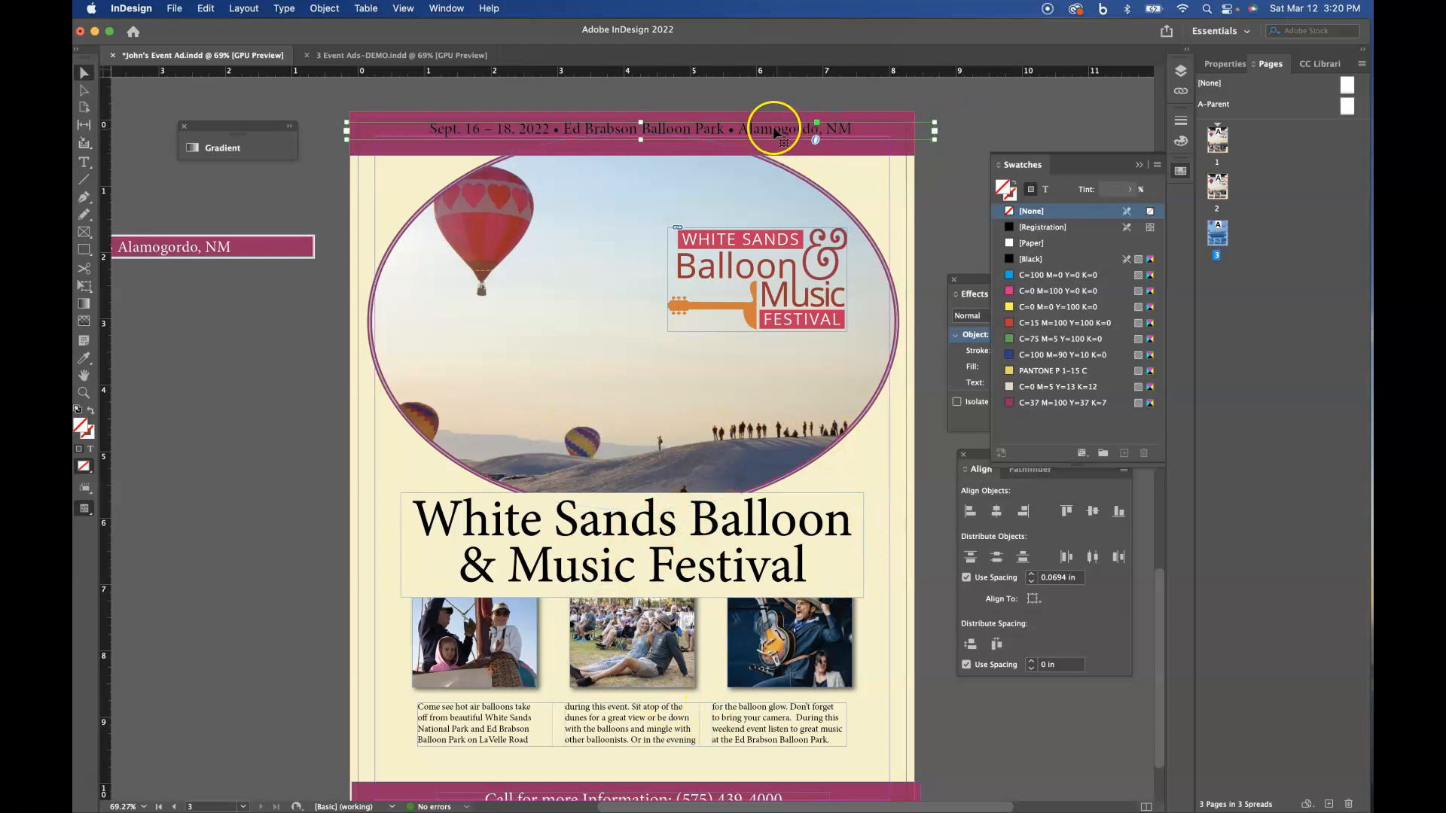
- Colour the date and location text with the Paper swatch
left_click(1180, 173)
left_click(1180, 175)
left_click(1045, 189)
left_click(1012, 259)
left_click(1013, 247)
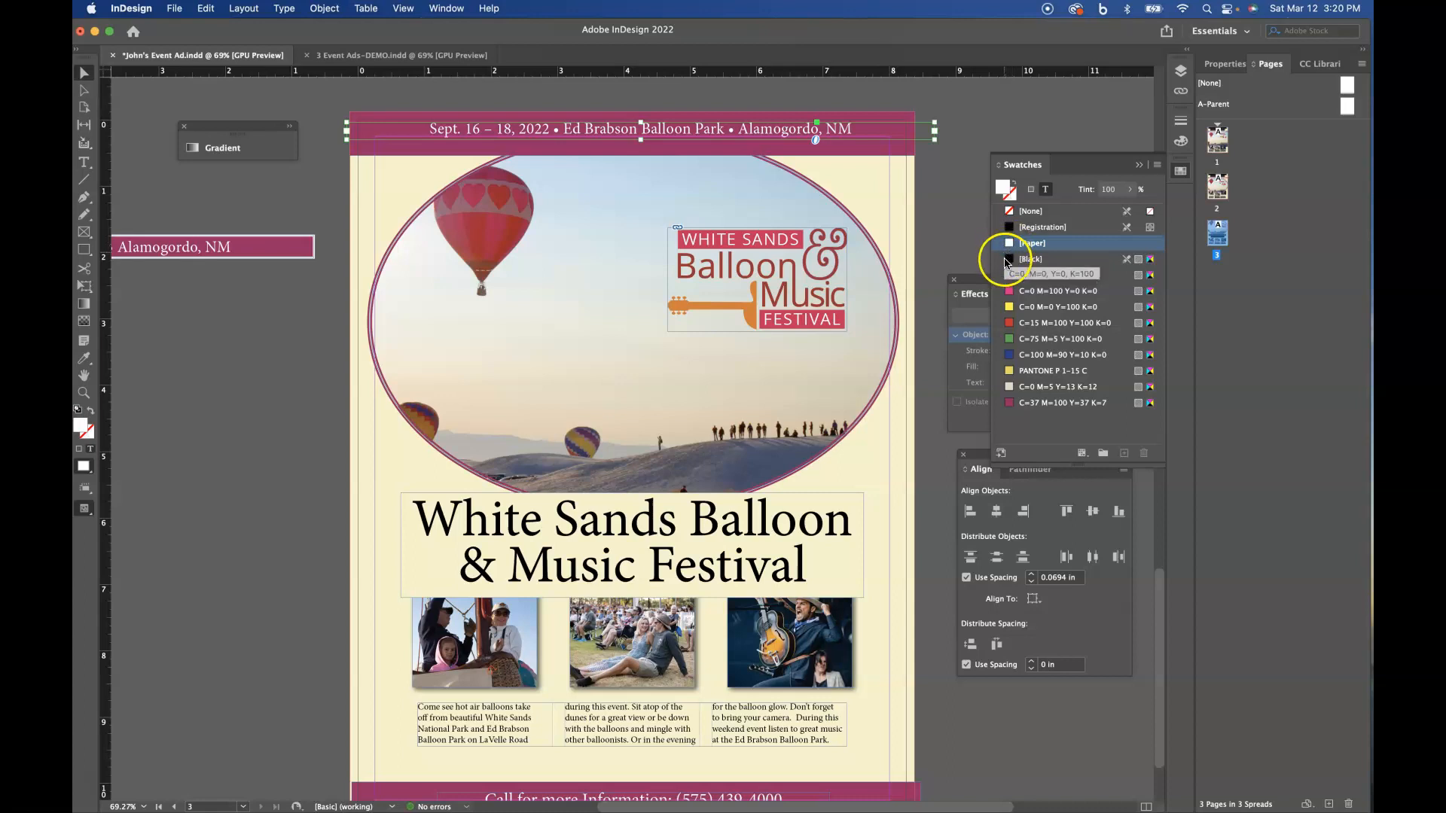
- Increase the date and location text's font size to 18 pt
left_click(1228, 65)
left_click(1219, 497)
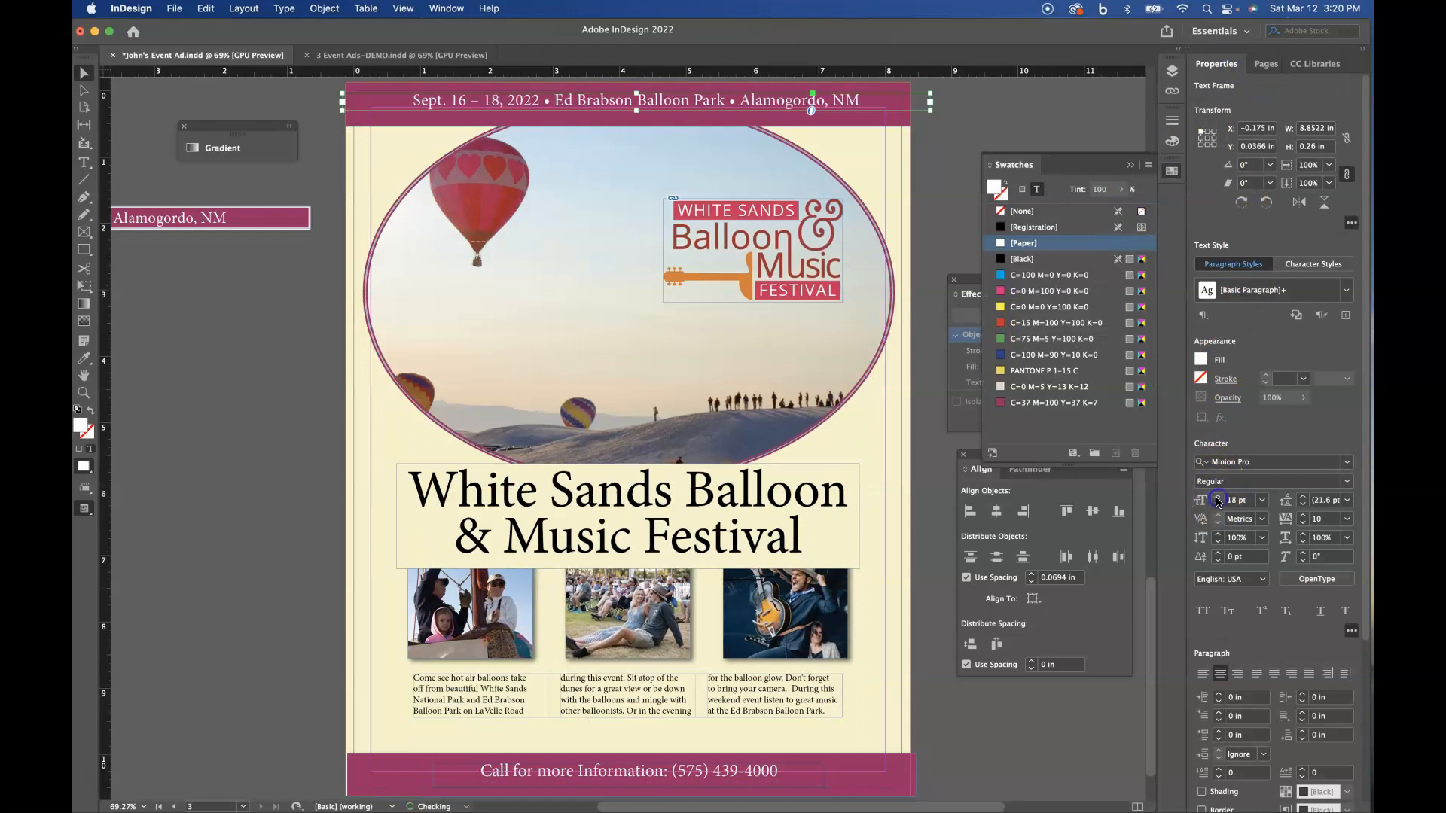
- Increase the date and location text's font size to 19 pt and switch the page to preview mode
left_click(1218, 497)
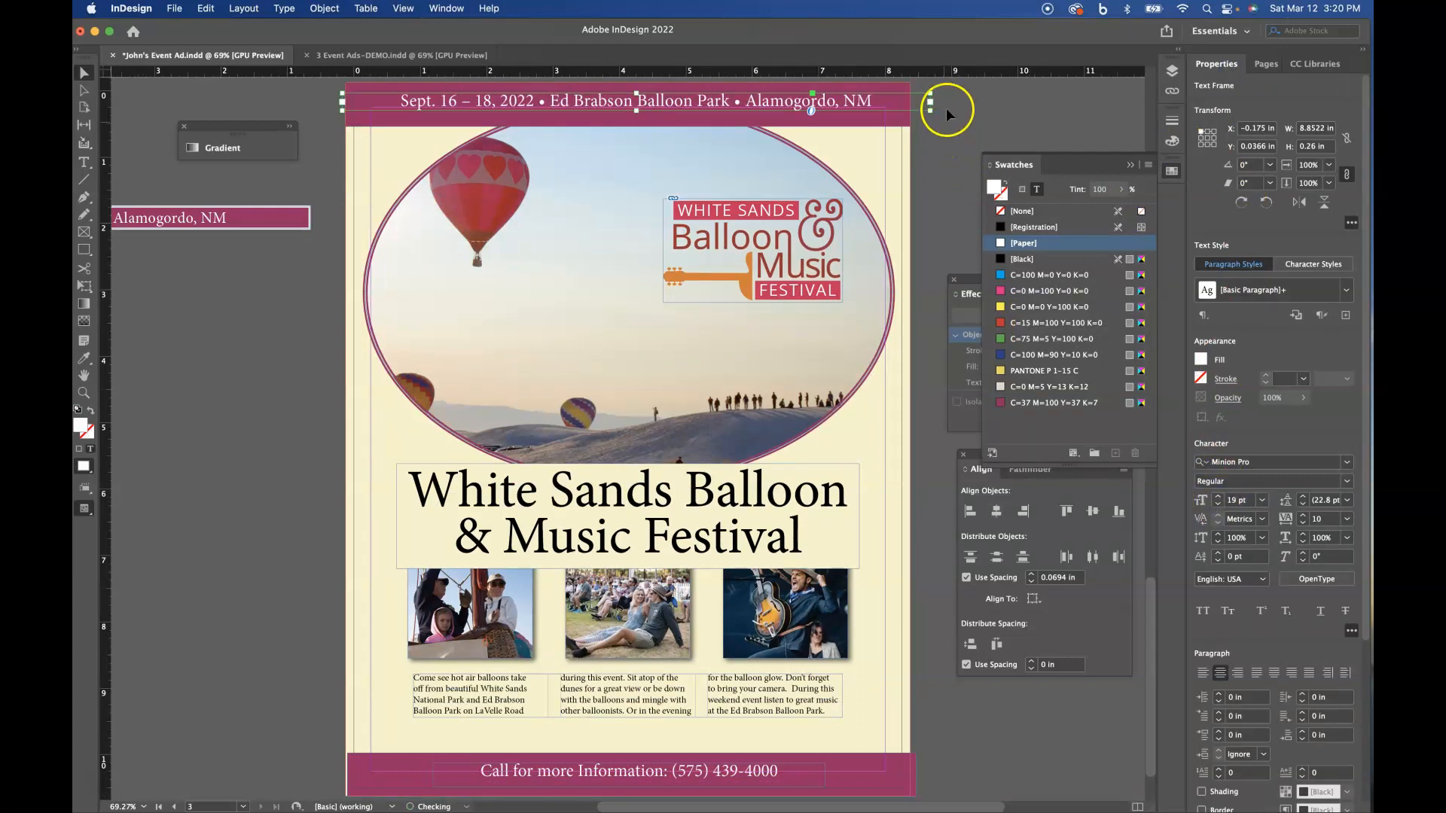
left_click(978, 107)
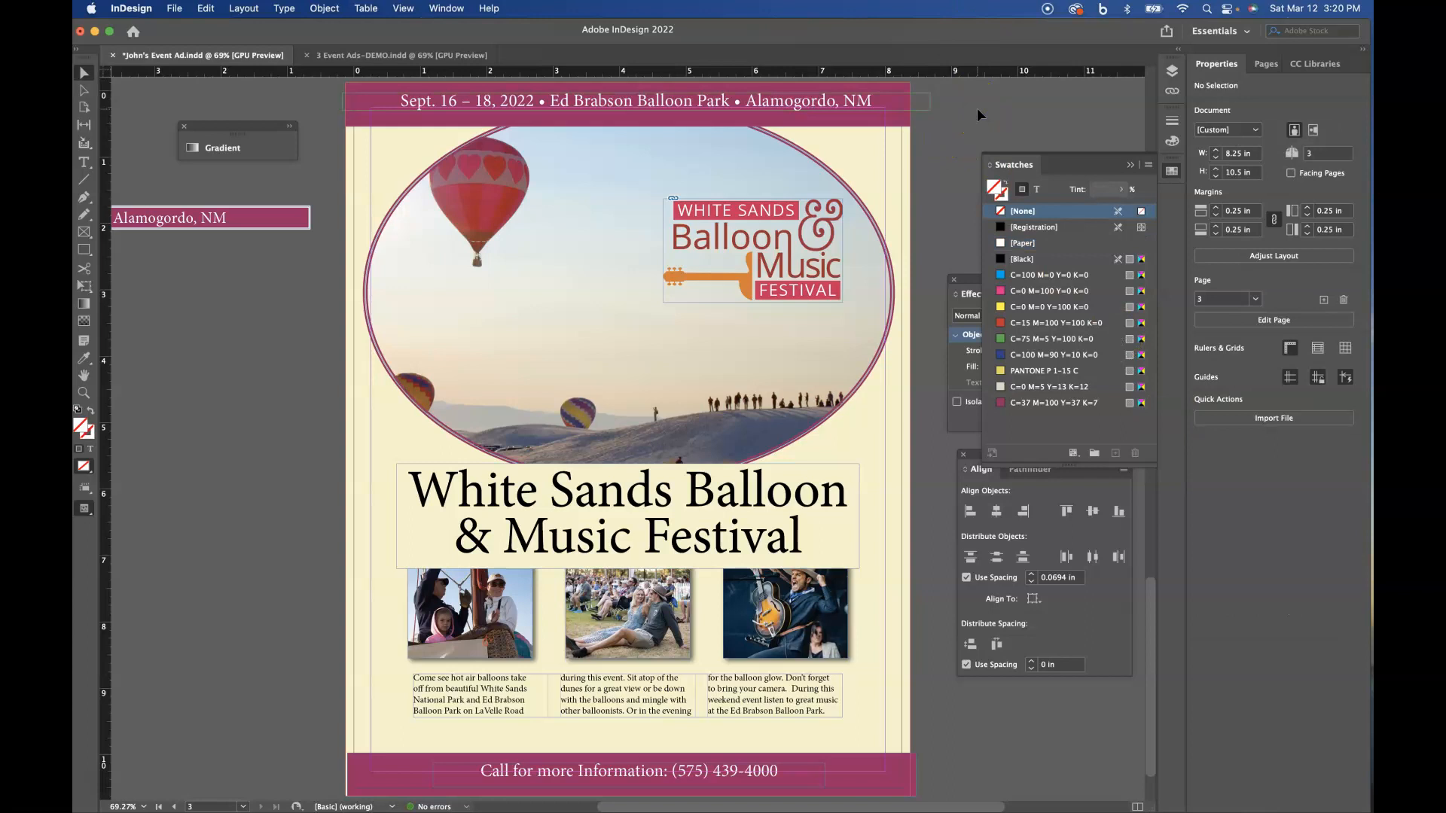
key("w")
- Nudge the date and location text down until it sits vertically centred within the visible magenta banner
left_click(816, 107)
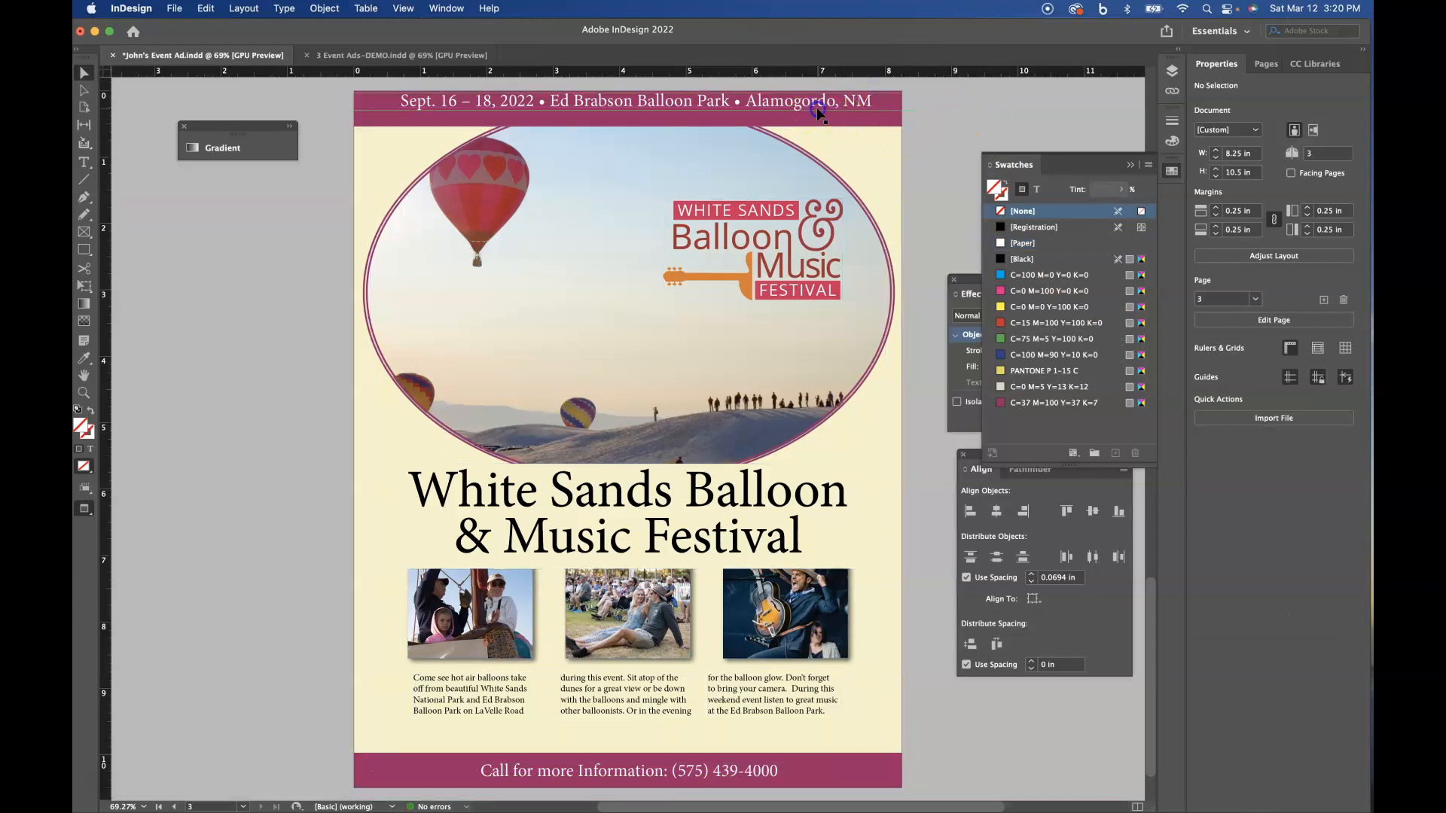
key("Down")
key("Down")
key("Down")
key("Down")
key("Down")
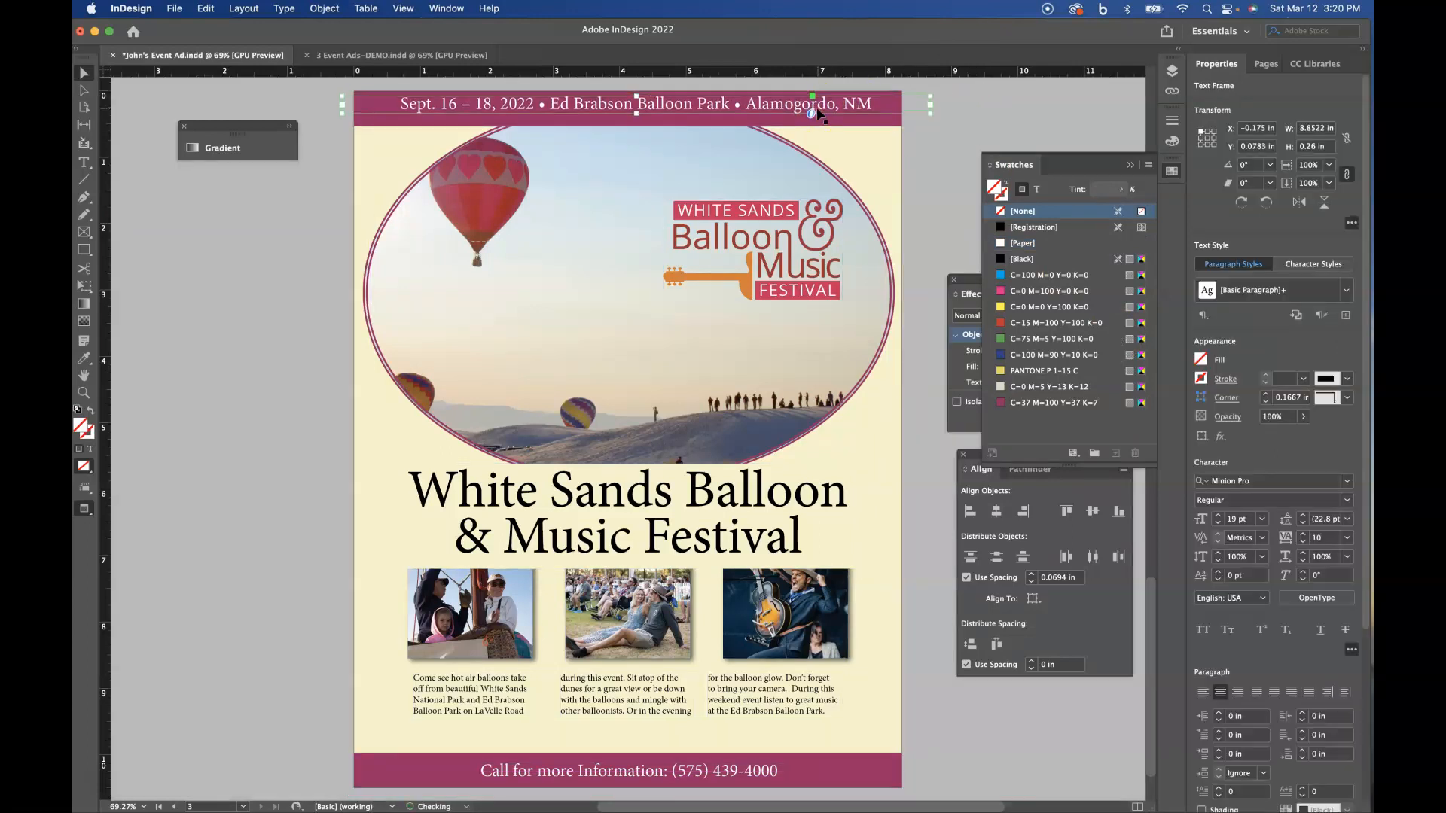
key("Down")
key("Down")
key("Down")
key("Down")
key("Down")
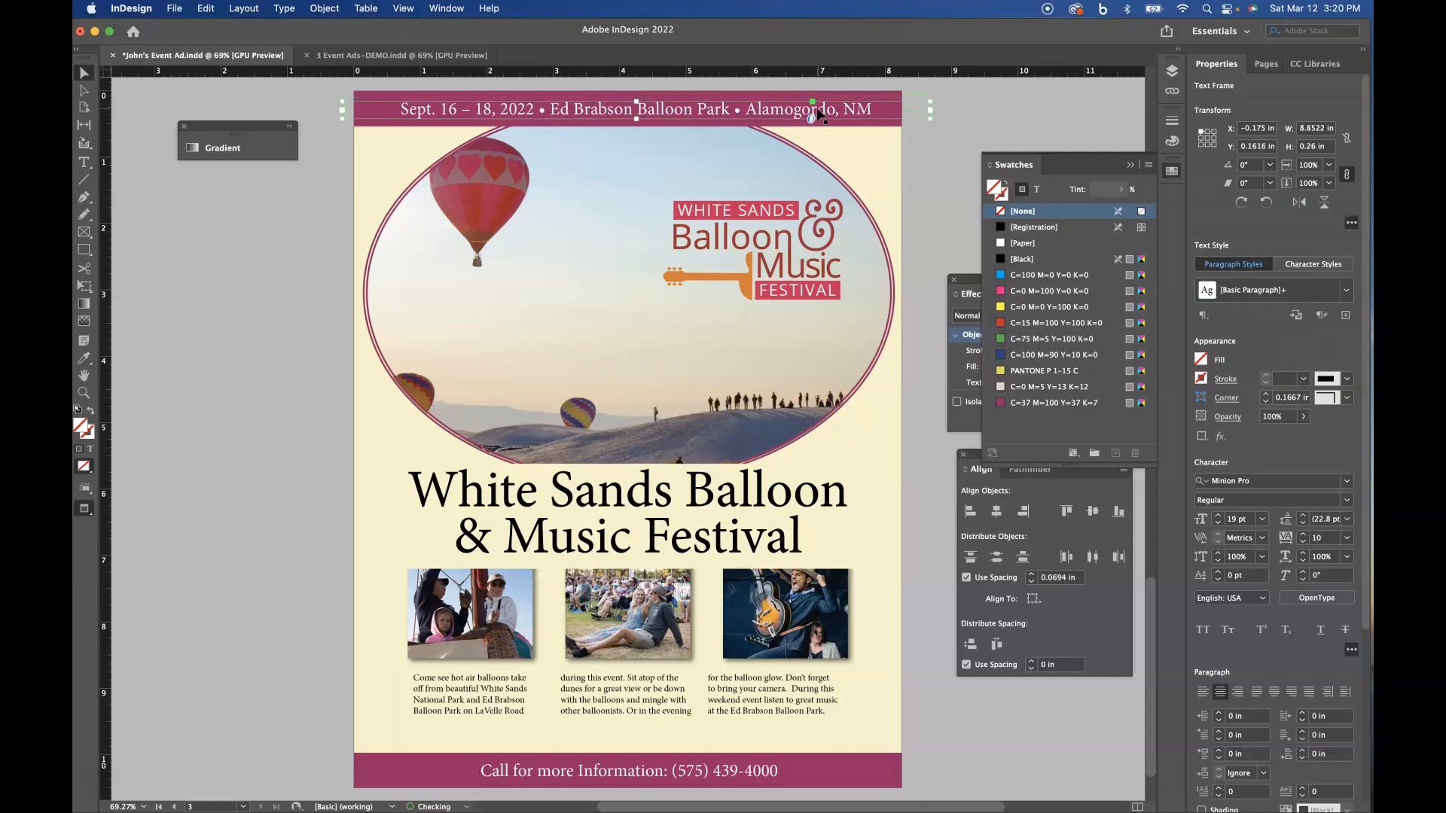
left_click(946, 160)
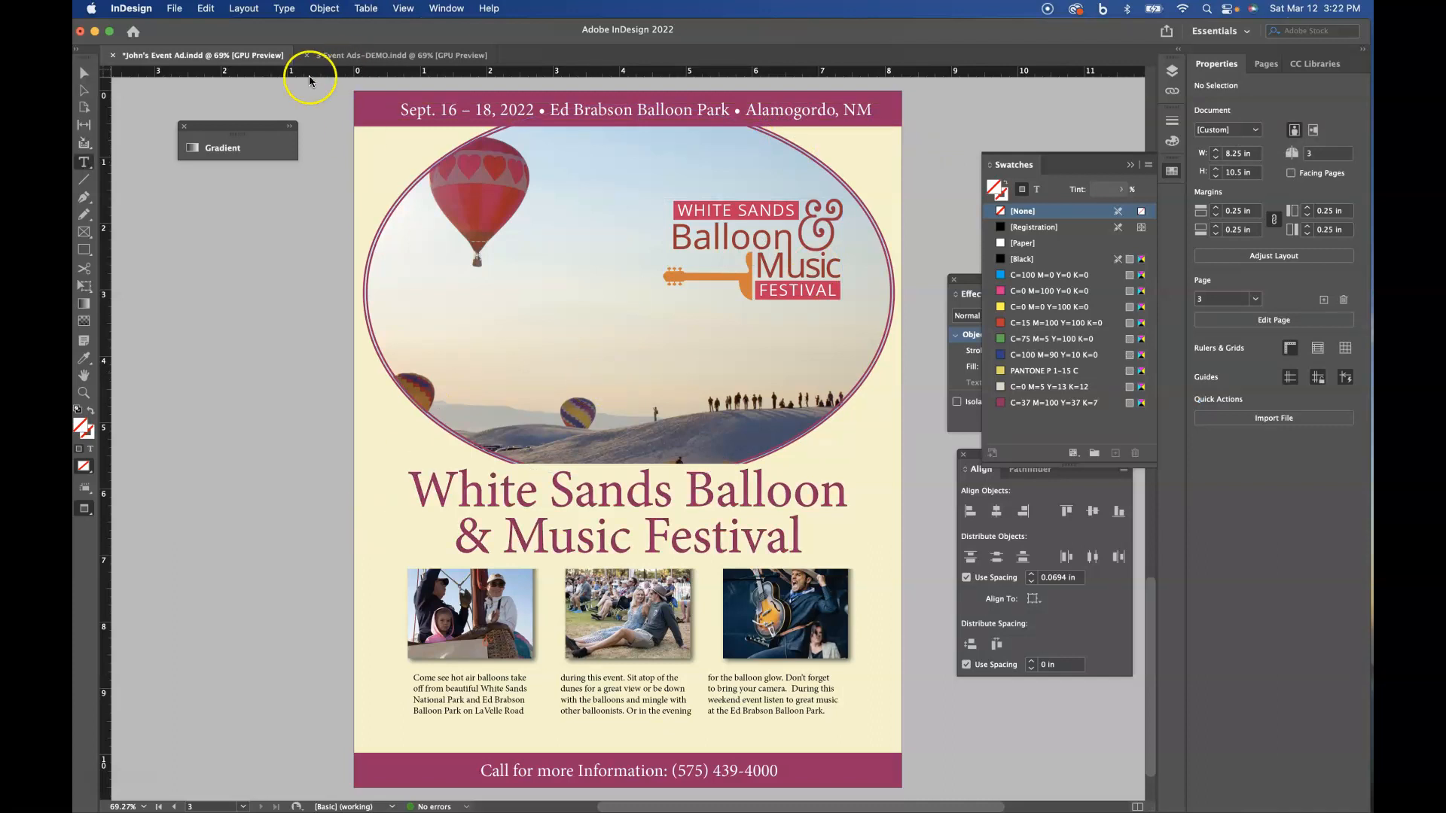
- Remove the fill from the White Sands Balloon & Music Festival headline's text frame by setting it to [None]
left_click(83, 73)
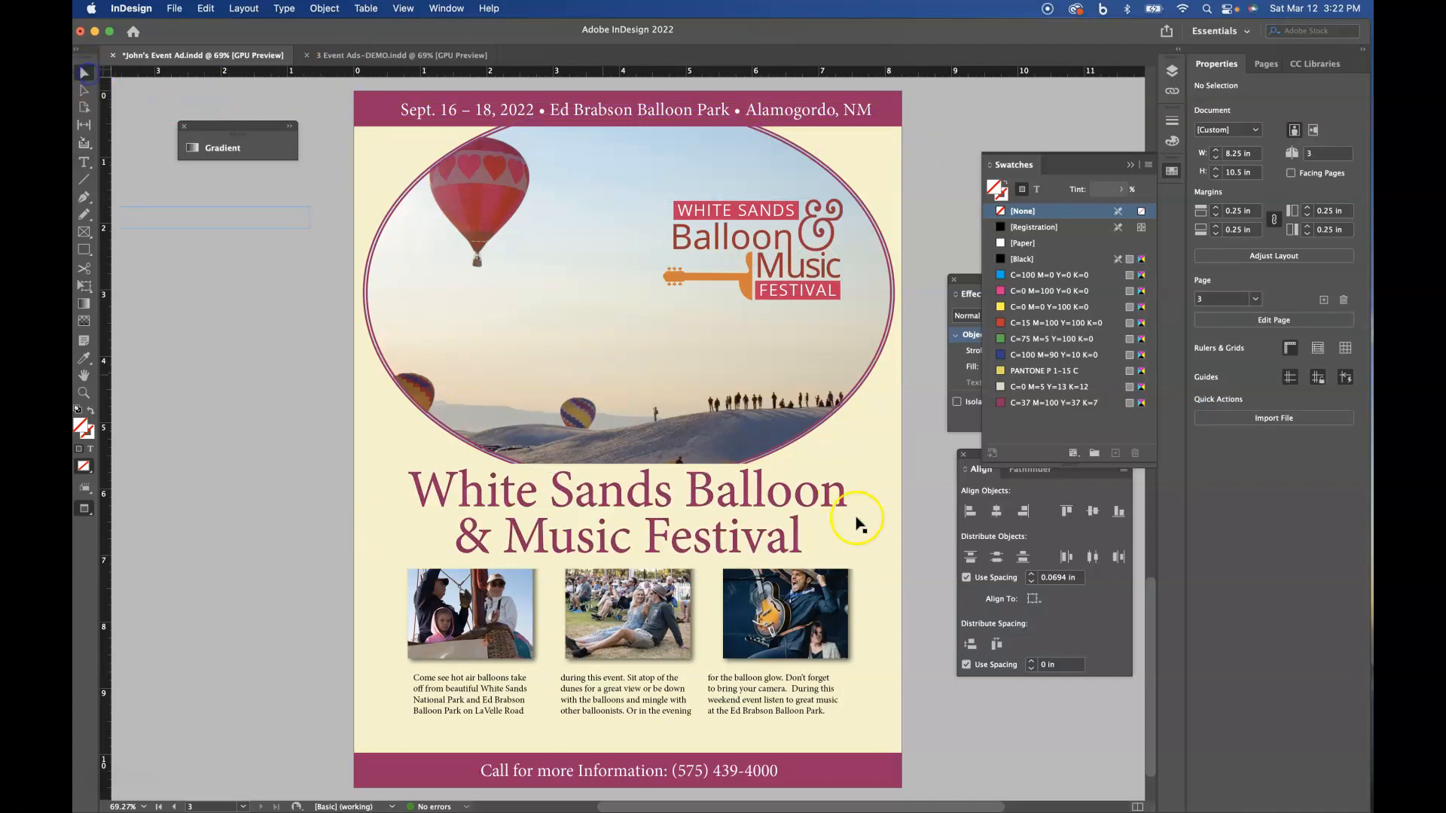
left_click(711, 525)
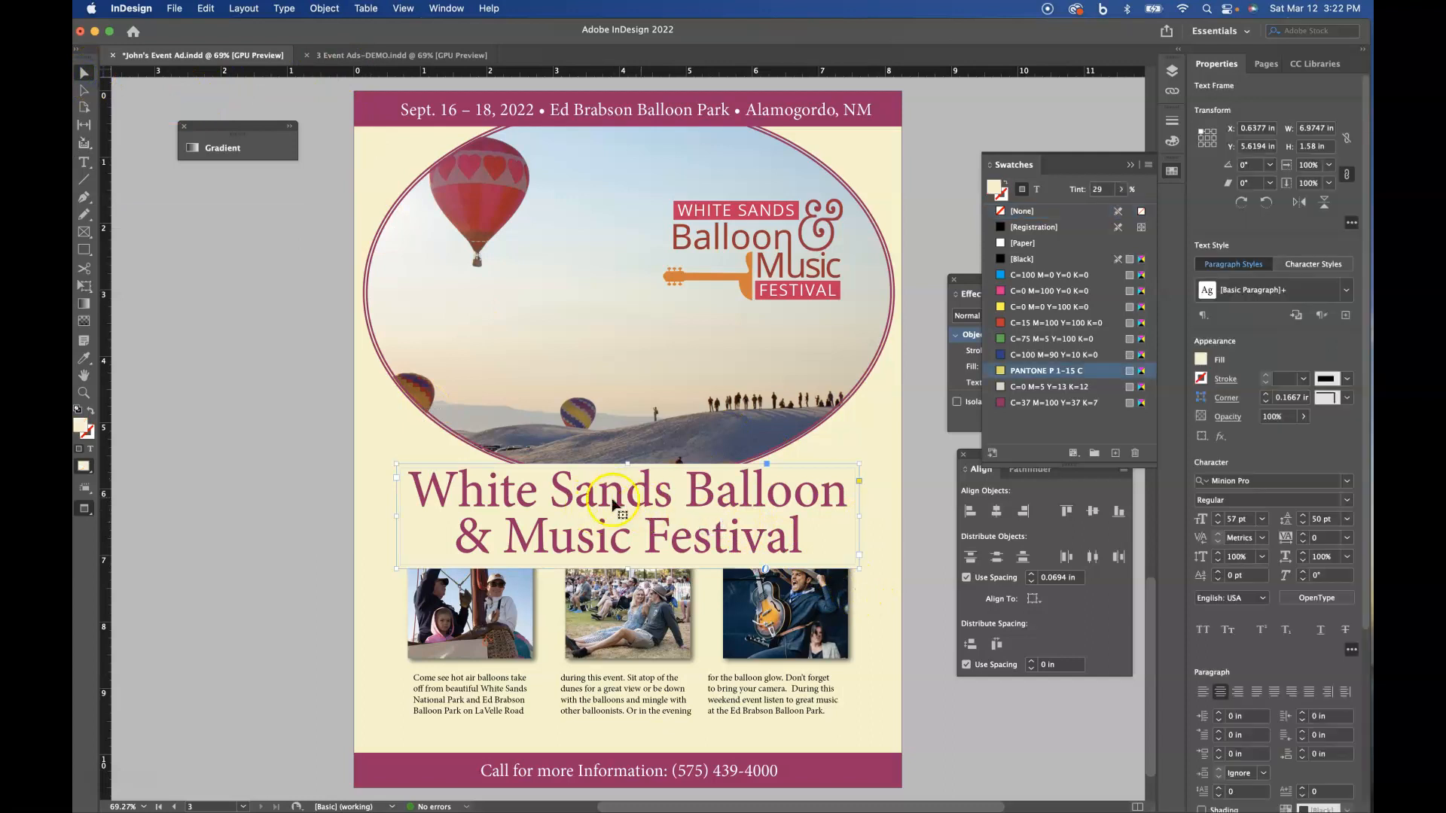
left_click(673, 511)
left_click(1172, 171)
left_click(1172, 172)
left_click(1022, 211)
left_click(838, 429)
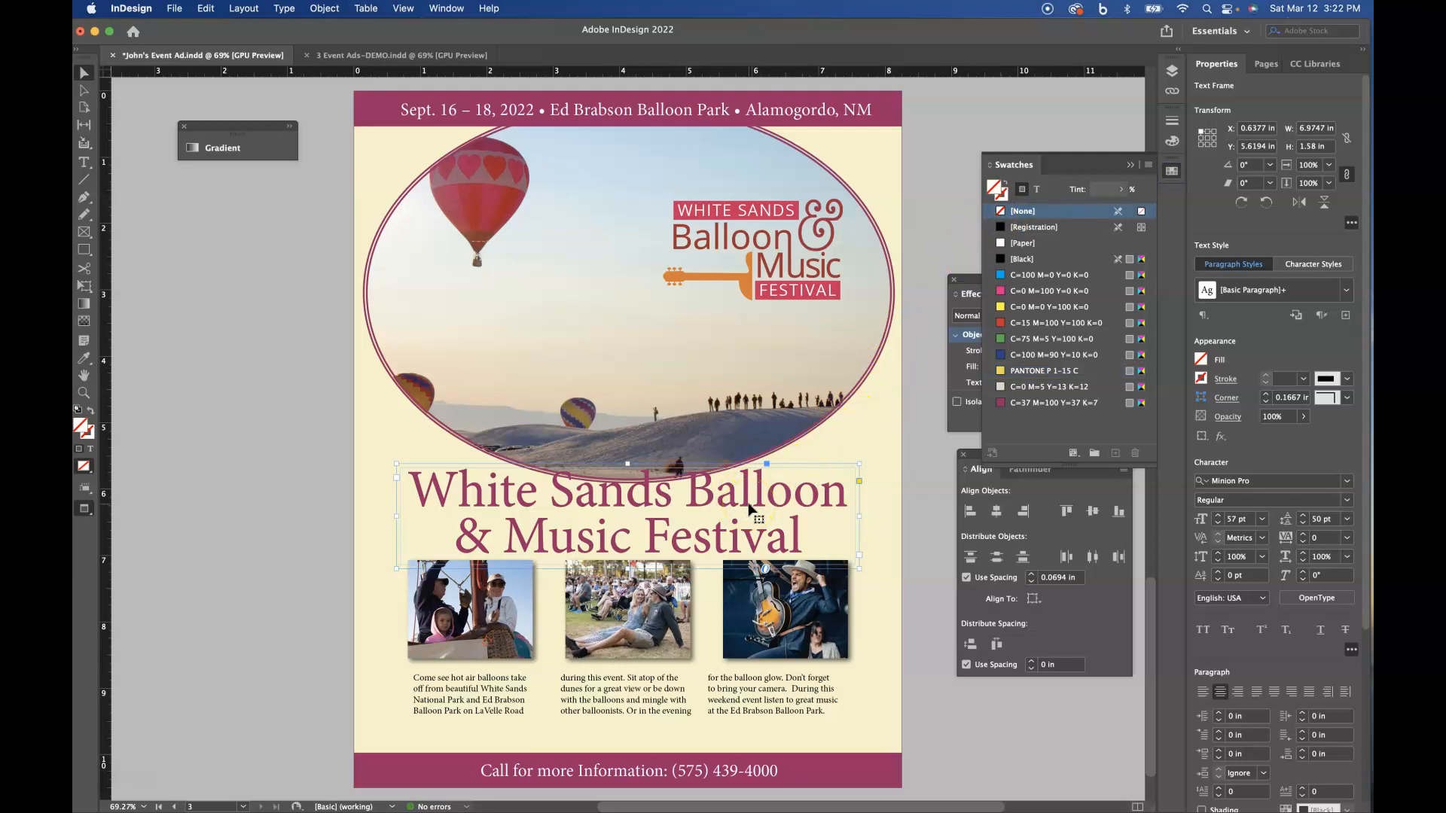
- Move the three small photos and the body text columns down together, closer to the magenta footer
left_click_drag(385, 646, 869, 731)
key("Down")
key("Down")
key("Down")
key("Down")
key("Down")
key("Down")
key("Down")
key("Down")
key("Down")
key("Down")
key("Down")
key("Down")
key("Down")
key("Down")
key("Down")
key("Down")
key("Down")
key("Down")
left_click(798, 651)
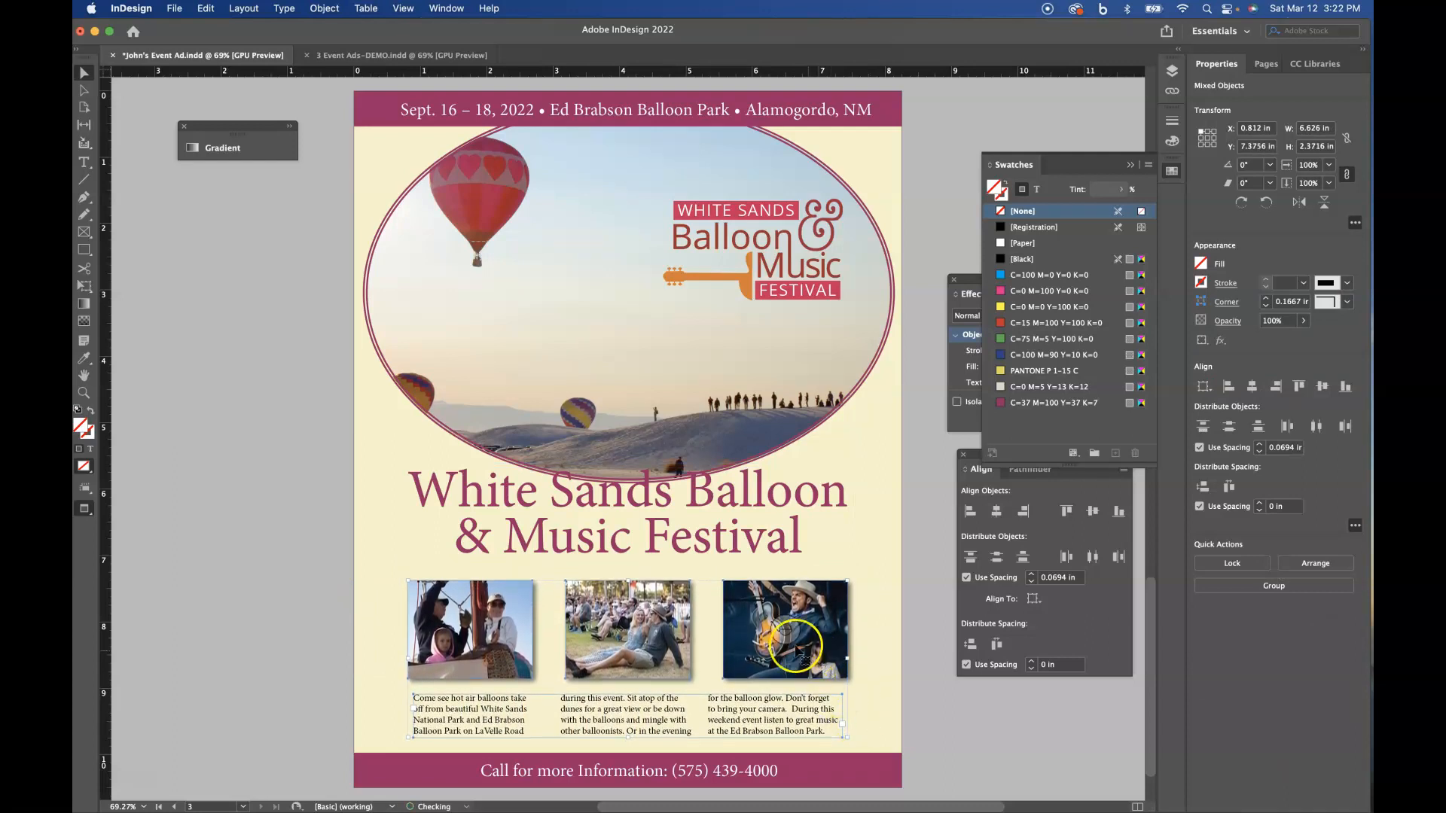
- Move the headline down so that it sits just below the oval photo's lower edge
left_click(710, 556)
key("Down")
key("Down")
key("Down")
key("Down")
key("Down")
key("Down")
key("Down")
key("Down")
key("Down")
key("Down")
key("Down")
key("Down")
key("Down")
key("Down")
key("Down")
key("Down")
key("Down")
key("Down")
key("Down")
left_click(644, 480)
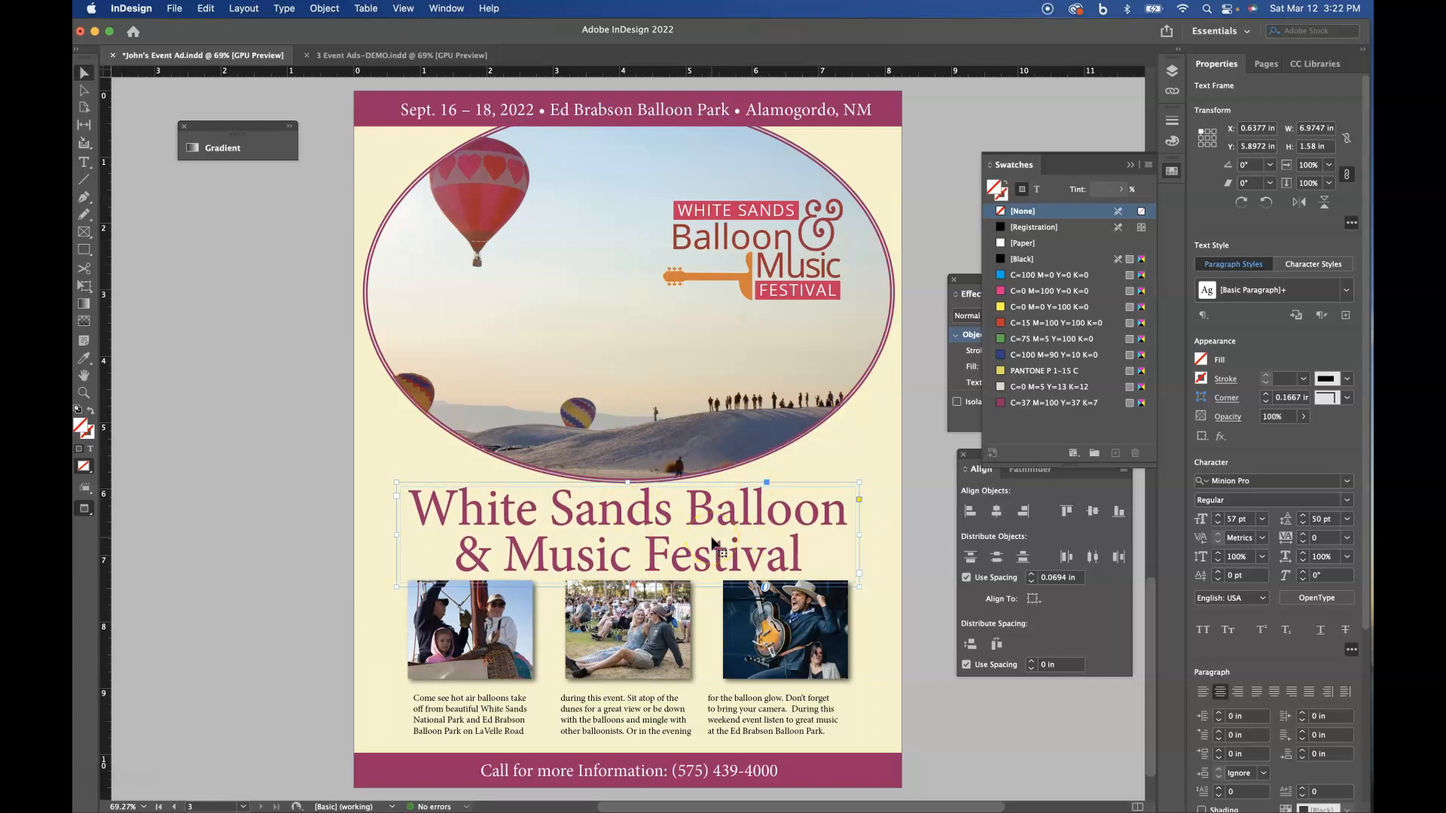
- Set the headline to 56 pt with 43 pt leading and nudge it down slightly between the oval and the small photos
left_click(1218, 523)
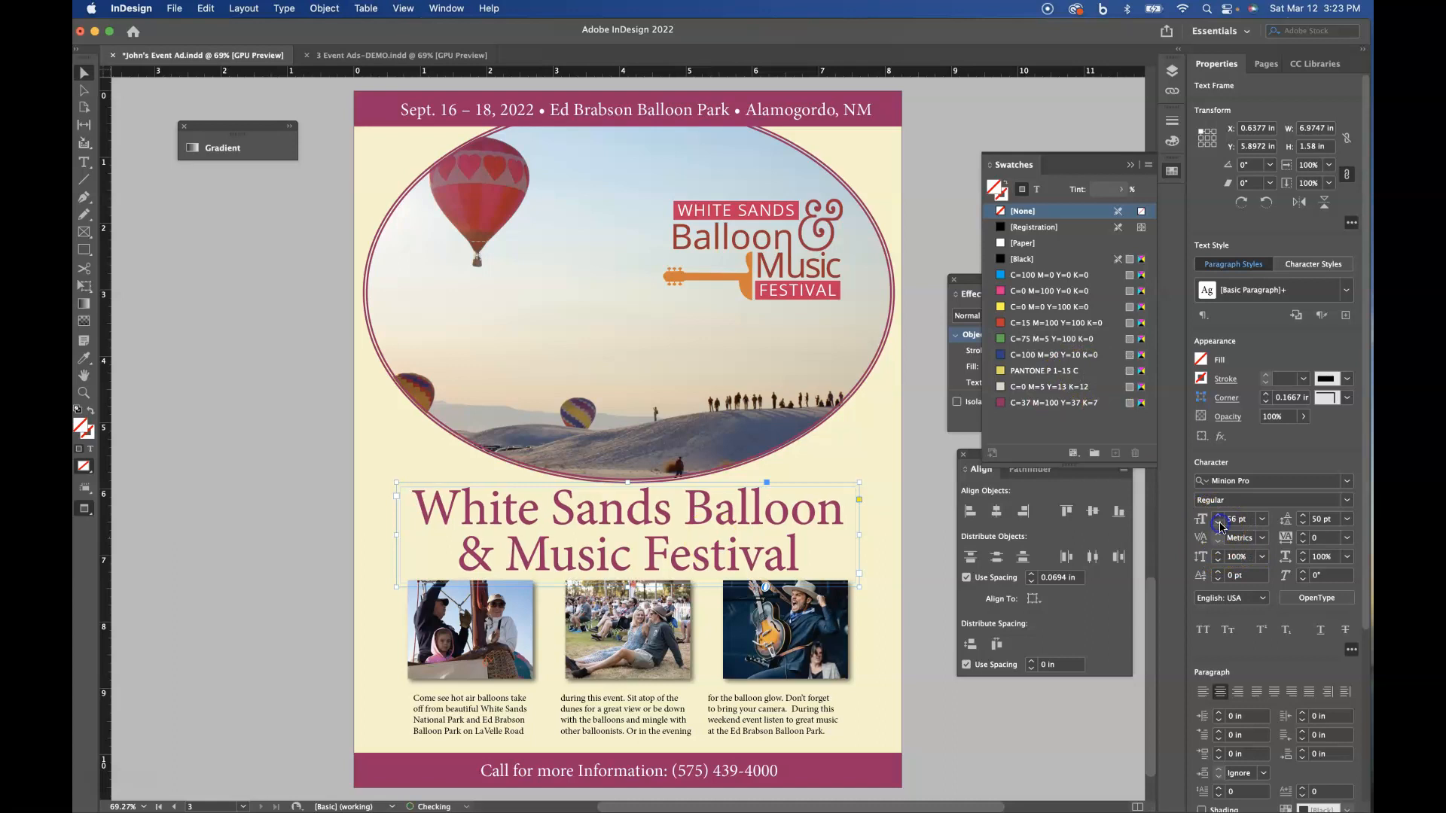
left_click(1303, 526)
left_click(1303, 526)
left_click(1303, 526)
left_click(1303, 526)
left_click(1303, 525)
left_click(1303, 525)
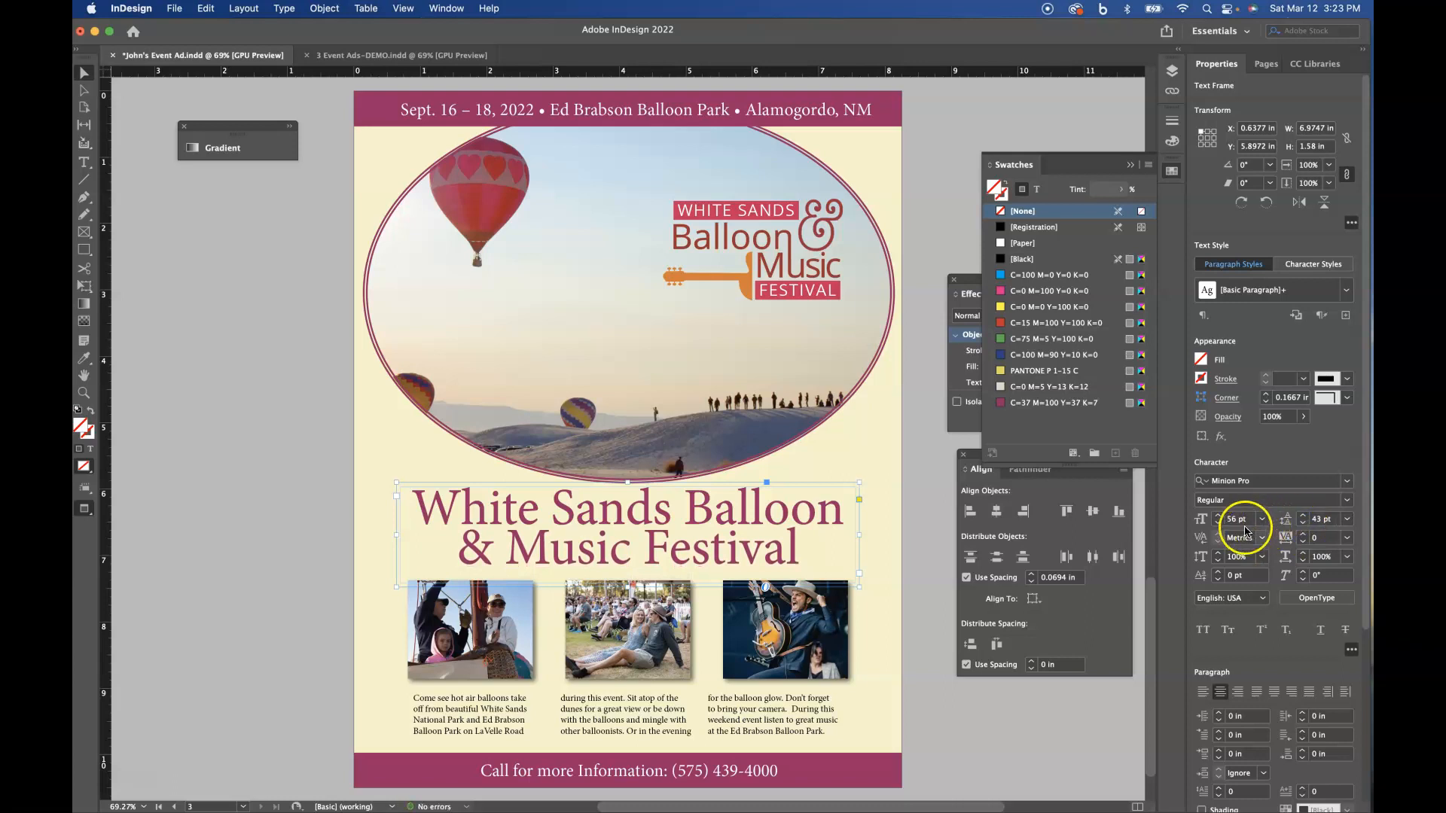
key("Down")
key("Down")
key("Down")
key("Down")
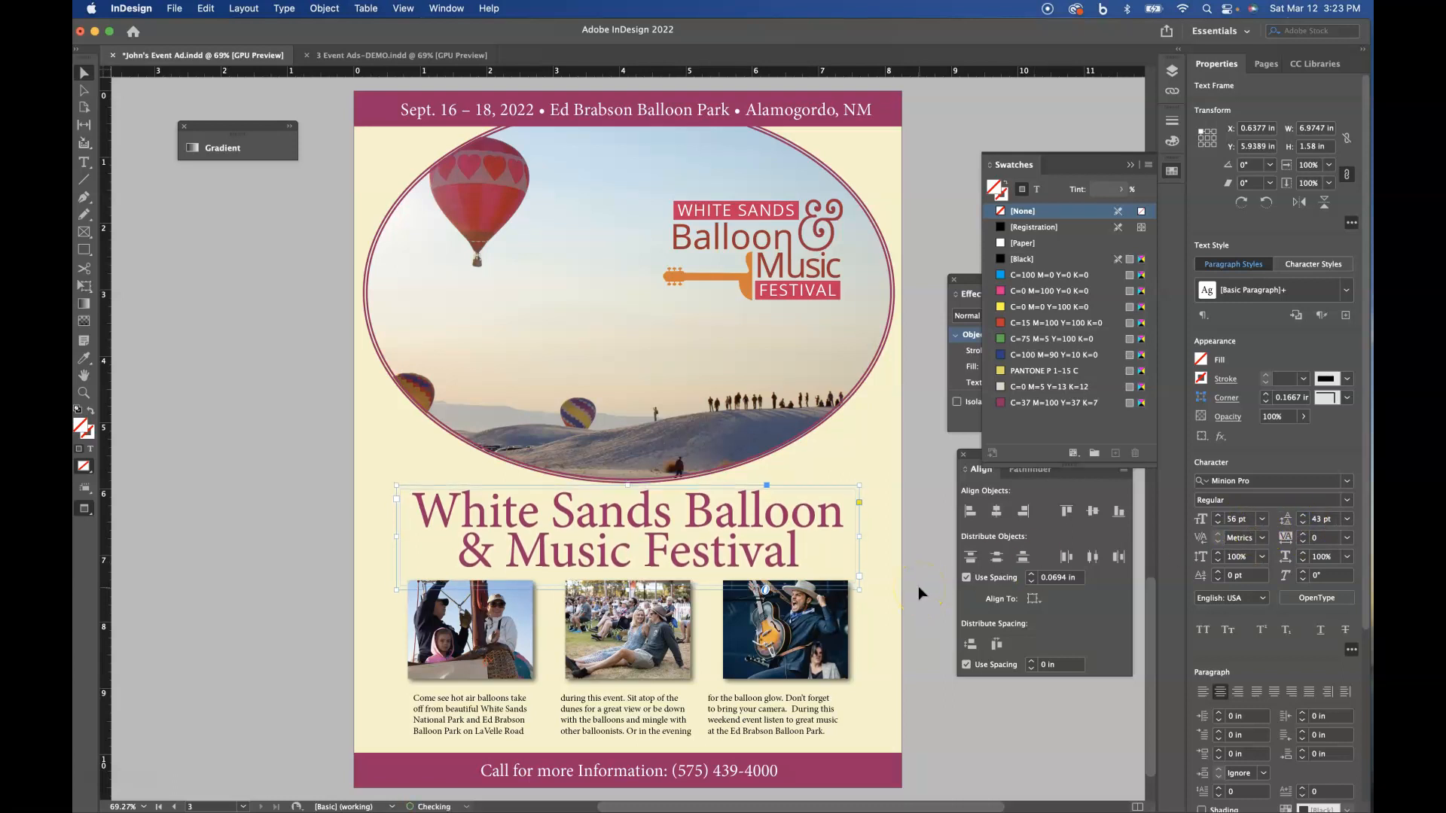
- Add a drop shadow to the headline, entering X and Y offsets of 0.0372 in and turning on Use Global Light
left_click(317, 8)
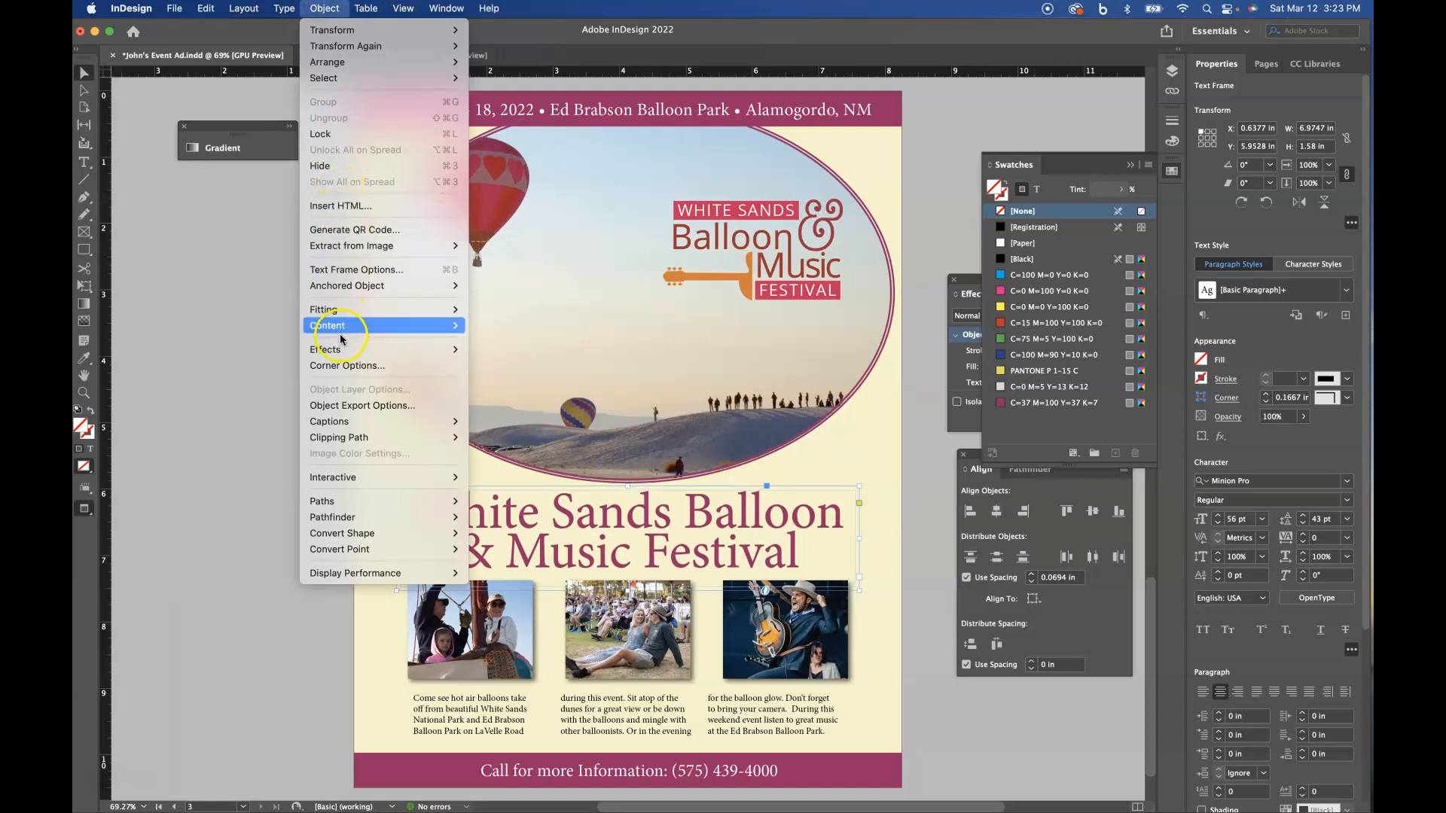
mouse_move(329, 357)
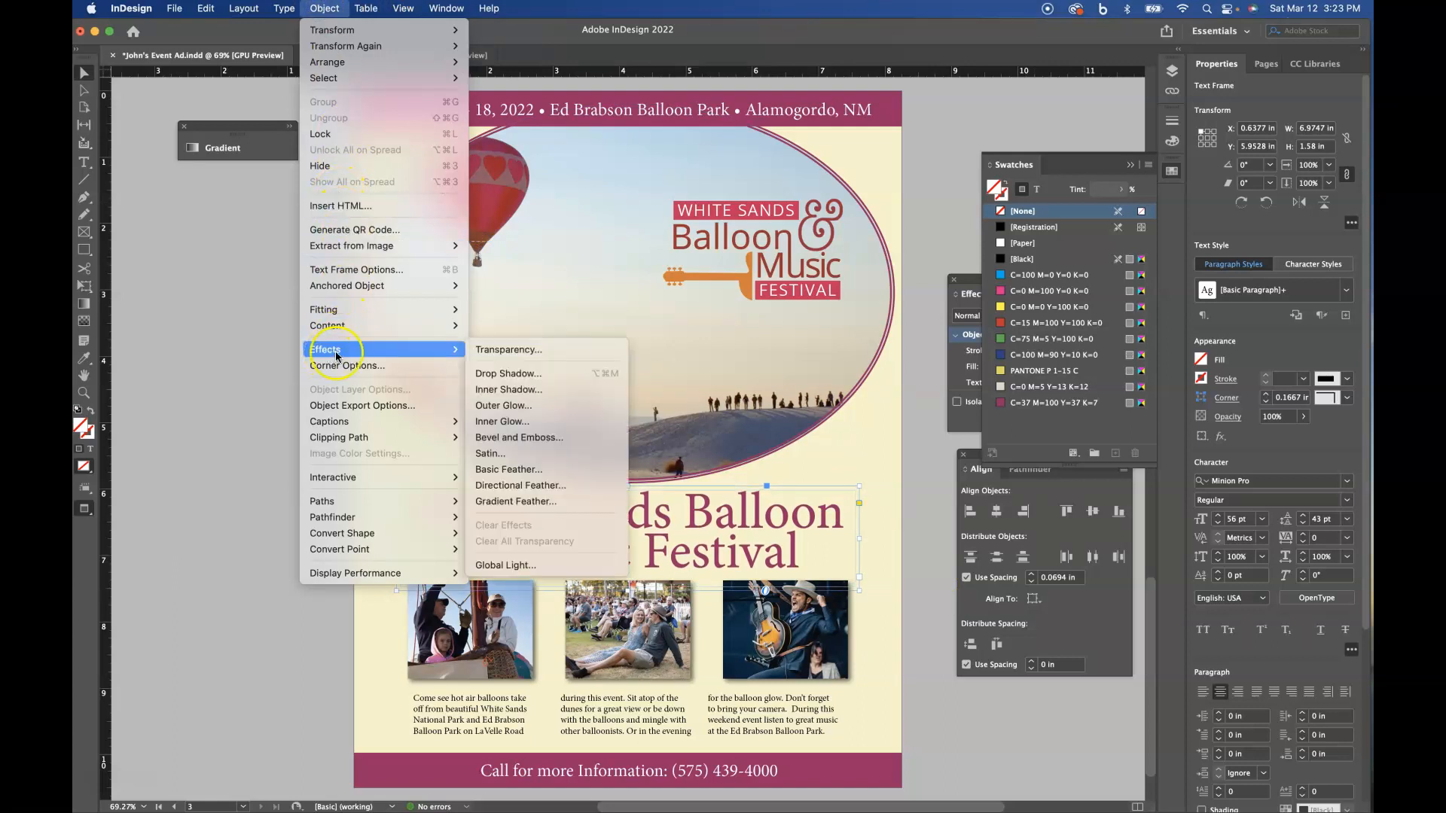
left_click(495, 373)
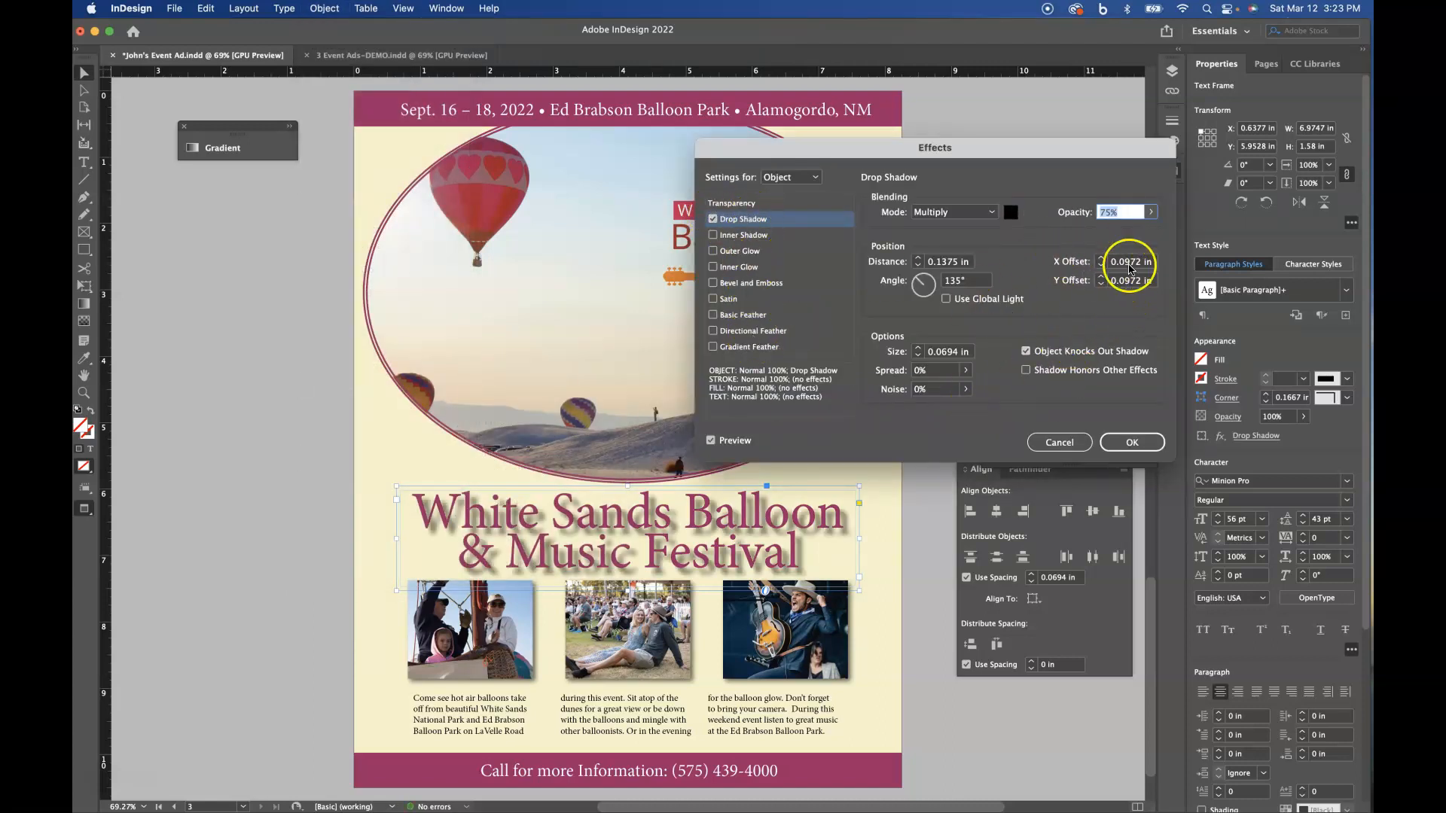
left_click(1127, 263)
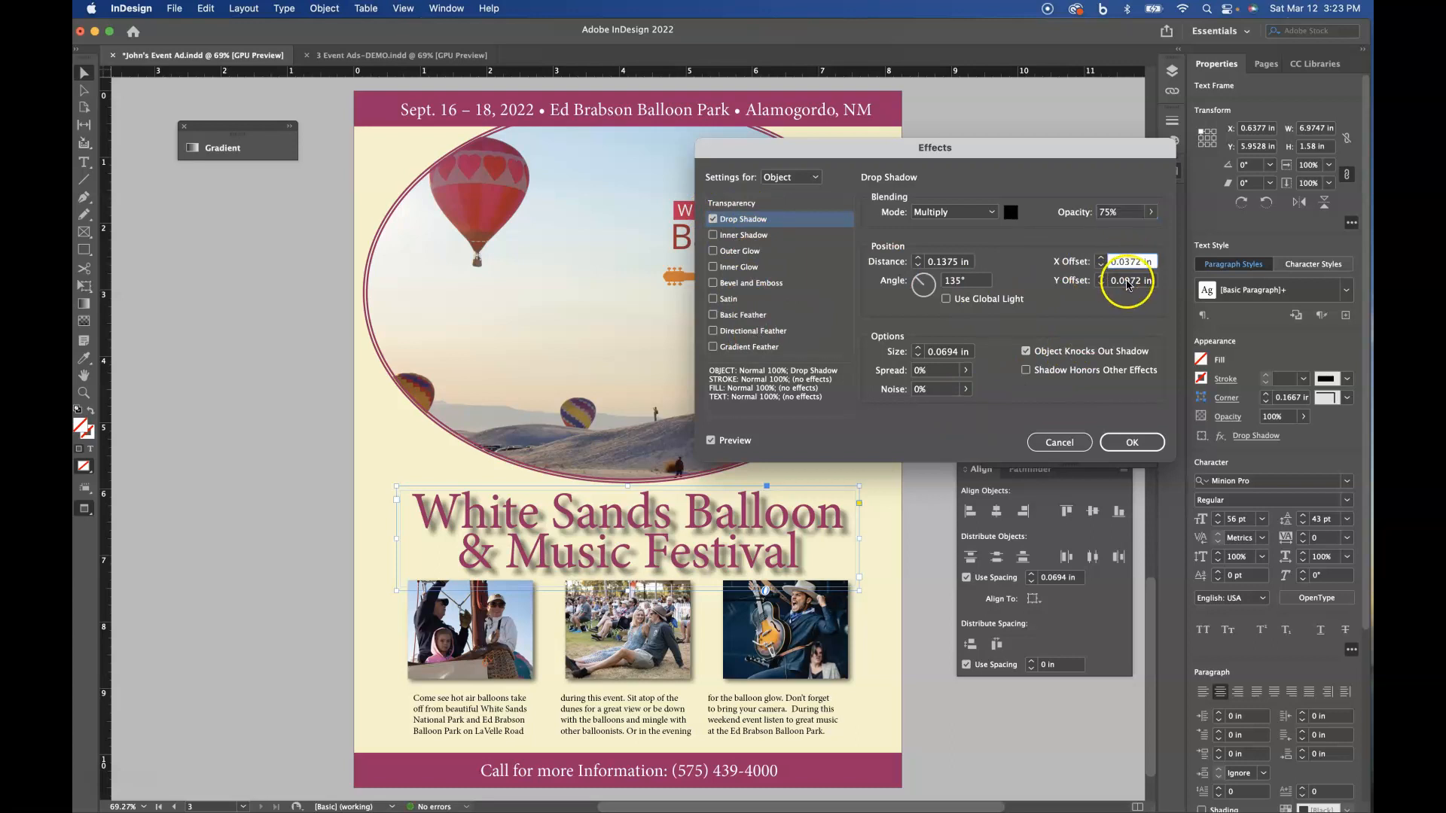
left_click(1129, 281)
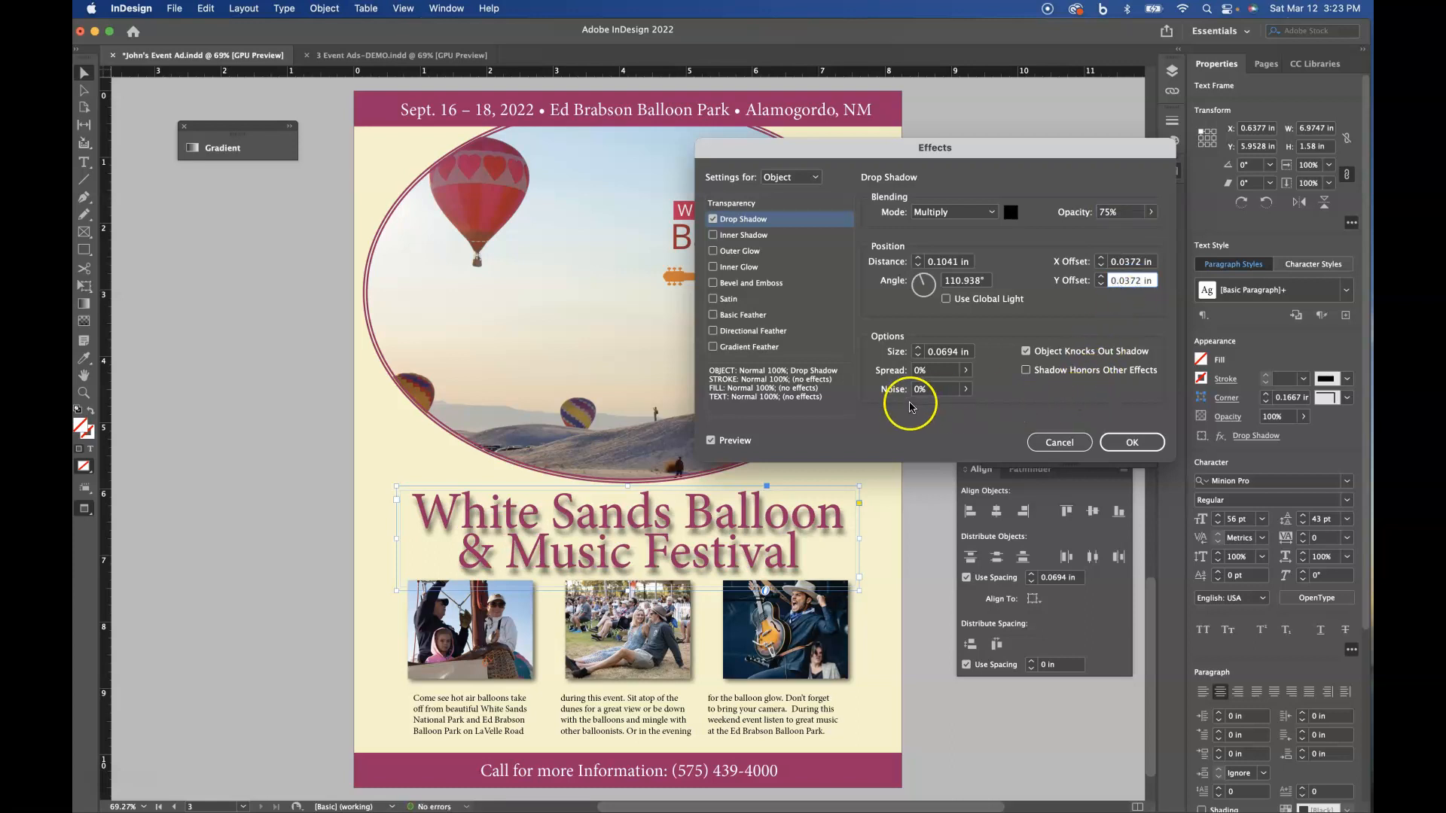
left_click(946, 299)
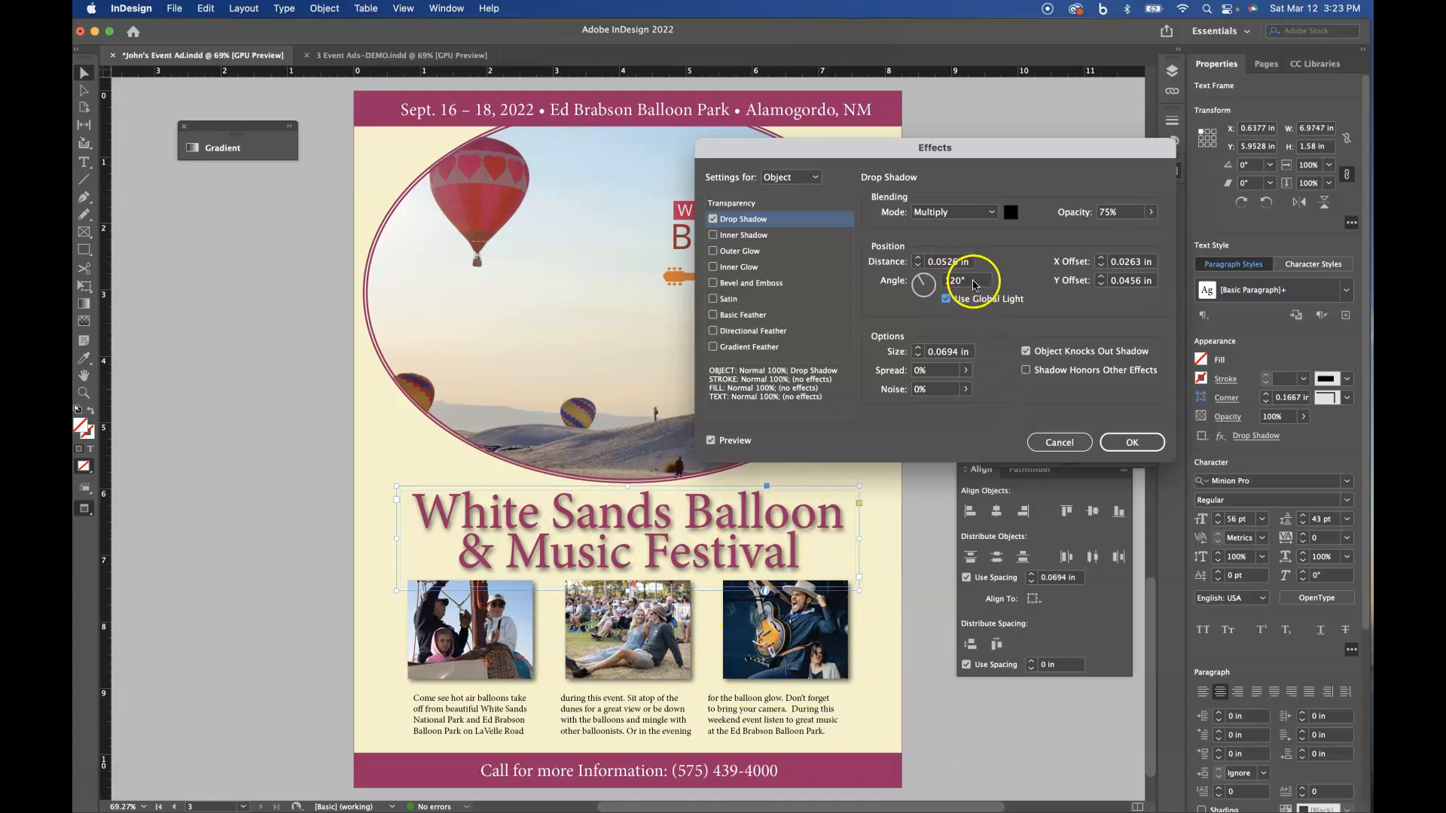
left_click(1114, 444)
- Add a drop shadow to the oval balloon photo, entering X and Y offsets of 0.0372 in and turning on Use Global Light
left_click(814, 413)
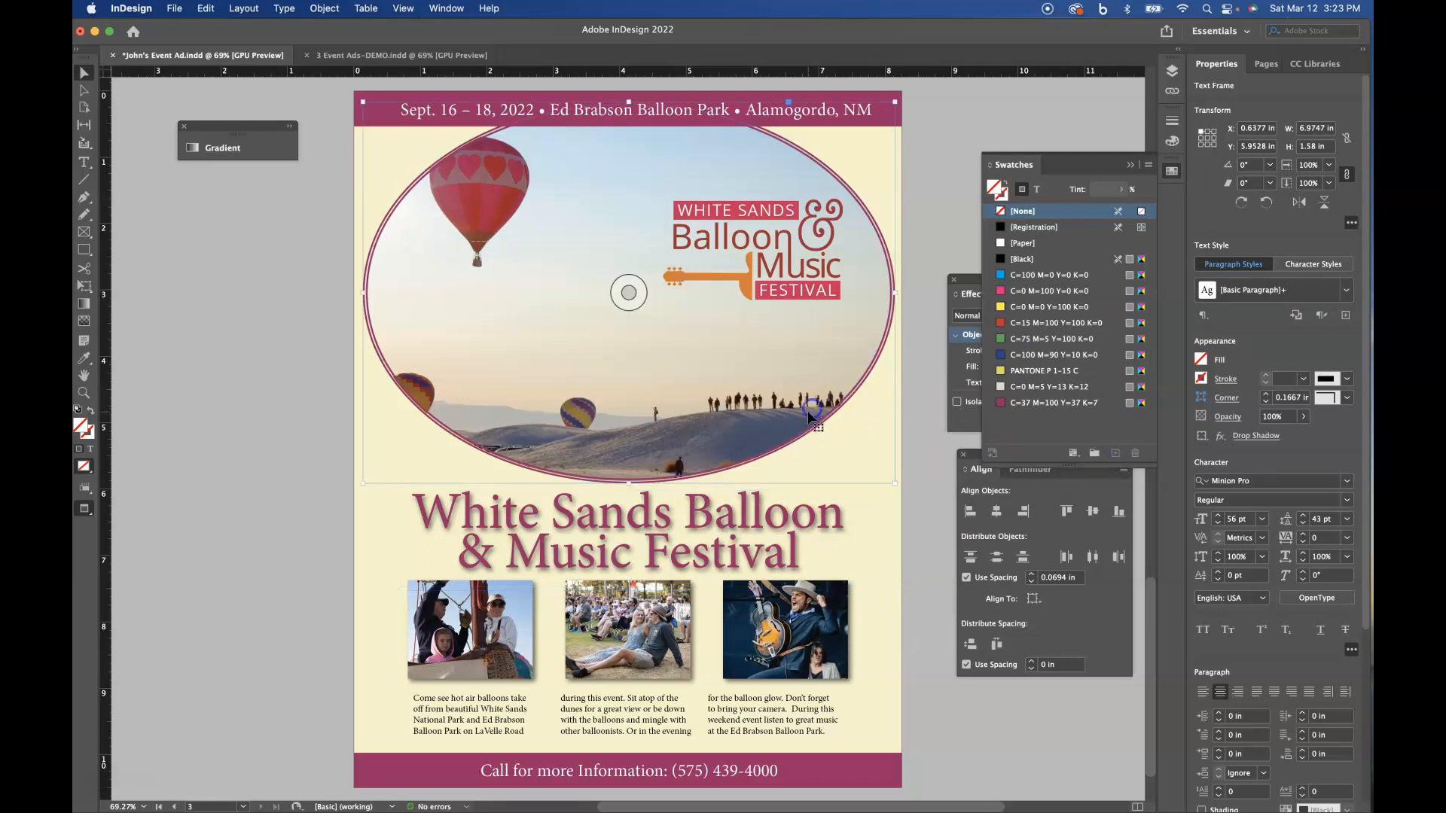
left_click(315, 9)
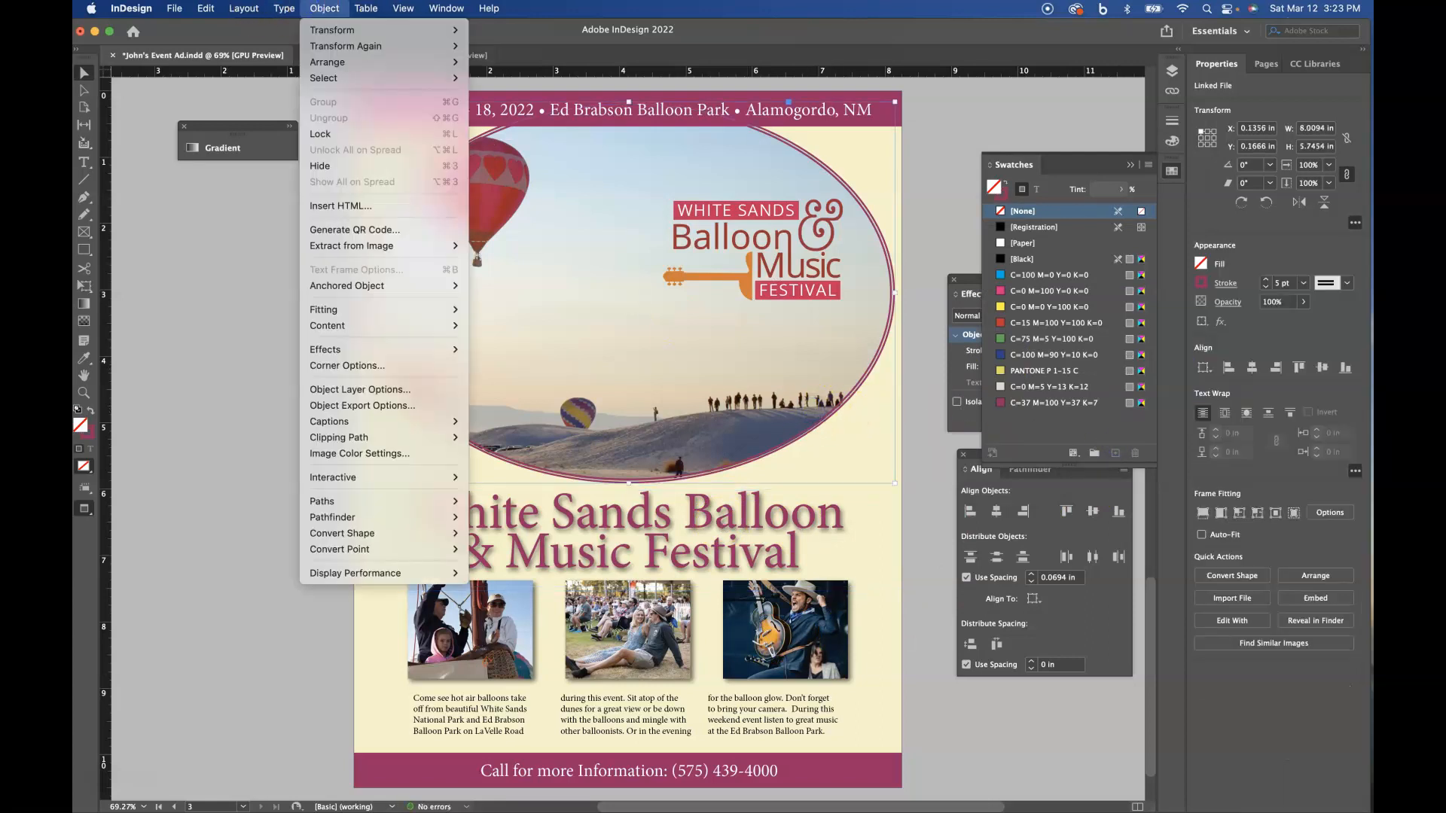
mouse_move(345, 351)
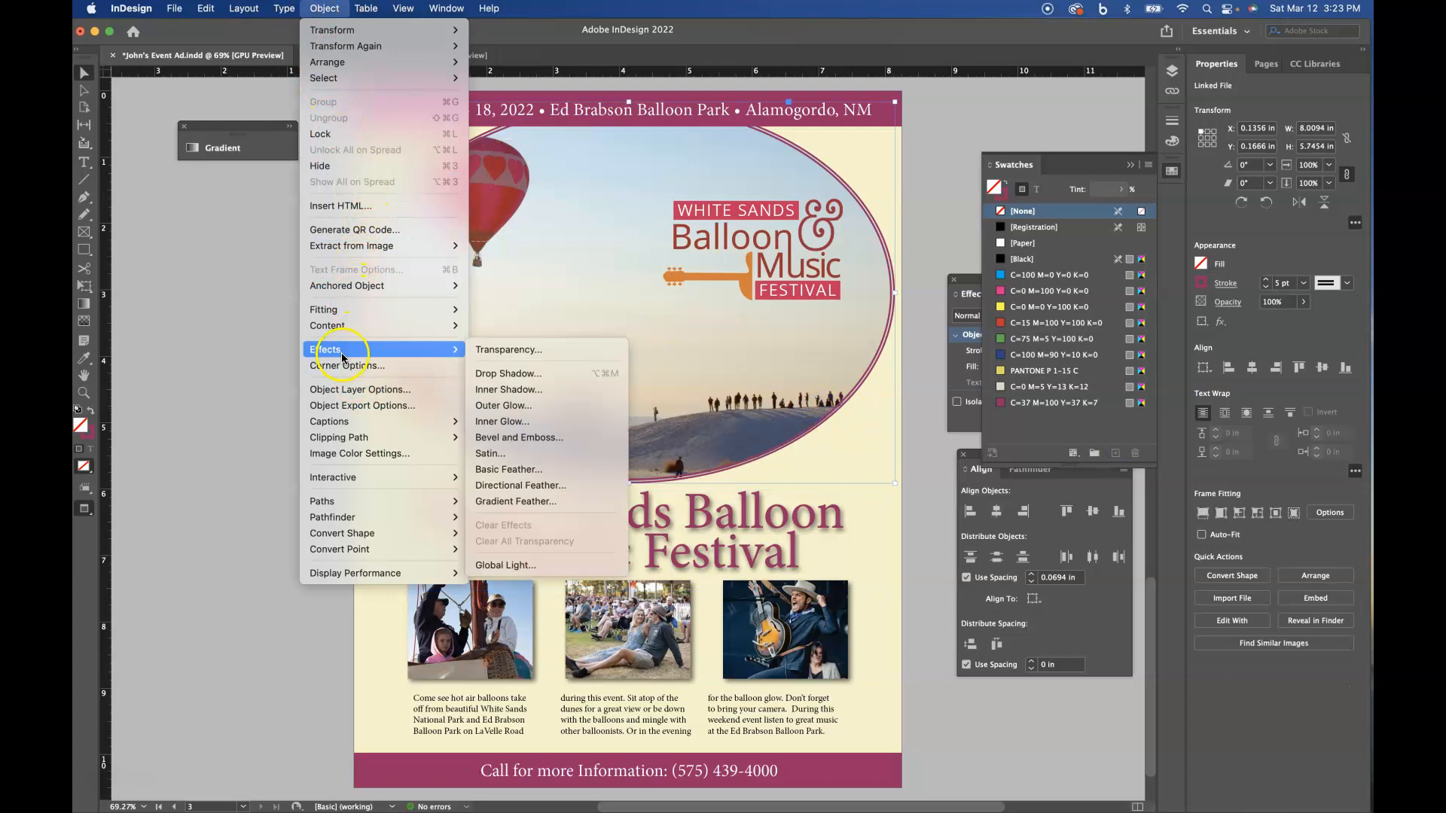
left_click(488, 373)
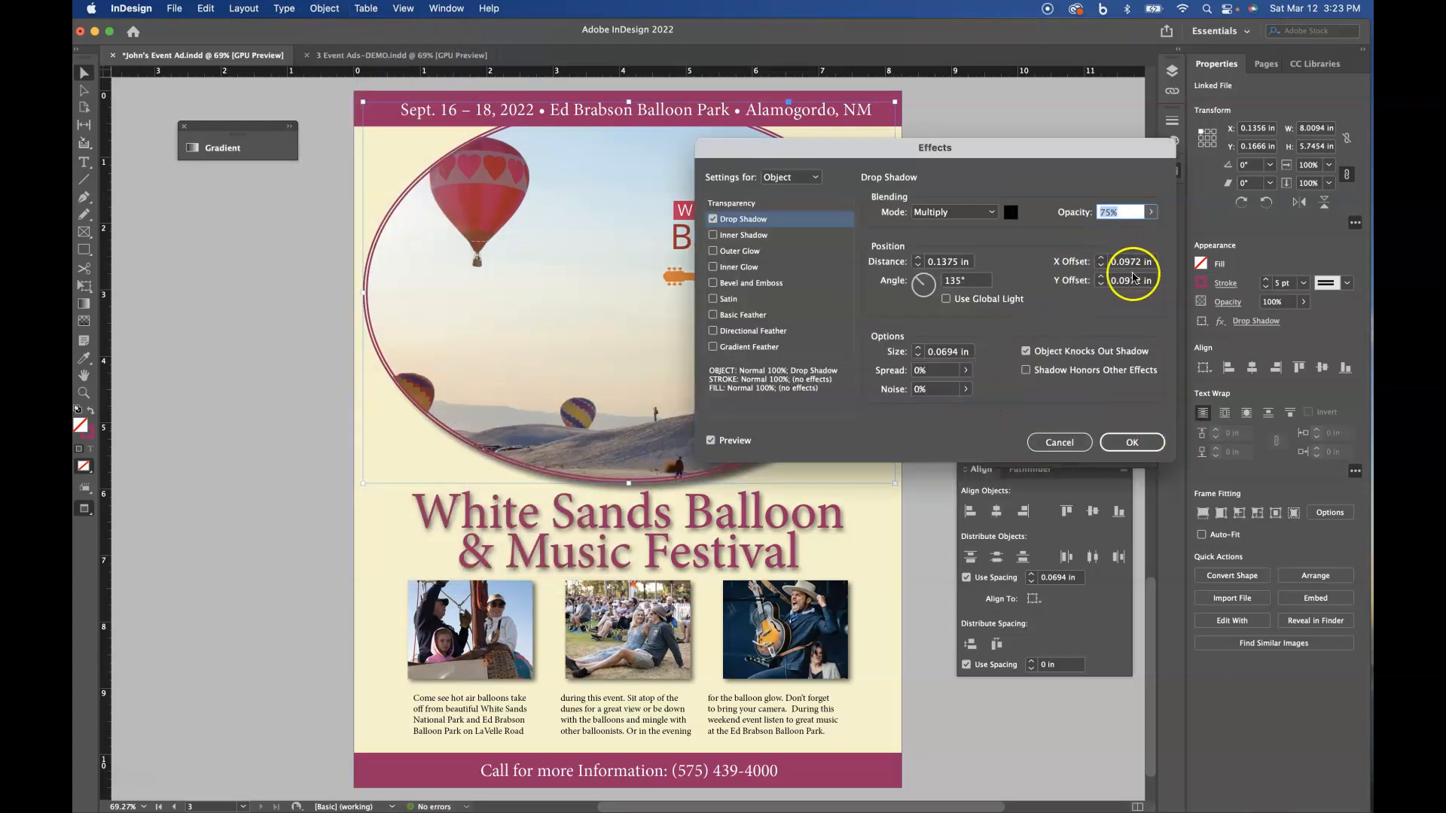
left_click(1128, 263)
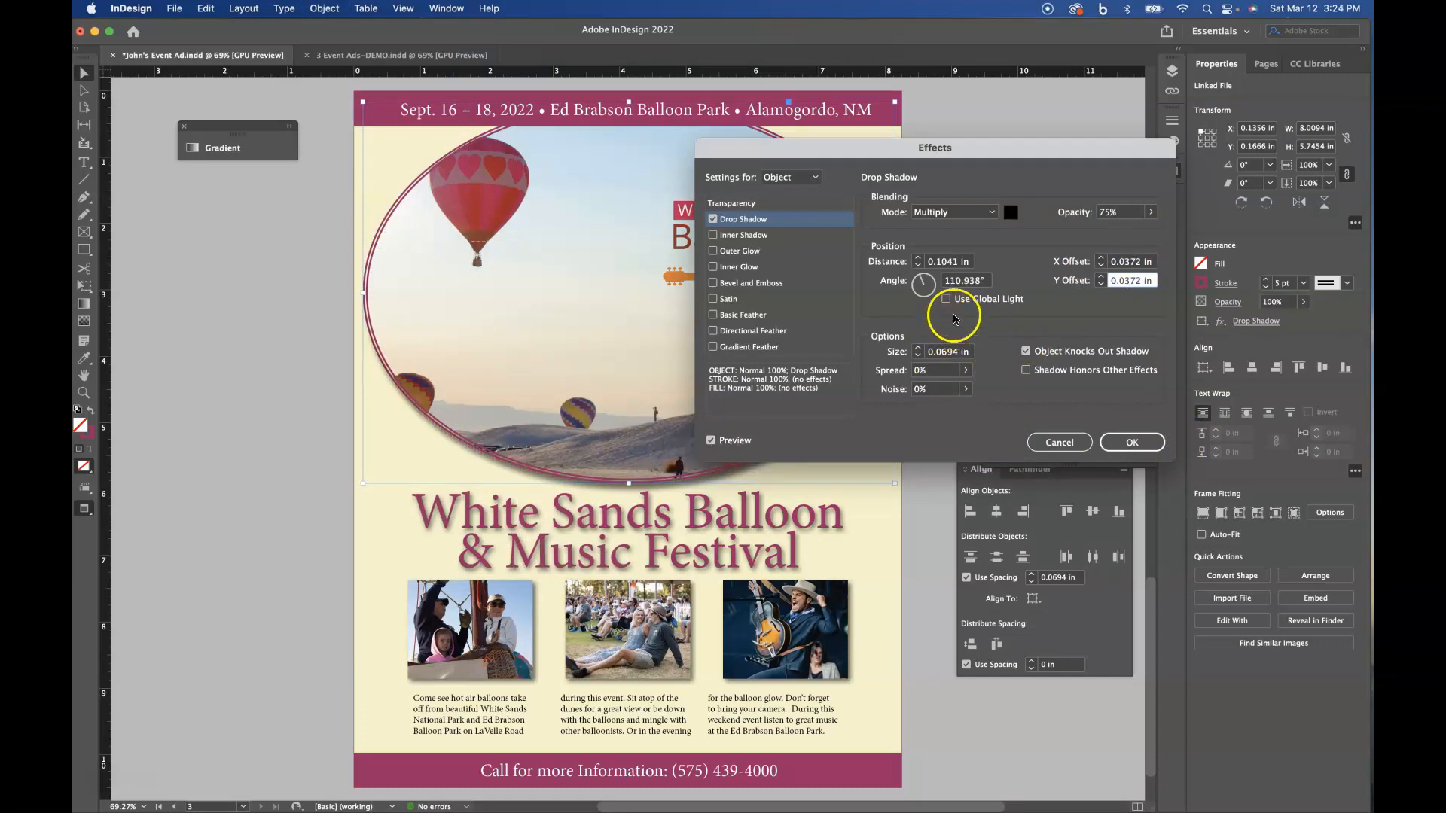
left_click(945, 300)
left_click(1115, 443)
left_click(916, 518)
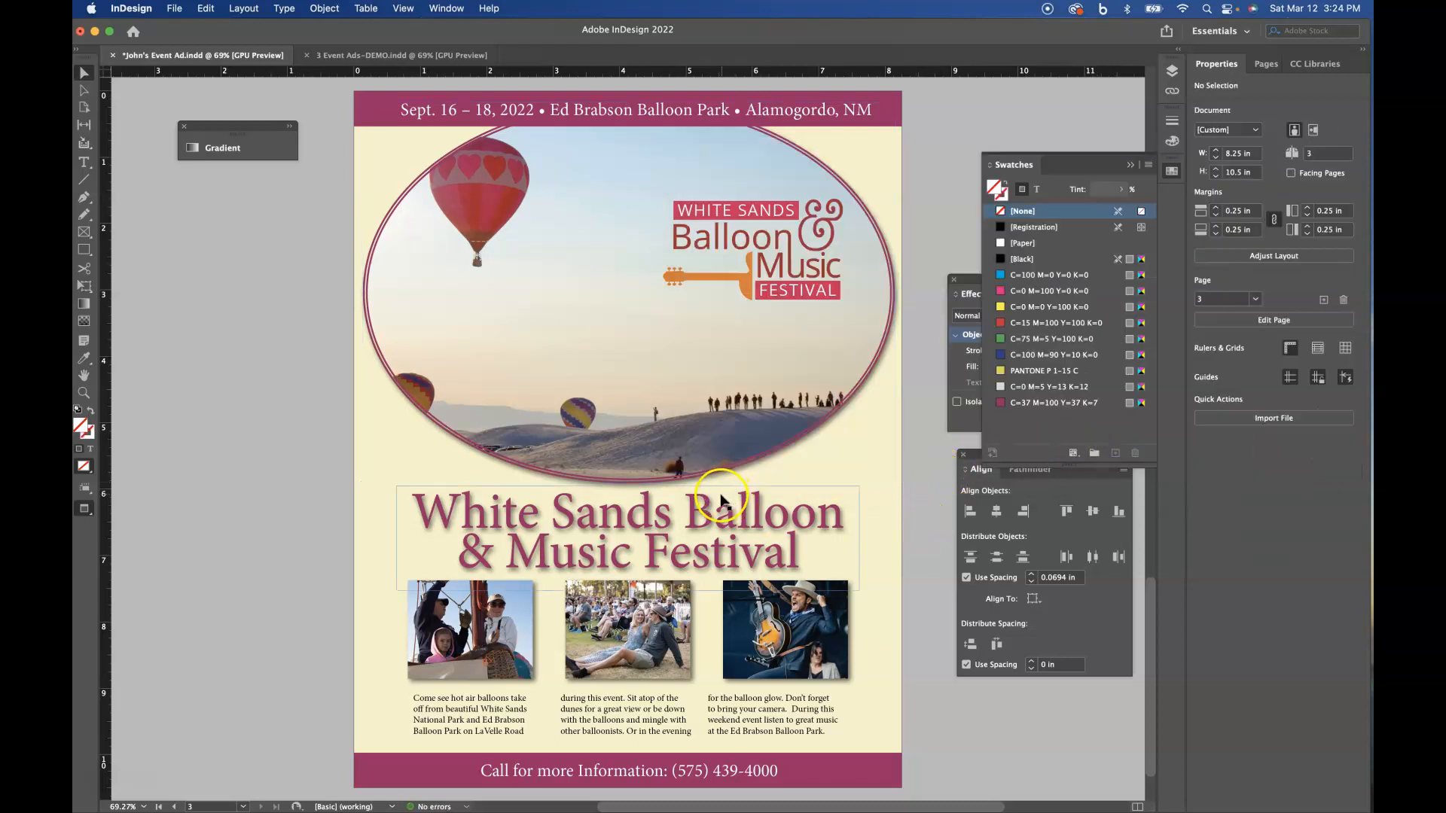
- Scale the festival logo down to about 2.41 × 1.39 in and reposition it within the oval photo's upper-right area
left_click_drag(792, 232, 781, 255)
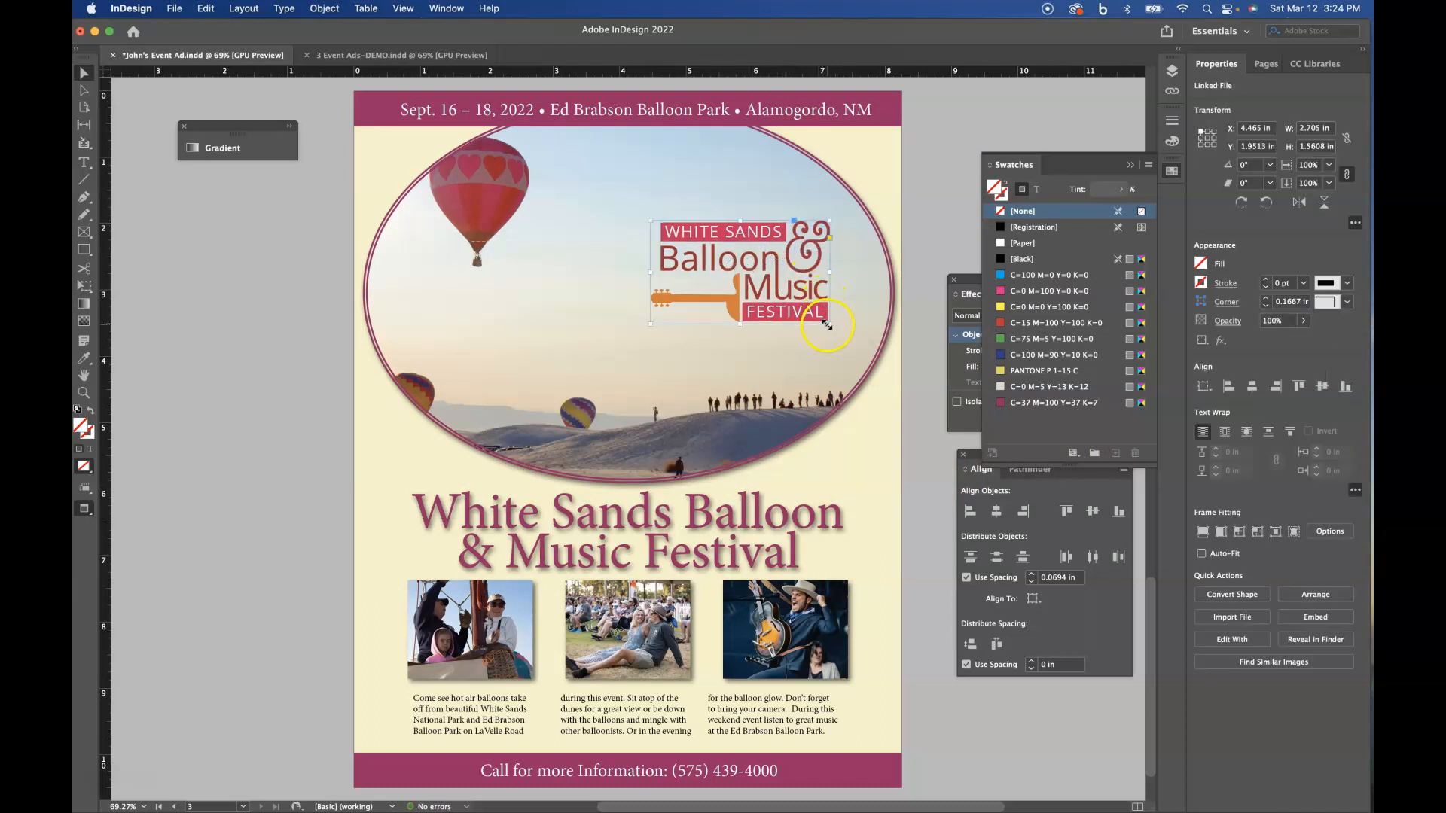
left_click_drag(827, 320, 807, 309)
left_click_drag(777, 292, 800, 281)
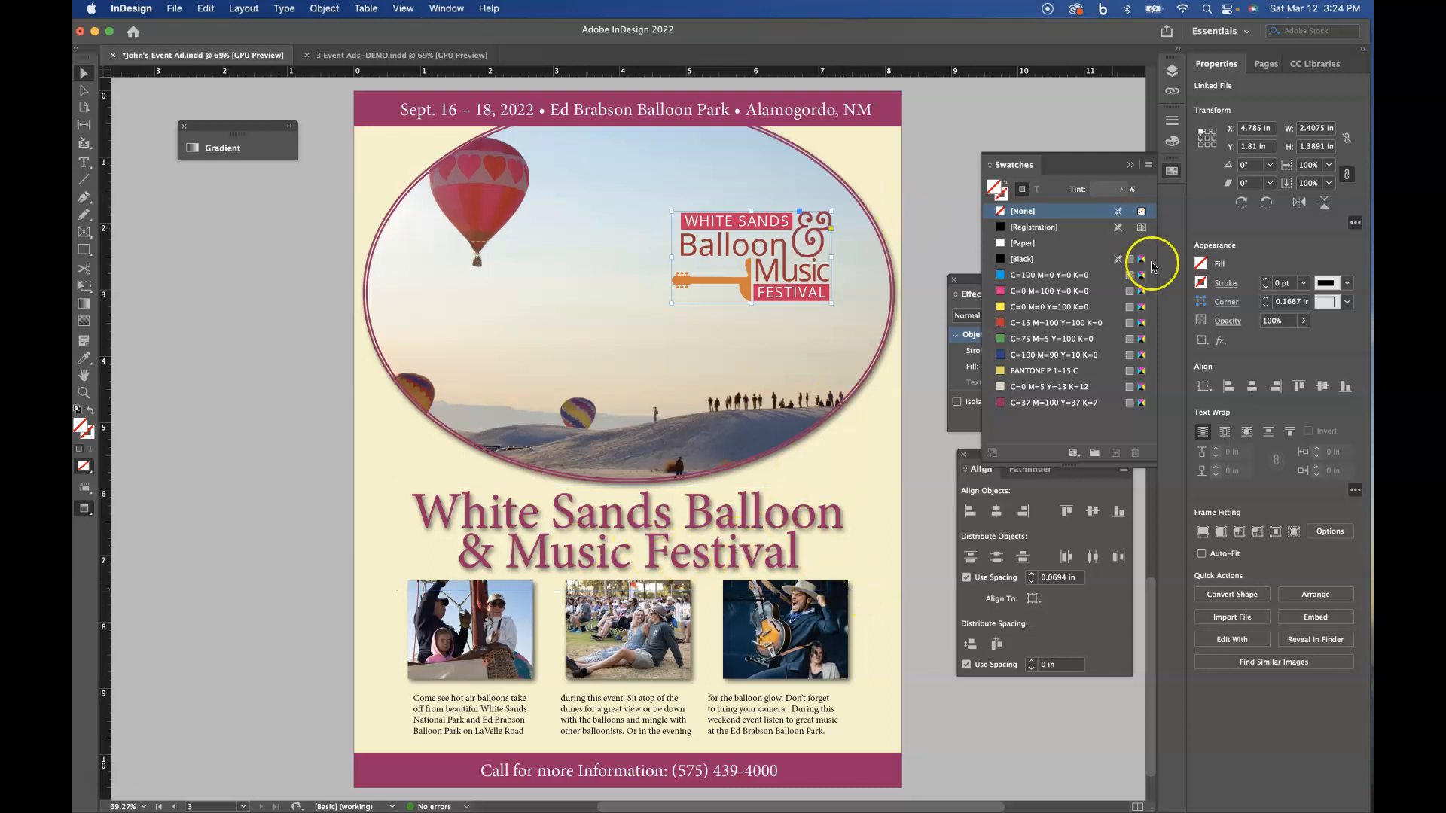
- On page 2, change the body text frame to one column and narrow it to about 1.9 in, matching the first photo's width
left_click(1266, 66)
double_click(1205, 189)
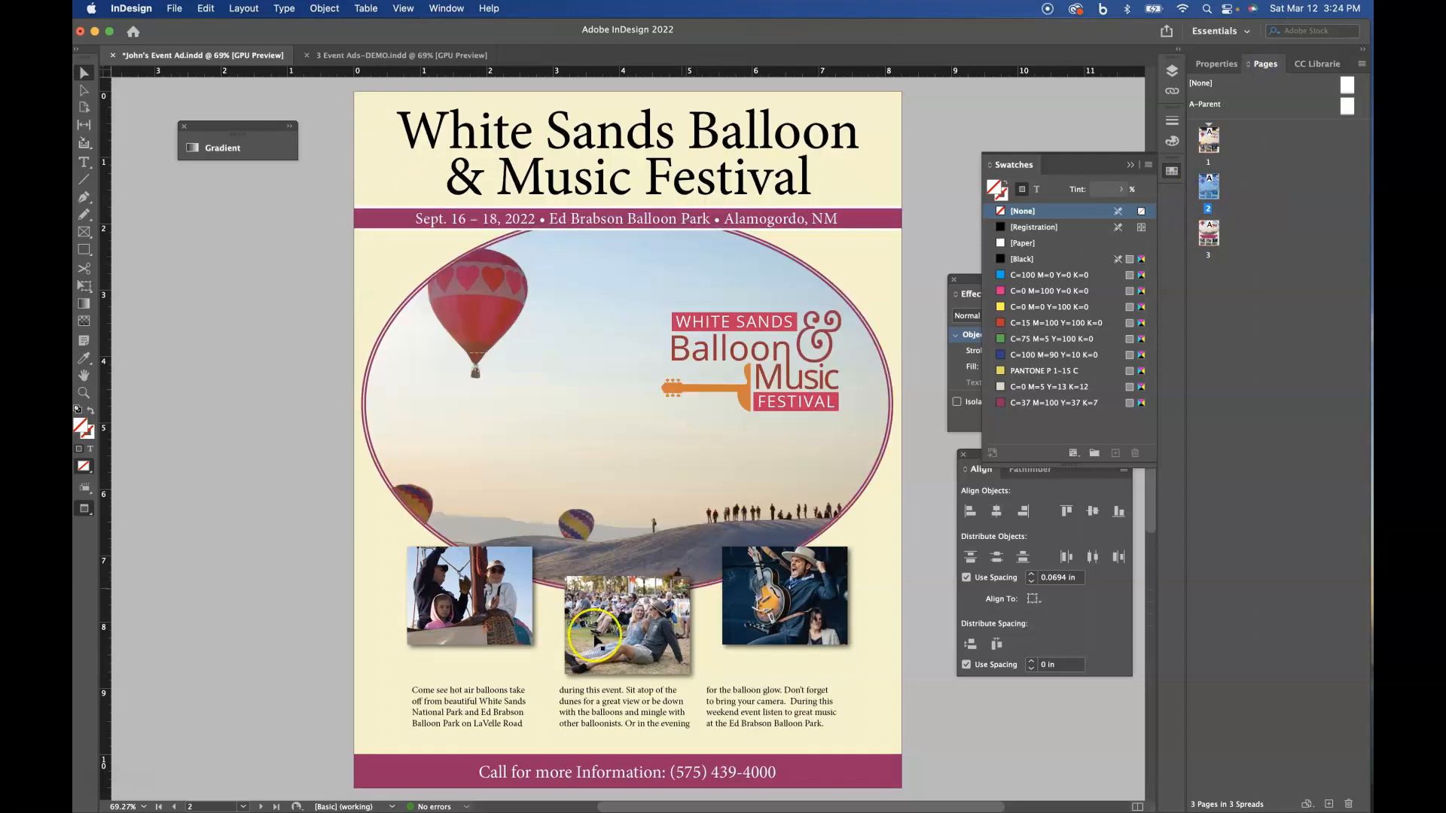
left_click(652, 727)
left_click(606, 716)
scroll(605, 716, "down", 1)
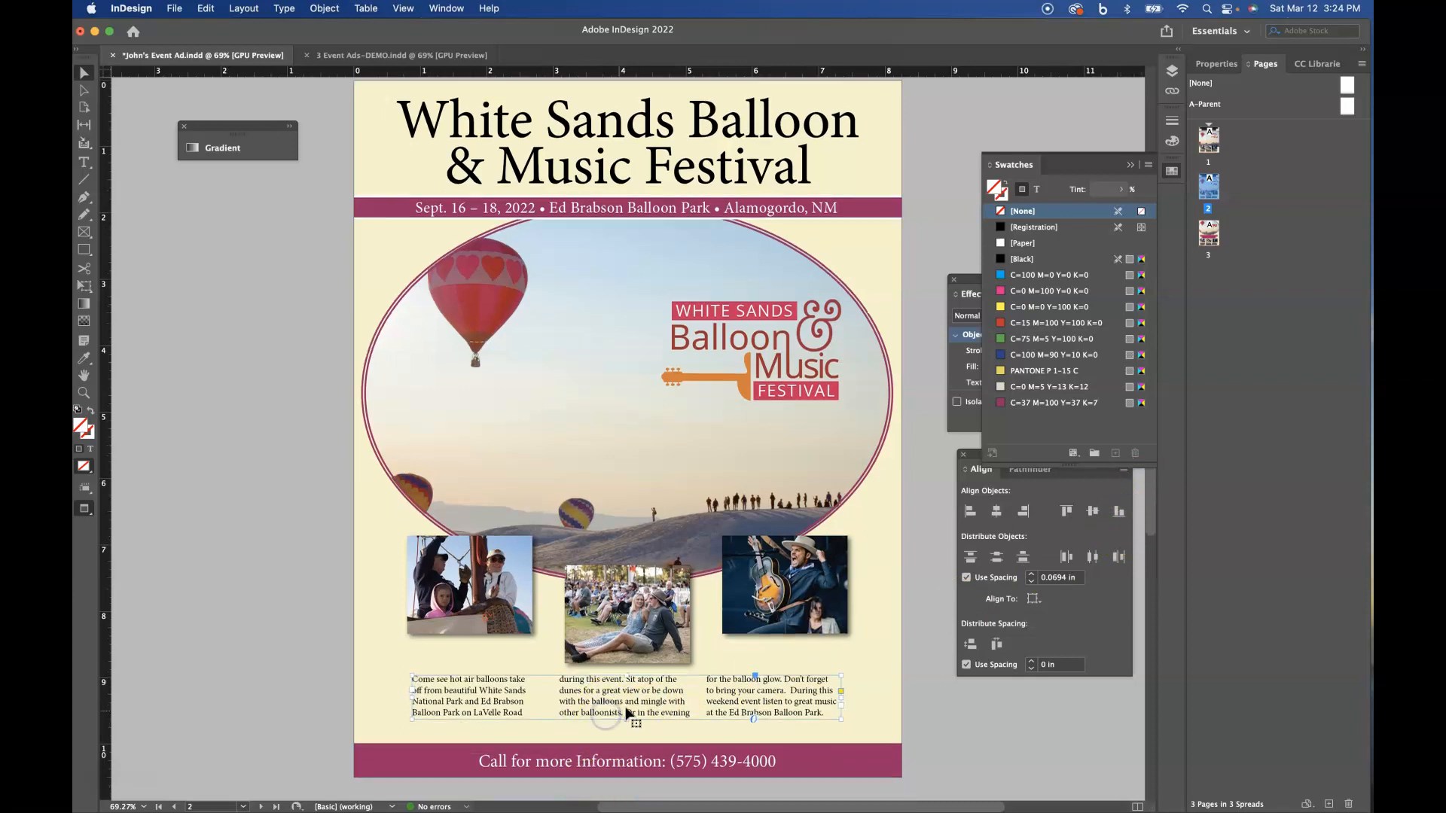
left_click(1221, 64)
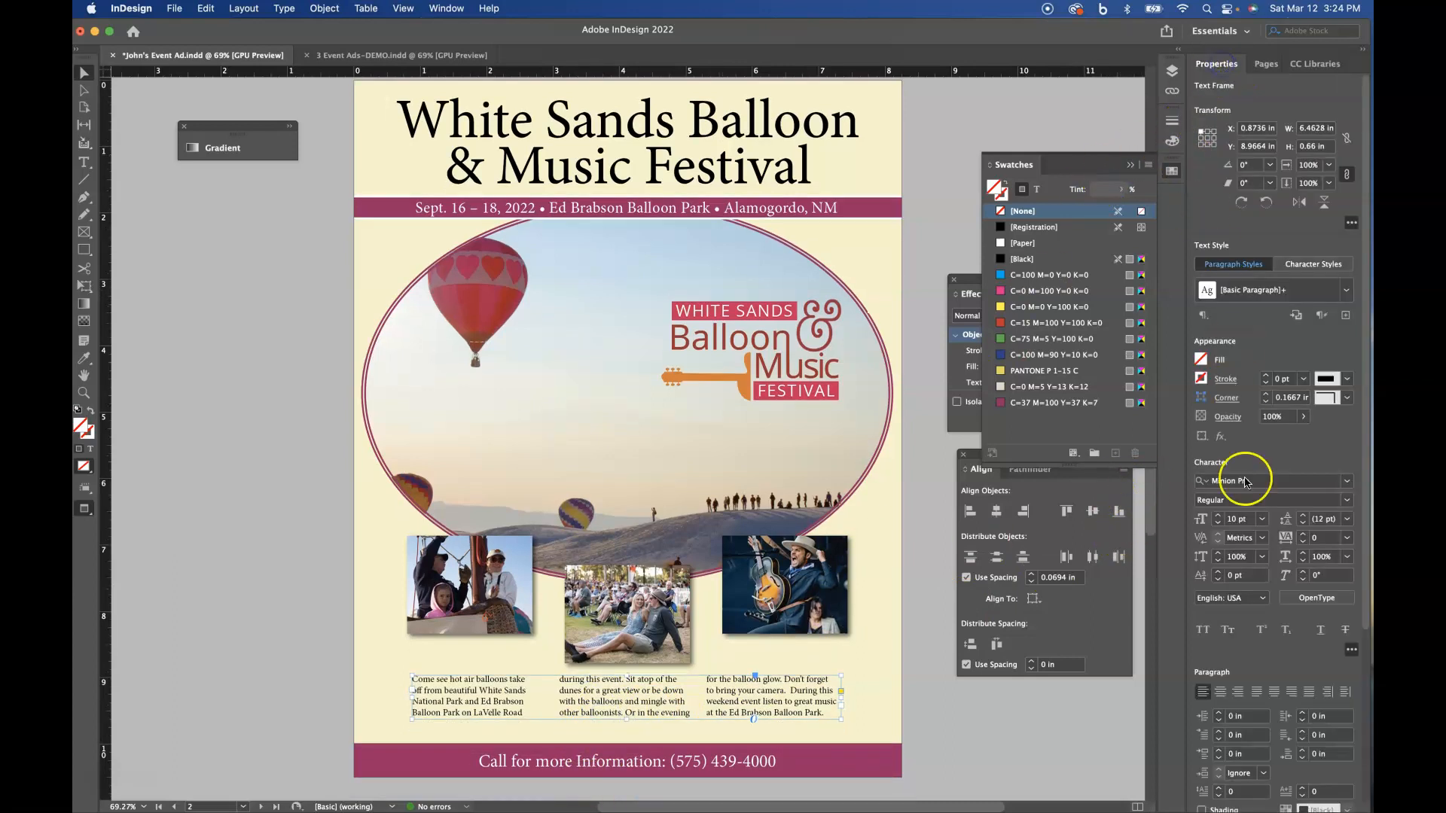
scroll(1265, 610, "down", 5)
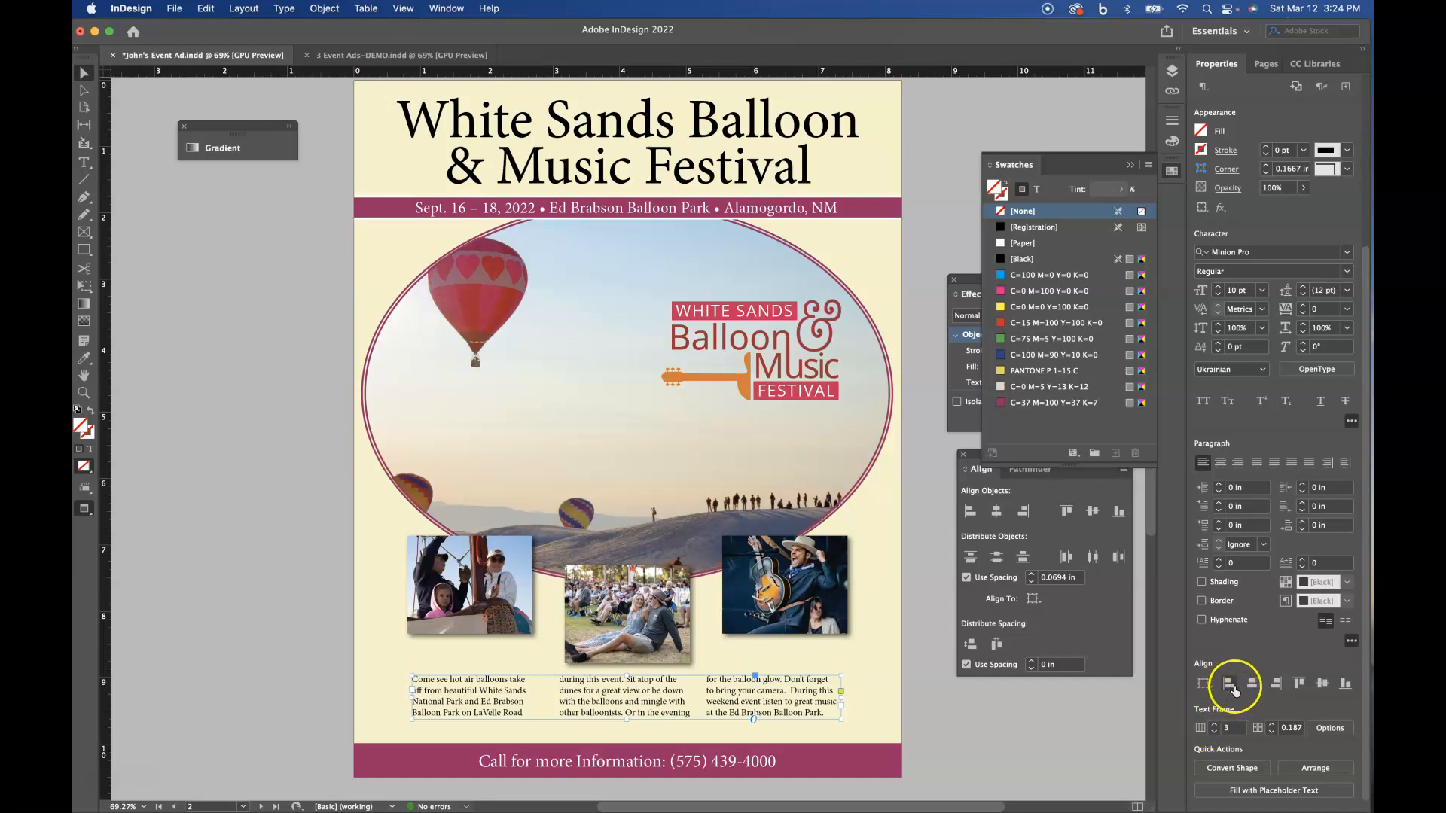
left_click(1214, 733)
left_click(1214, 732)
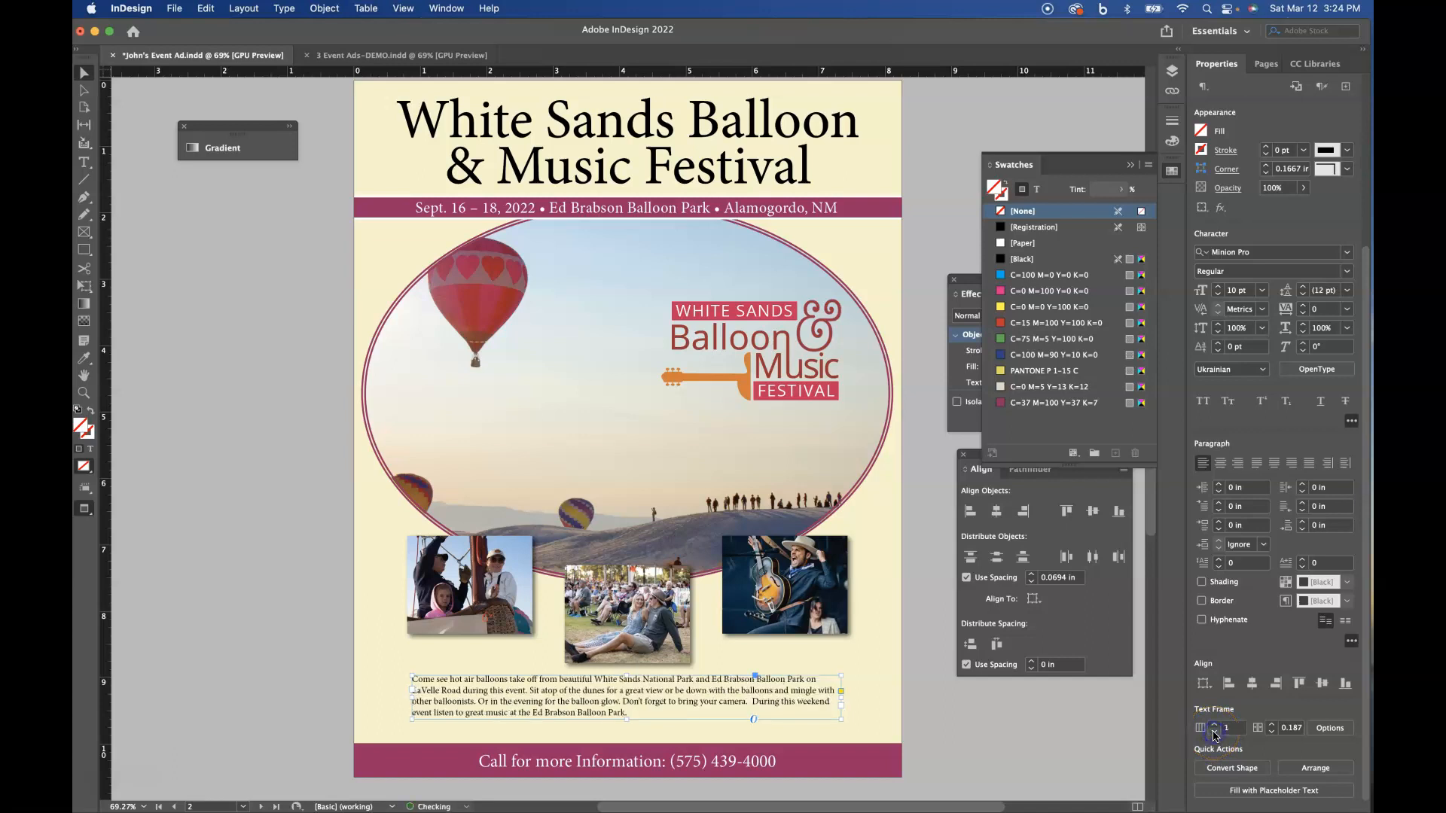
left_click_drag(842, 699, 540, 706)
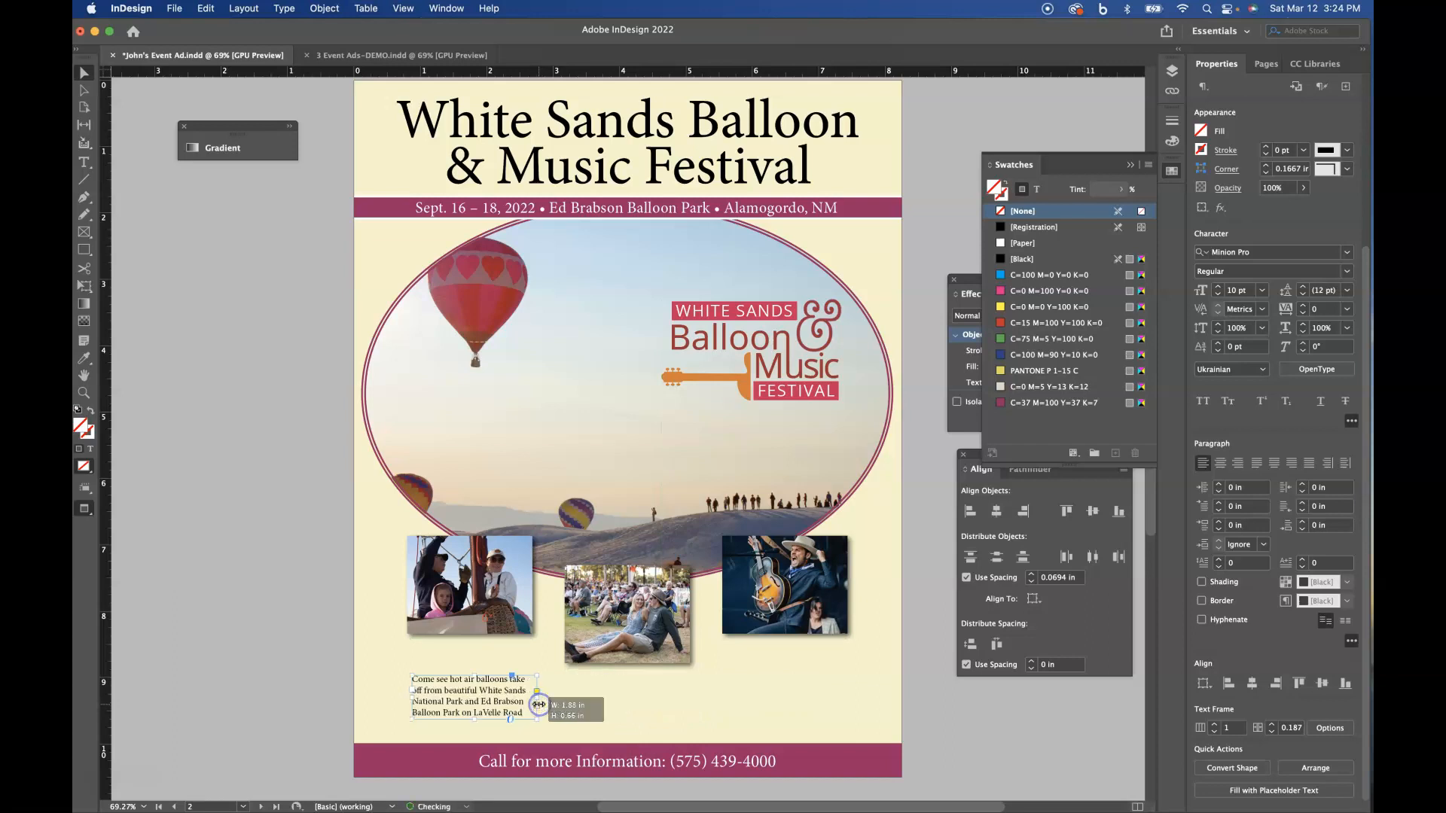
- Thread the overflowing body text into two new frames beneath the second and third photos, about 1.88 × 0.73 in and 1.88 × 0.92 in
left_click(537, 706)
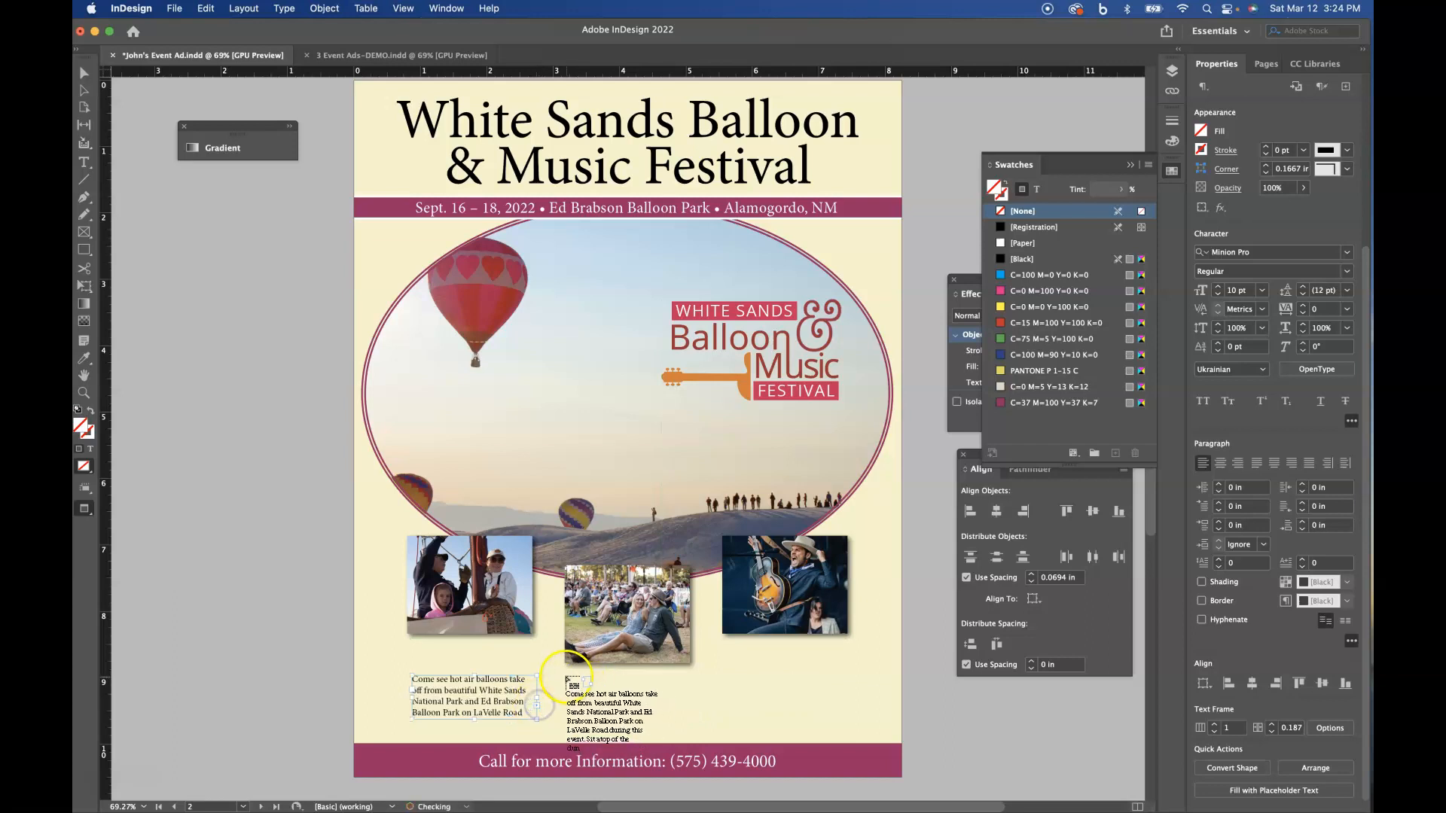
left_click_drag(565, 676, 689, 725)
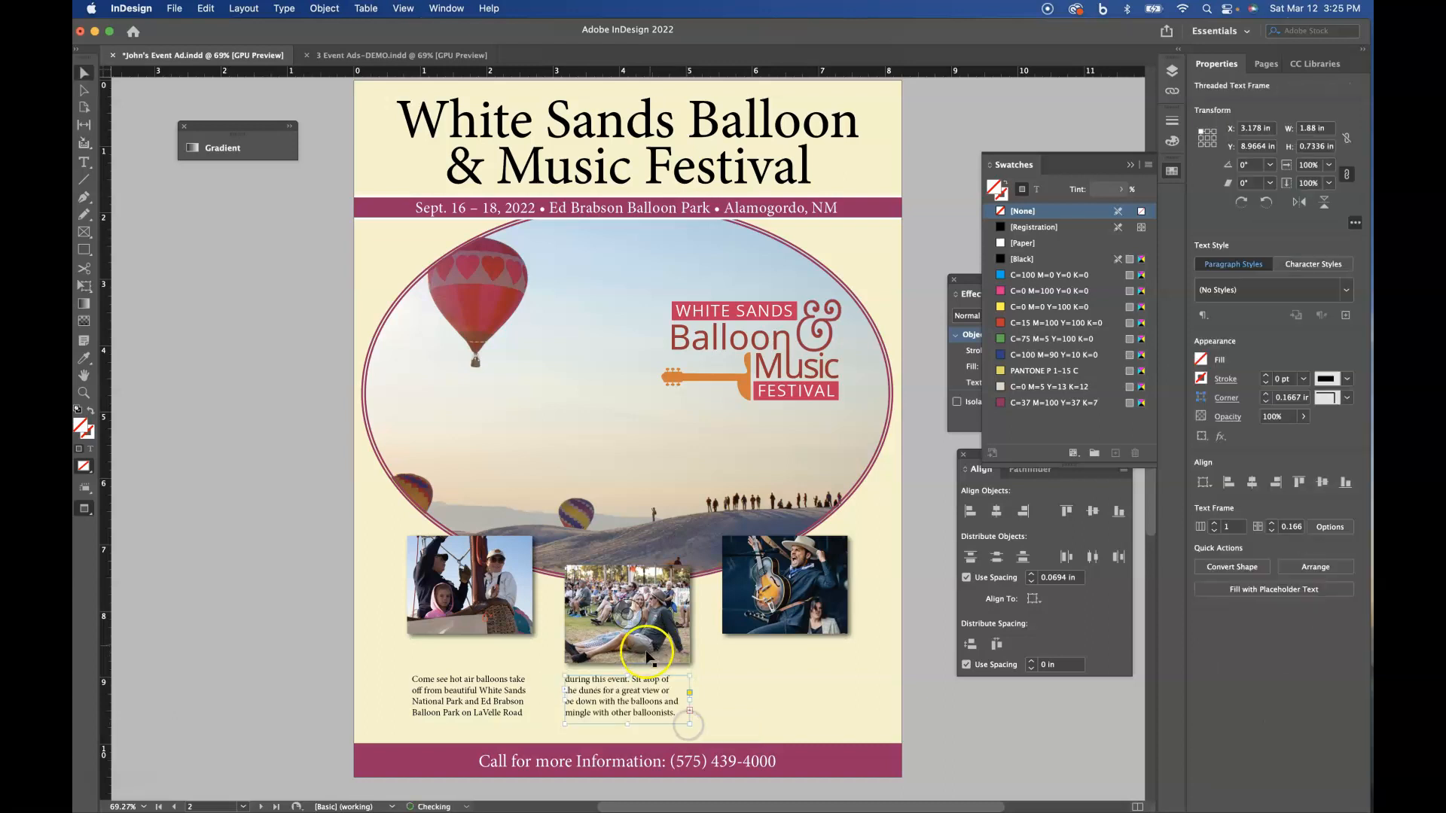
left_click(691, 712)
left_click_drag(734, 659, 847, 708)
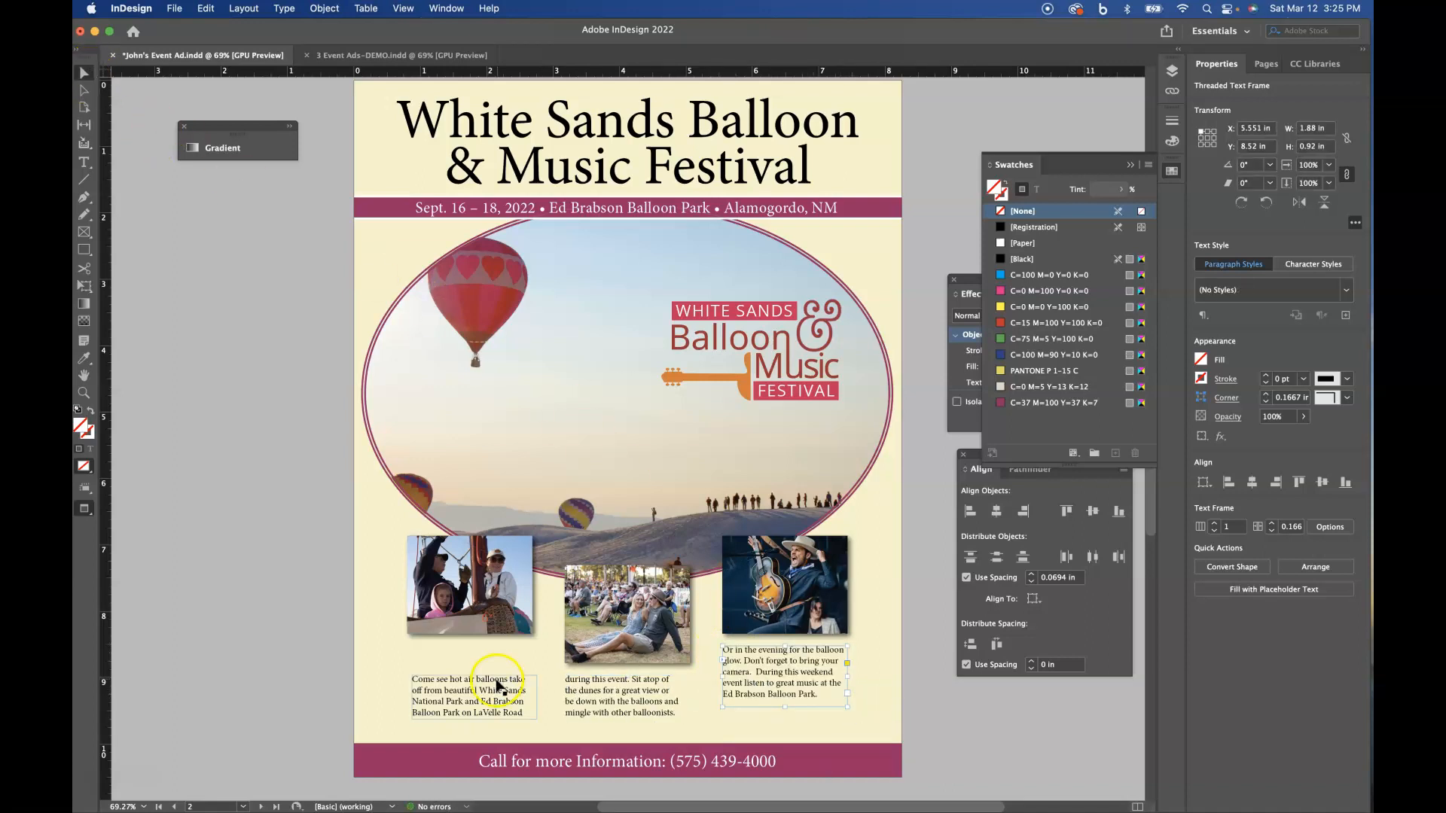
- Move the first text frame up close beneath its photo, fit five lines in it, and adjust the third photo's text frame
left_click_drag(495, 691, 538, 707)
left_click(783, 685)
left_click_drag(854, 704, 853, 708)
left_click(875, 630)
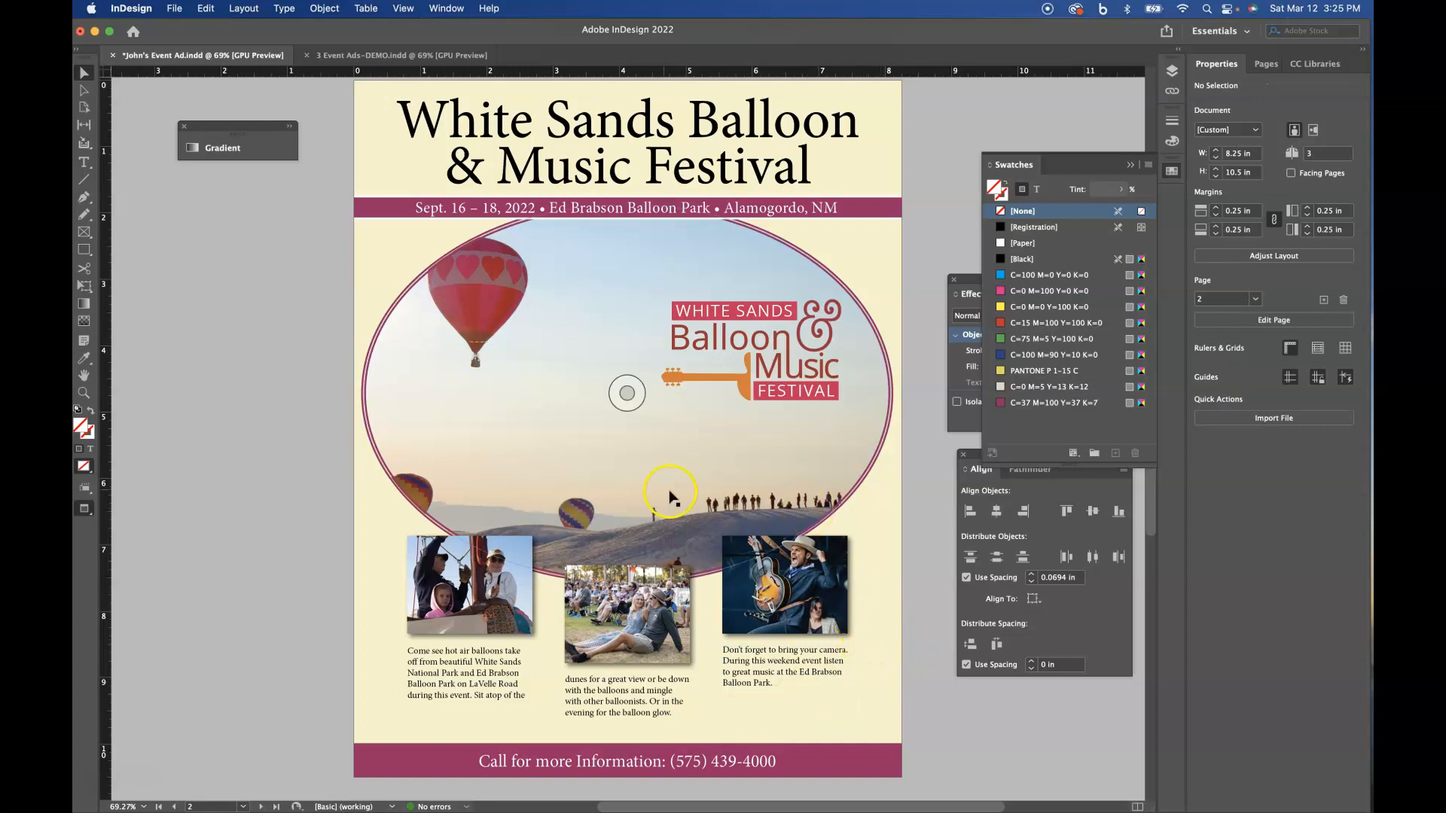
- Review the finished ad layouts on pages 1, 2 and 3 in turn
scroll(672, 497, "up", 1)
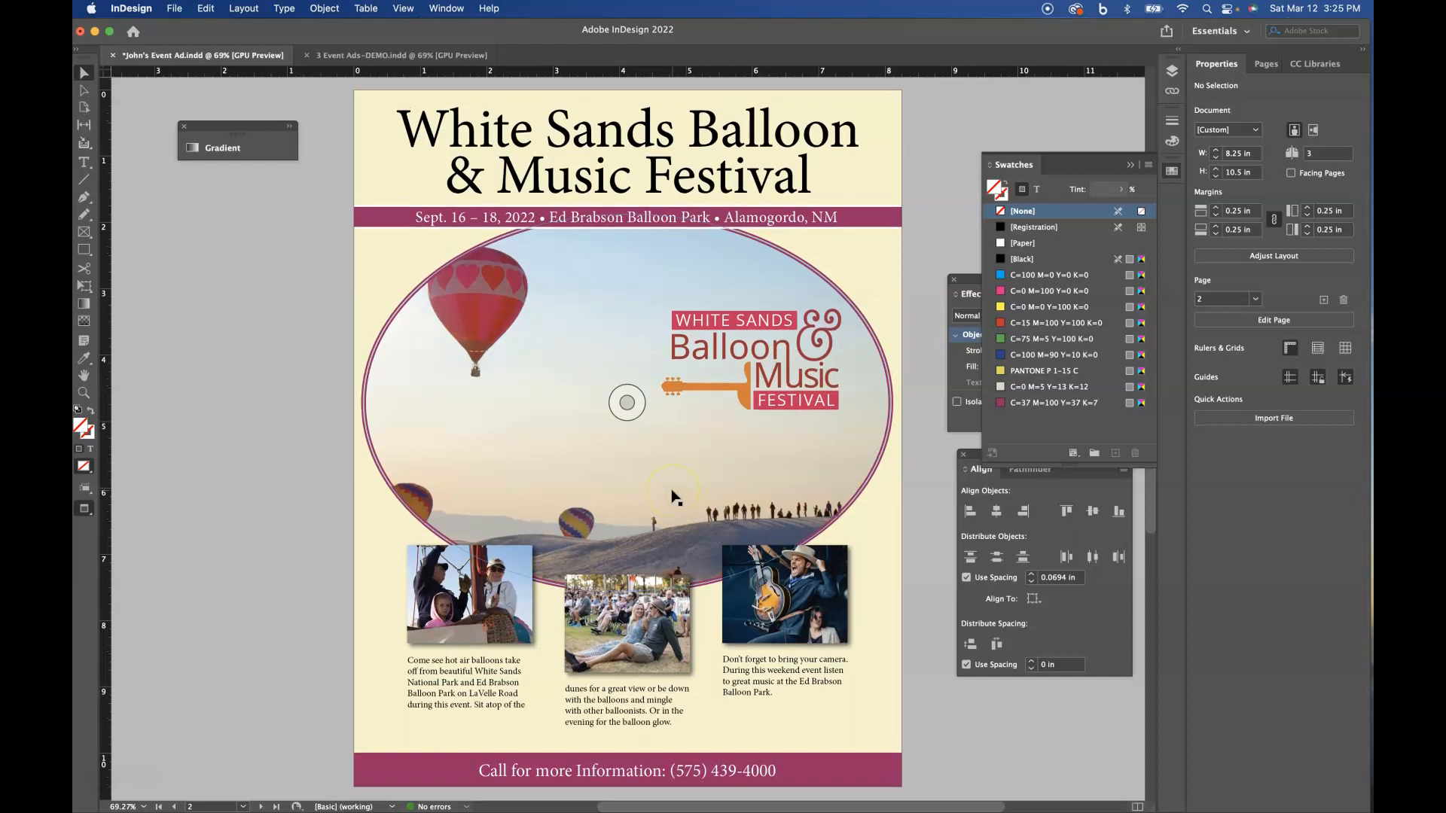
left_click(1265, 64)
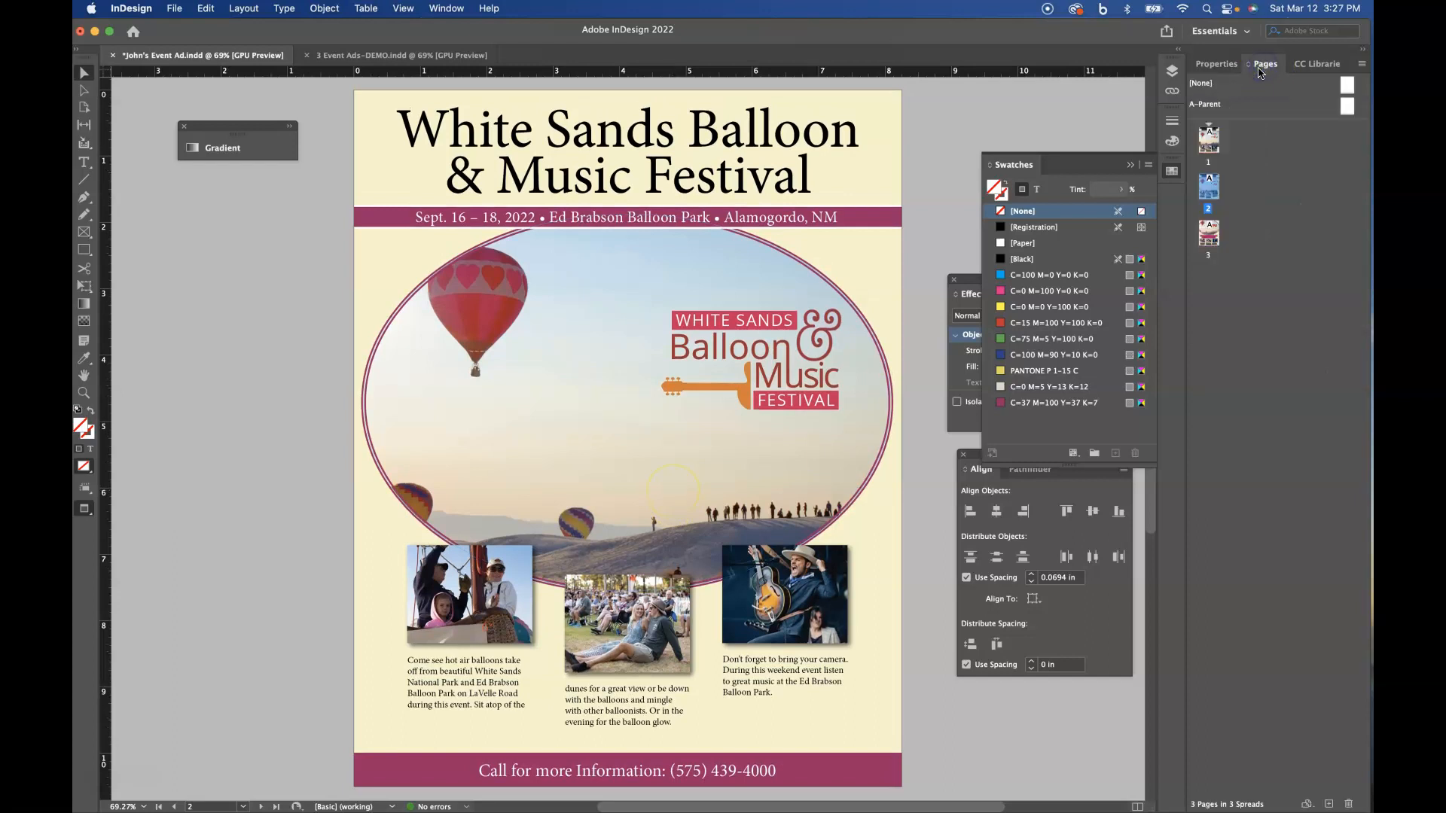
double_click(1203, 140)
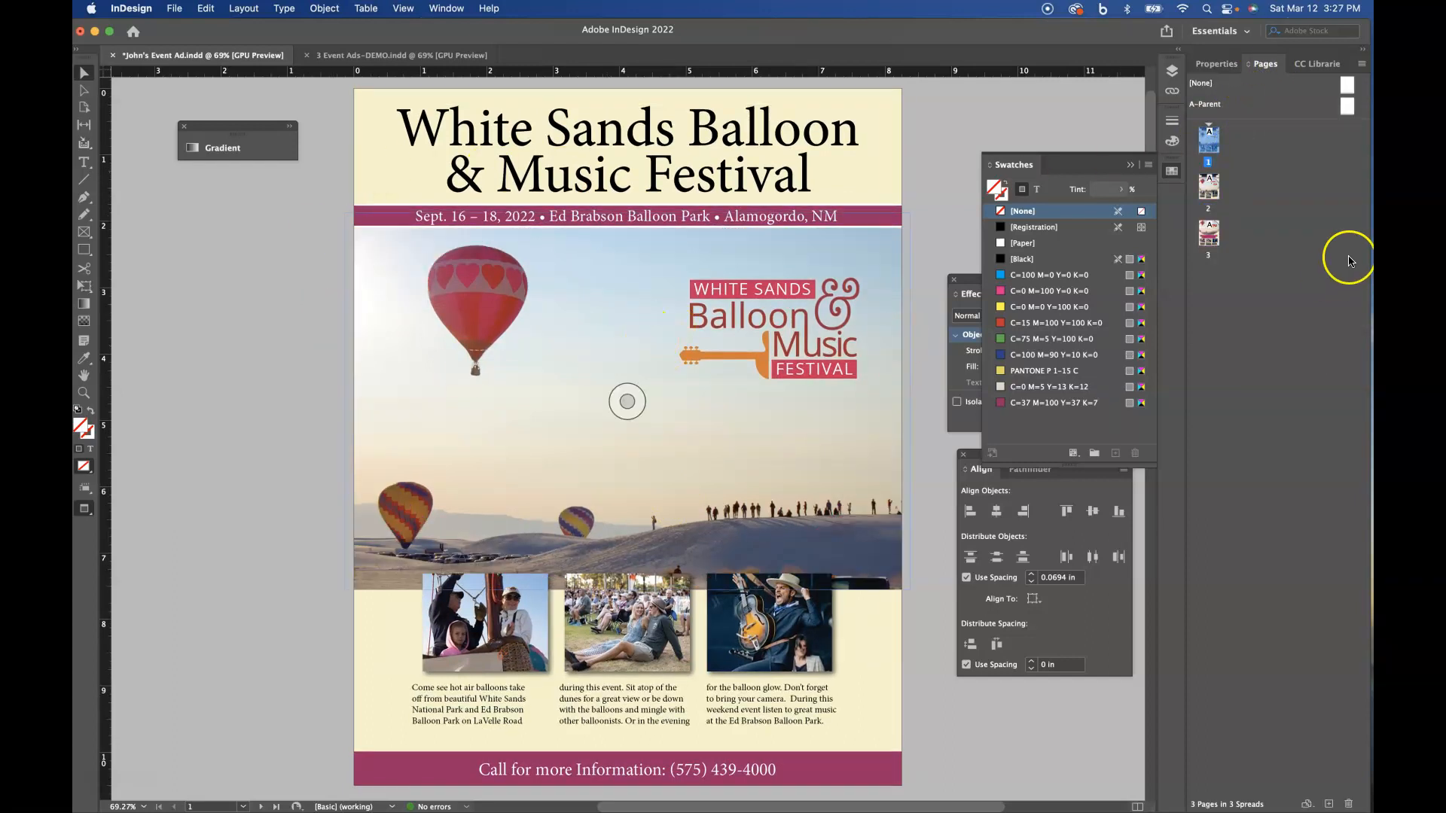
left_click(1210, 190)
double_click(1211, 190)
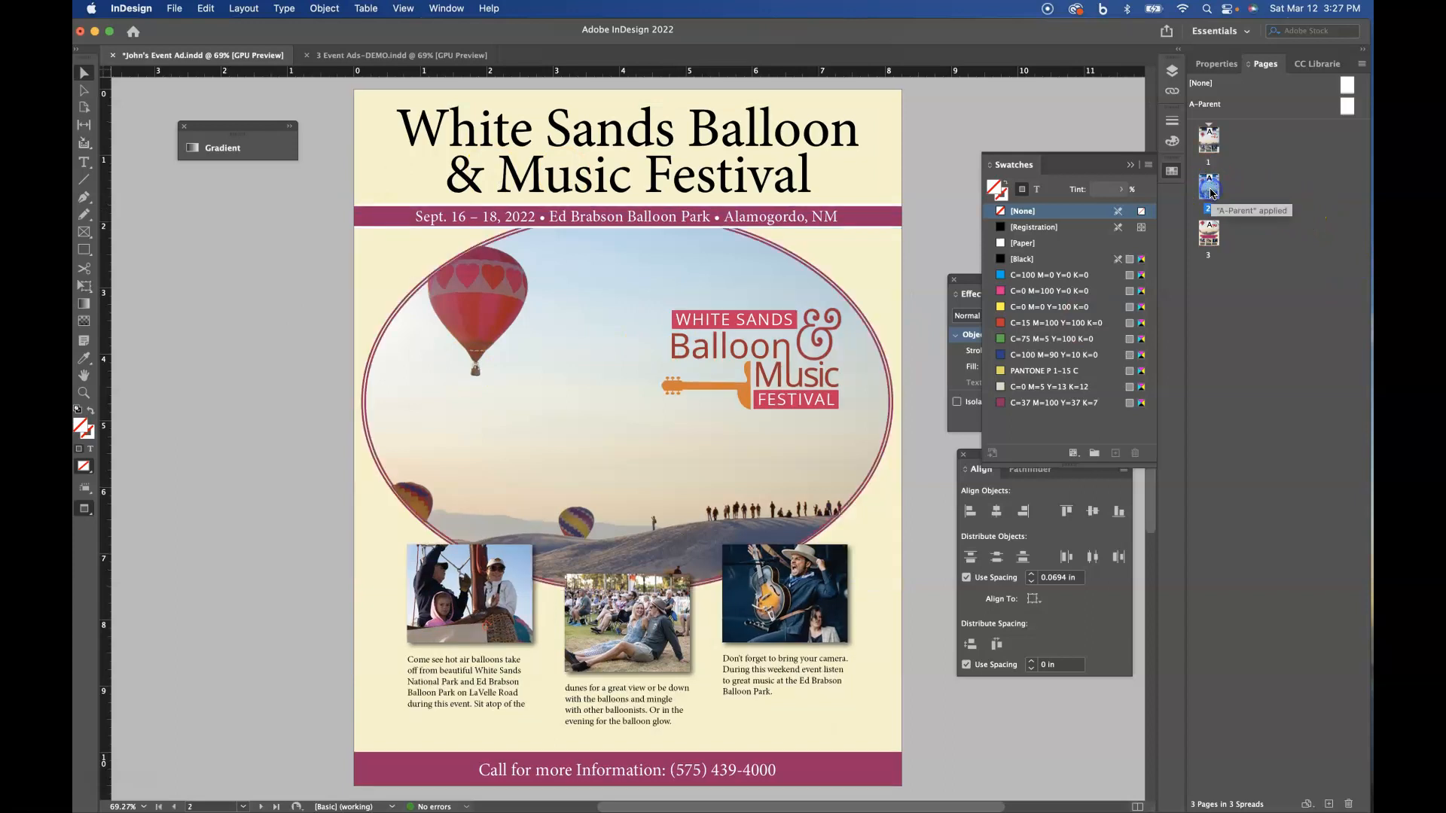
double_click(1205, 240)
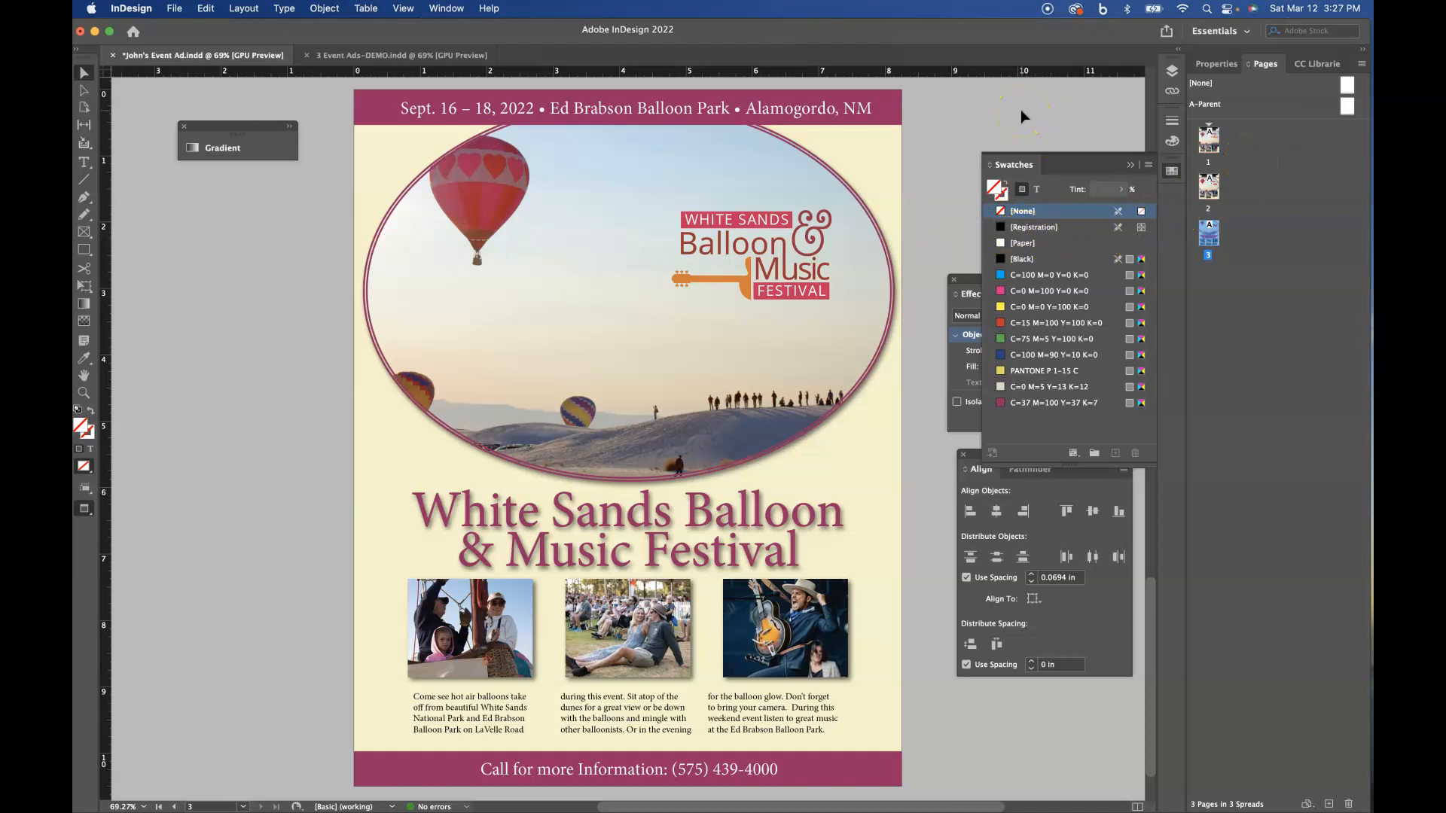
- Switch to Safari and filter the White Sands Balloon Festival image results to large sizes
left_click_drag(1445, 119, 1028, 50)
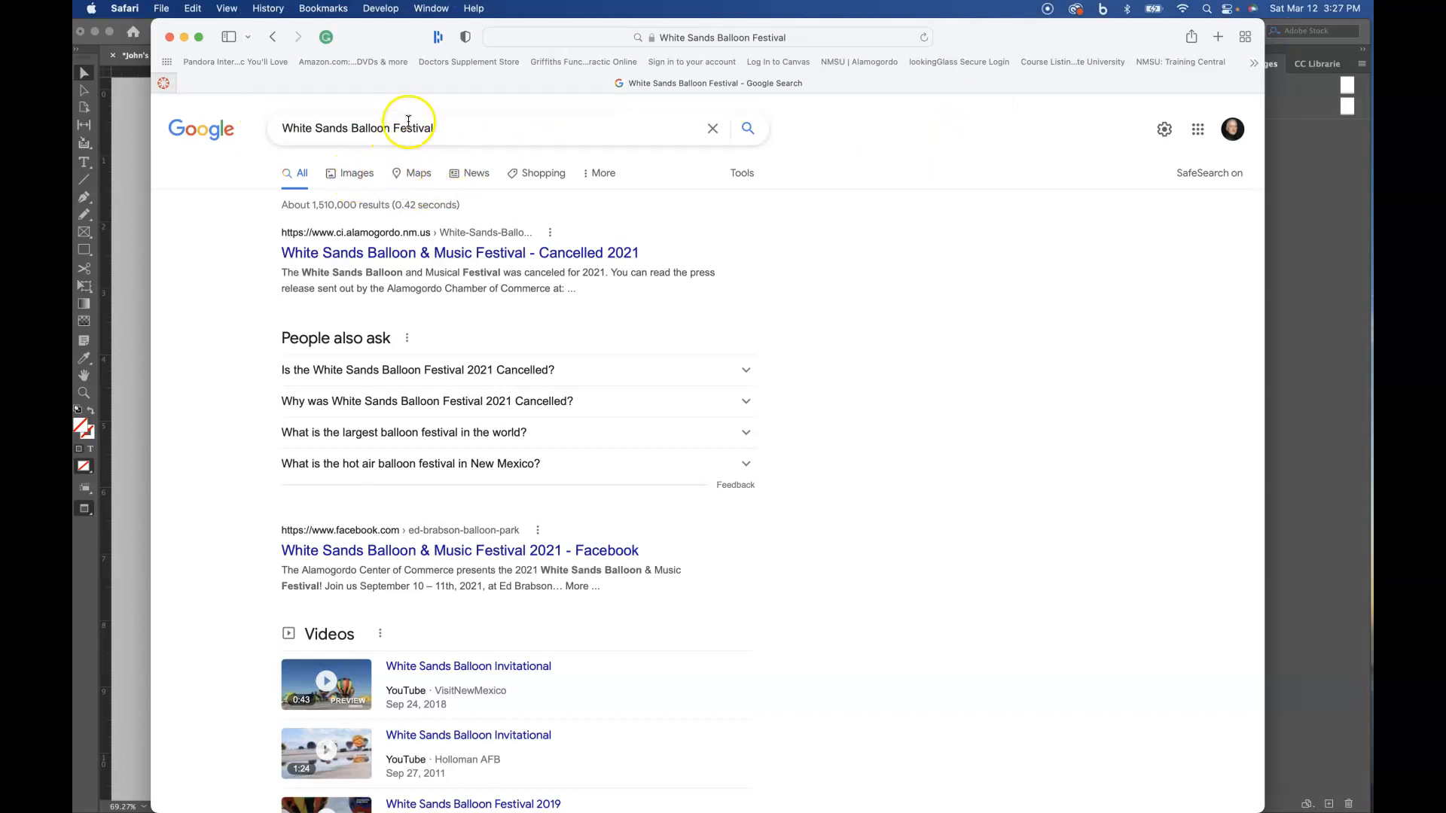
left_click(360, 178)
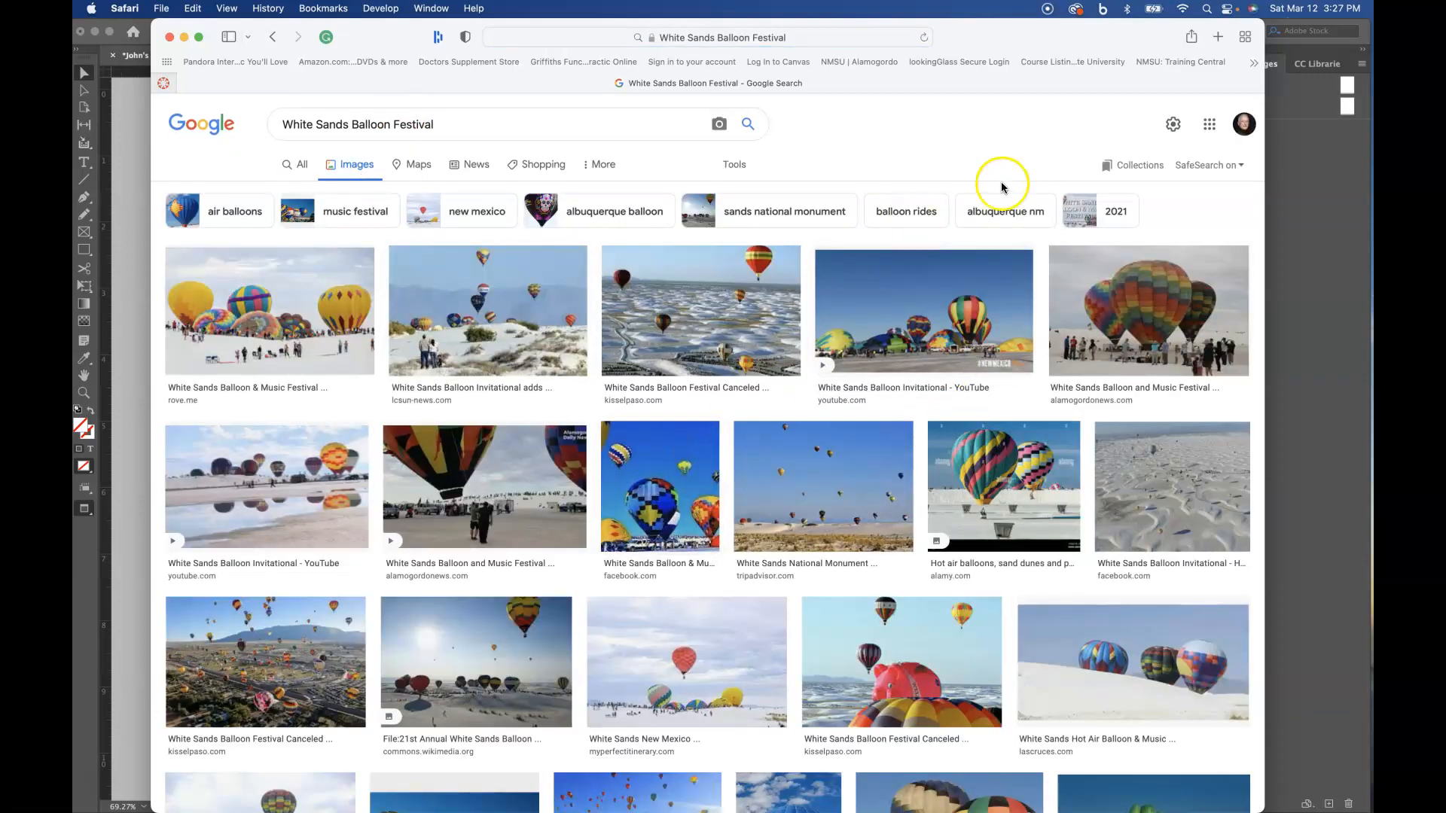
left_click(744, 174)
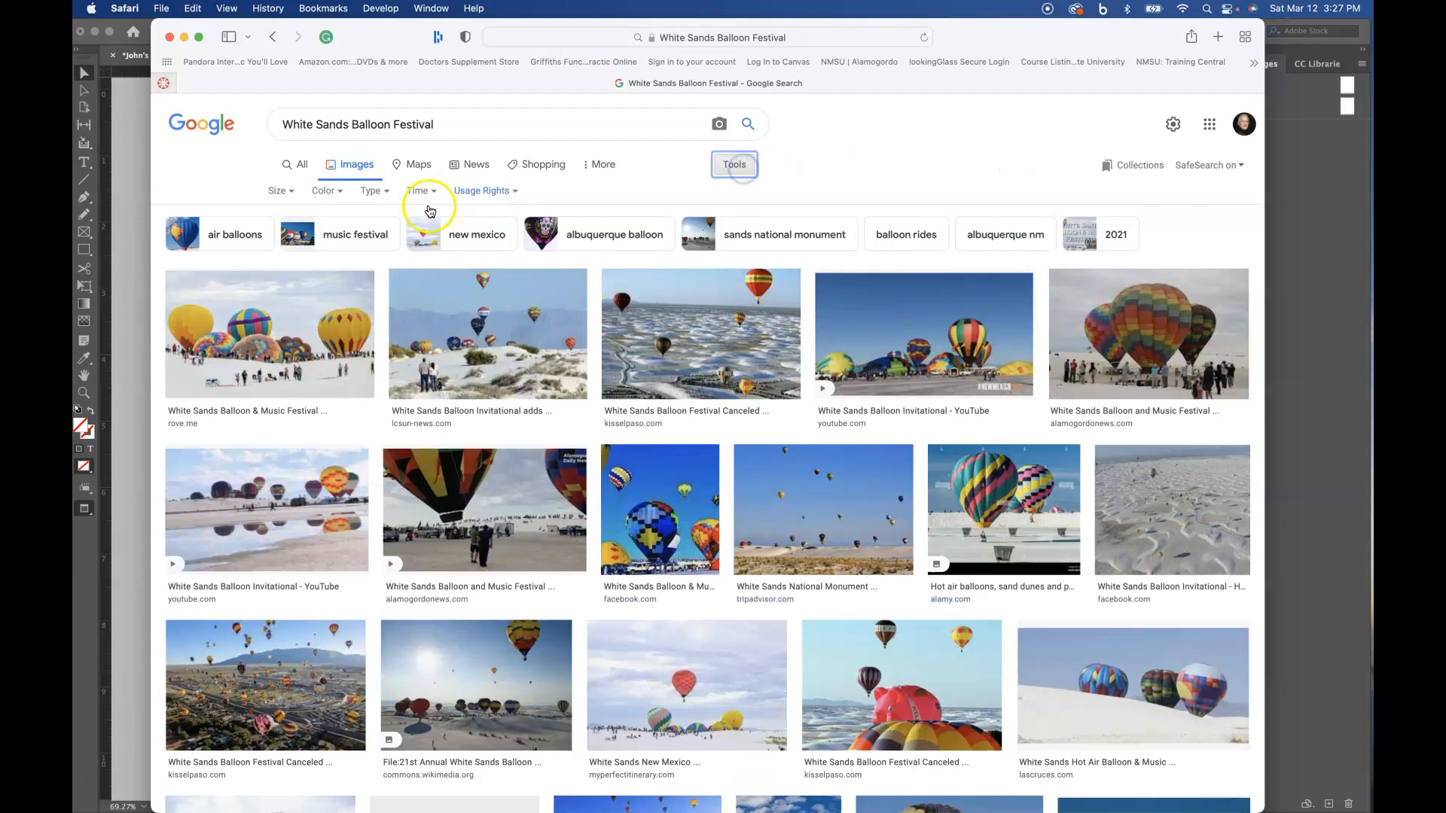
left_click(292, 192)
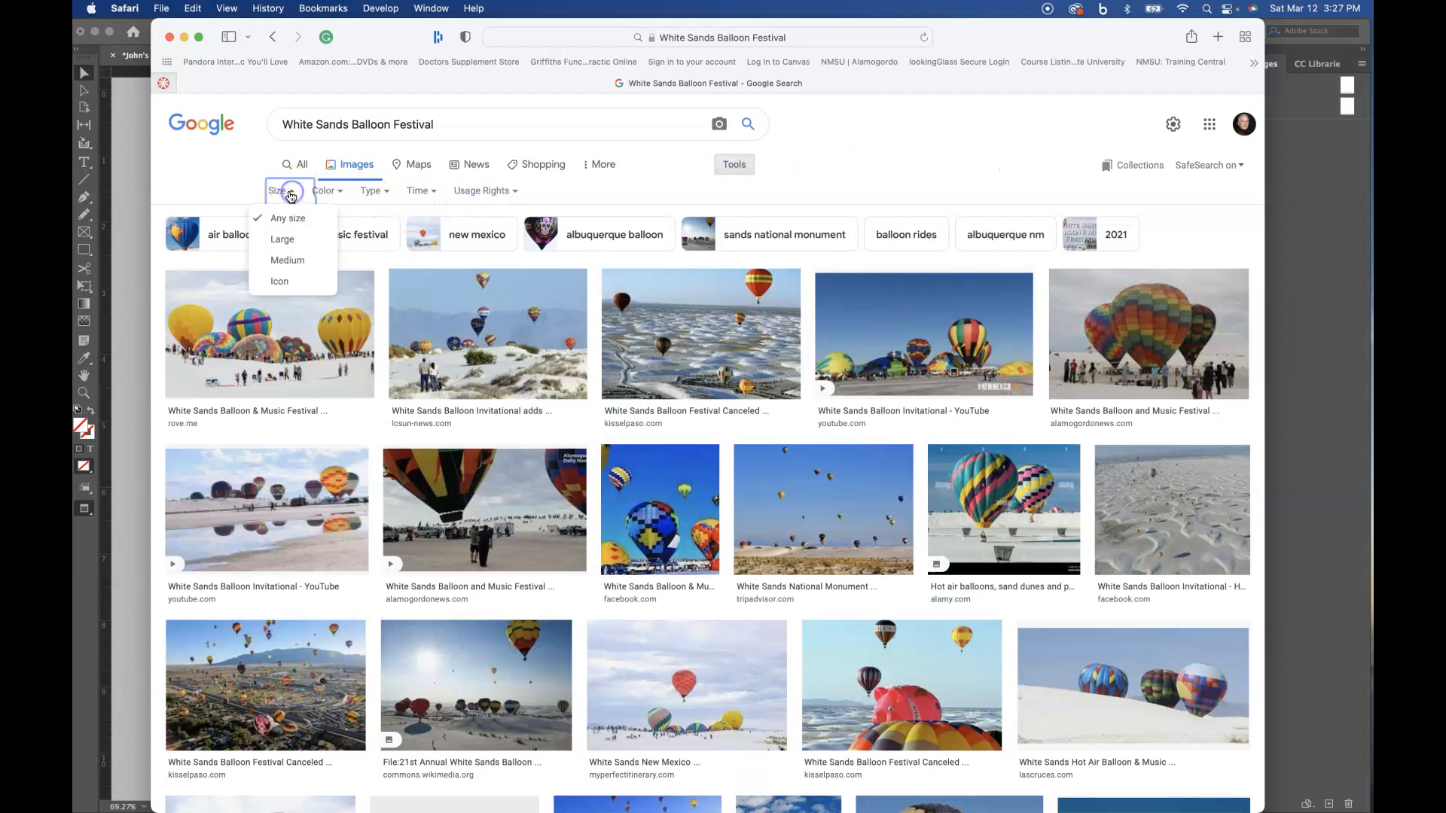
left_click(297, 237)
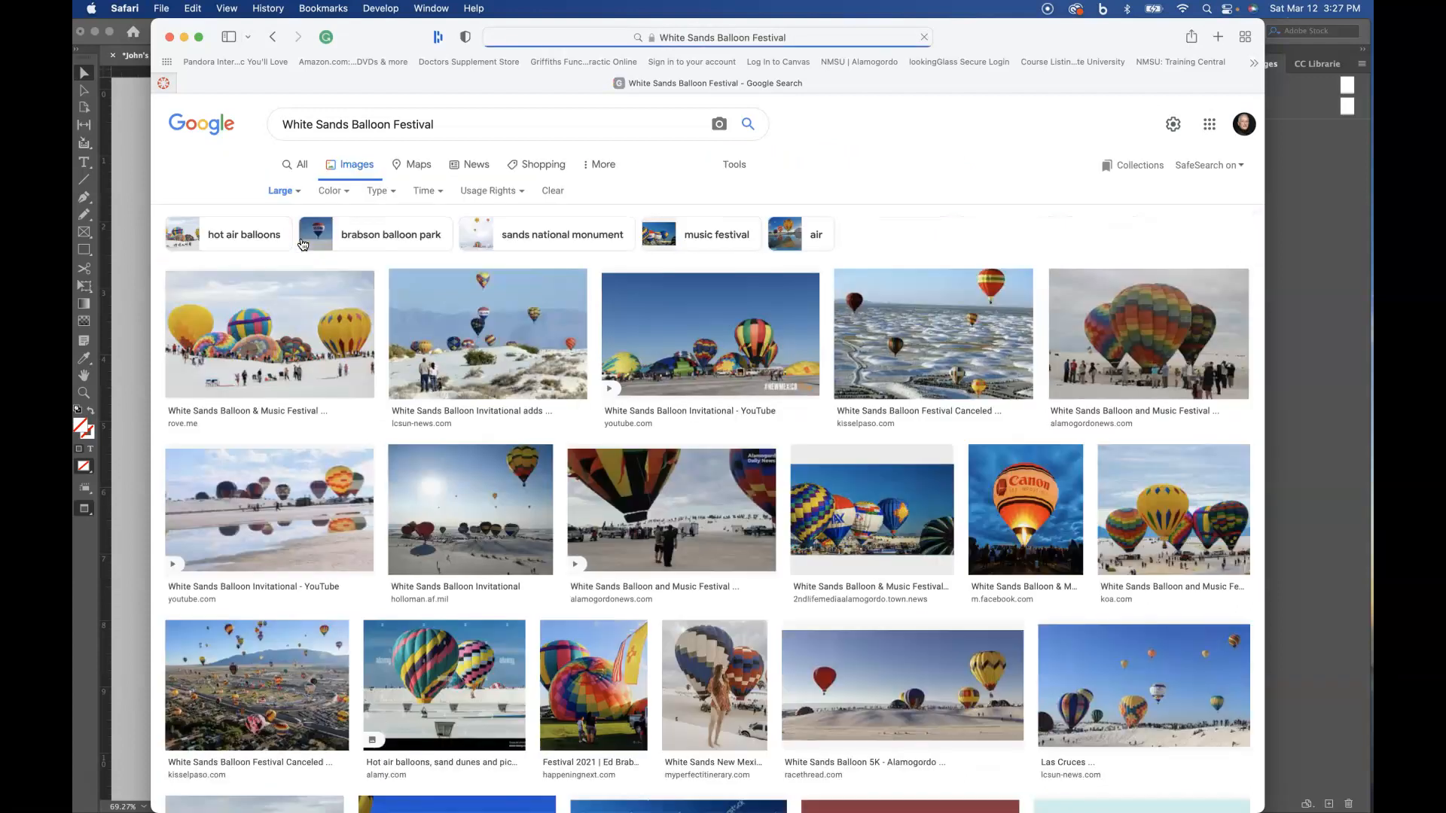
- Examine enlarged previews of several balloon festival photos and their related images, checking the pixel dimensions, and close the preview
left_click(673, 335)
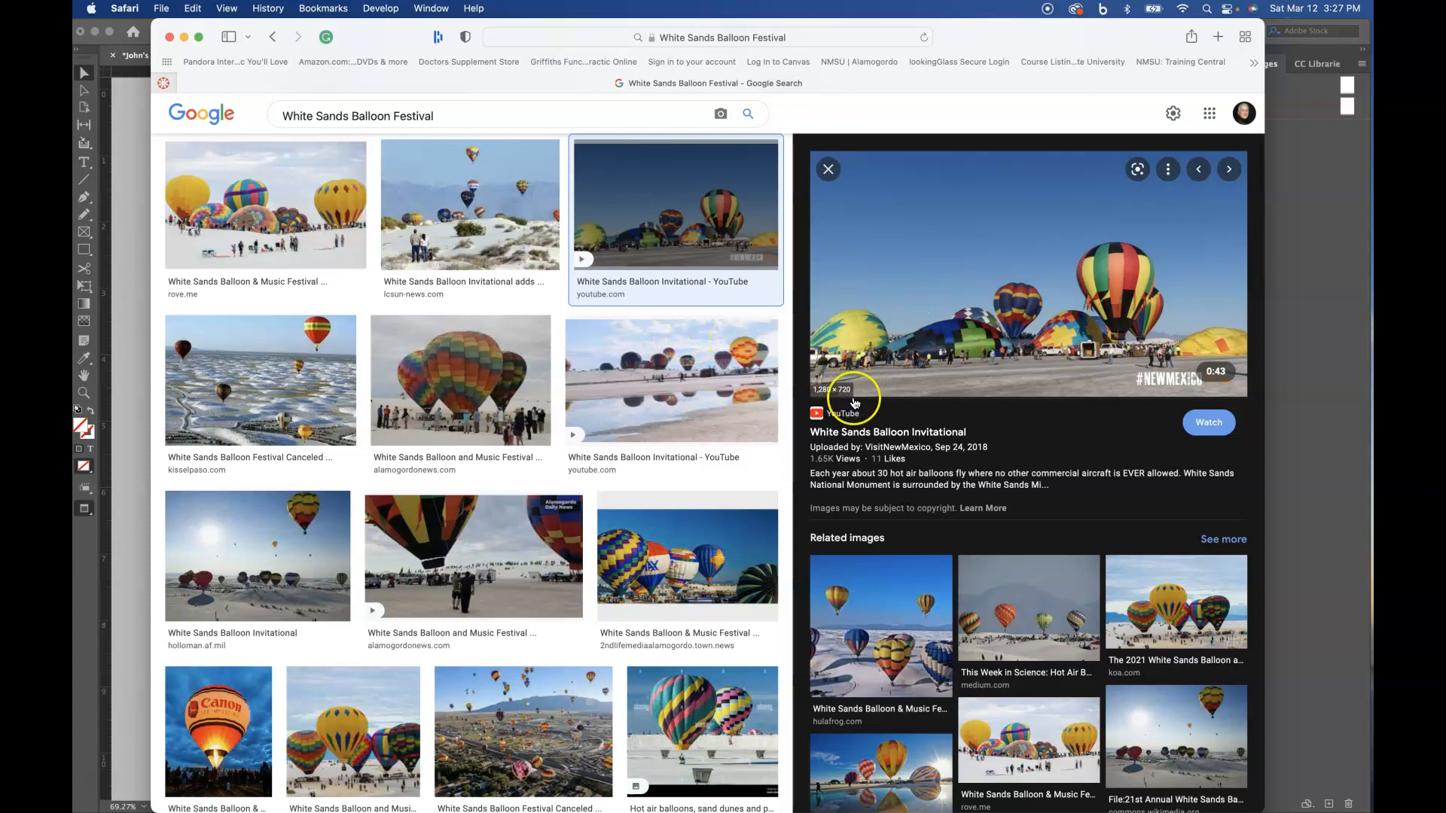
scroll(1020, 525, "down", 3)
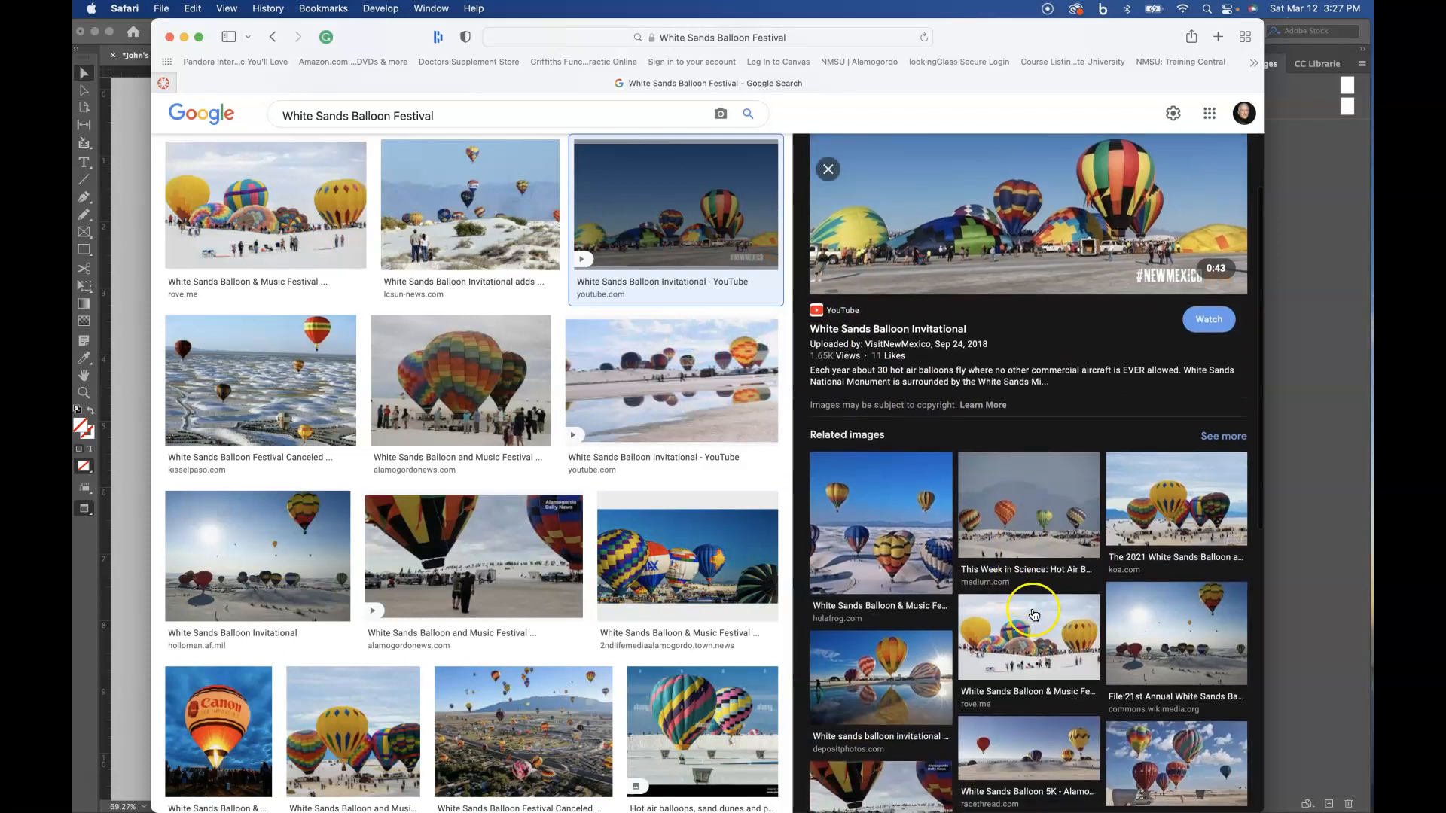
left_click(1034, 616)
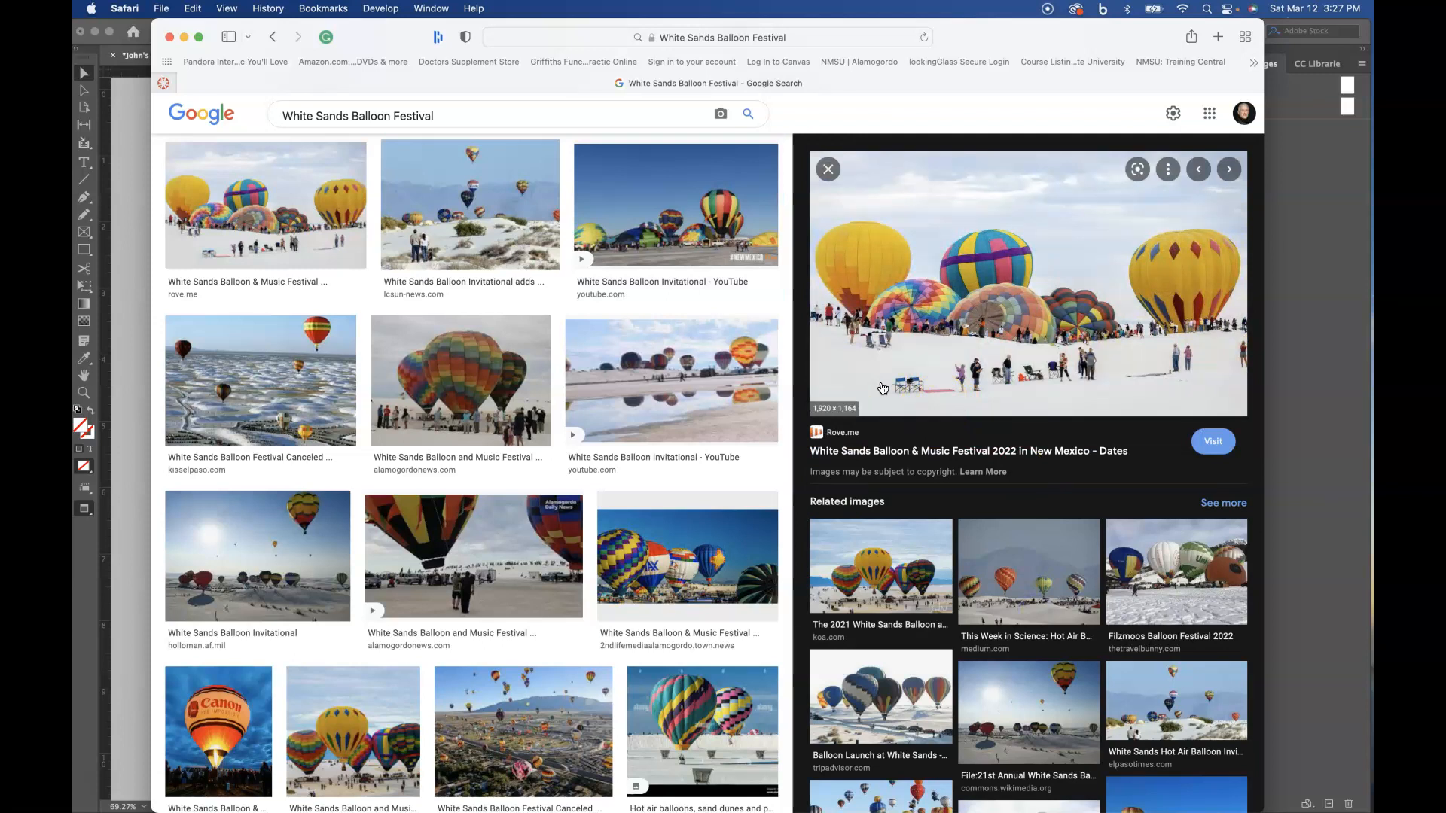
left_click(1073, 562)
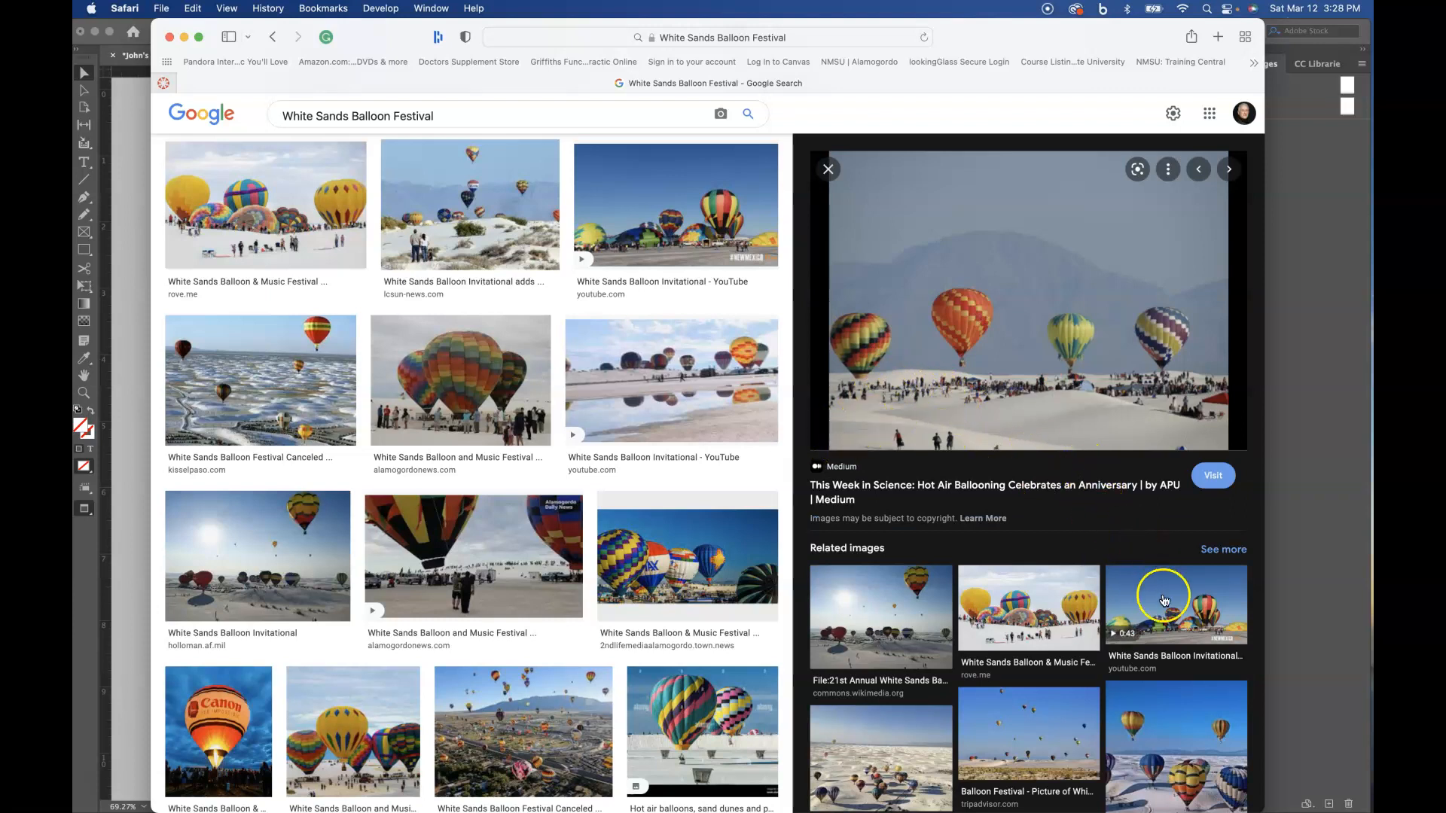
left_click(1044, 634)
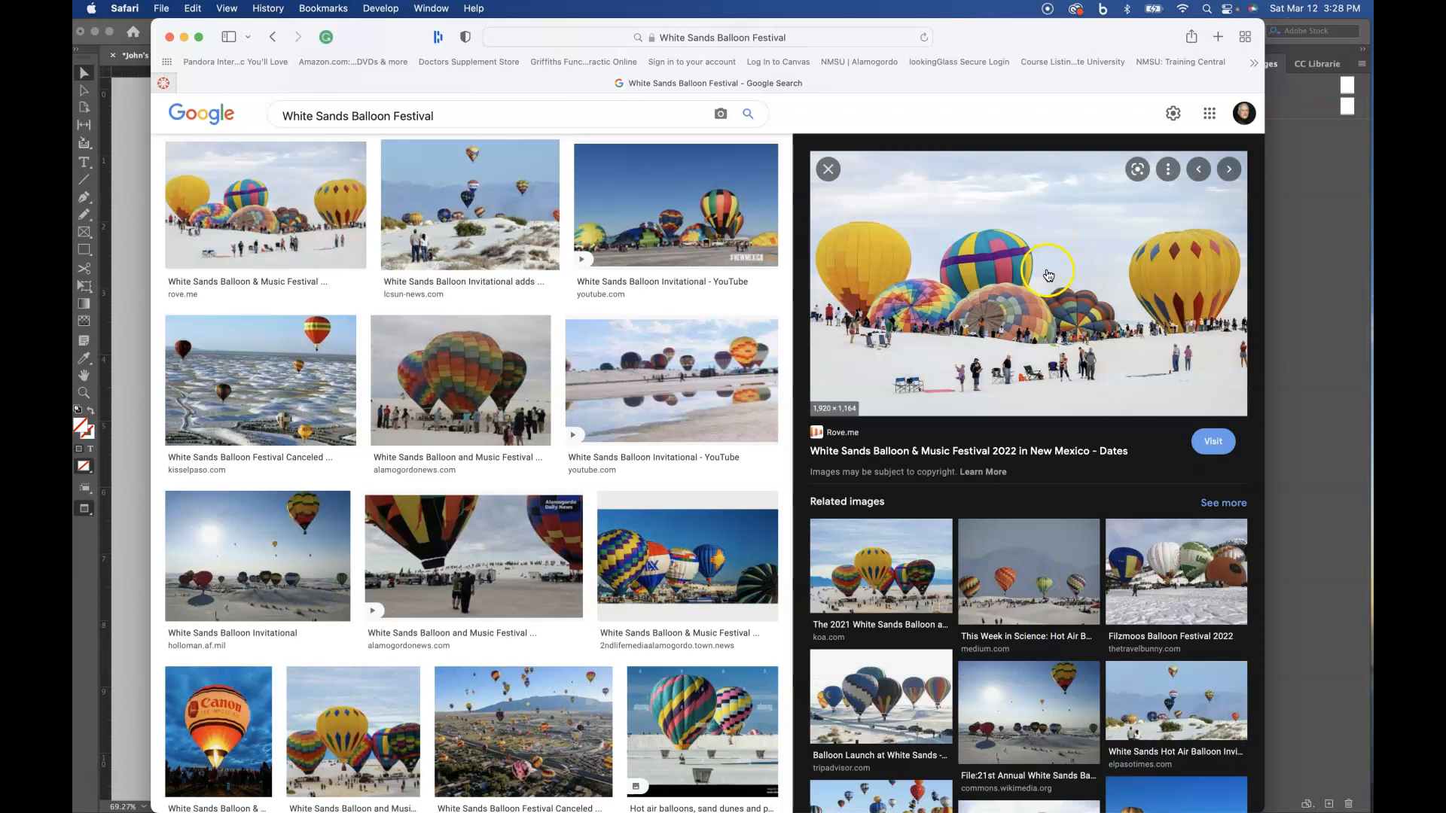
left_click(1188, 574)
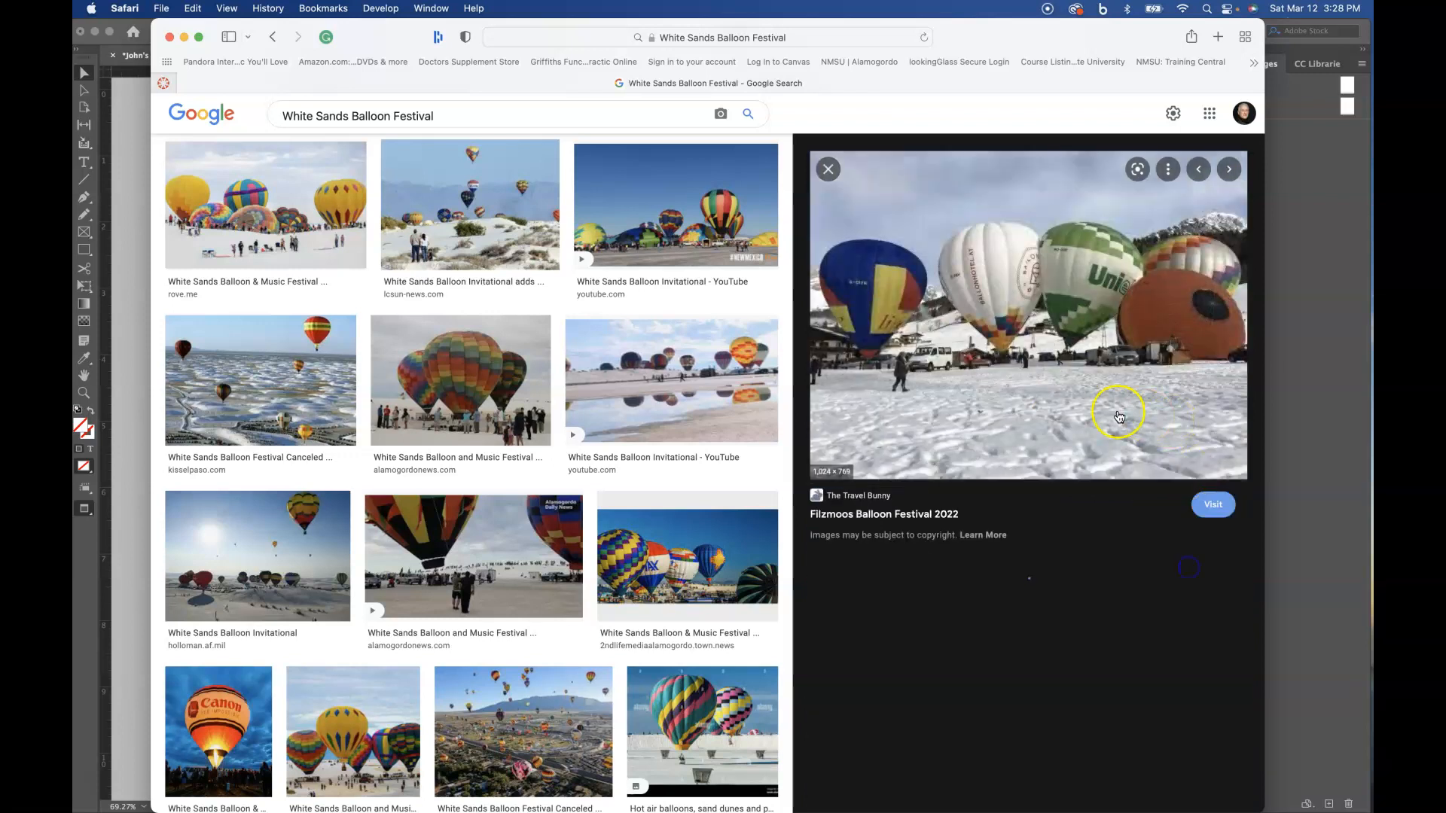
scroll(979, 396, "down", 2)
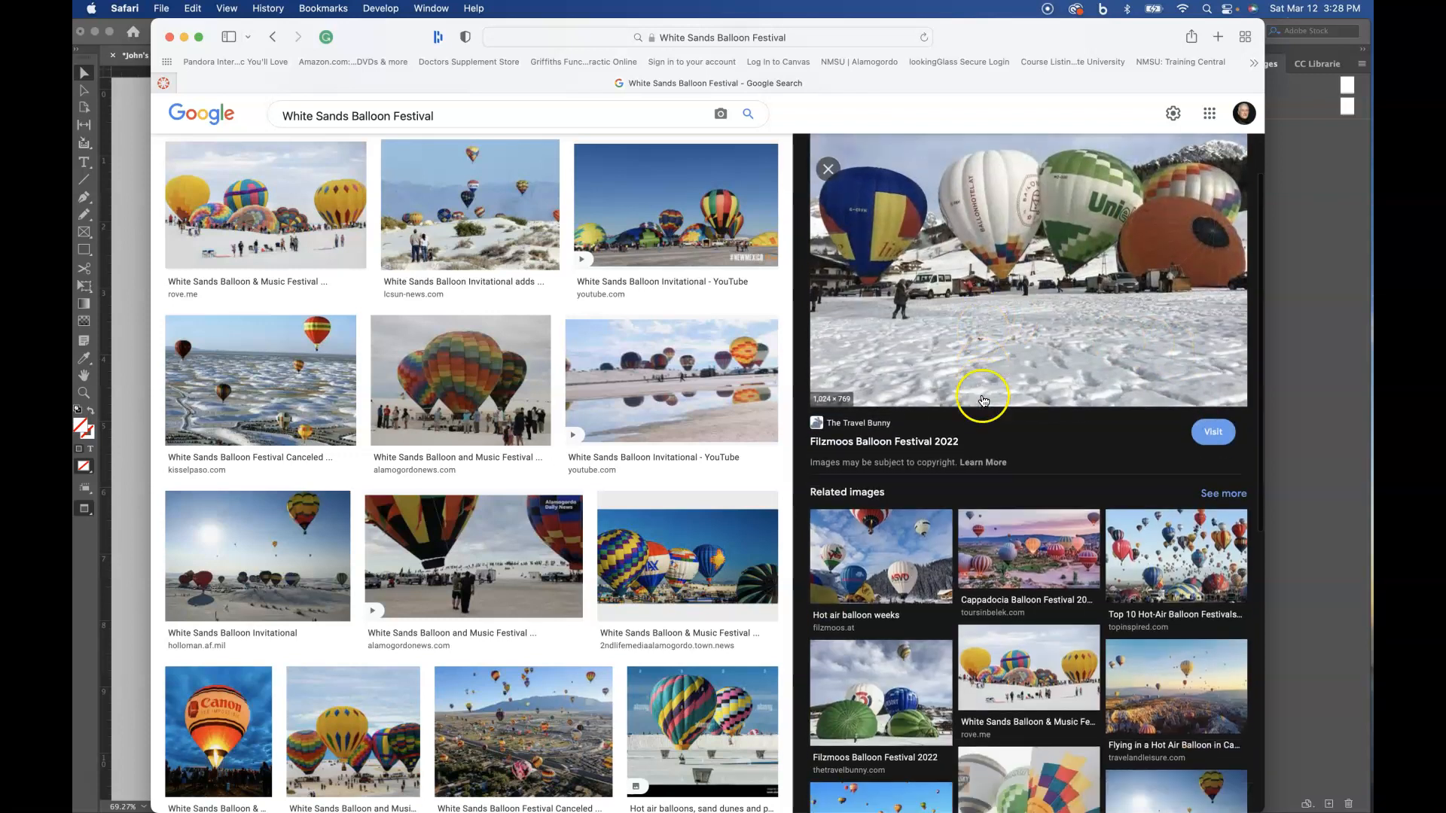
scroll(935, 480, "down", 2)
left_click(1014, 505)
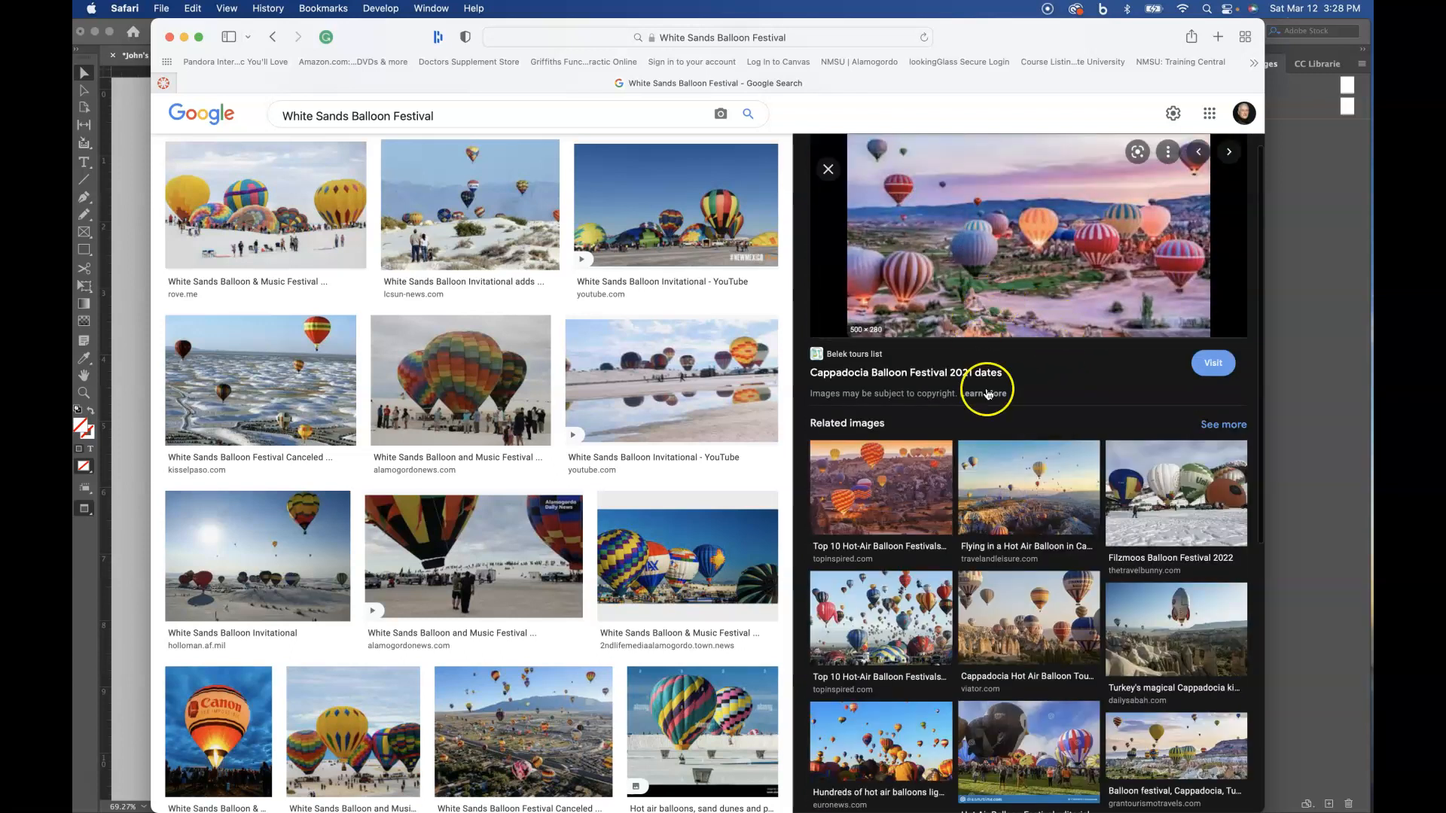
scroll(1010, 455, "down", 1)
scroll(1011, 455, "up", 2)
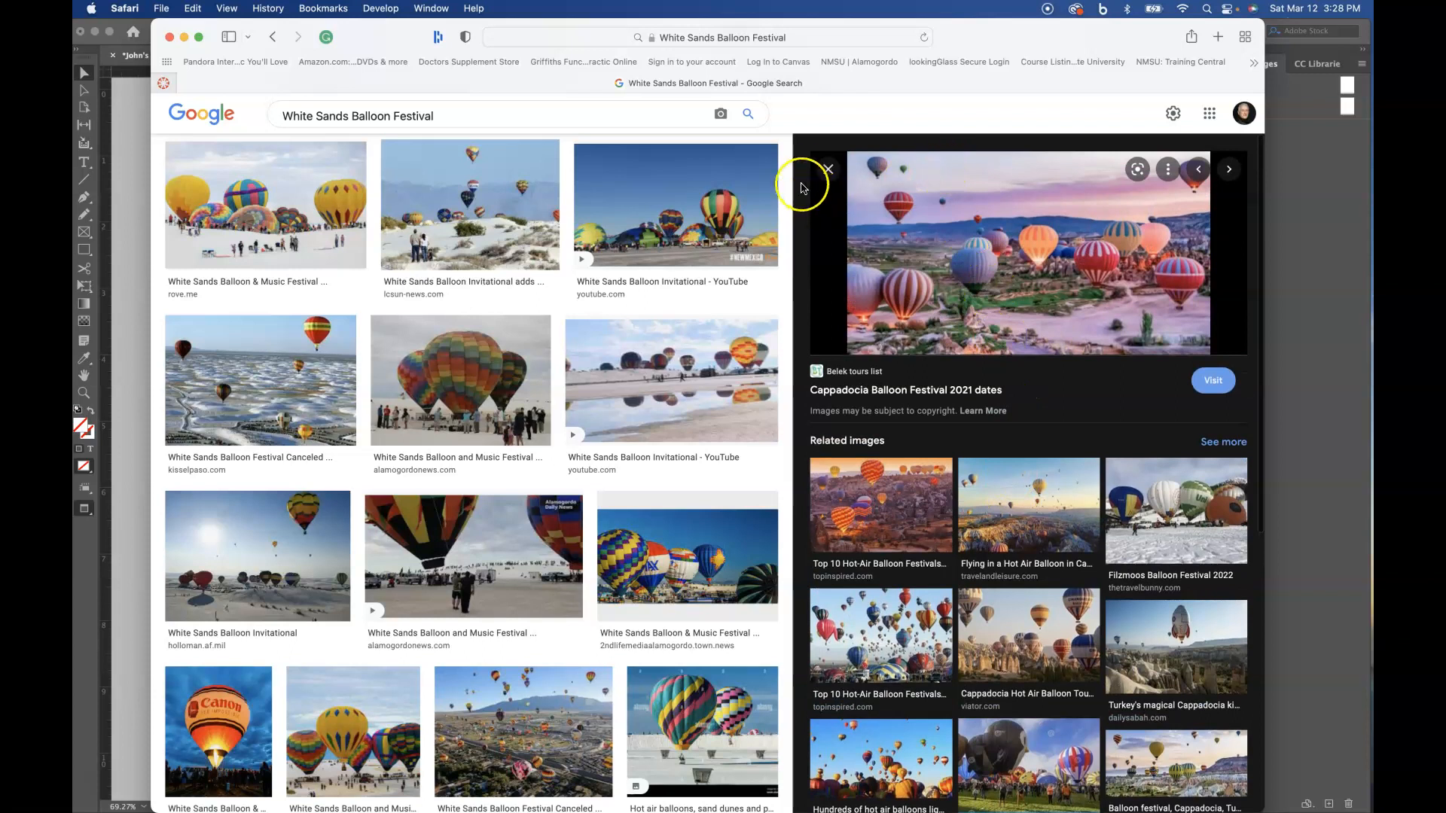
left_click(826, 167)
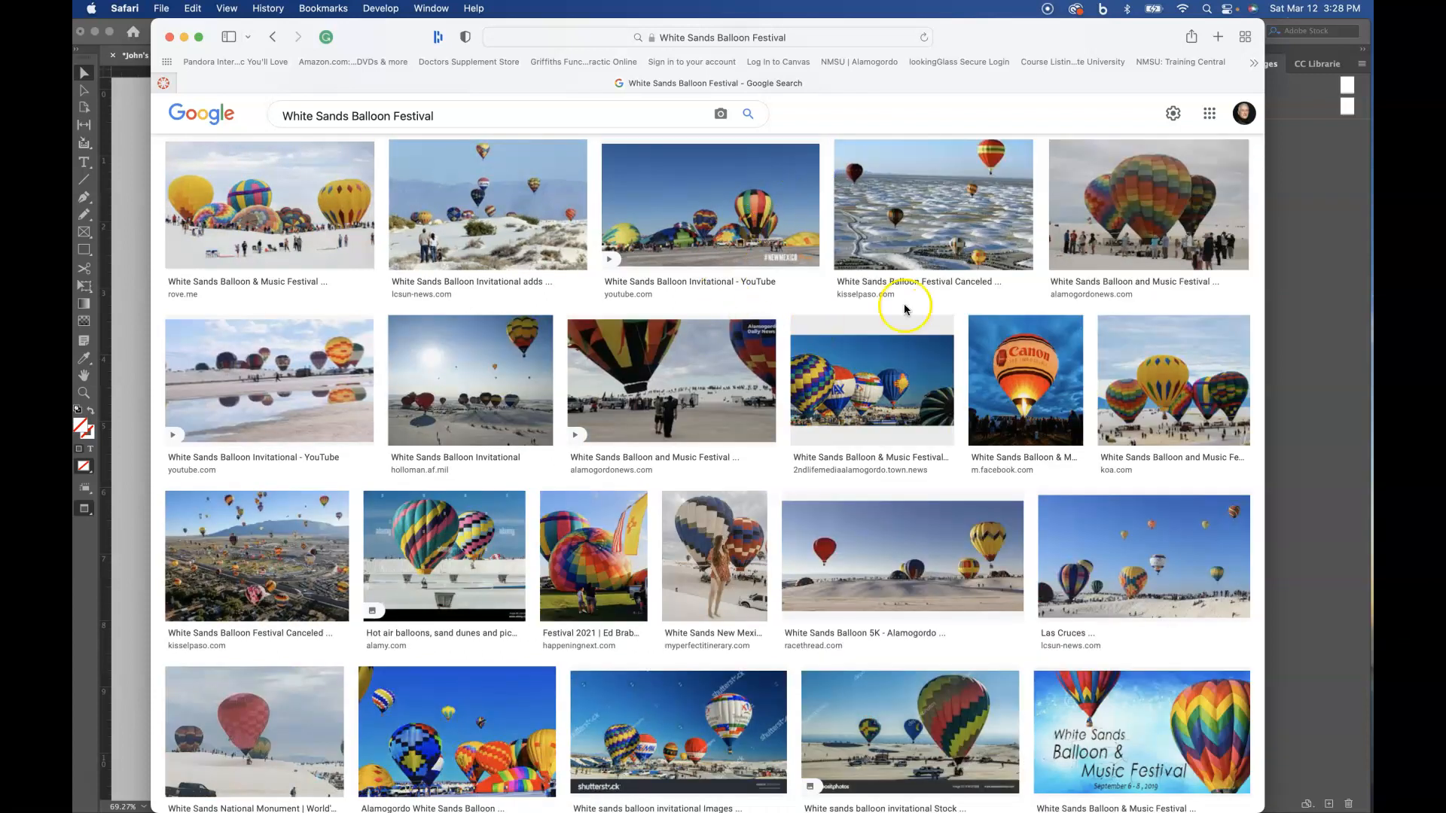
- Preview the 2019 festival and White Sands Balloon Invitational photos, look at the image-saving options, and put the browser window away
left_click(746, 400)
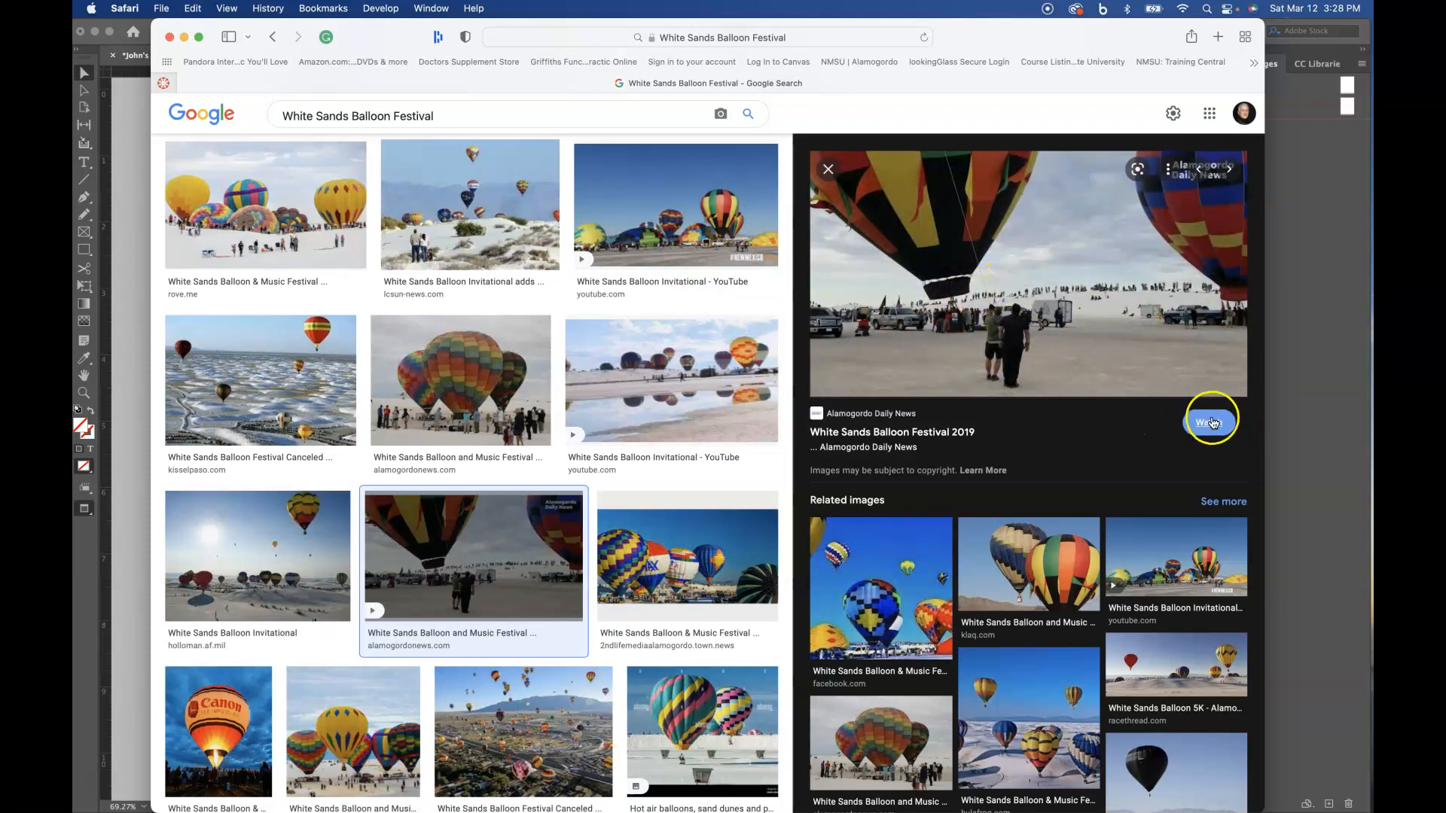
left_click(691, 390)
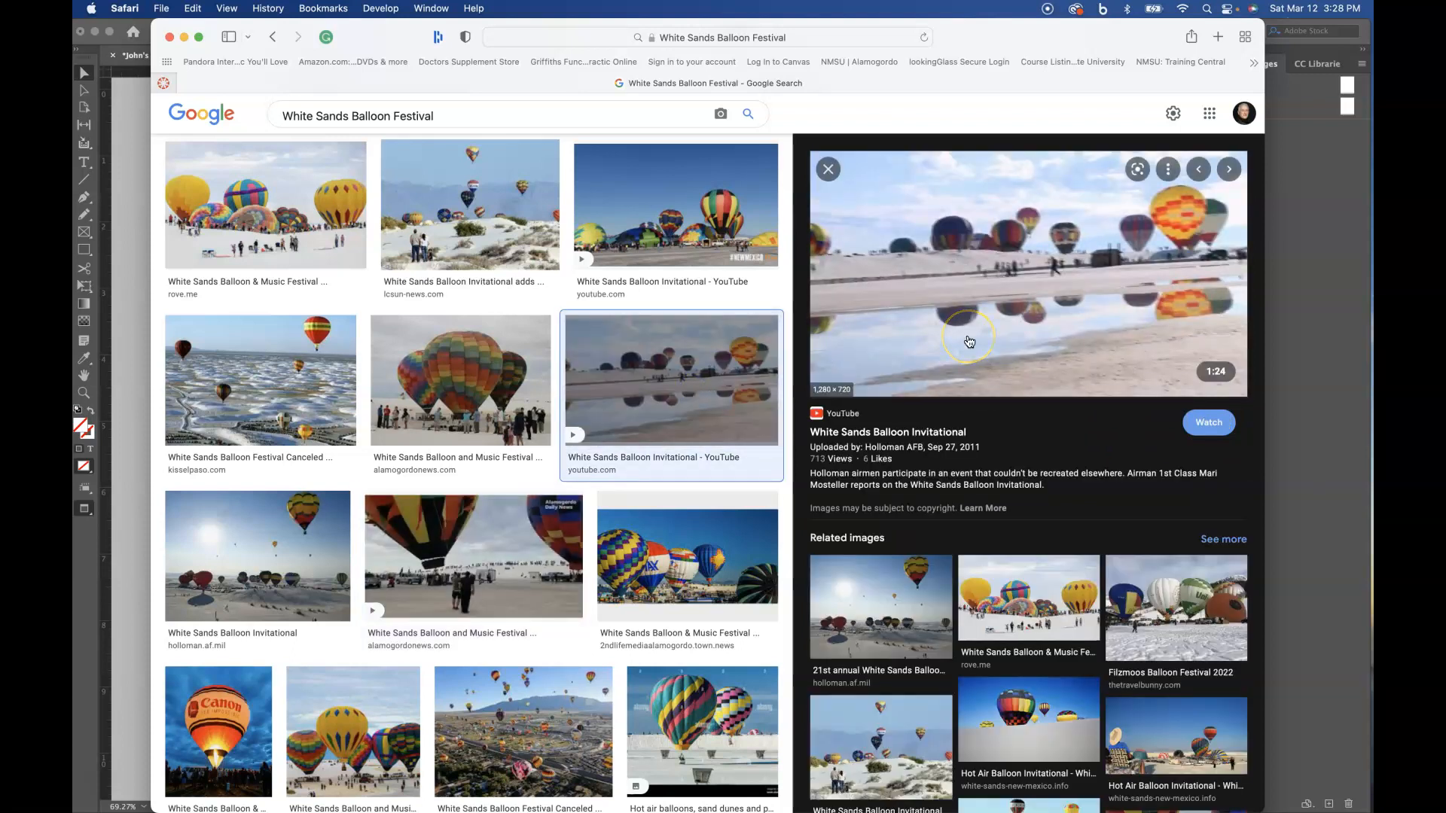
right_click(993, 330)
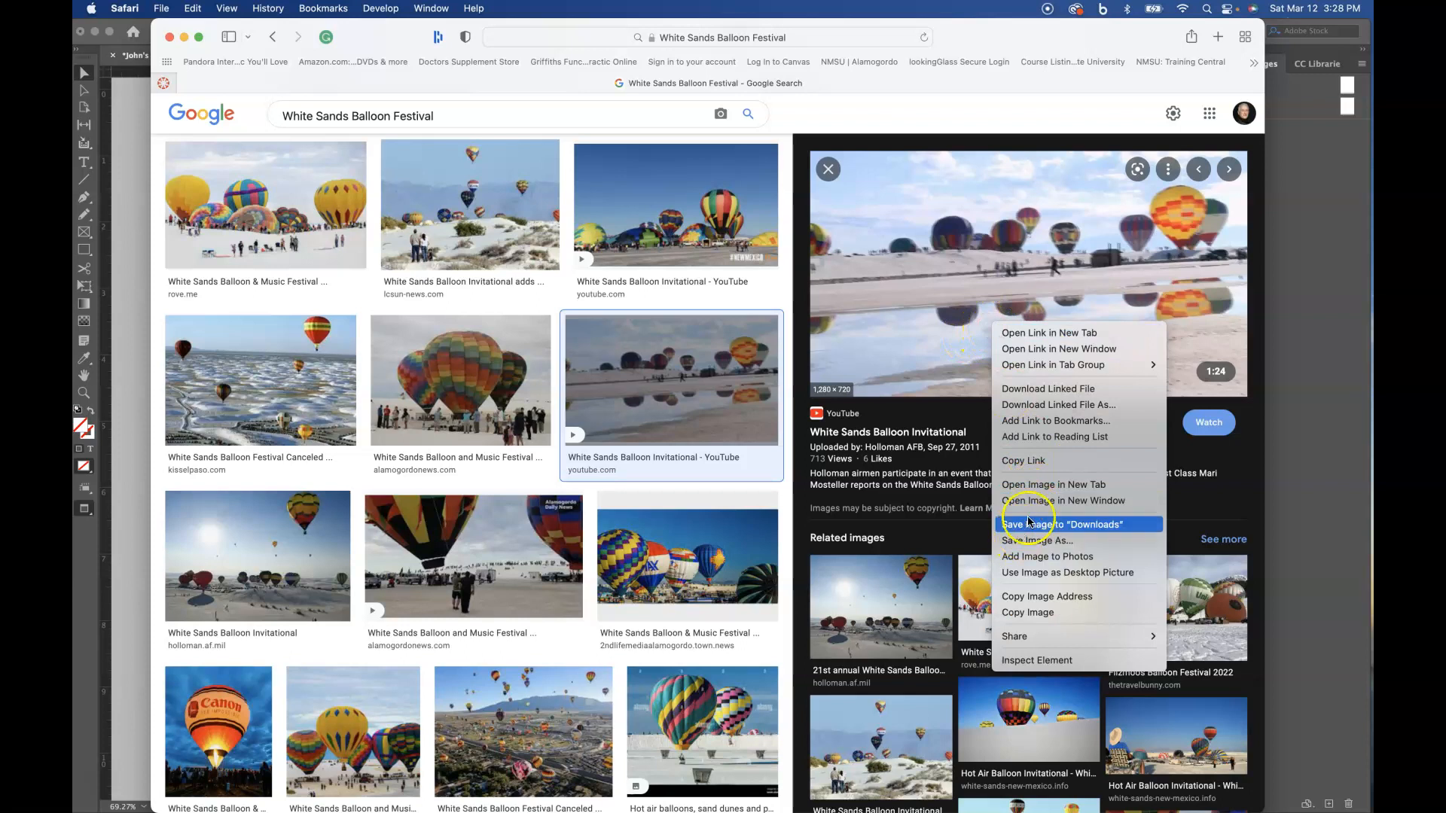
left_click(828, 170)
scroll(741, 181, "up", 3)
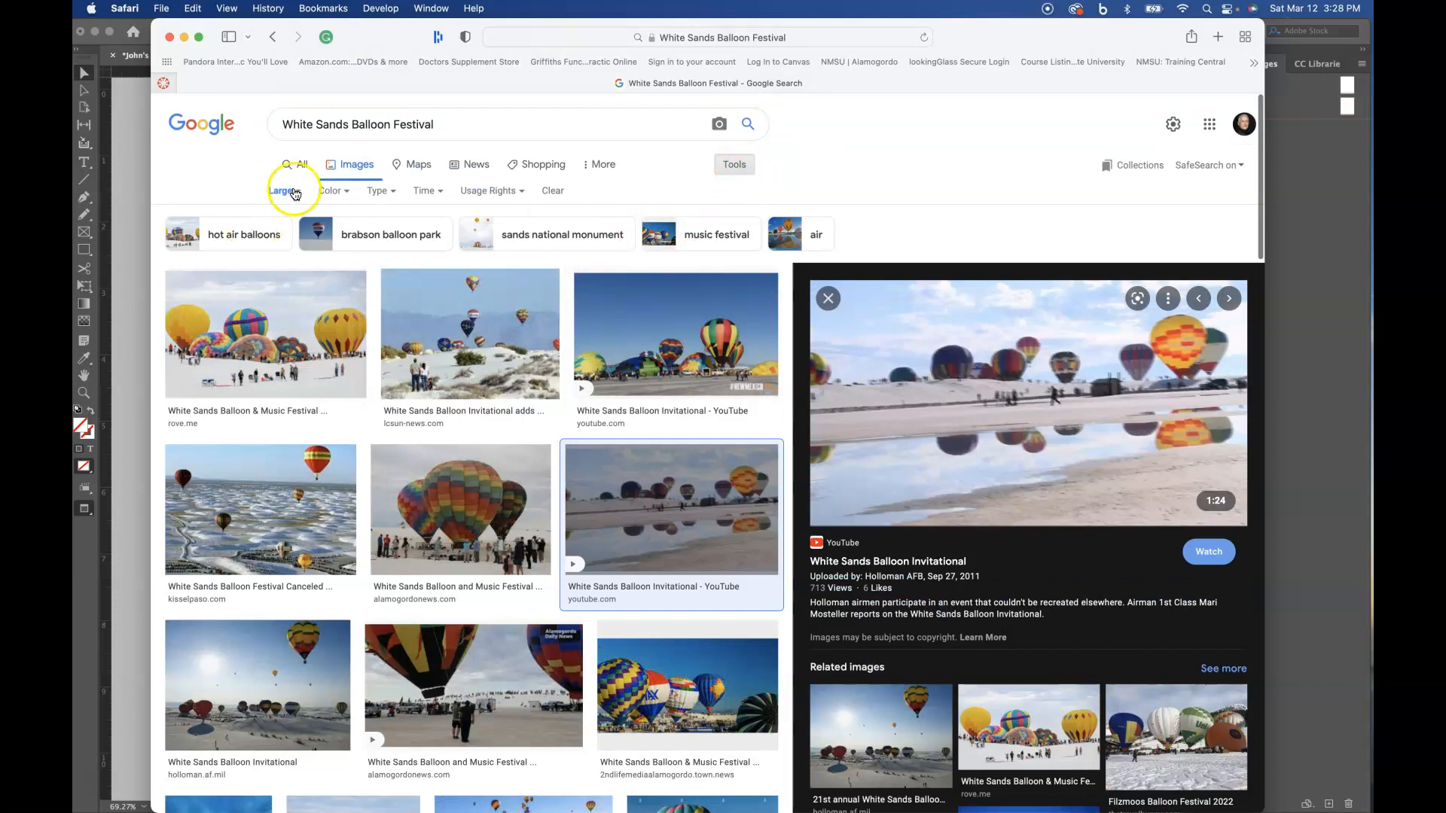
left_click(184, 37)
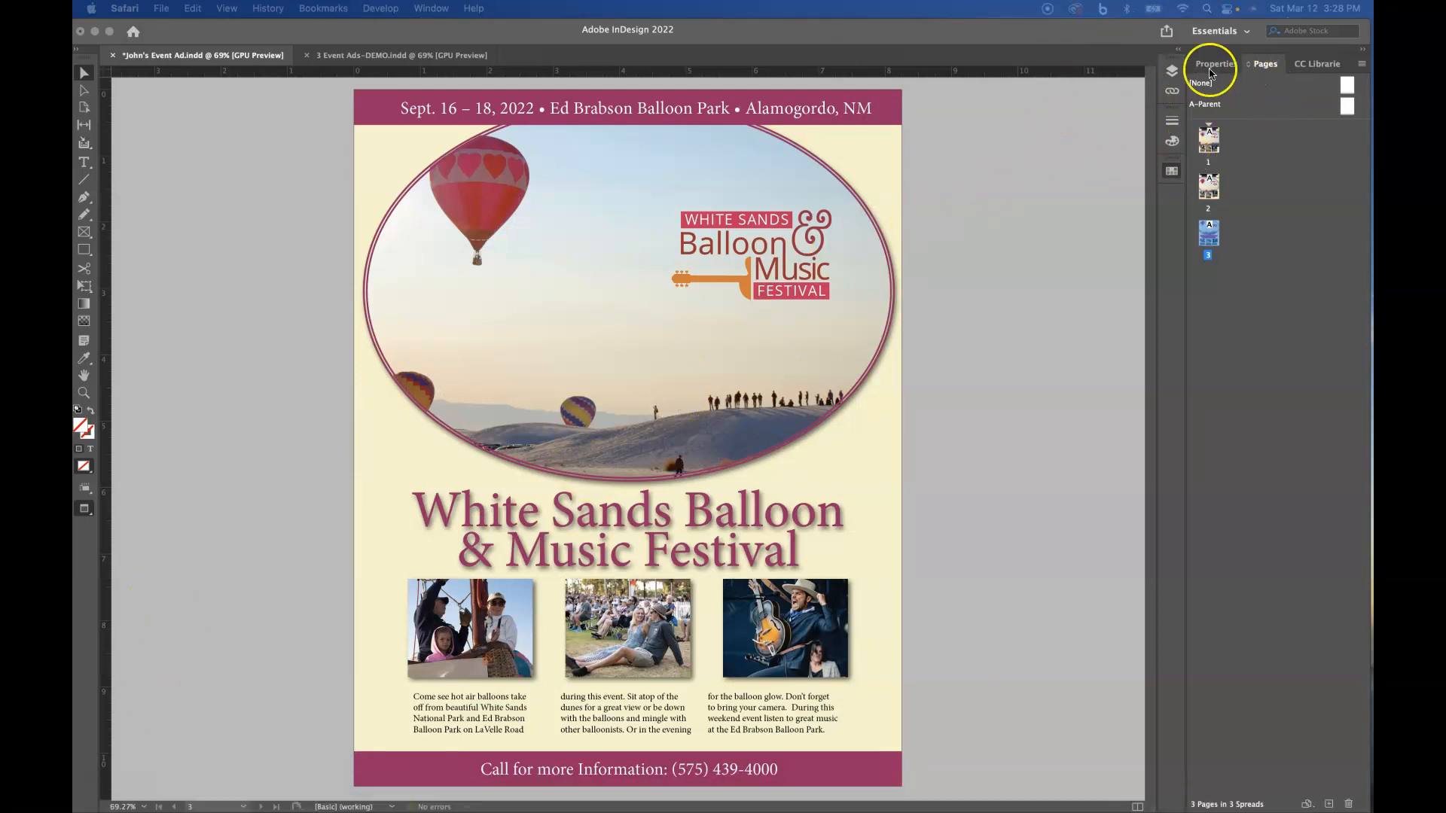
- Switch to the 3 Event Ads-DEMO document, close the Gradient panel, and review the ad layouts on pages 1 and 2
left_click(397, 51)
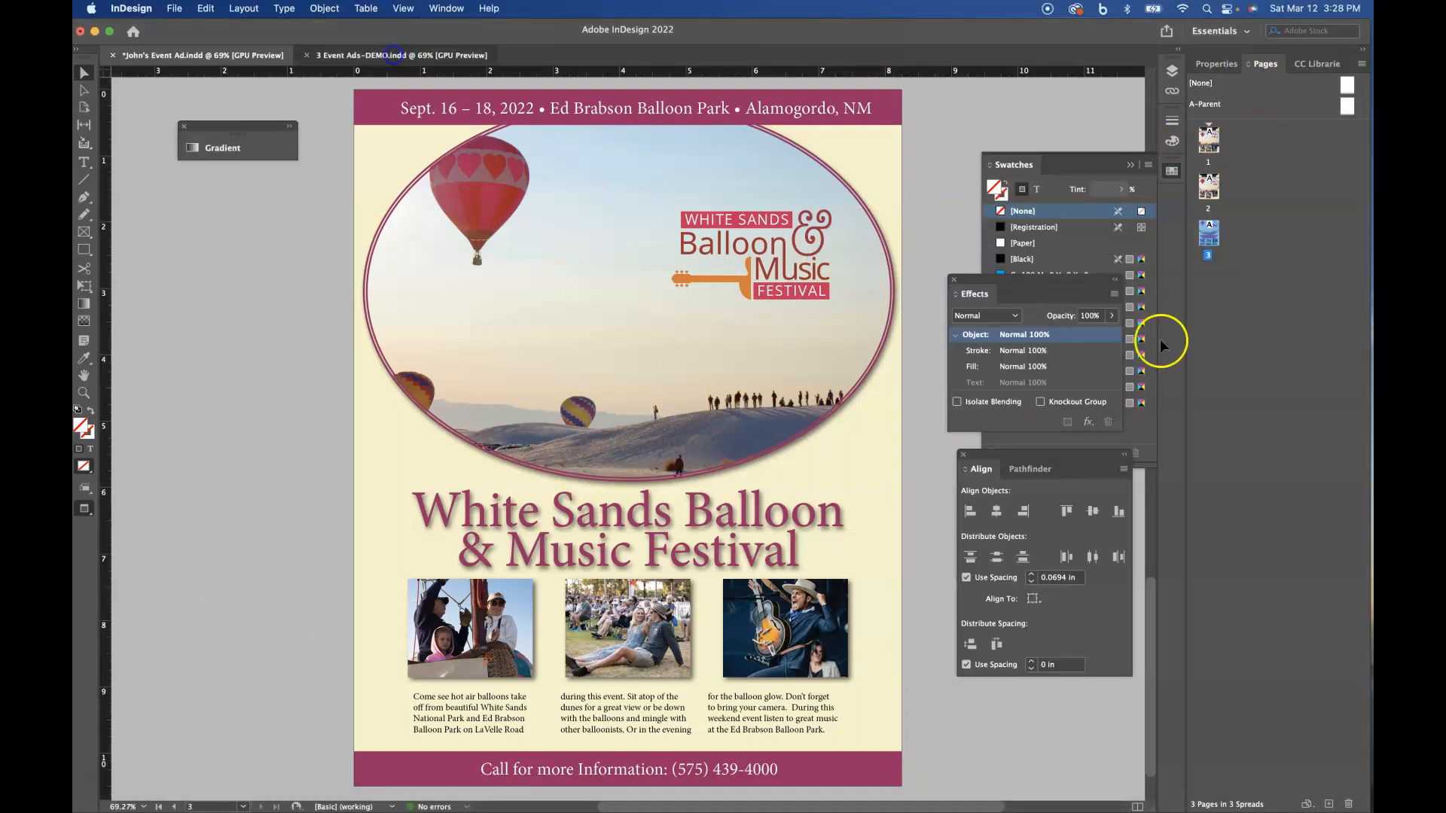
double_click(1206, 148)
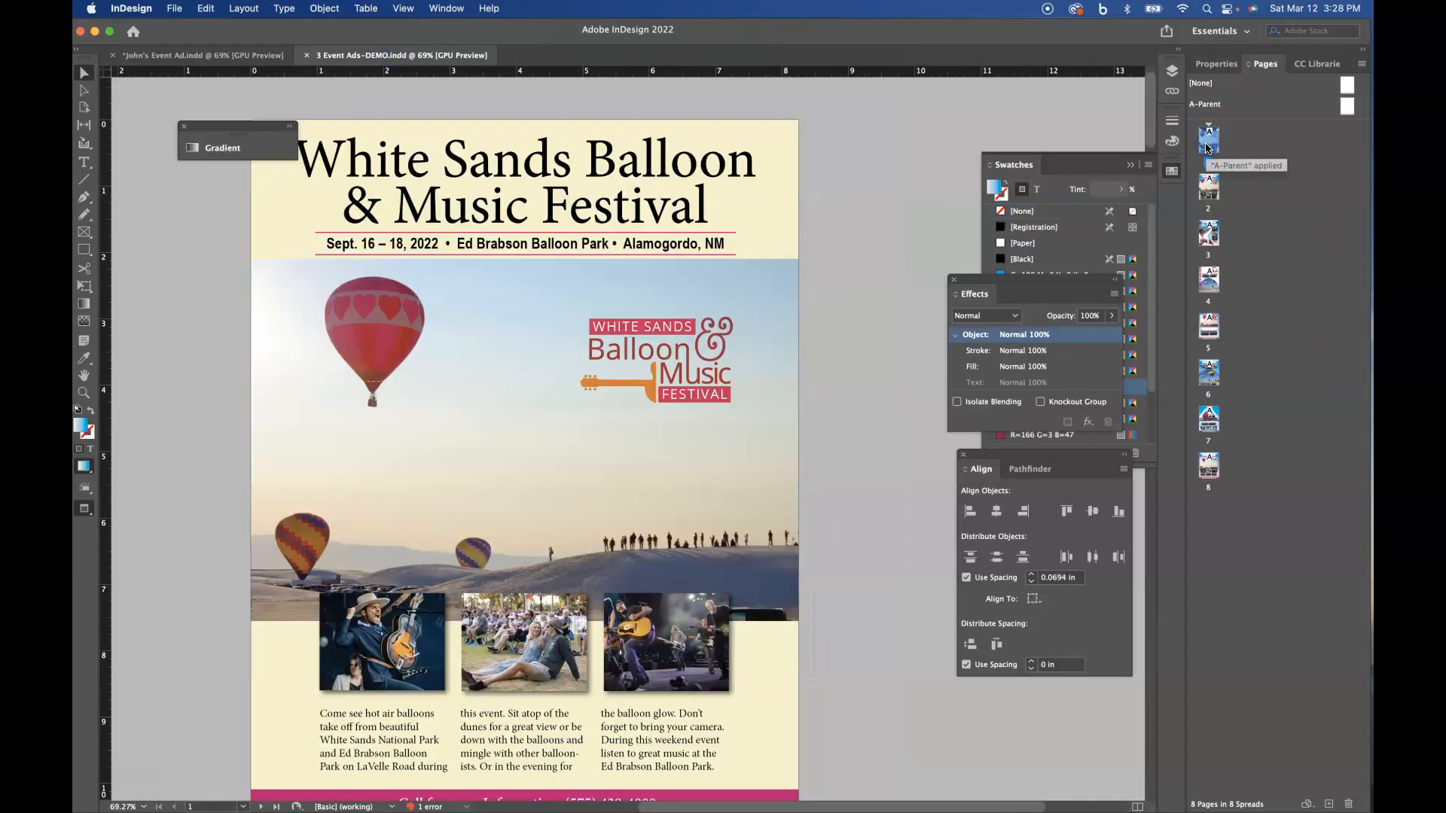
left_click(184, 126)
scroll(898, 318, "down", 1)
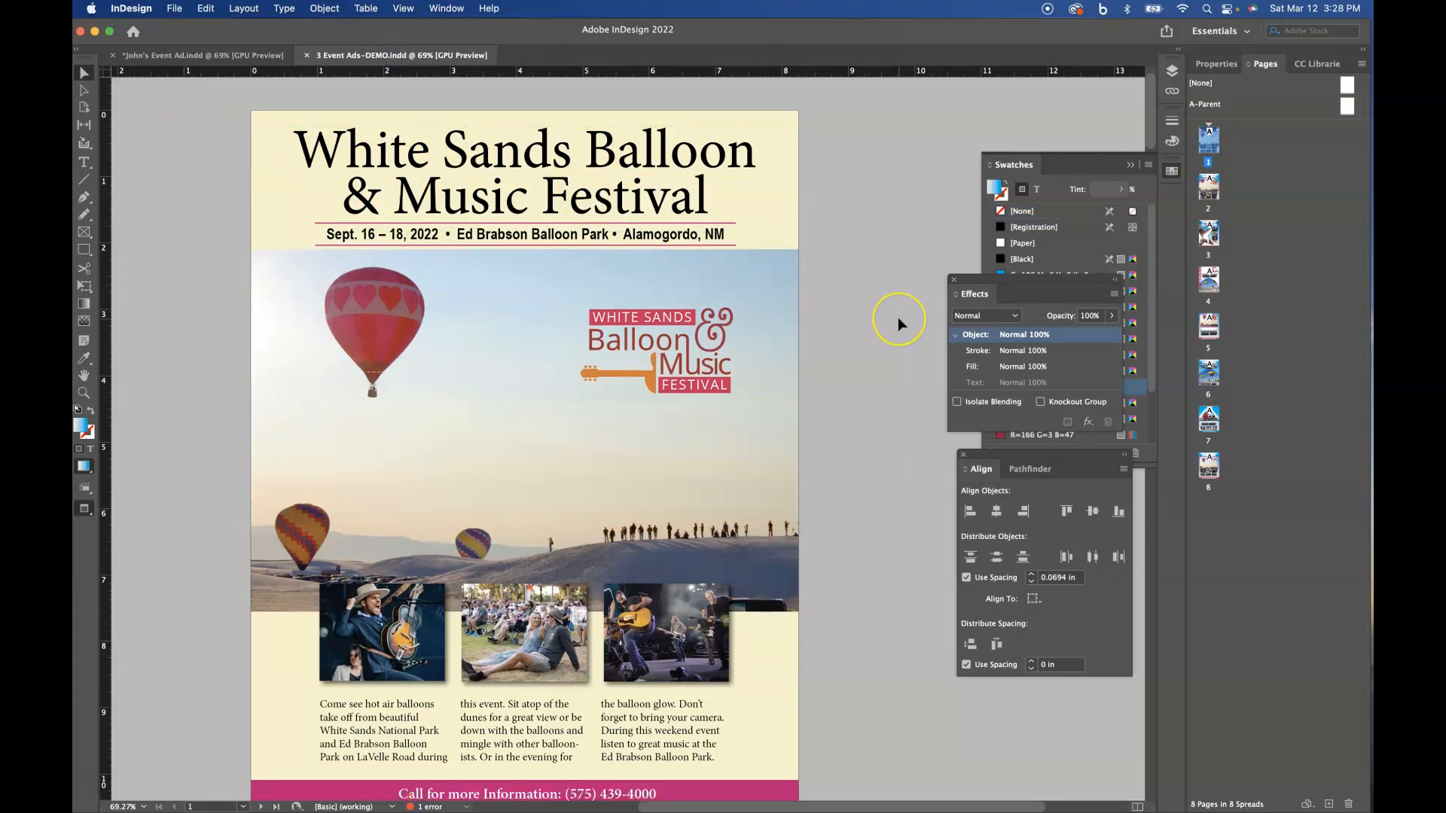
double_click(1209, 190)
left_click(1209, 238)
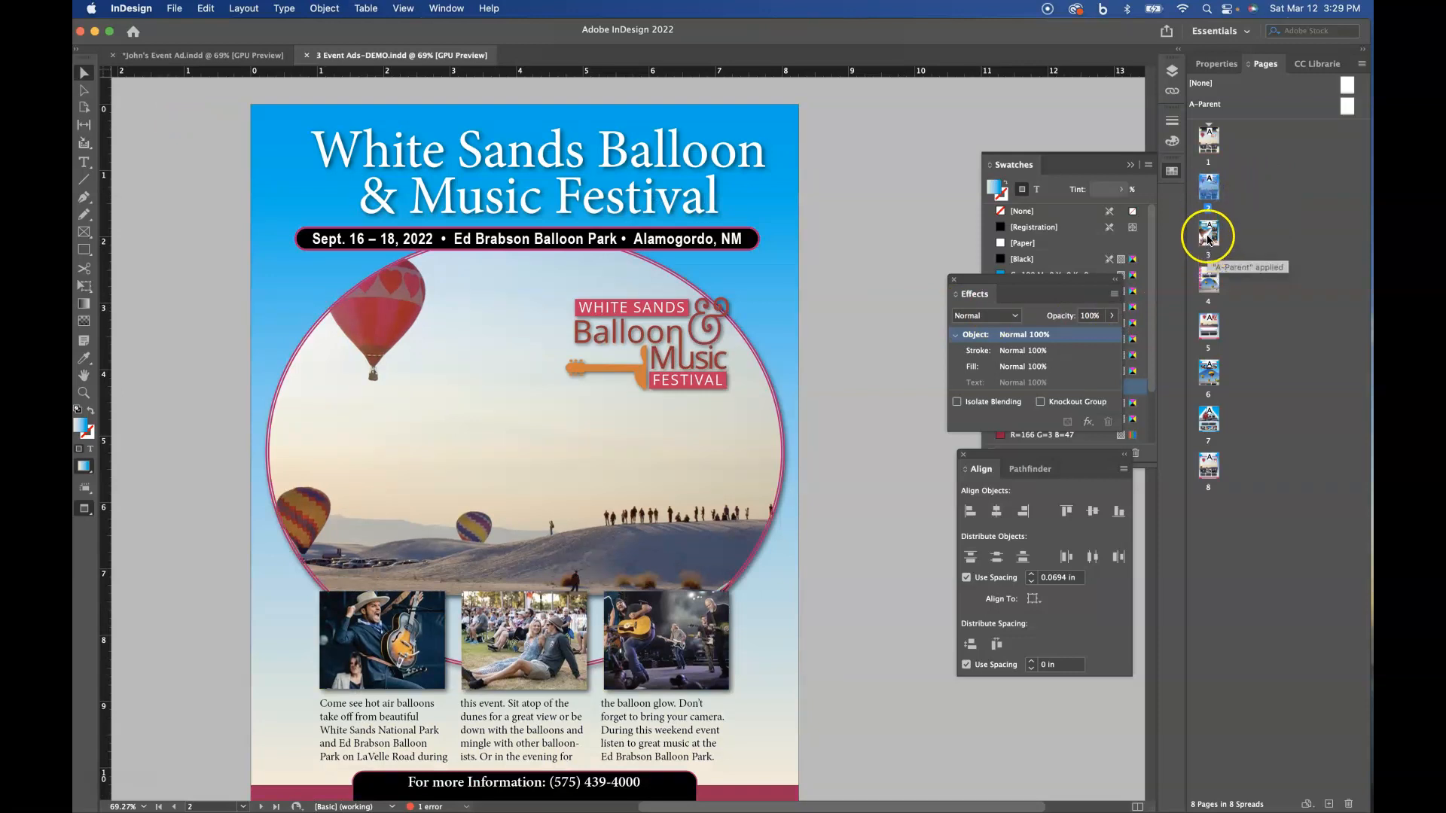
scroll(890, 331, "down", 1)
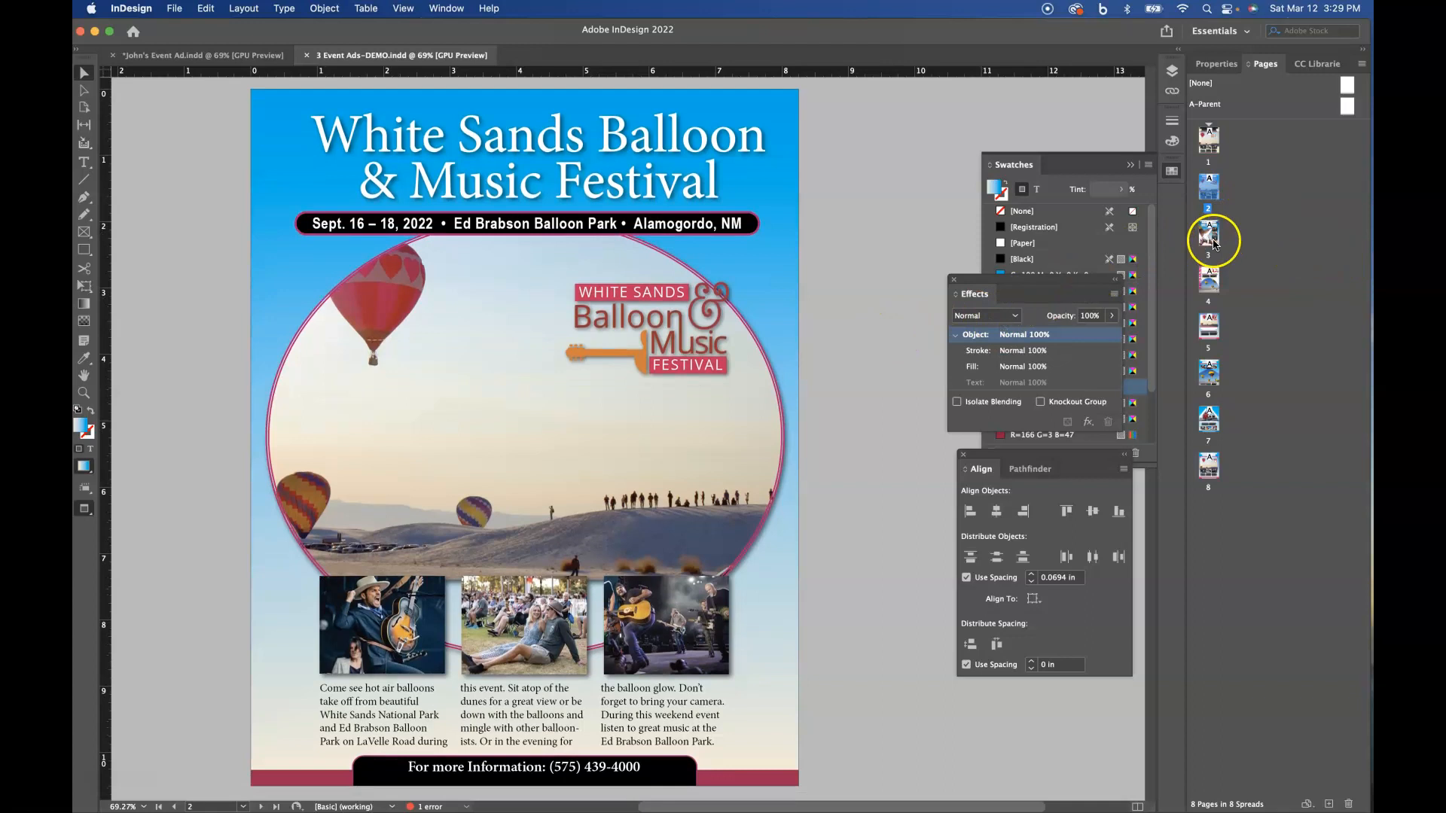
- Review the alternative demo ad layouts on pages 3, 4, 6, 7 and 8
double_click(1211, 241)
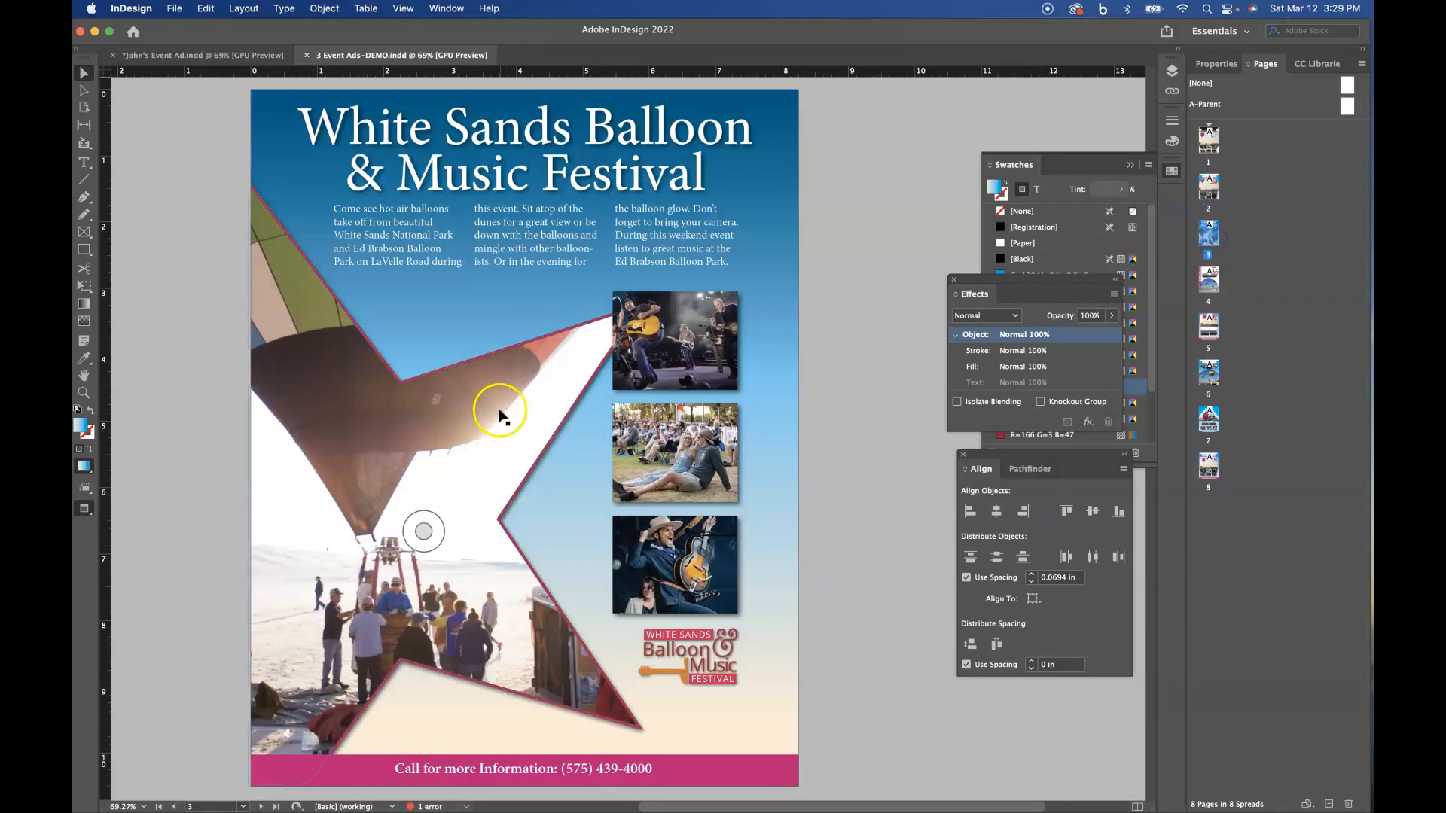
double_click(1209, 280)
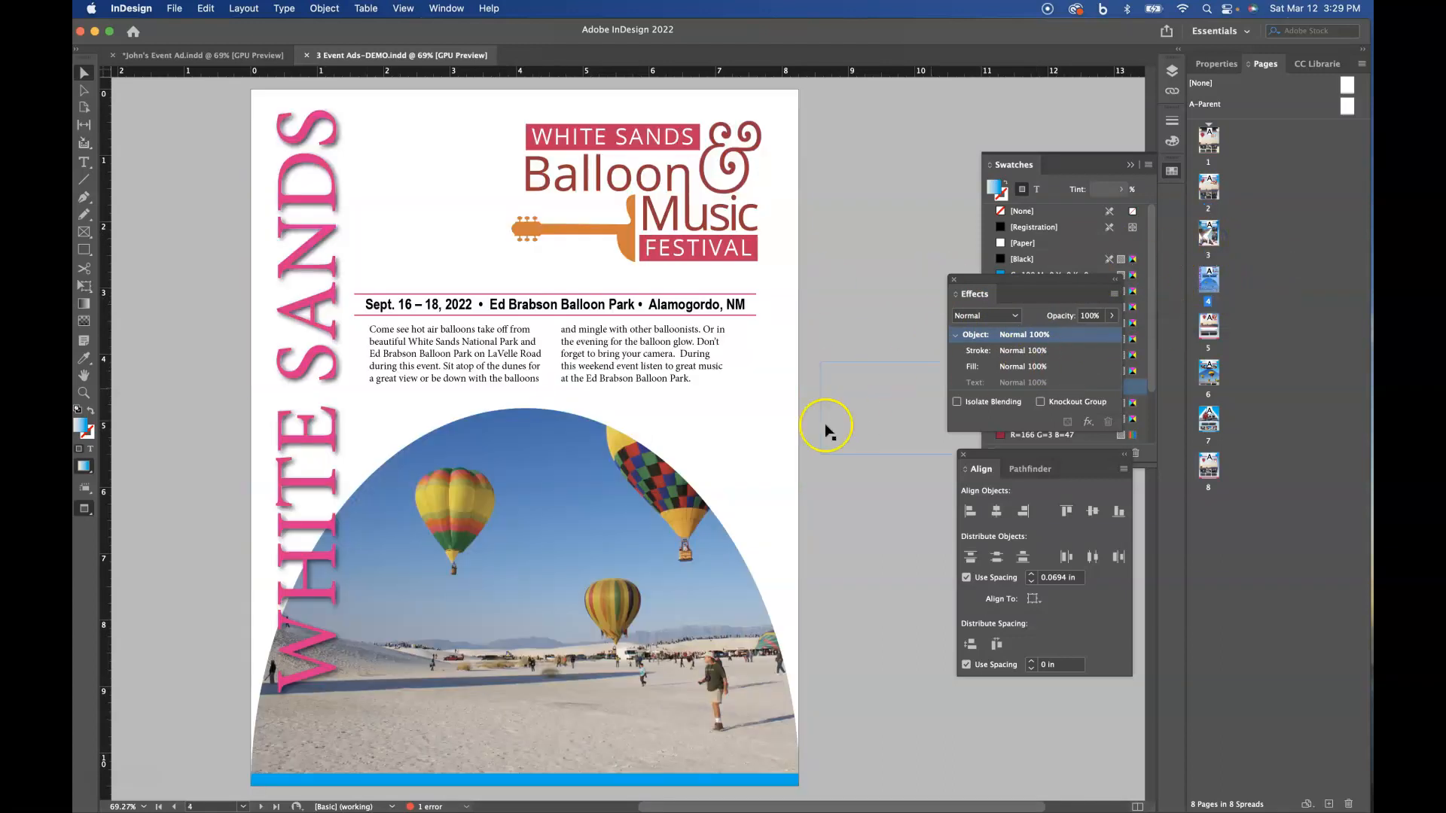
double_click(1209, 377)
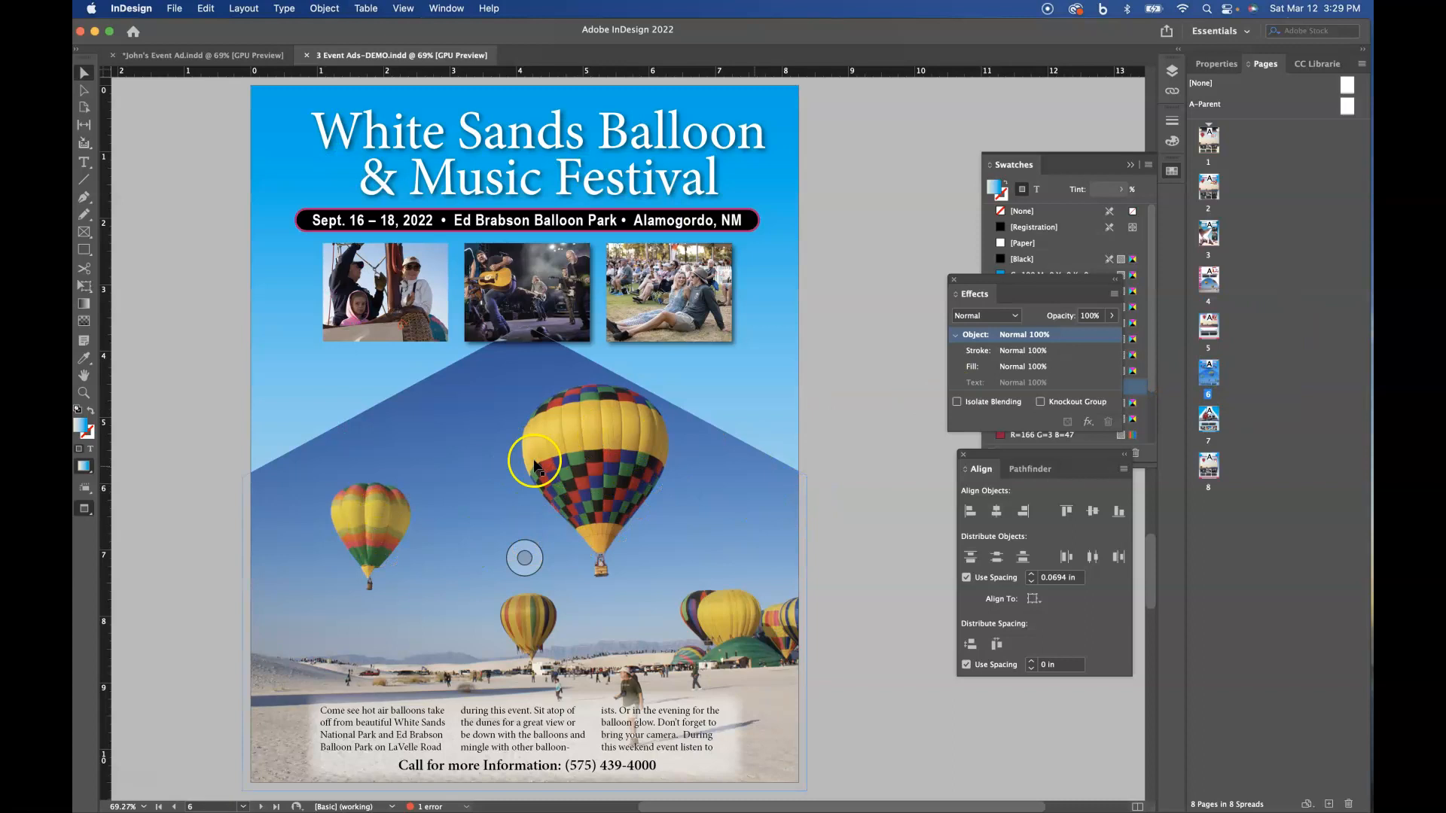
double_click(1210, 420)
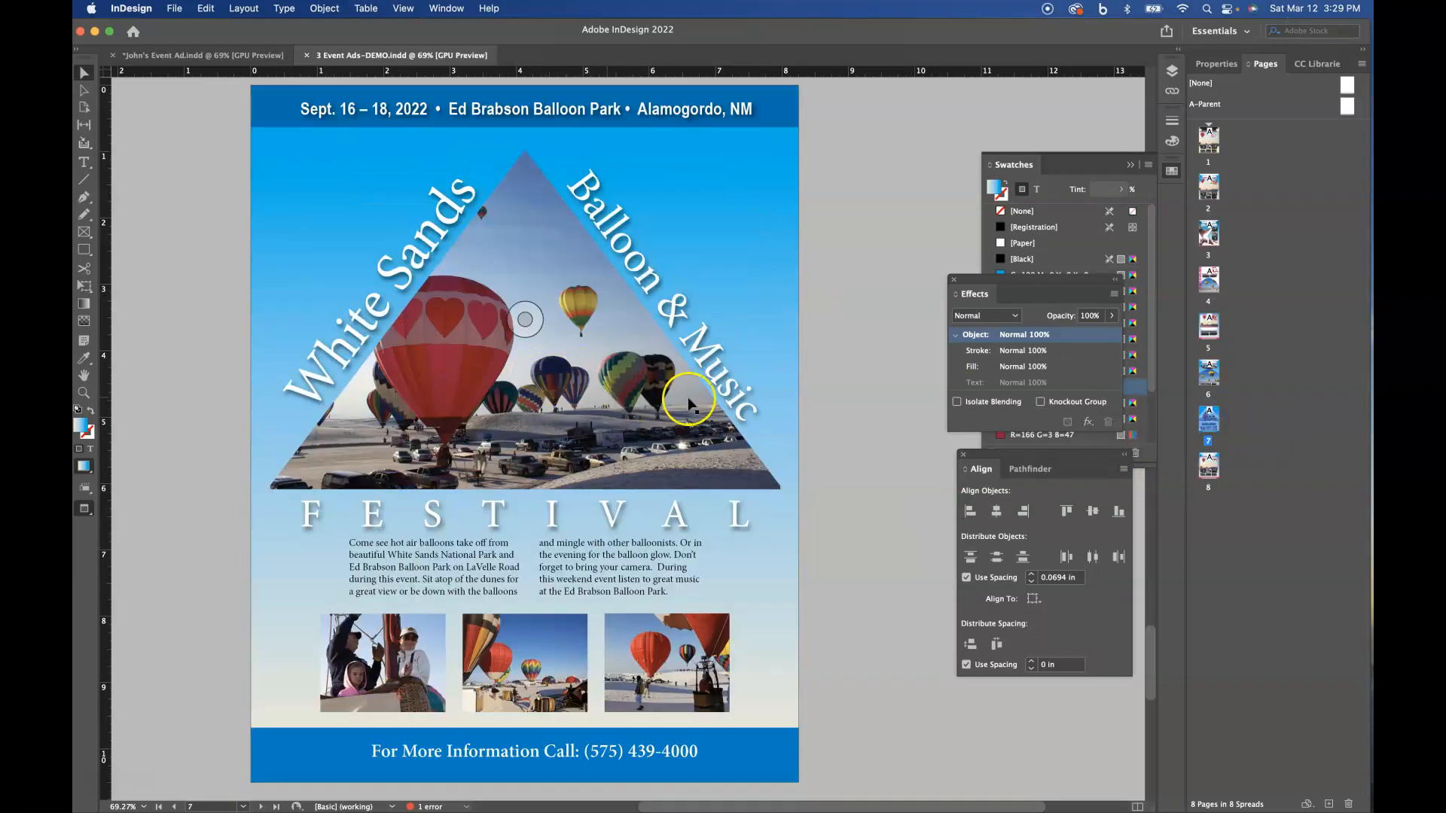
double_click(1210, 466)
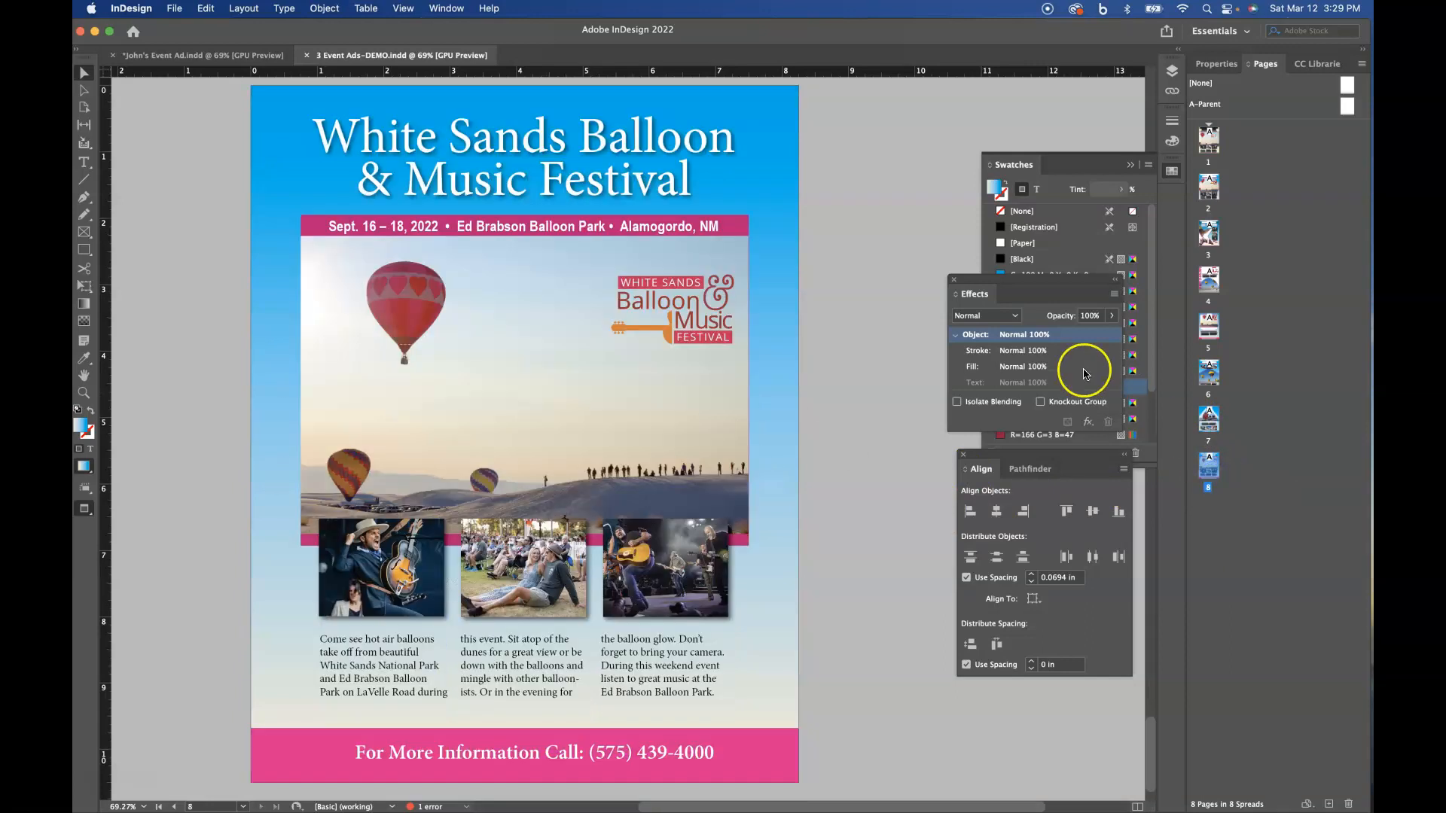